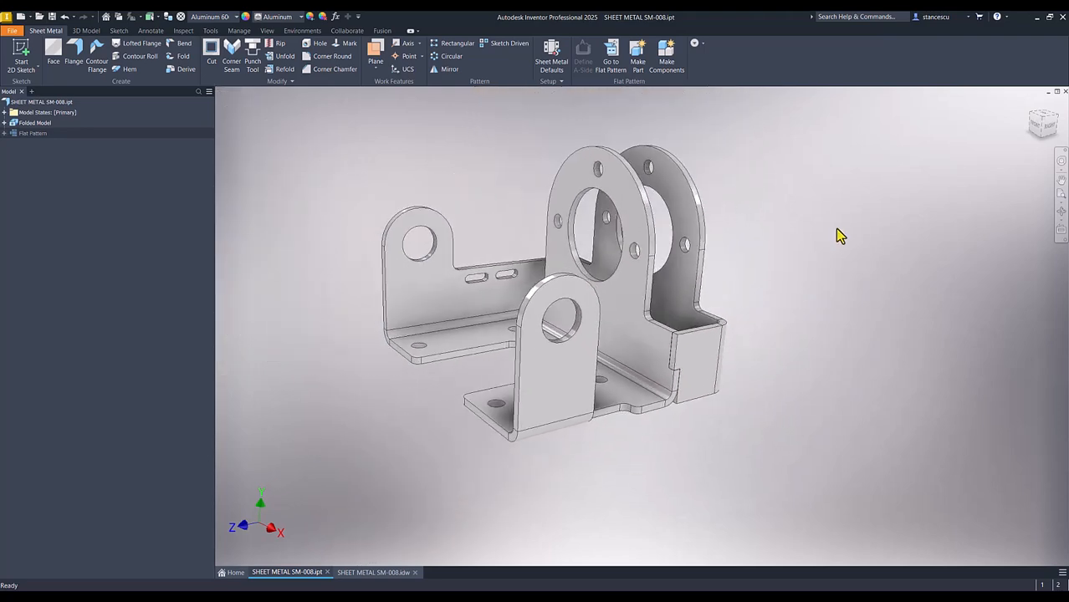
Examine the finished bracket's folded model and flat pattern, and open the SHEET METAL SM-008.idw drawing.
{"action": "key", "text": "F6"}
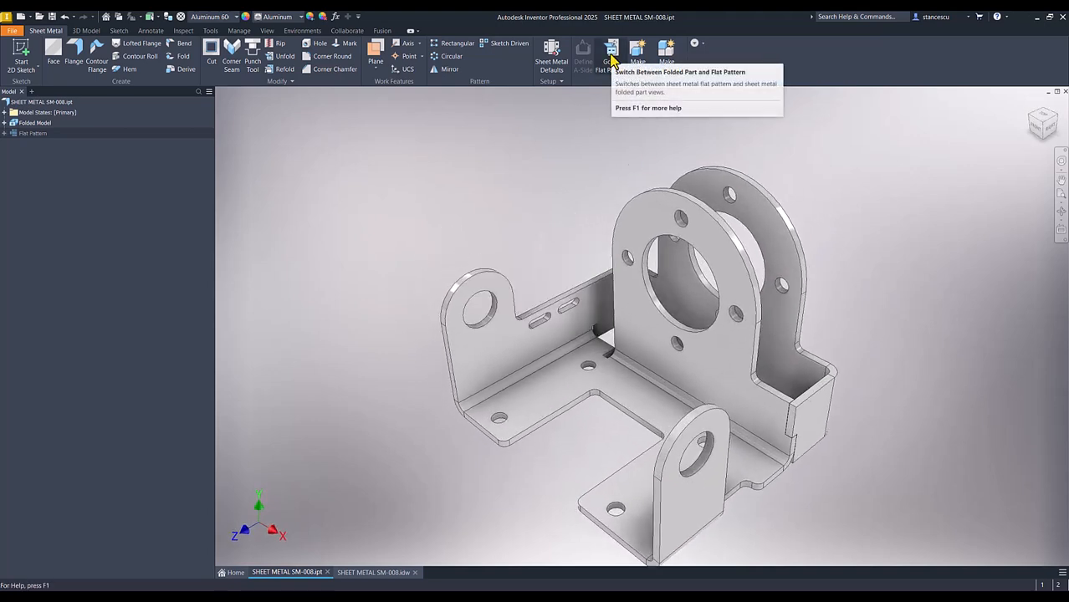
{"action": "left_click", "coordinate": [612, 56]}
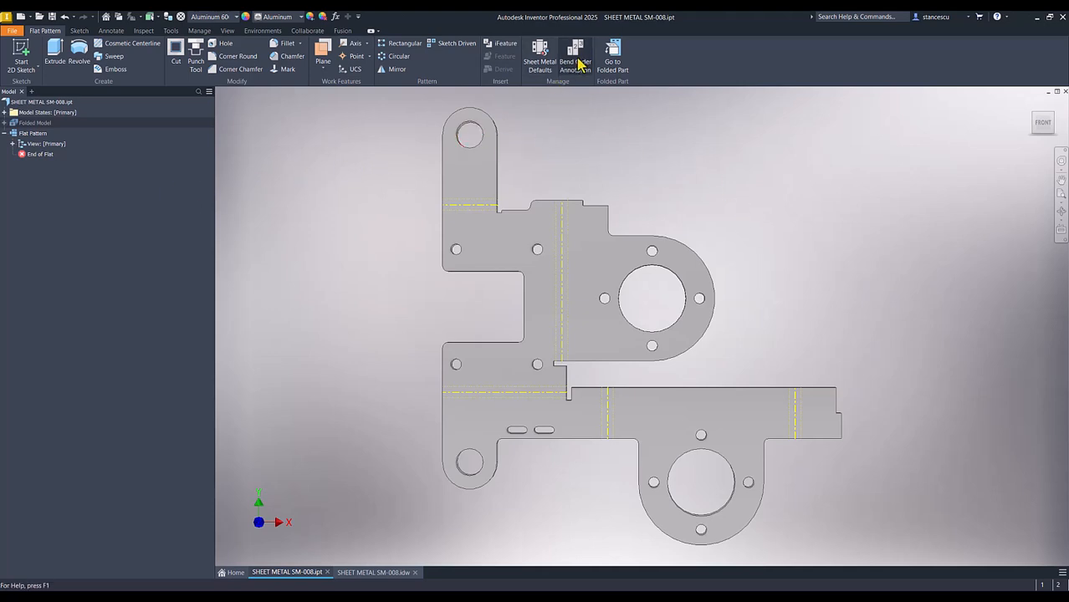
{"action": "left_click", "coordinate": [611, 58]}
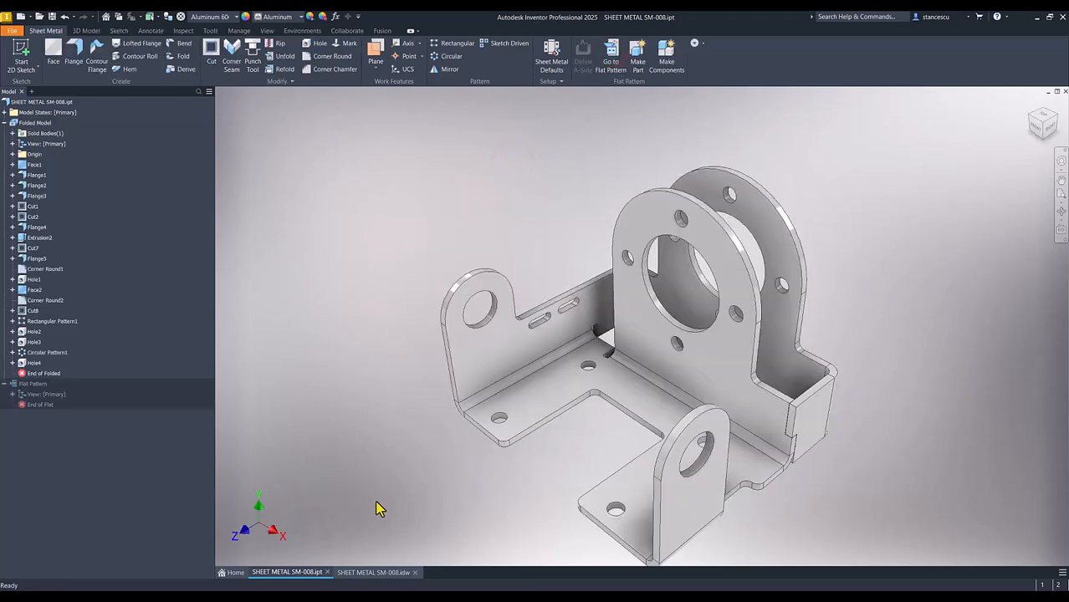
{"action": "left_click", "coordinate": [380, 573]}
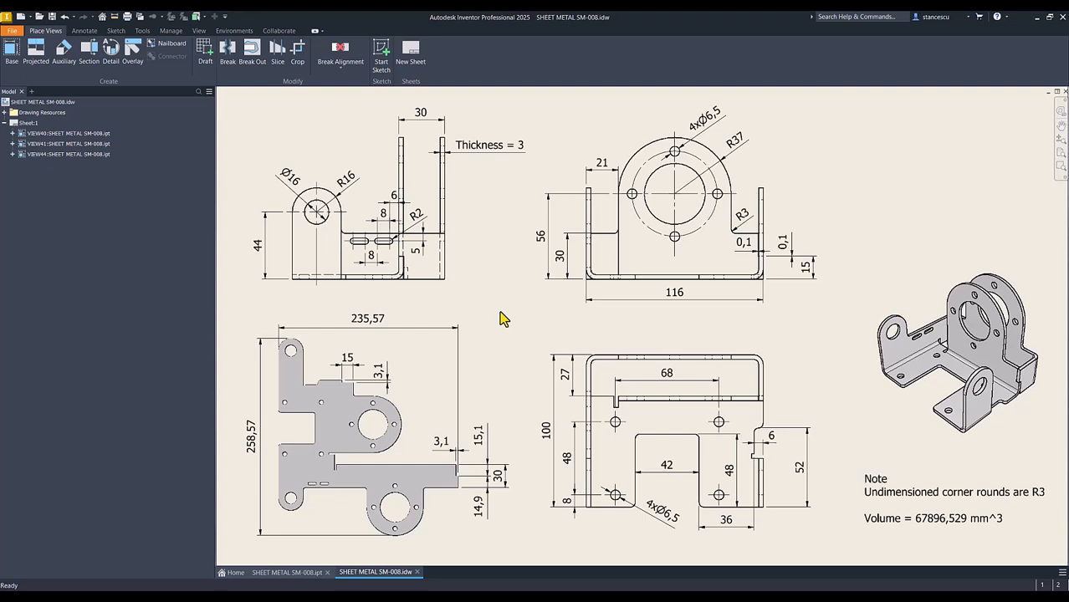
Create a new part from the Sheet Metal (mm).ipt template and start a sketch on the XY plane.
{"action": "left_click", "coordinate": [21, 16]}
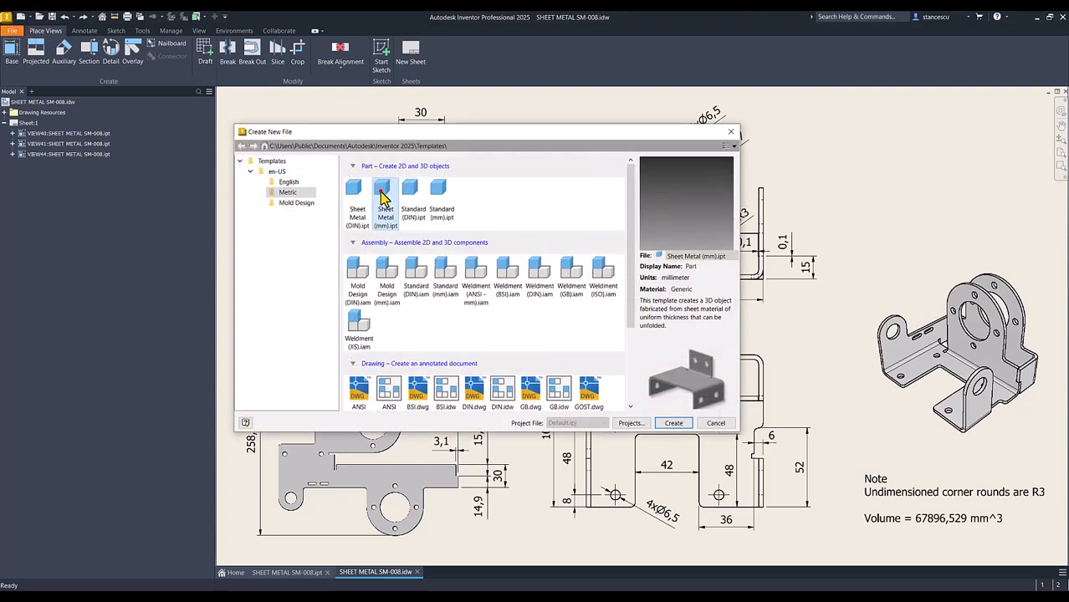
{"action": "double_click", "coordinate": [381, 193]}
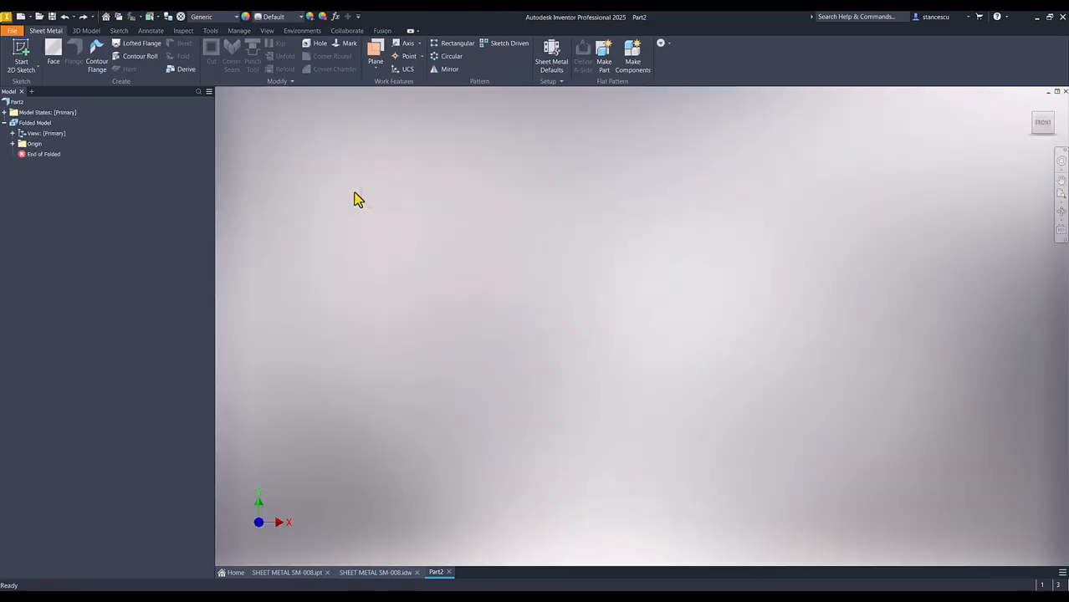
{"action": "left_click", "coordinate": [21, 52]}
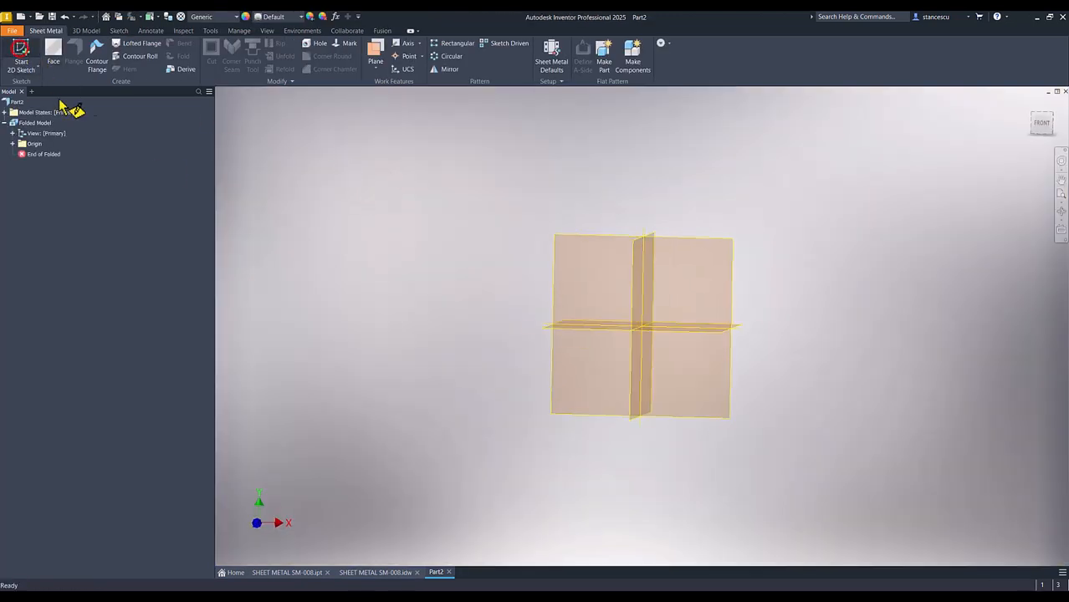
{"action": "left_click", "coordinate": [586, 192]}
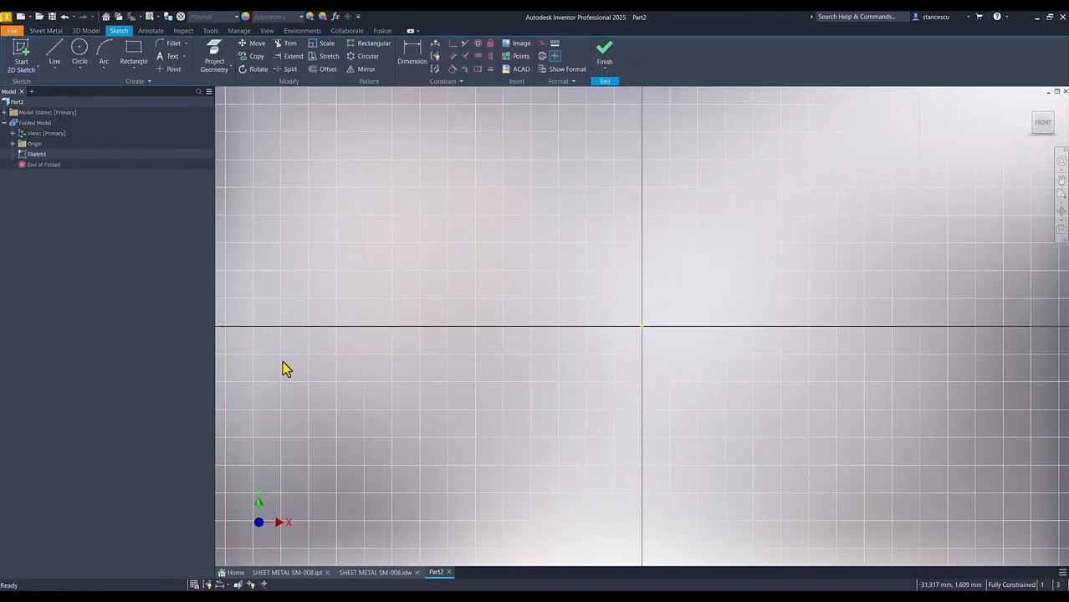
Check the drawing's dimensions and sketch a circle centred on the origin with a radius of 37 mm.
{"action": "left_click", "coordinate": [376, 574]}
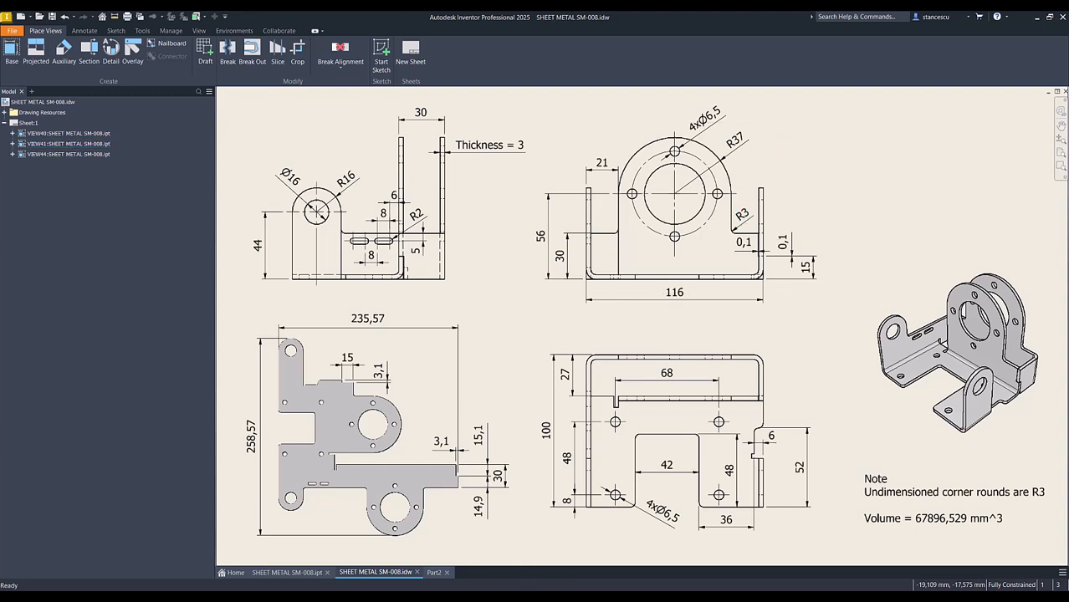
{"action": "left_click", "coordinate": [434, 573]}
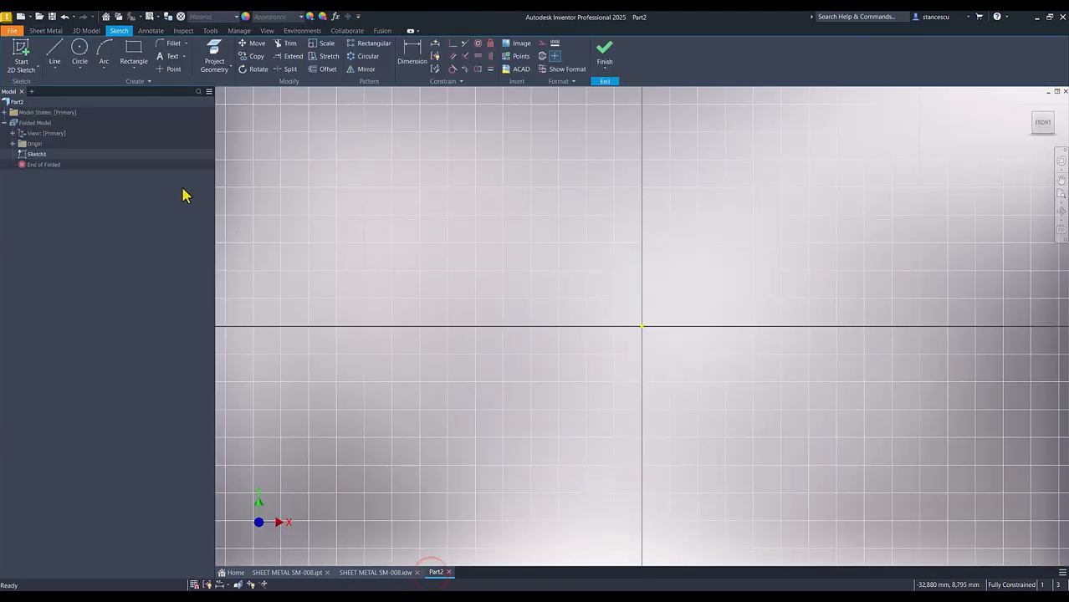
{"action": "left_click", "coordinate": [79, 50]}
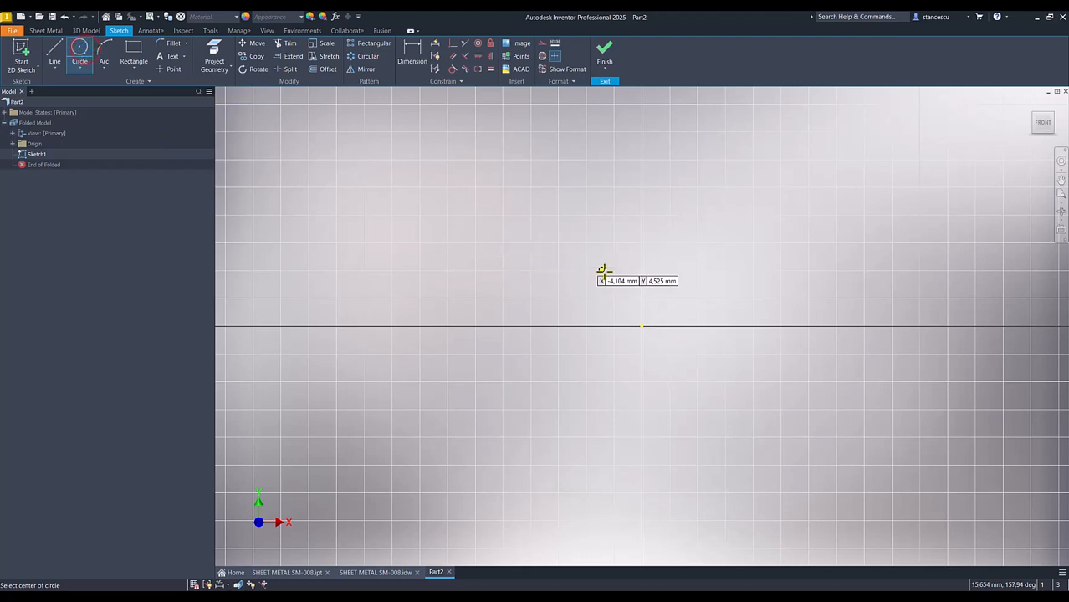
{"action": "left_click", "coordinate": [642, 326]}
{"action": "right_click", "coordinate": [732, 265]}
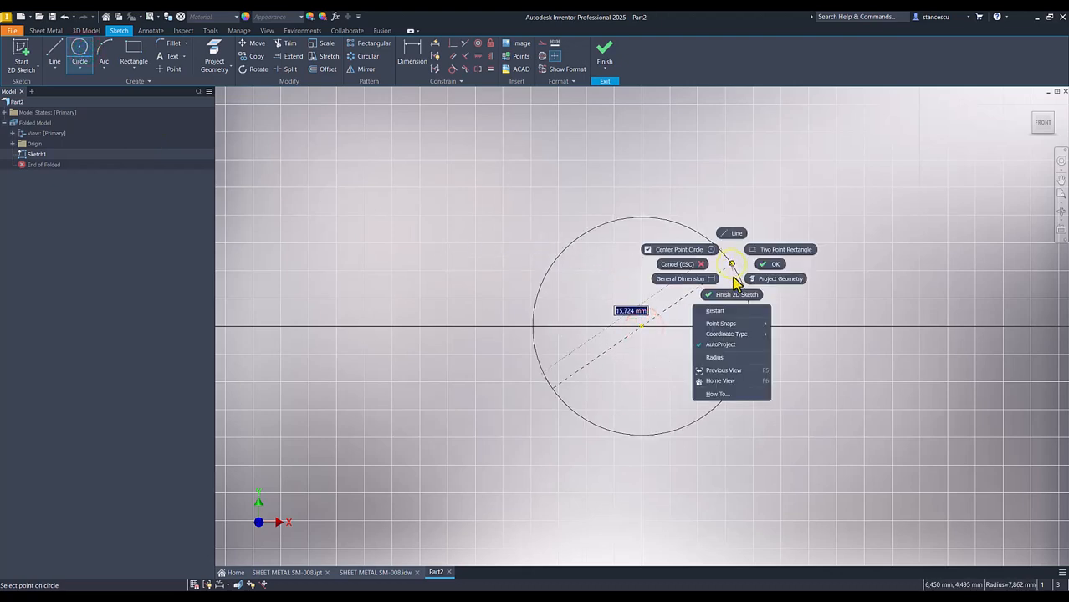
{"action": "left_click", "coordinate": [723, 357]}
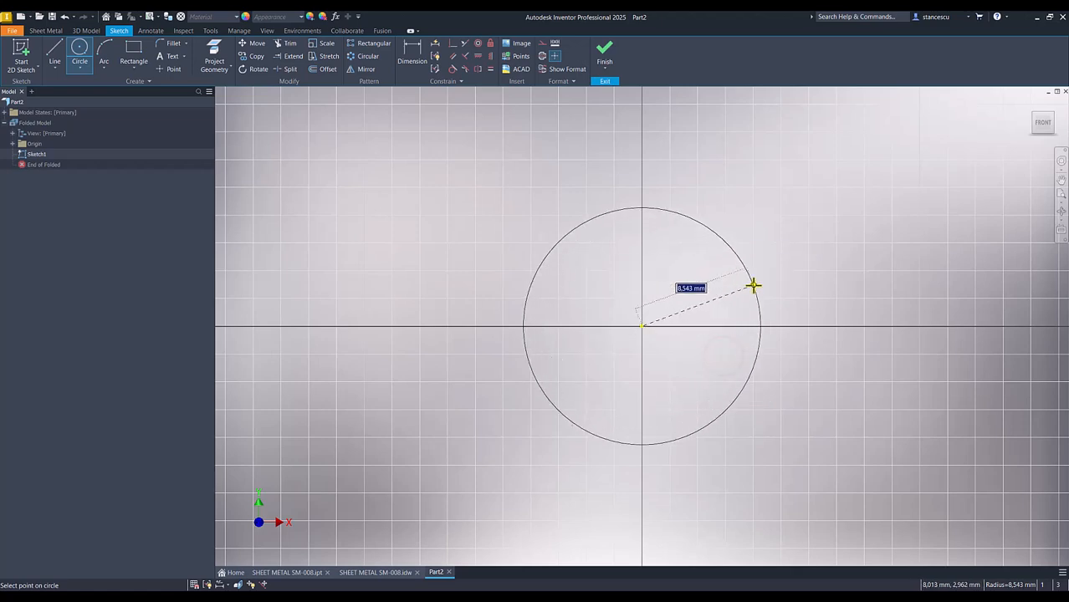
{"action": "type", "text": "37"}
{"action": "key", "text": "Return"}
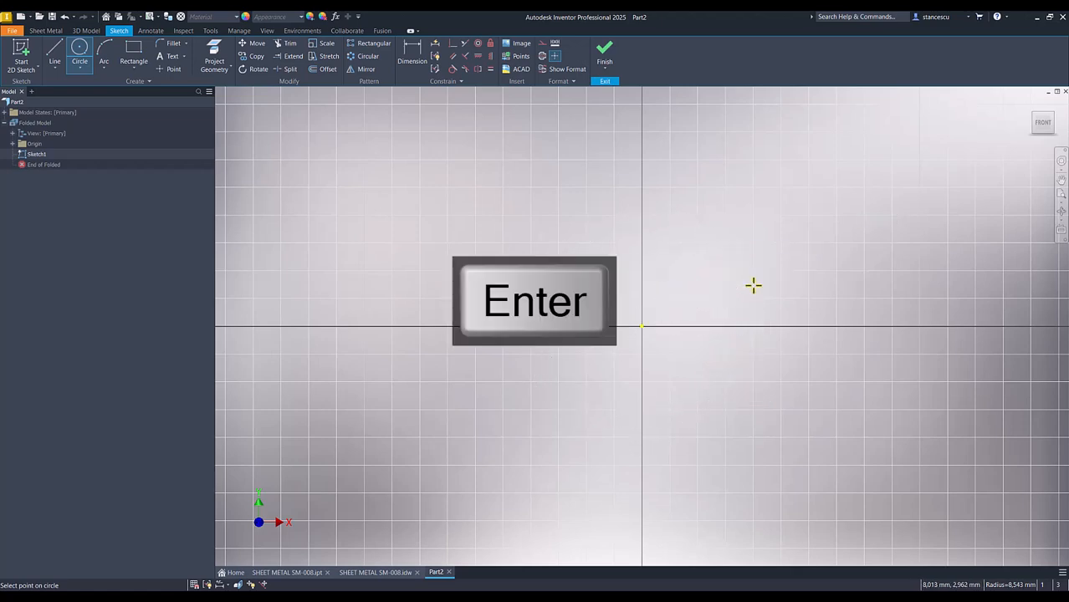
{"action": "scroll", "coordinate": [754, 285], "scroll_direction": "down", "scroll_amount": 3}
{"action": "key", "text": "Num_Lock"}
{"action": "scroll", "coordinate": [751, 284], "scroll_direction": "down", "scroll_amount": 2}
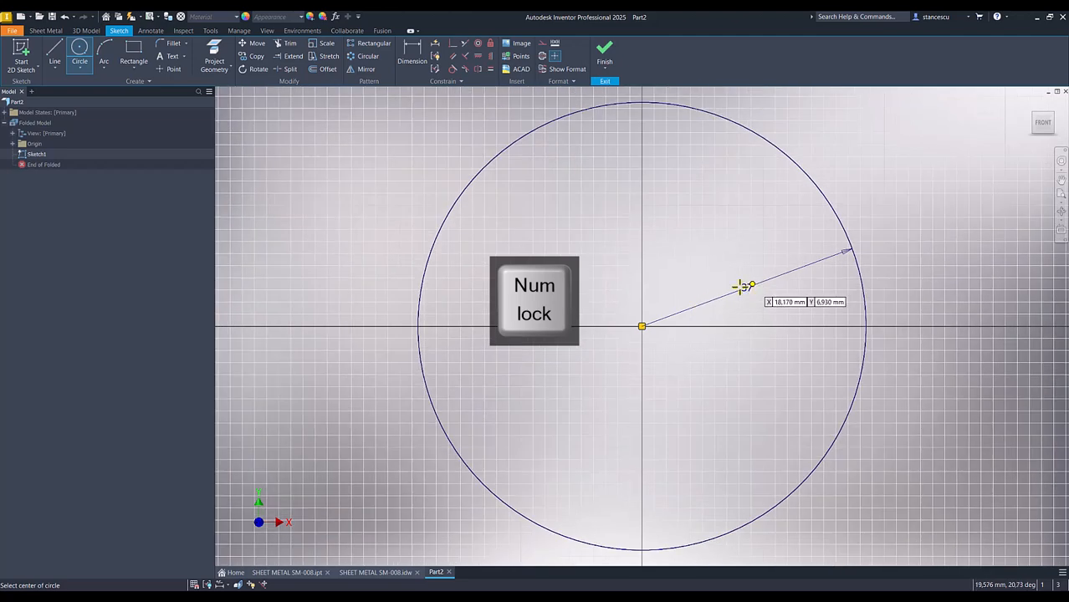
{"action": "scroll", "coordinate": [652, 311], "scroll_direction": "down", "scroll_amount": 4}
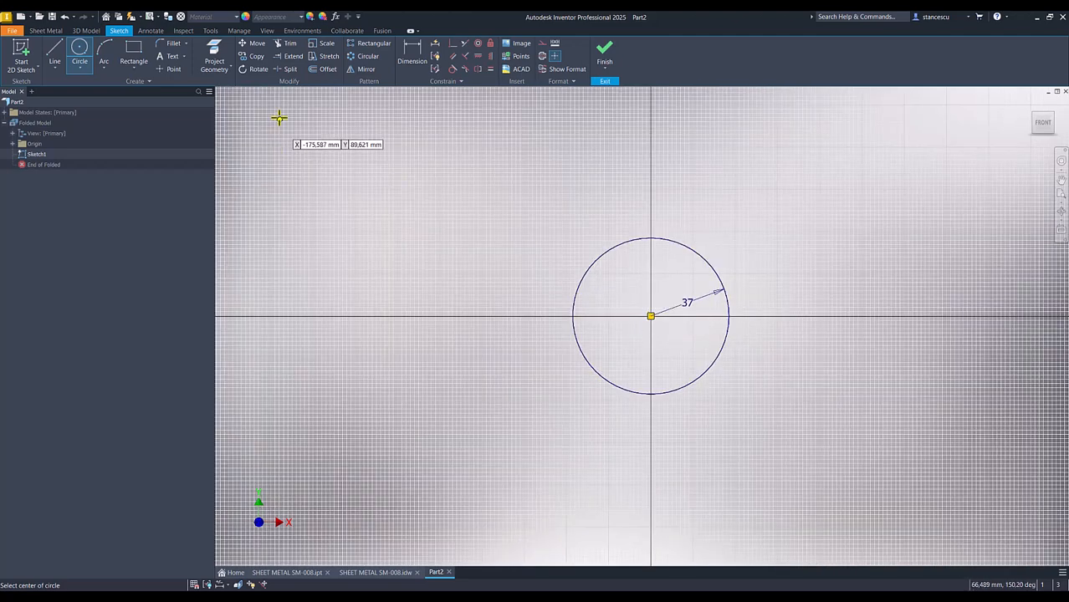
Sketch a stepped profile from the circle's left quadrant: about 40 mm down, tangent arc, horizontal shoulder, side line down, and a 116 mm baseline.
{"action": "left_click", "coordinate": [53, 56]}
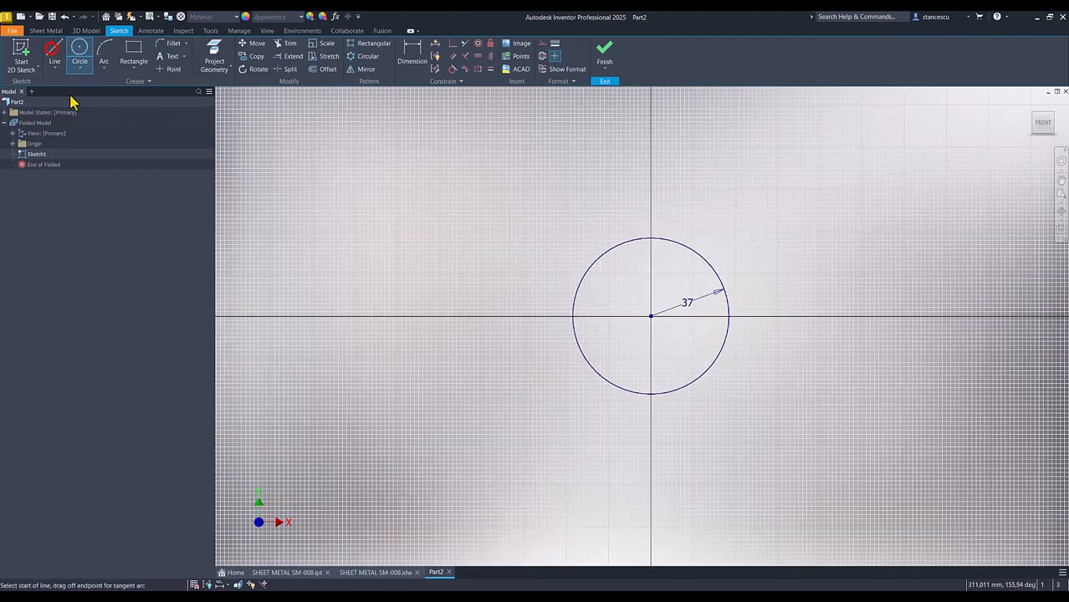
{"action": "left_click", "coordinate": [573, 316]}
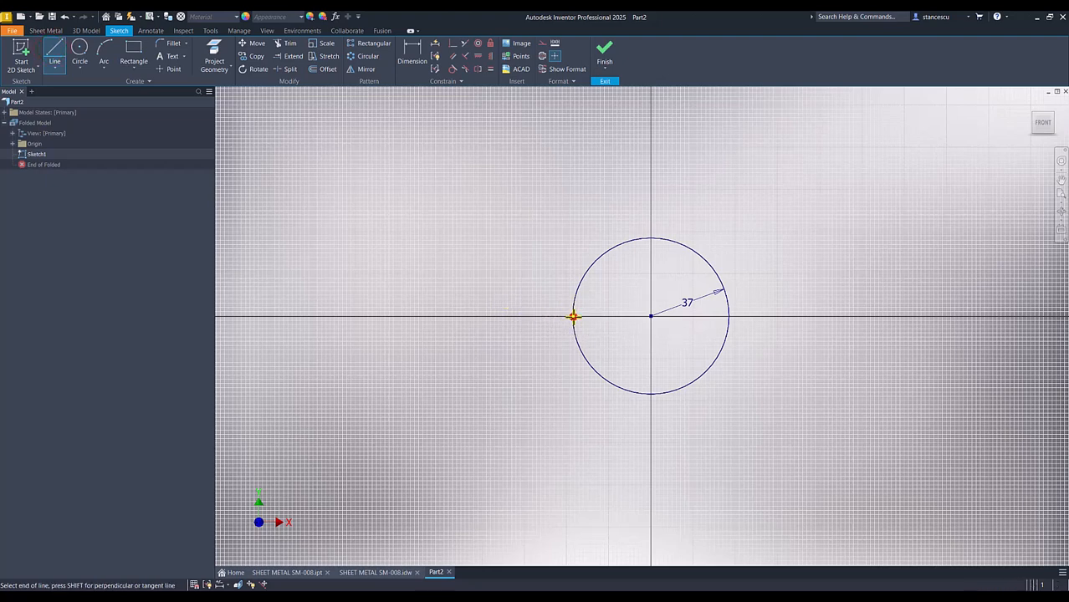
{"action": "left_click", "coordinate": [571, 400]}
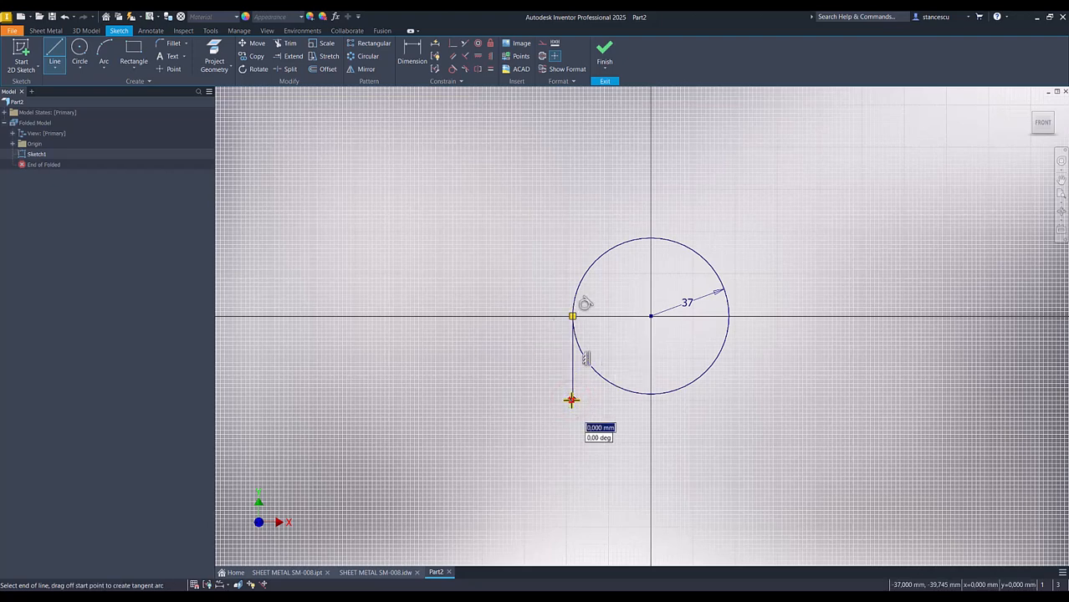
{"action": "left_click_drag", "start_coordinate": [570, 400], "coordinate": [563, 408]}
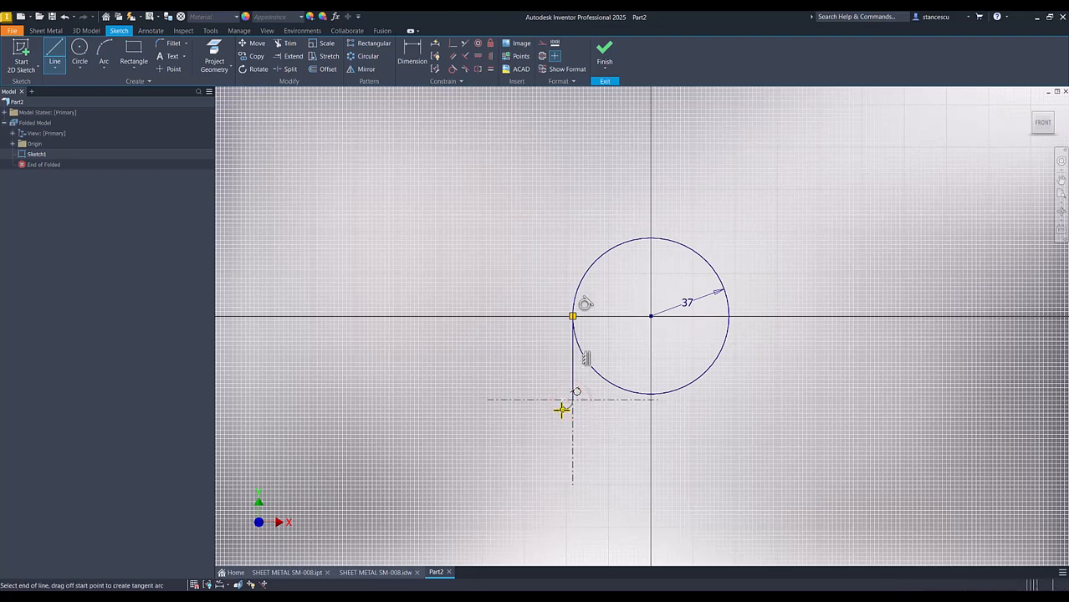
{"action": "left_click", "coordinate": [477, 410]}
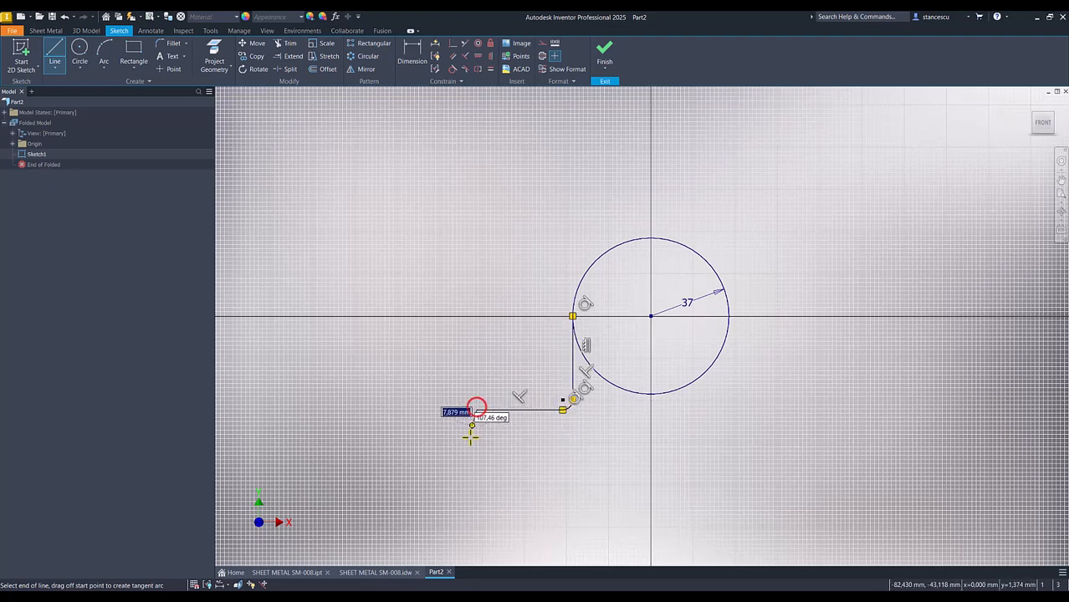
{"action": "left_click", "coordinate": [477, 494]}
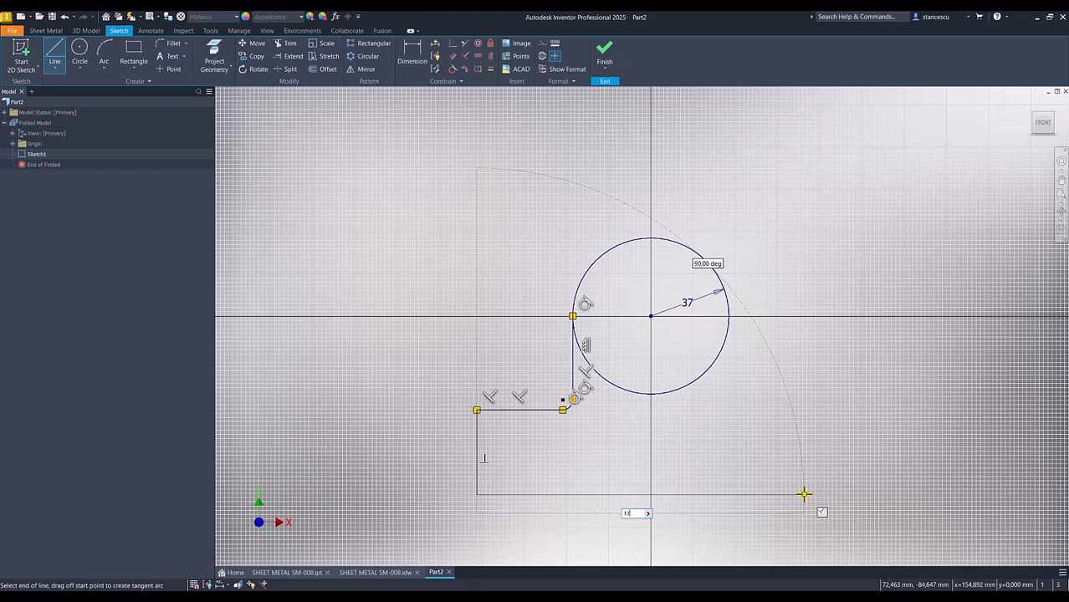
{"action": "type", "text": "116"}
{"action": "key", "text": "Return"}
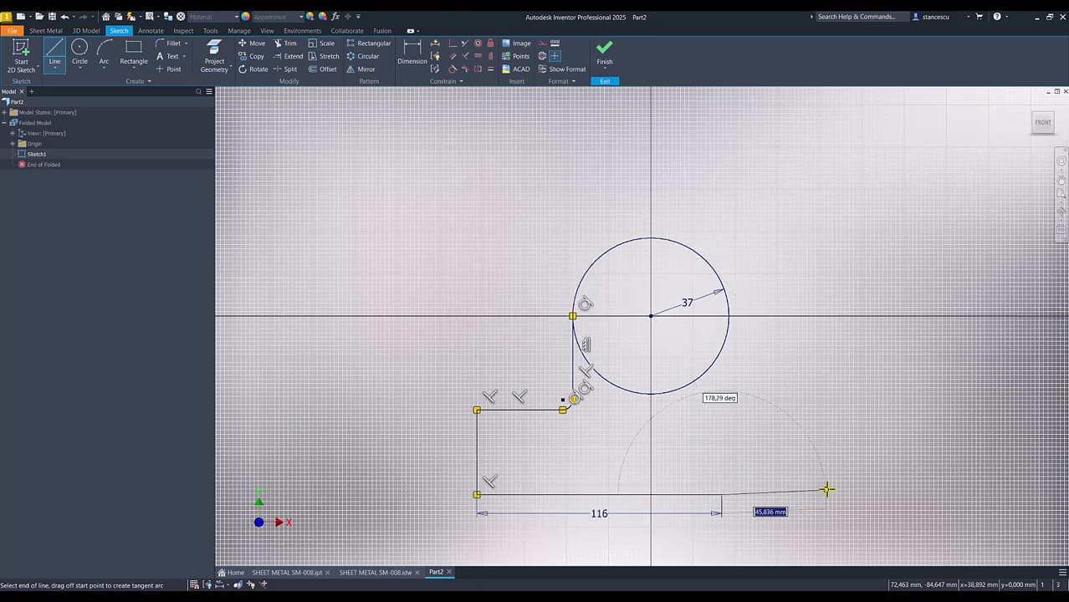
{"action": "key", "text": "Escape"}
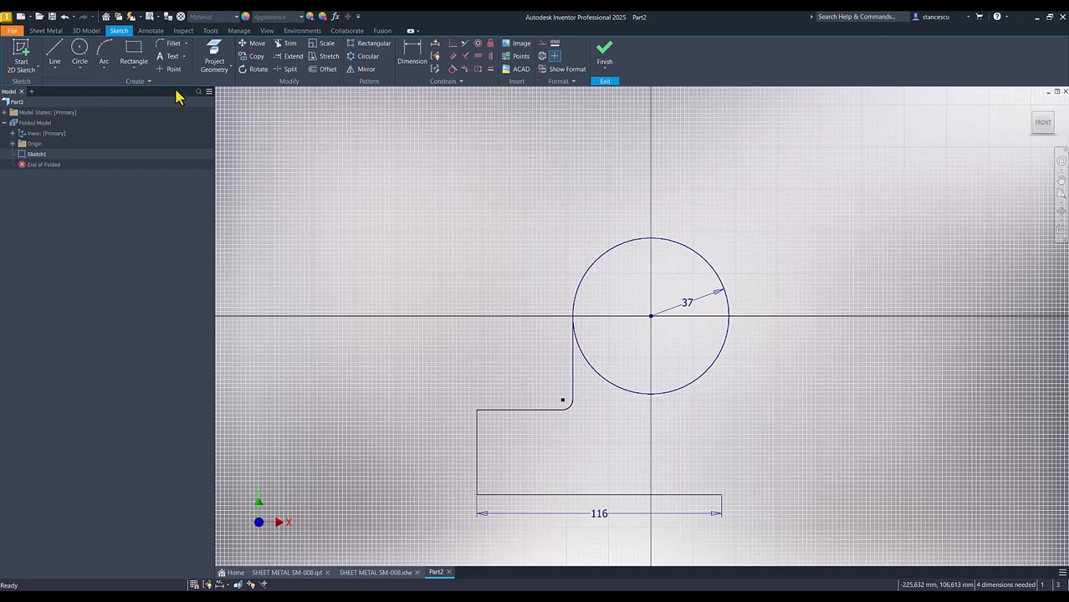
Project the origin's Y axis into the sketch and convert it to construction geometry.
{"action": "left_click", "coordinate": [214, 55]}
{"action": "left_click", "coordinate": [12, 145]}
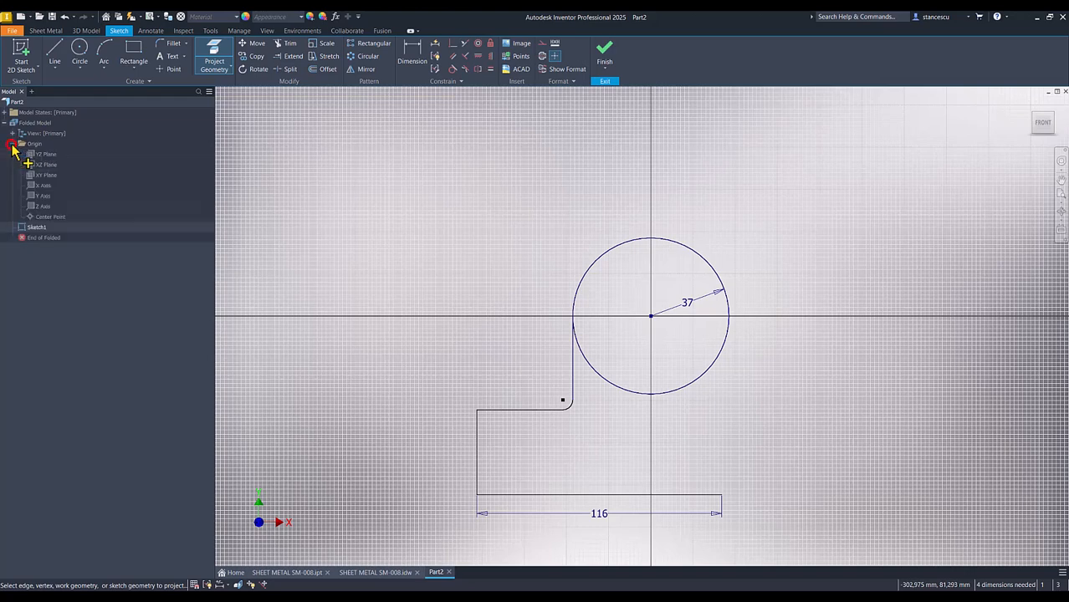
{"action": "left_click", "coordinate": [37, 197]}
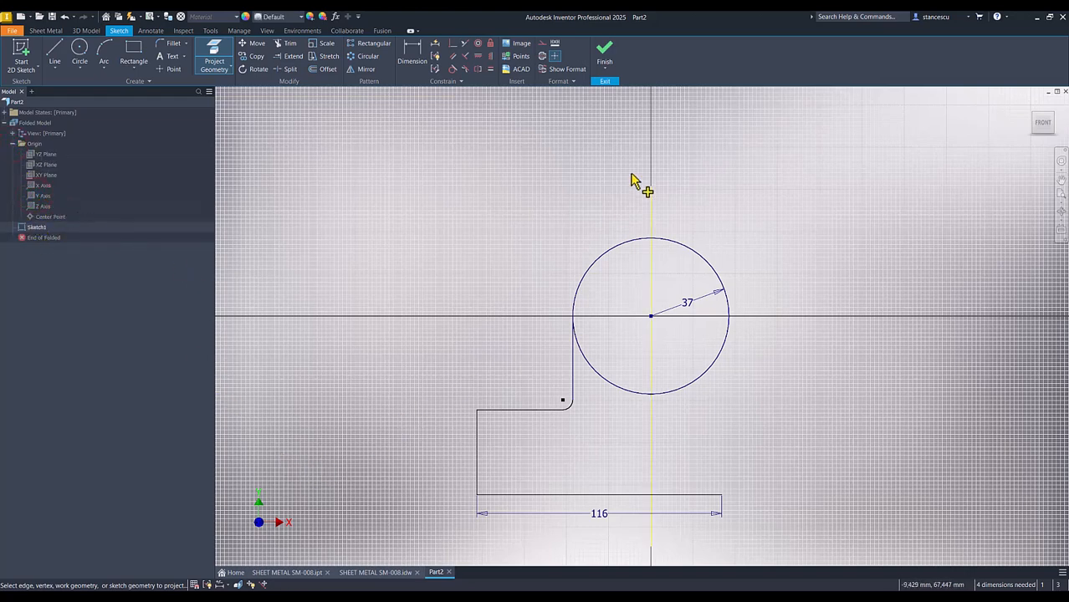
{"action": "key", "text": "Escape"}
{"action": "left_click", "coordinate": [695, 171]}
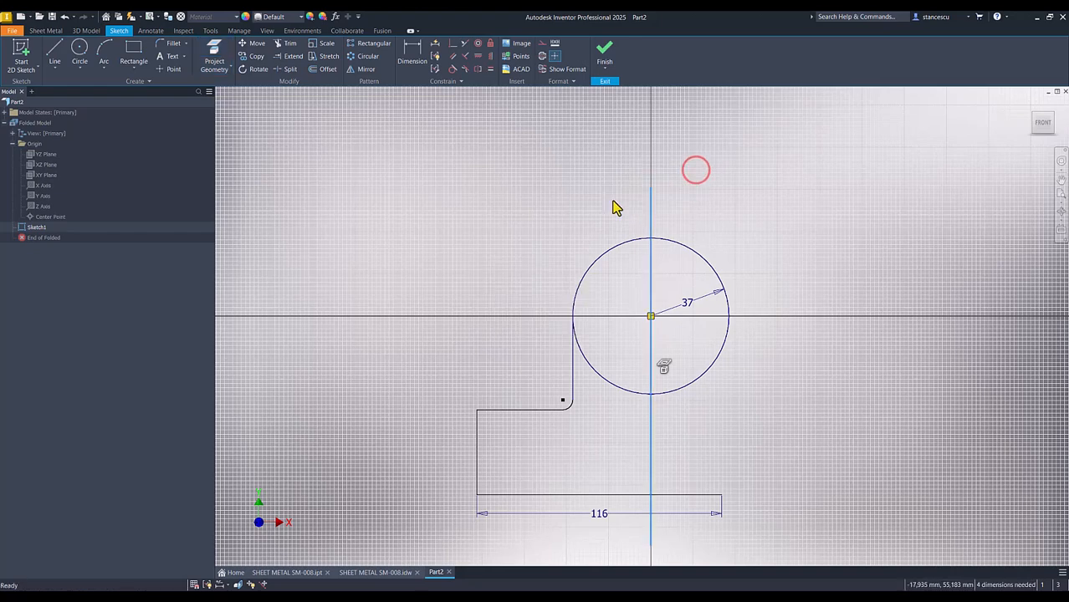
{"action": "right_click", "coordinate": [624, 205]}
{"action": "left_click", "coordinate": [668, 205]}
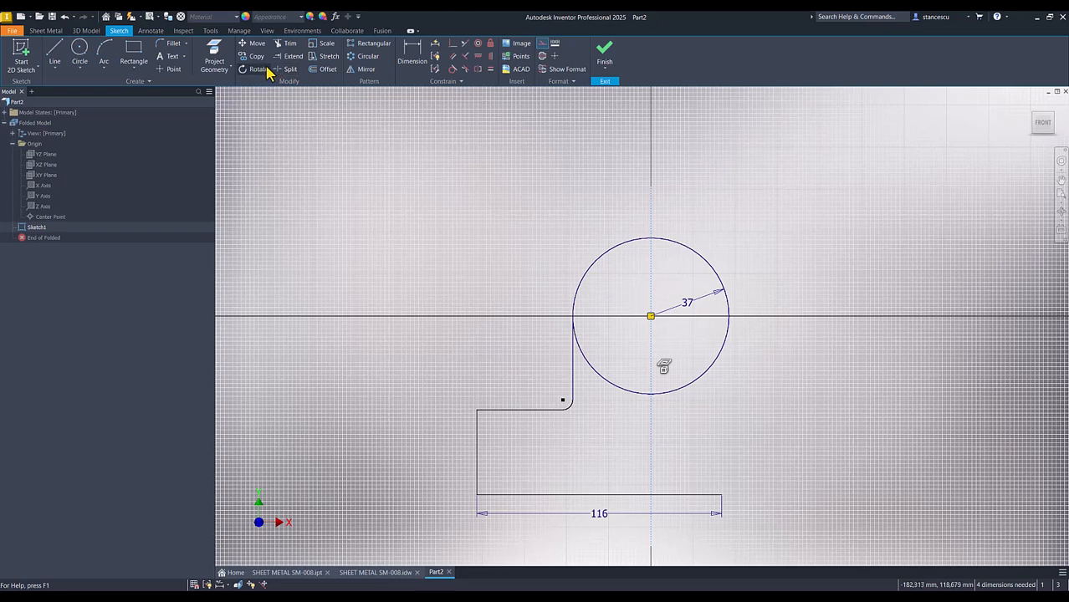
Mirror the vertical tangent line, corner arc, shoulder and side line about the projected Y axis.
{"action": "left_click", "coordinate": [364, 69]}
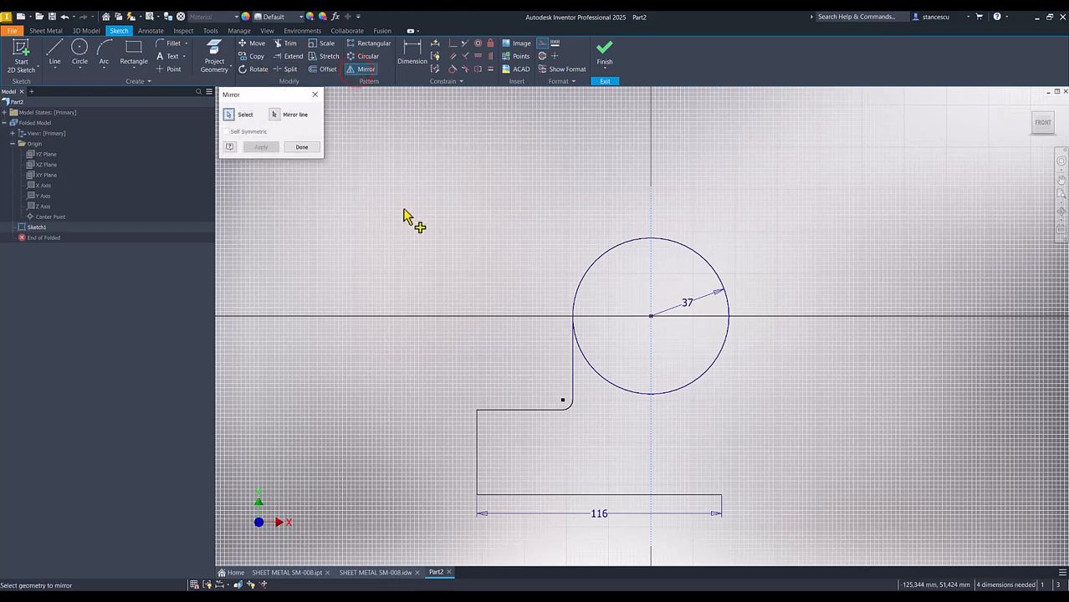
{"action": "mouse_move", "coordinate": [586, 371]}
{"action": "left_mouse_down"}
{"action": "mouse_move", "coordinate": [581, 395]}
{"action": "mouse_move", "coordinate": [449, 456]}
{"action": "left_mouse_up"}
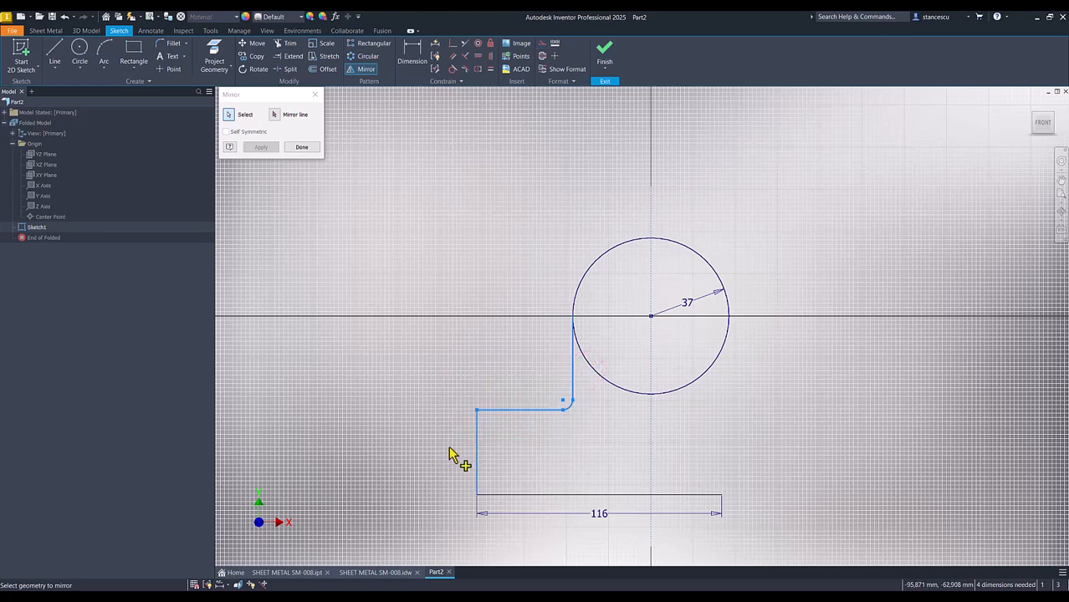
{"action": "left_click", "coordinate": [275, 115]}
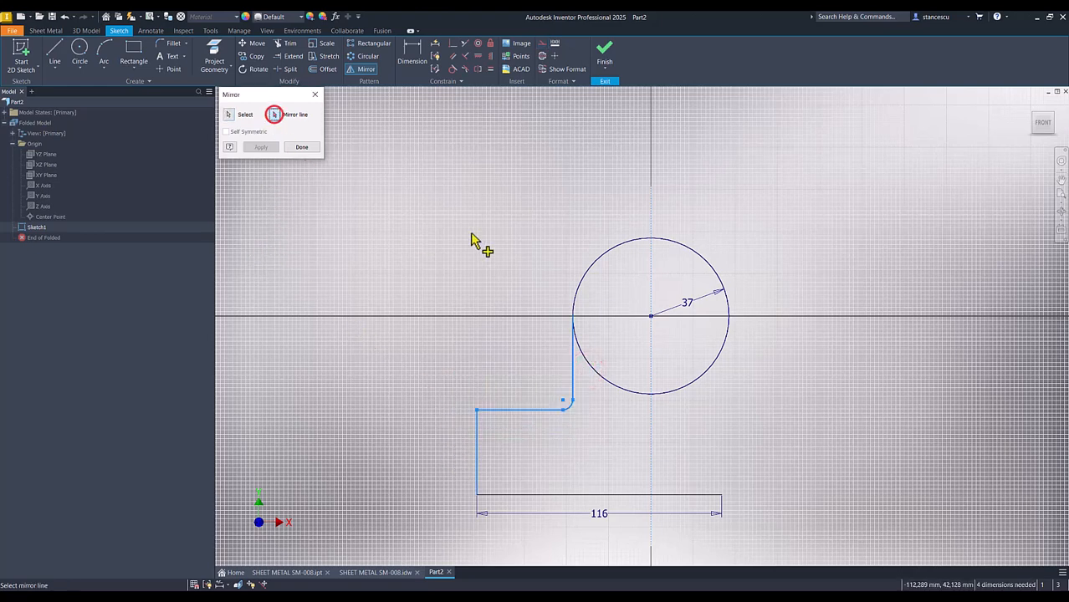
{"action": "left_click", "coordinate": [652, 224]}
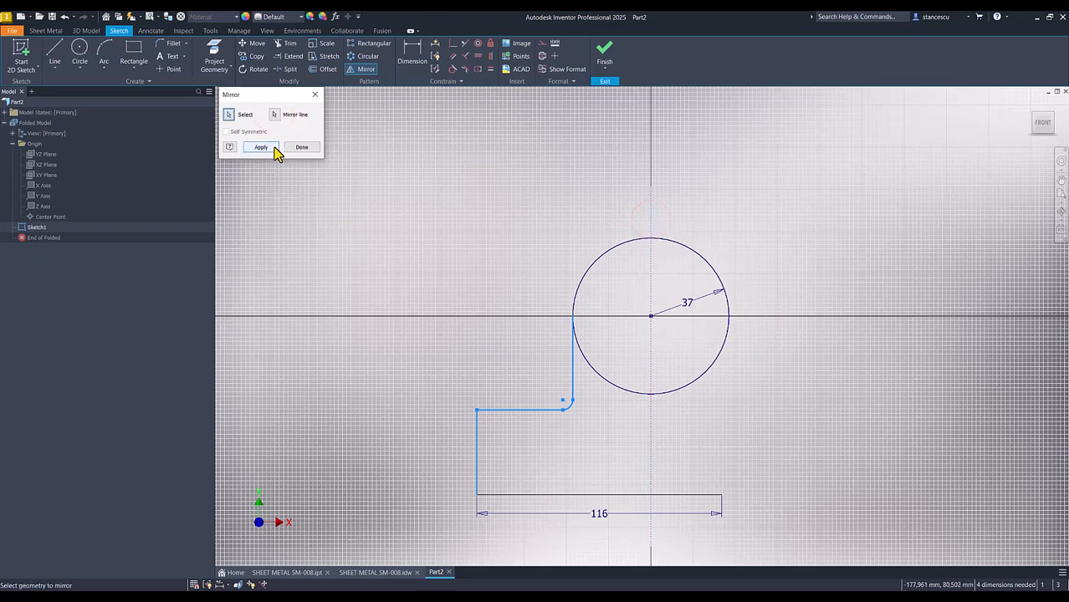
{"action": "left_click", "coordinate": [263, 147]}
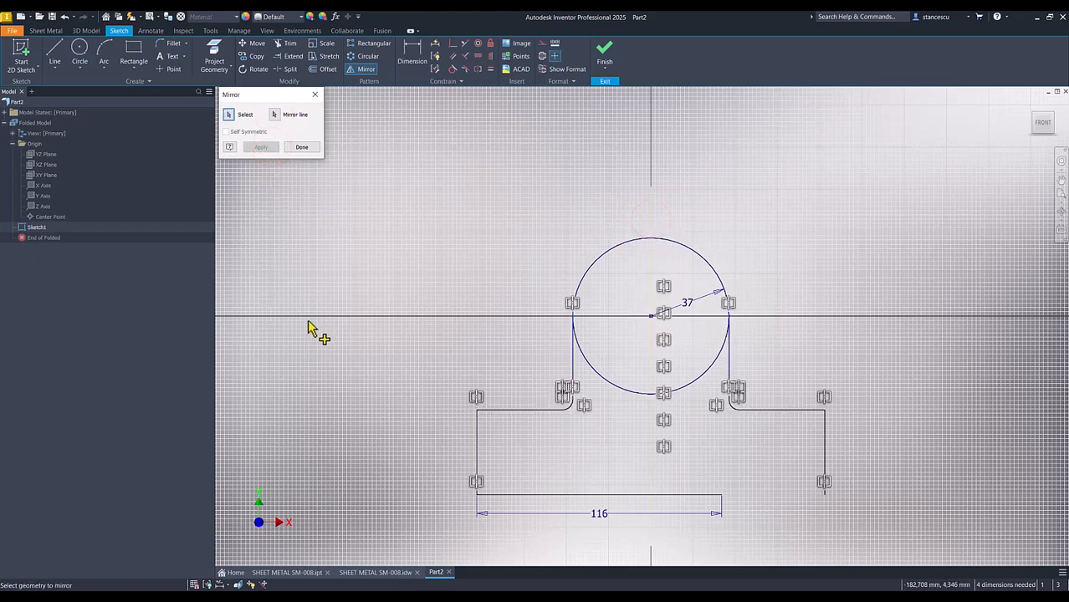
{"action": "key", "text": "d"}
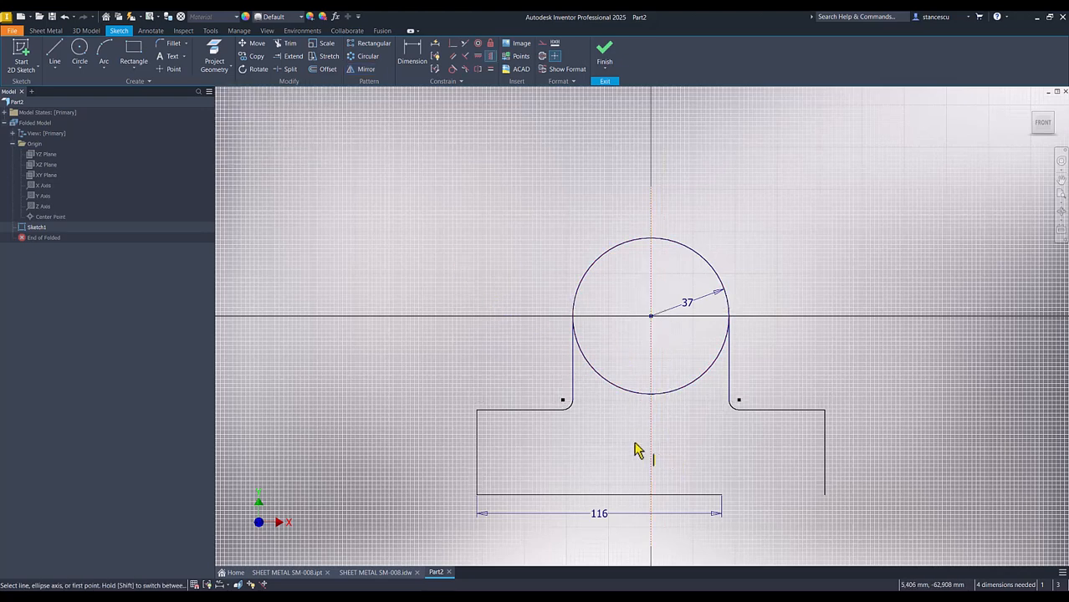
Constrain the baseline's free end coincident with the mirrored side line to close the profile.
{"action": "left_click", "coordinate": [453, 46]}
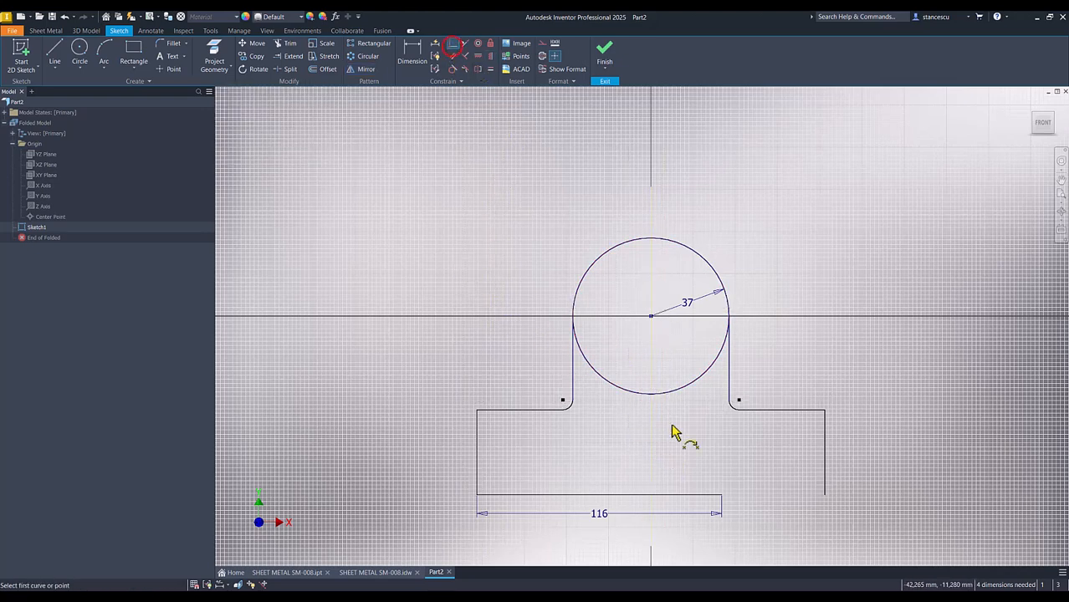
{"action": "left_click", "coordinate": [721, 496]}
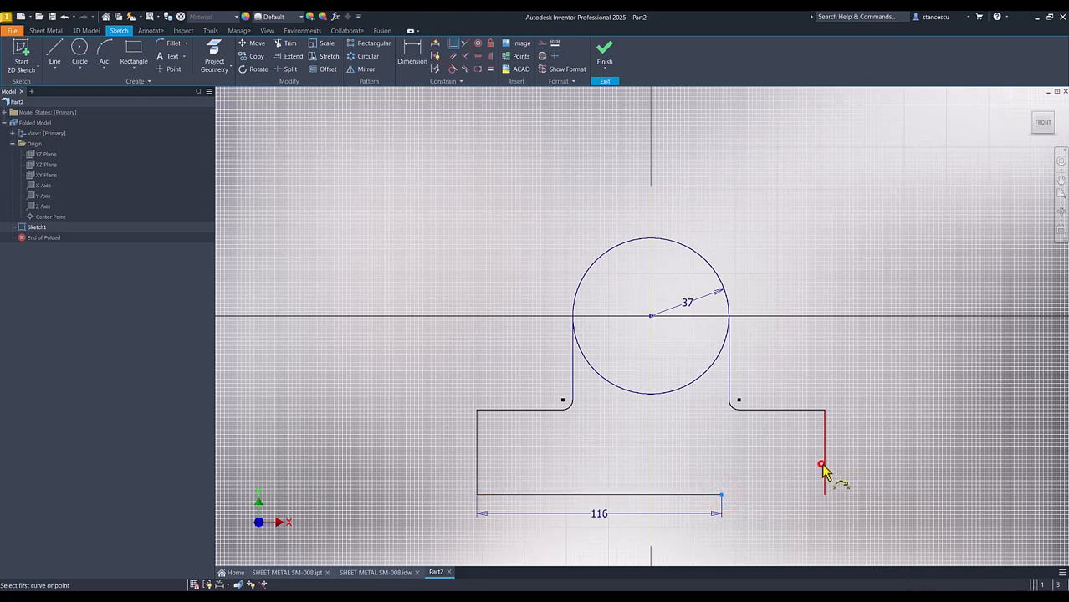
{"action": "left_click", "coordinate": [821, 464]}
Dimension the vertical distance from the circle's centre to the baseline as 56 mm.
{"action": "left_click", "coordinate": [413, 54]}
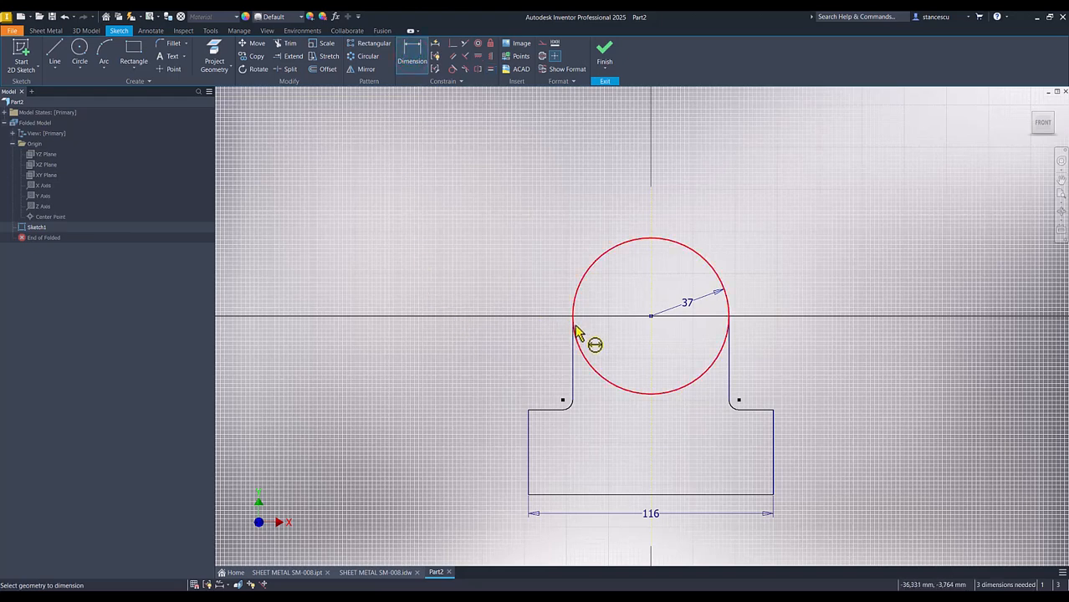
{"action": "left_click", "coordinate": [583, 355]}
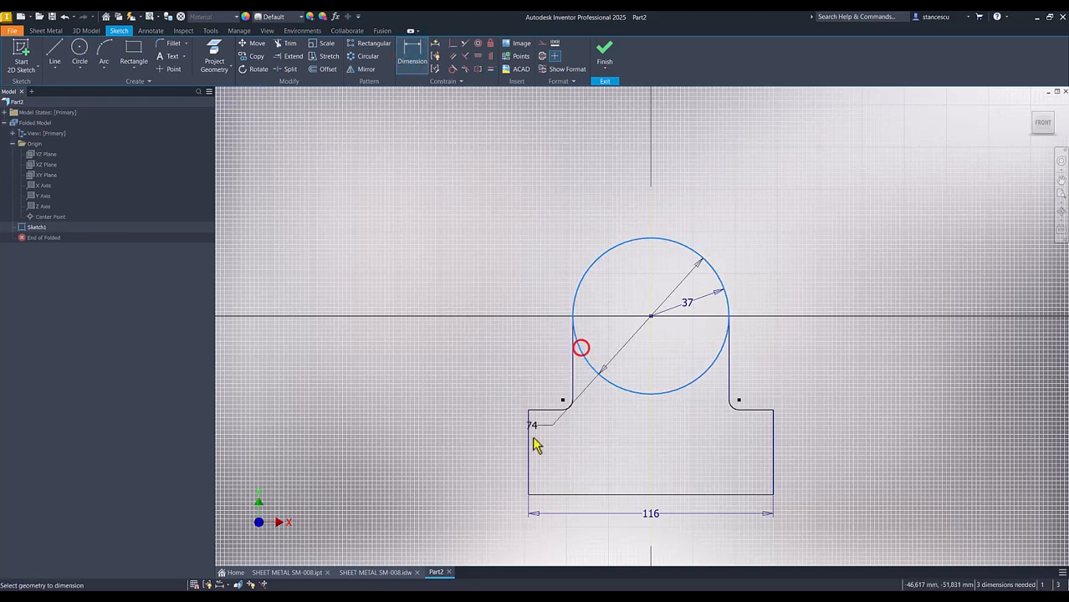
{"action": "left_click", "coordinate": [548, 495]}
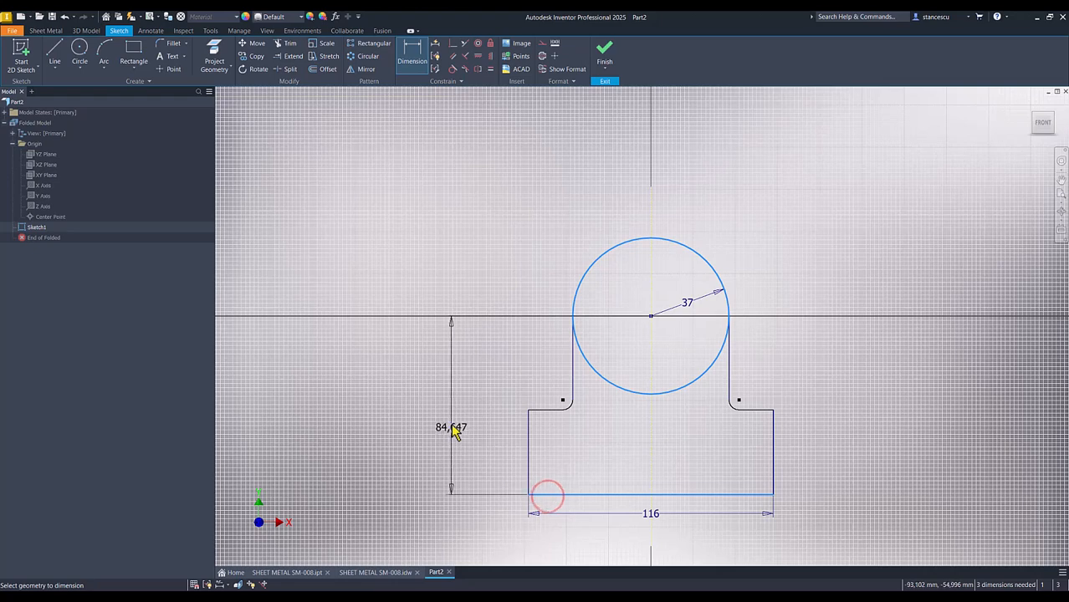
{"action": "left_click", "coordinate": [451, 425]}
{"action": "type", "text": "56"}
{"action": "key", "text": "Return"}
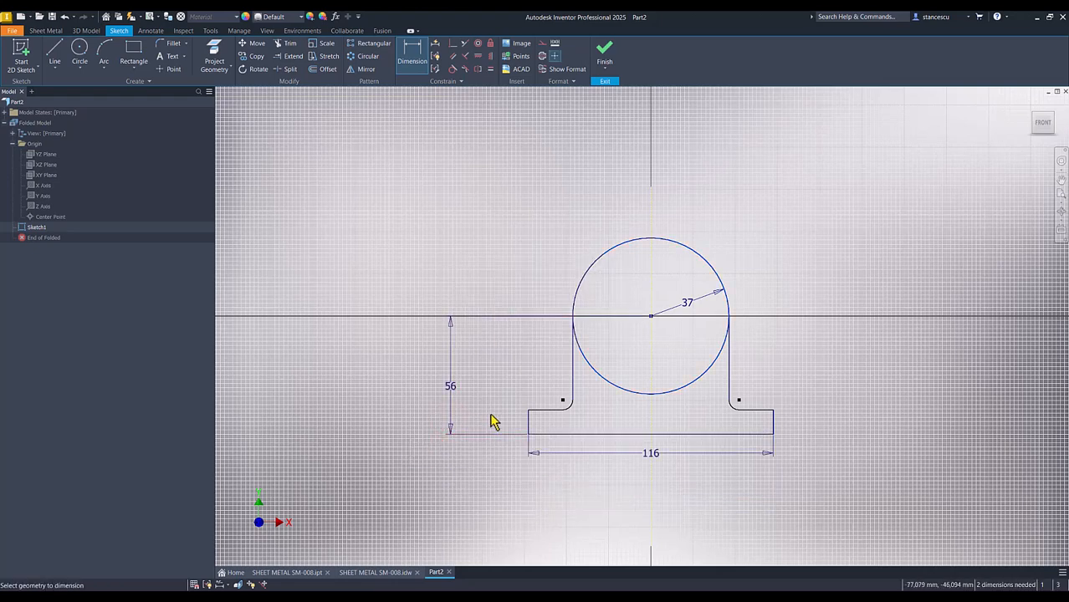
Dimension the height of the horizontal shoulder above the baseline as 30 mm.
{"action": "left_click", "coordinate": [552, 412]}
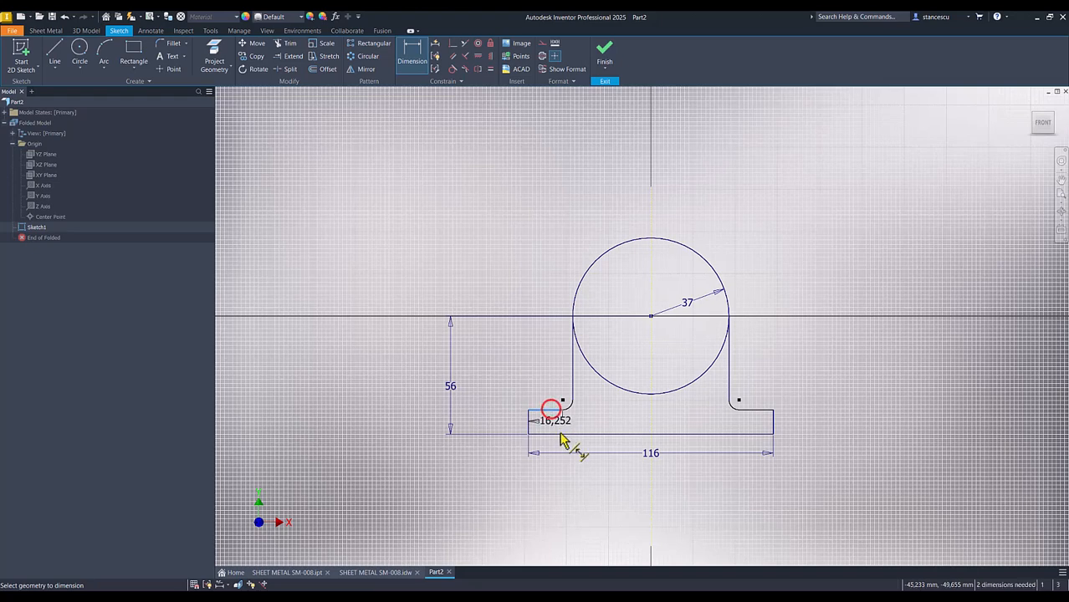
{"action": "left_click", "coordinate": [561, 434]}
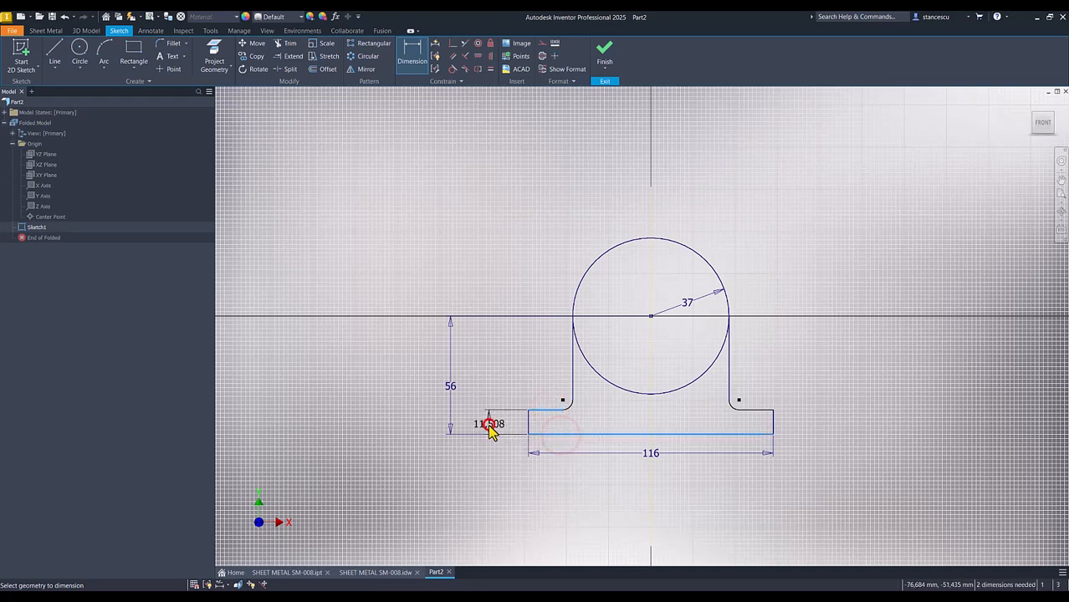
{"action": "left_click", "coordinate": [490, 429]}
{"action": "type", "text": "30"}
{"action": "key", "text": "Return"}
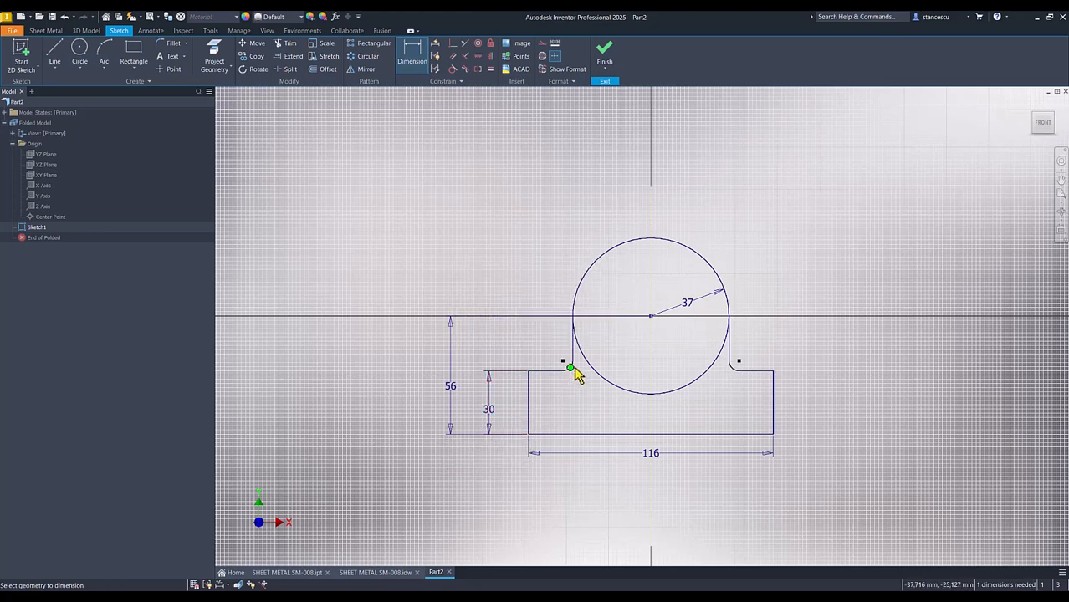
Dimension the corner arc between the shoulder and the vertical tangent line with a 3 mm radius.
{"action": "left_click", "coordinate": [570, 369]}
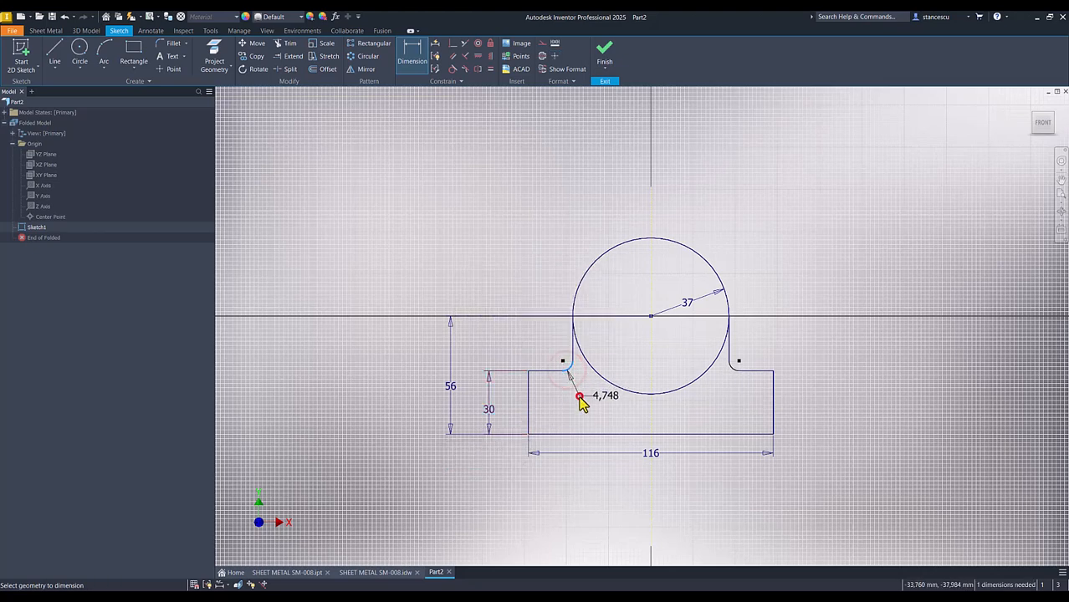
{"action": "left_click", "coordinate": [581, 399]}
{"action": "type", "text": "3"}
{"action": "key", "text": "Return"}
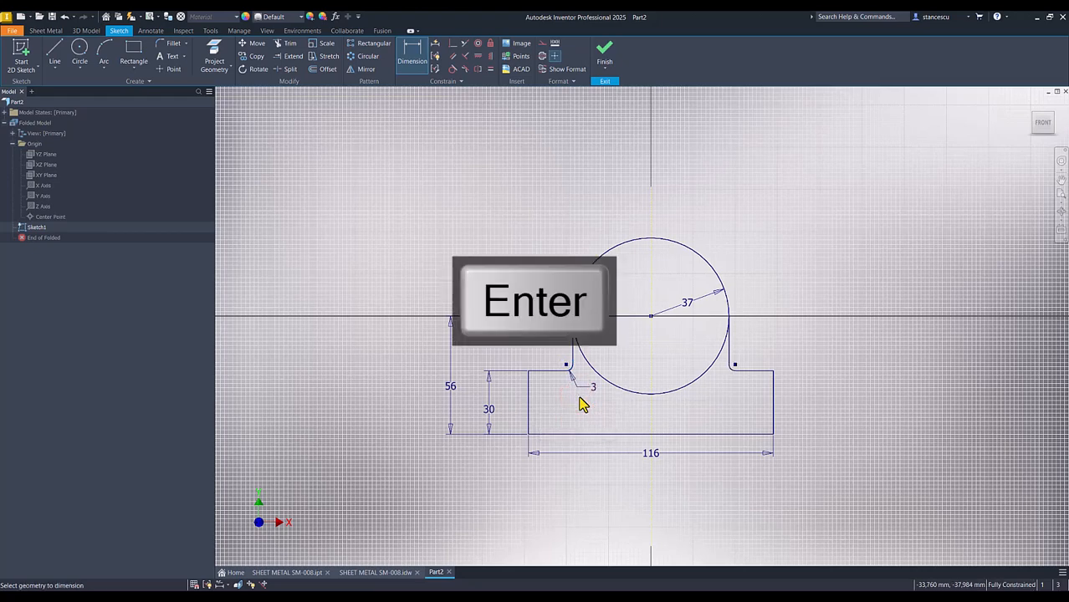
Trim away the lower half of the circle between the tangent lines and finish the sketch.
{"action": "left_click", "coordinate": [290, 47]}
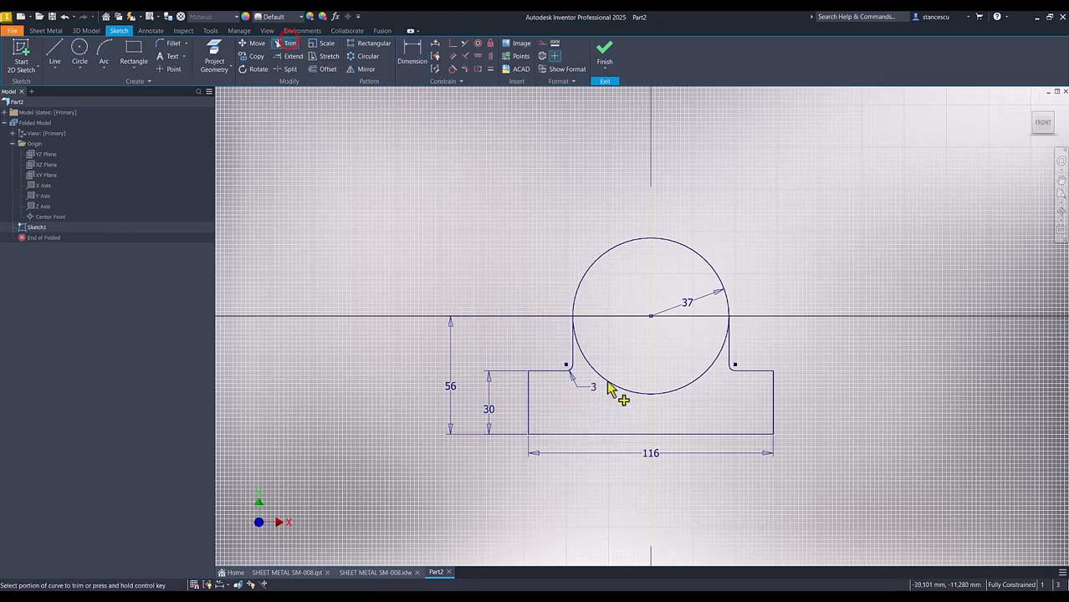
{"action": "left_click", "coordinate": [656, 395]}
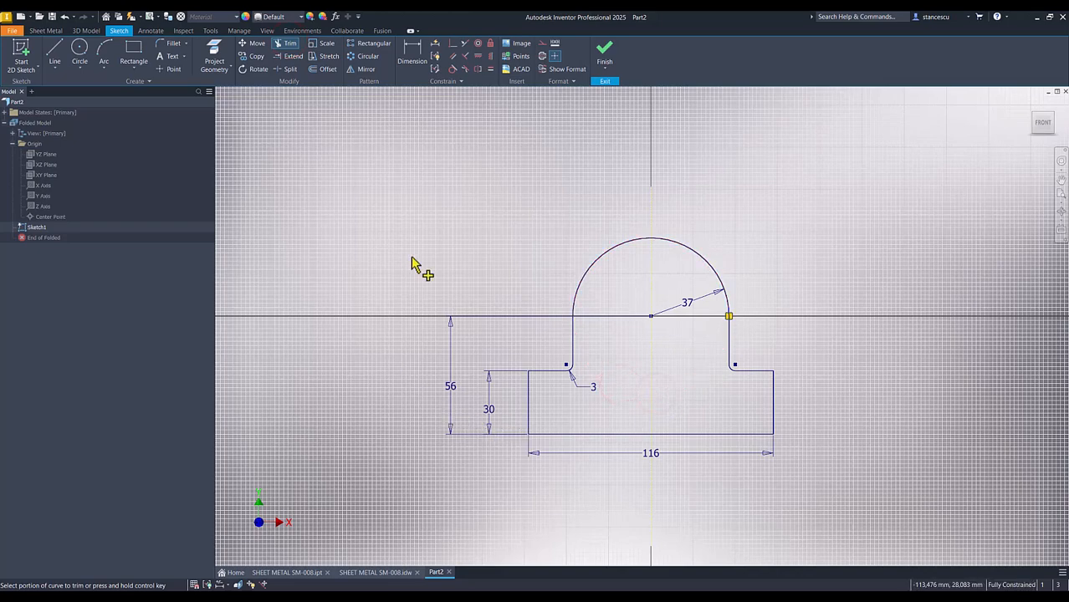
{"action": "left_click", "coordinate": [604, 51]}
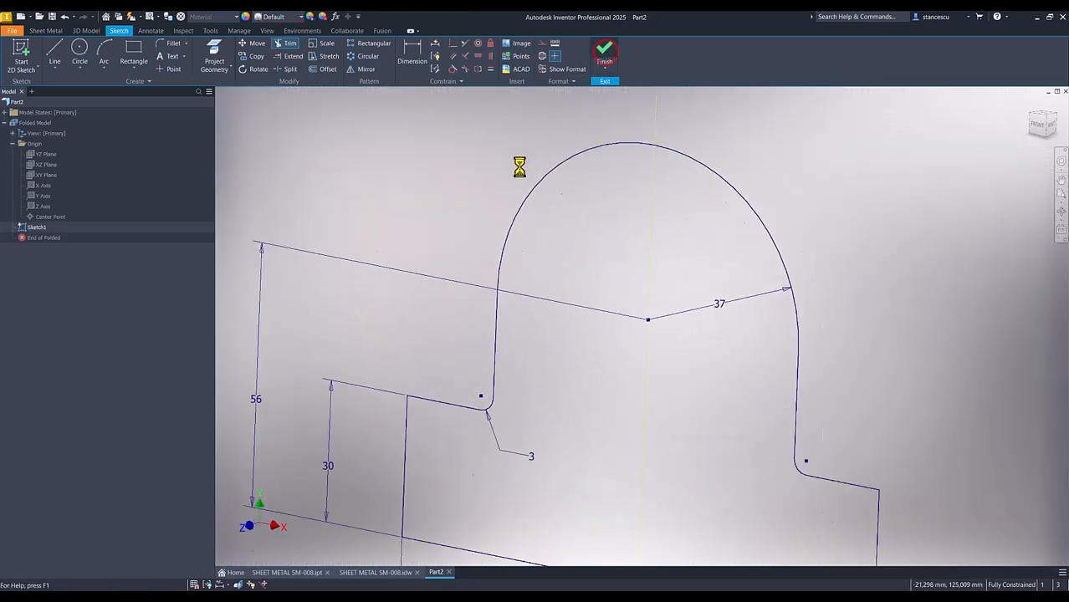
Create a sheet metal face from the closed profile with the default direction and rule.
{"action": "key", "text": "Num_Lock"}
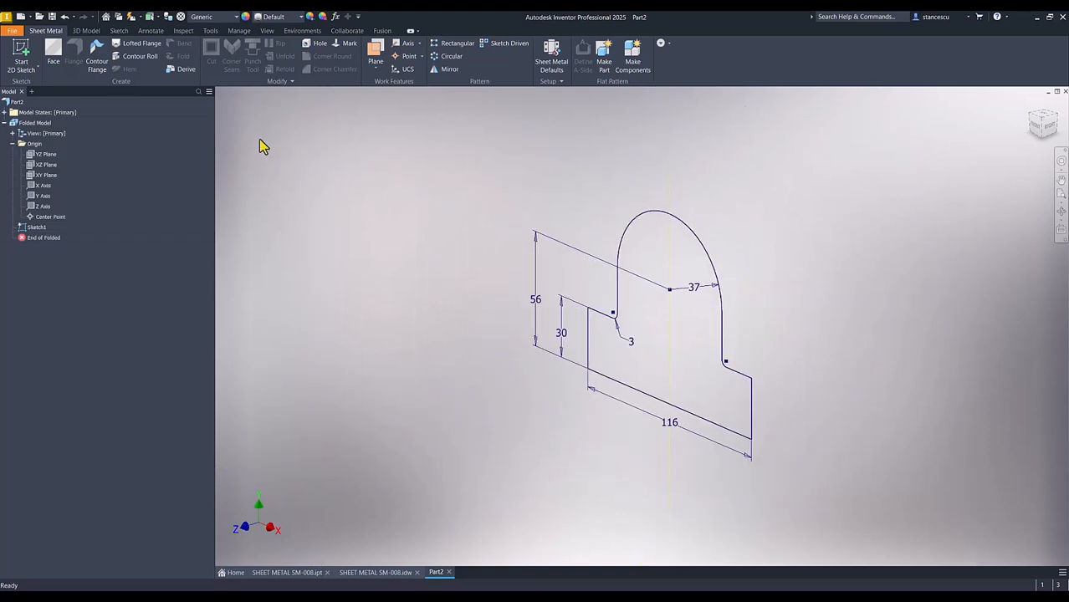
{"action": "key", "text": "F6"}
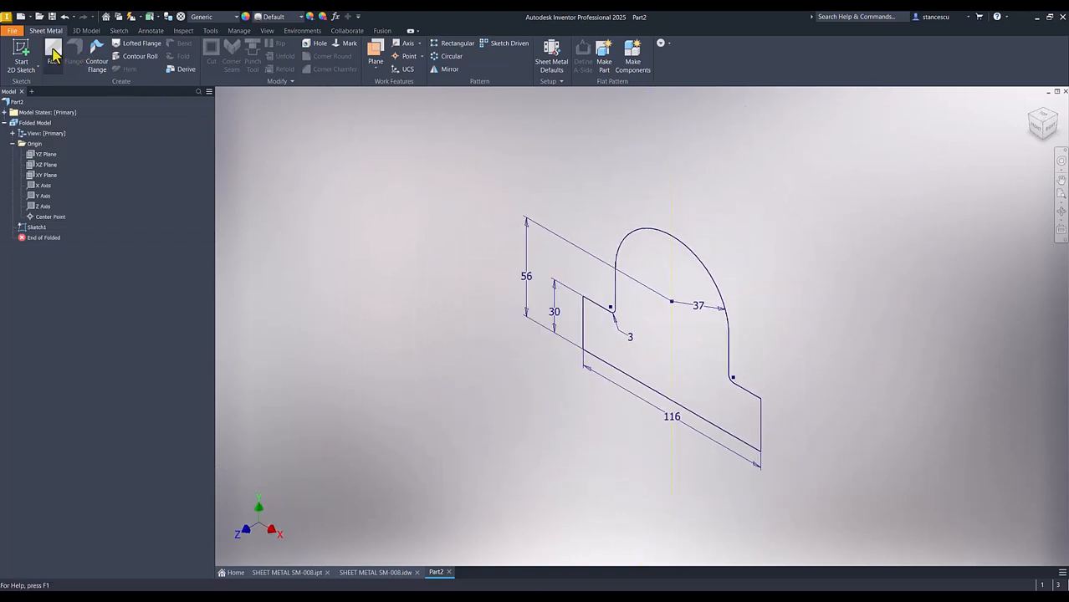
{"action": "left_click", "coordinate": [52, 52]}
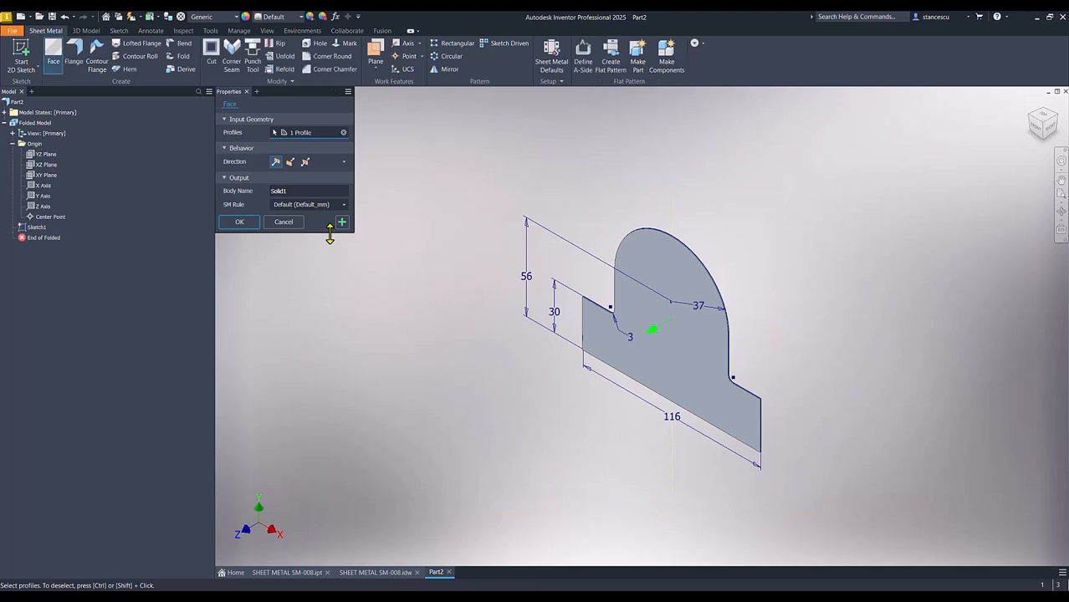
{"action": "left_click", "coordinate": [244, 223]}
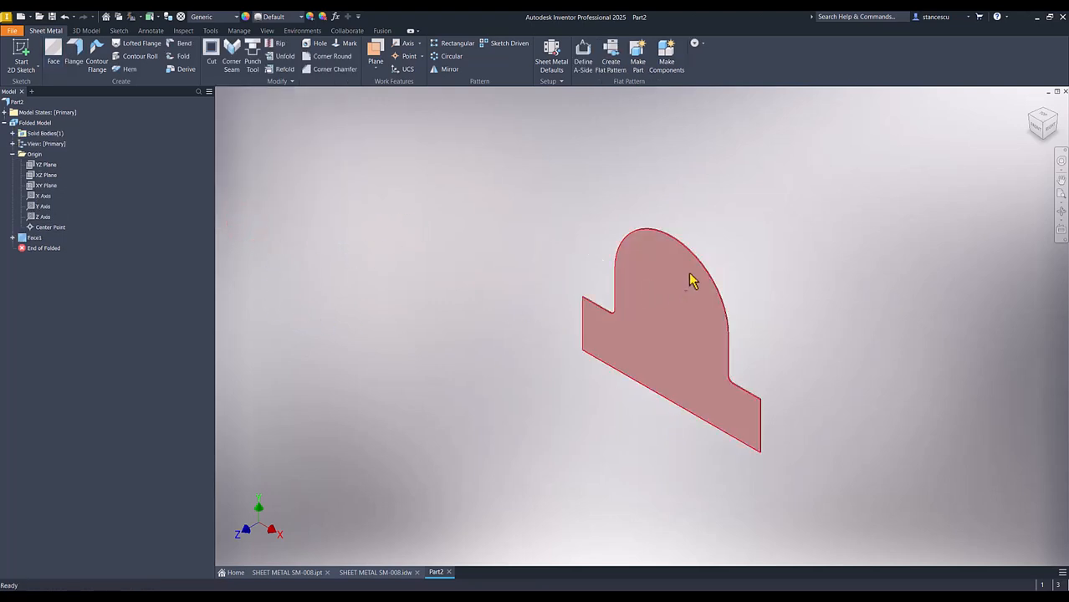
Check the thickness in the drawing and override the rule thickness in the sheet metal defaults with 3 mm.
{"action": "left_click", "coordinate": [385, 572]}
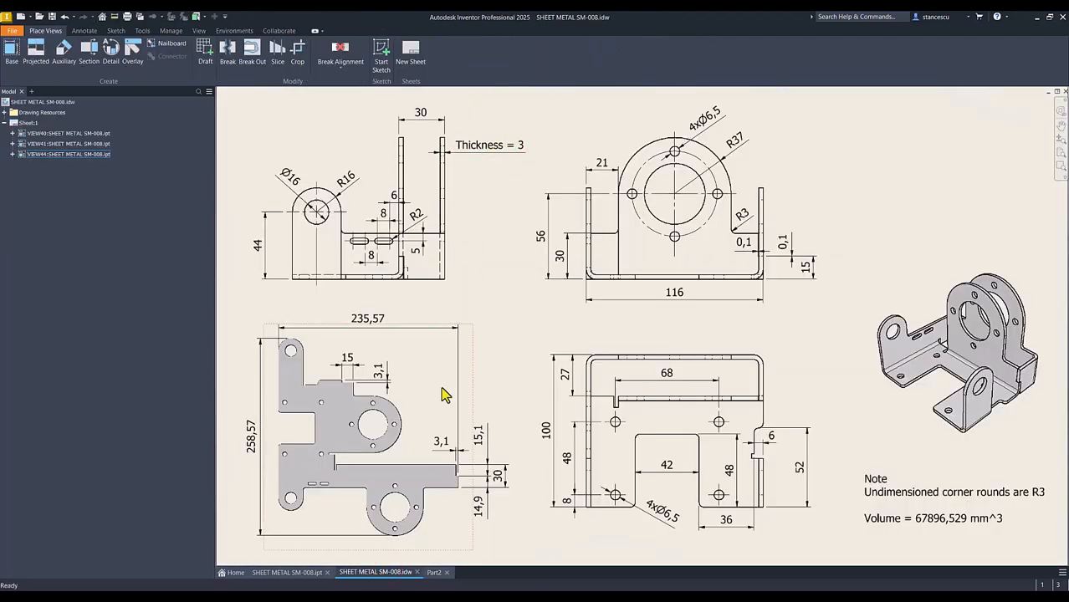
{"action": "left_click", "coordinate": [434, 573]}
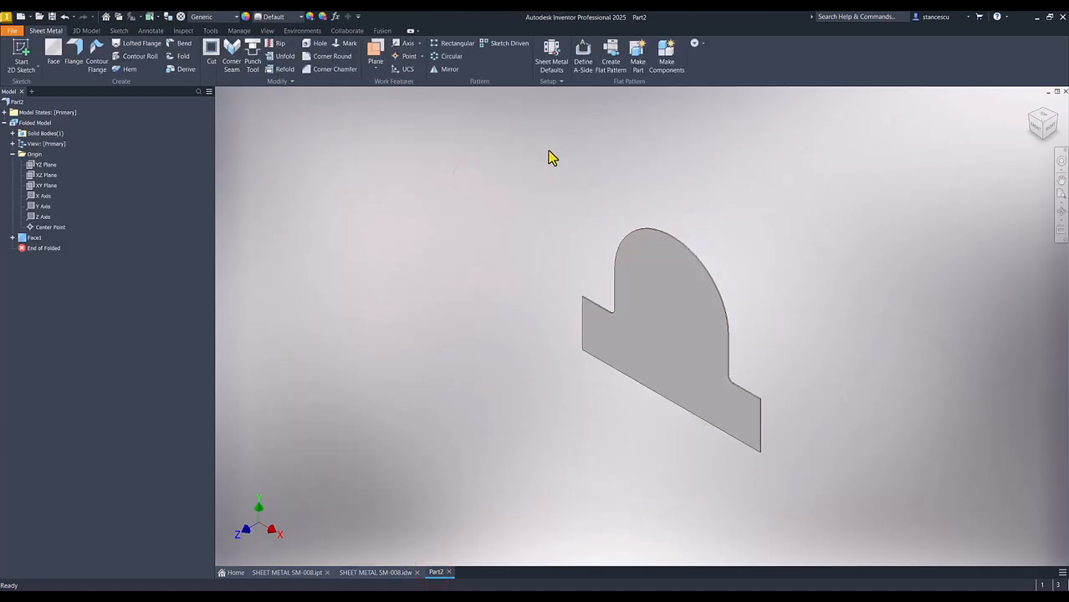
{"action": "left_click", "coordinate": [552, 52]}
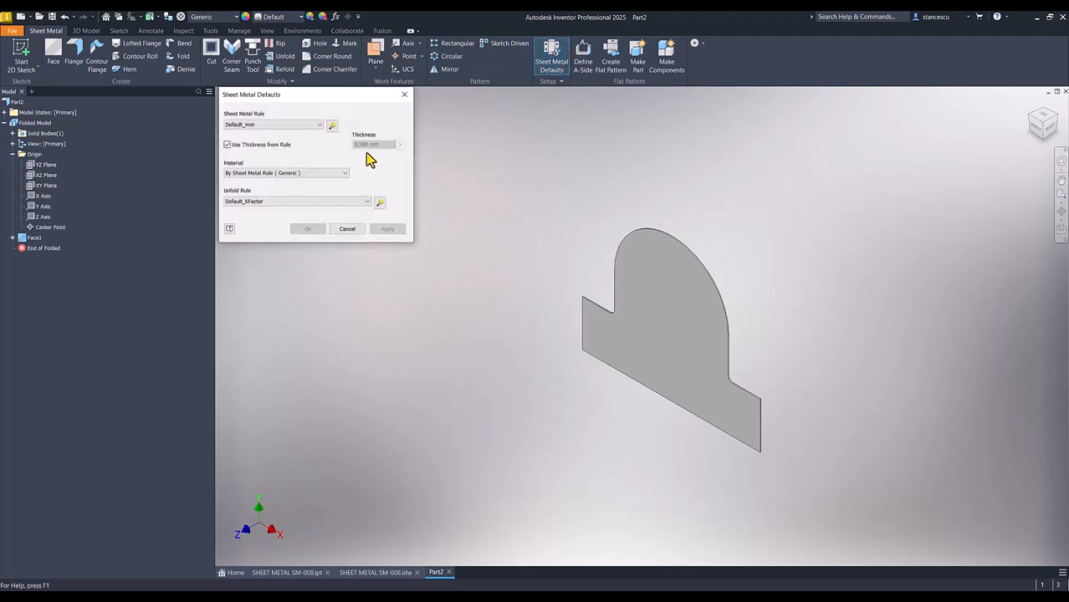
{"action": "left_click", "coordinate": [227, 145]}
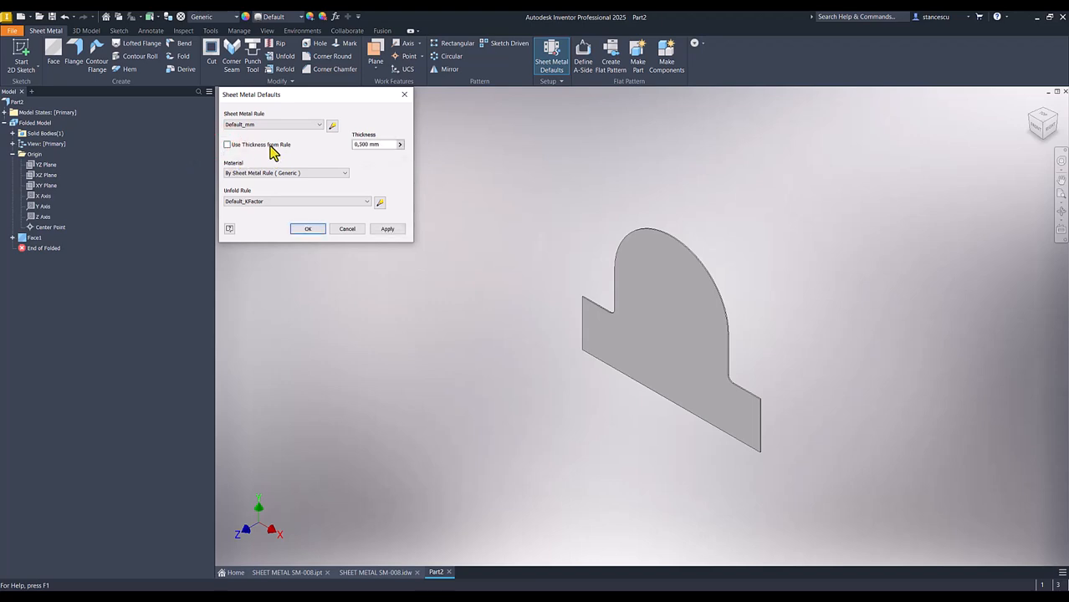
{"action": "left_click", "coordinate": [381, 144]}
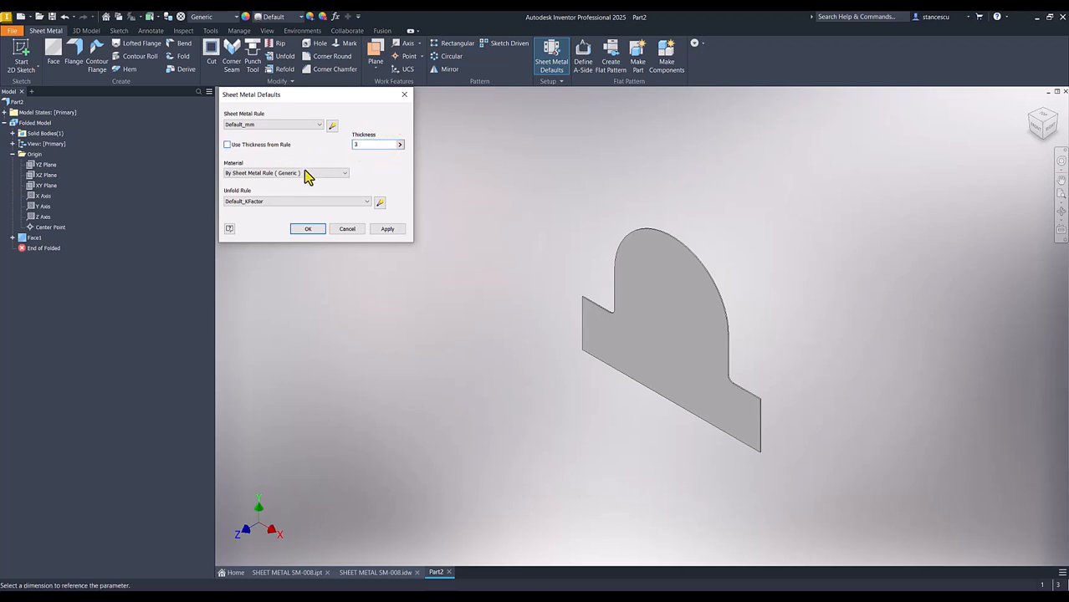
{"action": "left_click", "coordinate": [308, 228]}
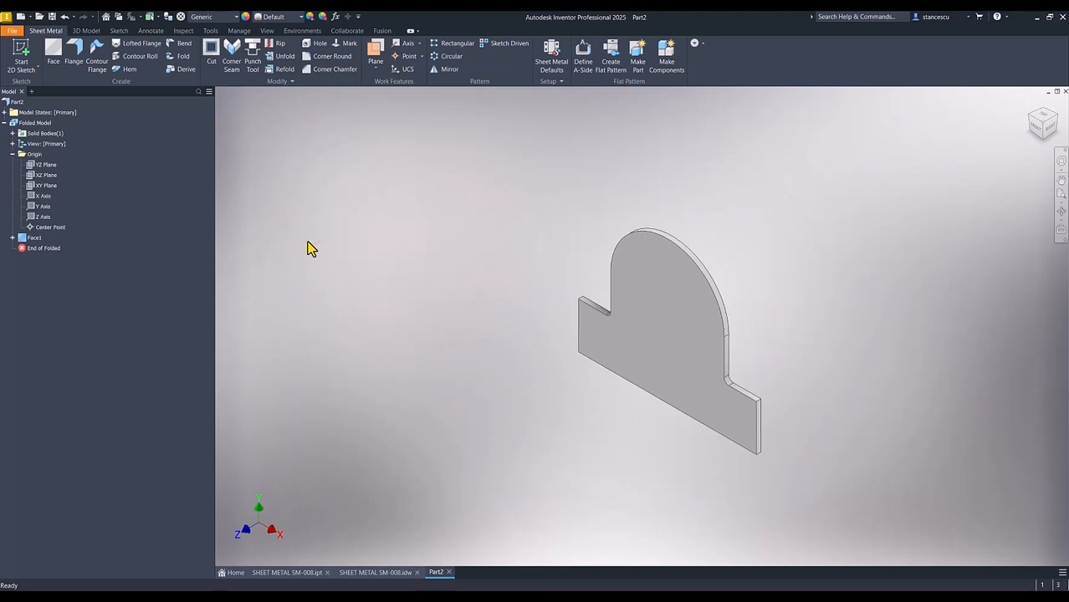
Add a 100 mm flange at 90 degrees on the short vertical edge beside the face's shoulder.
{"action": "key", "text": "F6"}
{"action": "left_click", "coordinate": [363, 181]}
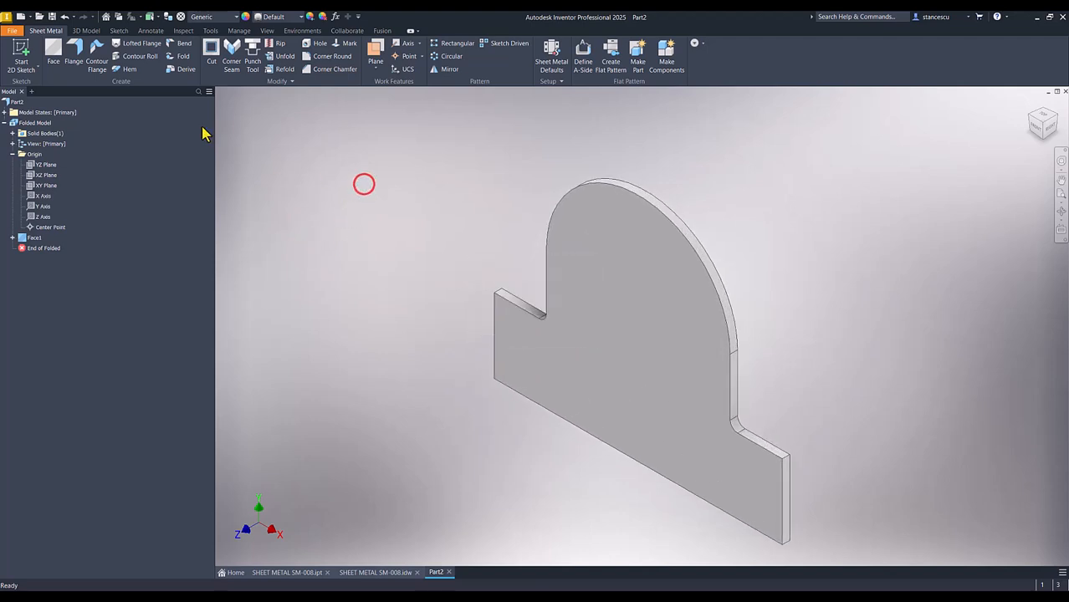
{"action": "left_click", "coordinate": [74, 50]}
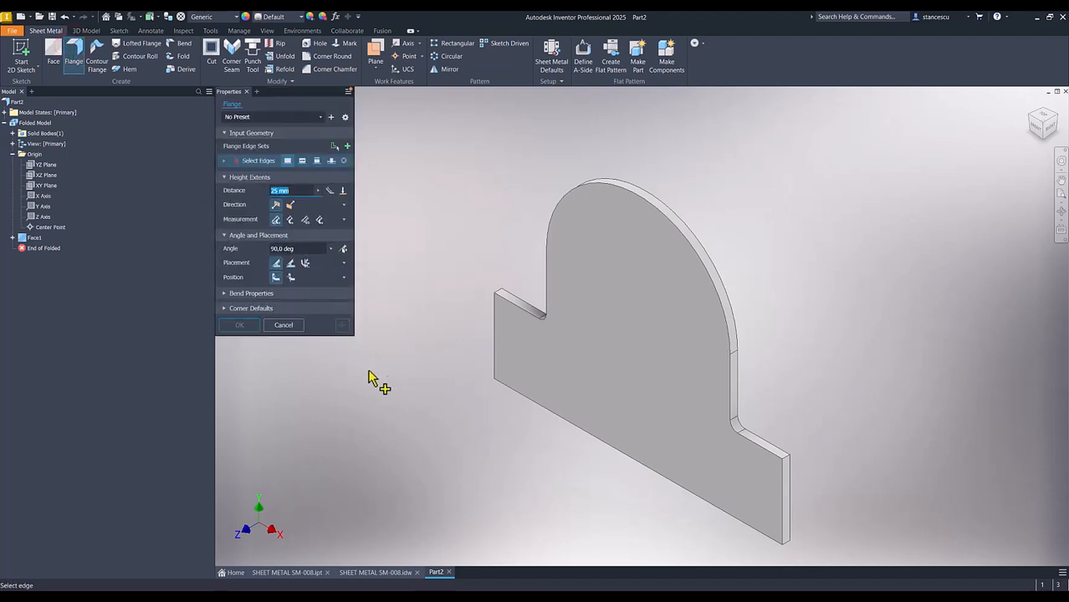
{"action": "left_click", "coordinate": [494, 340]}
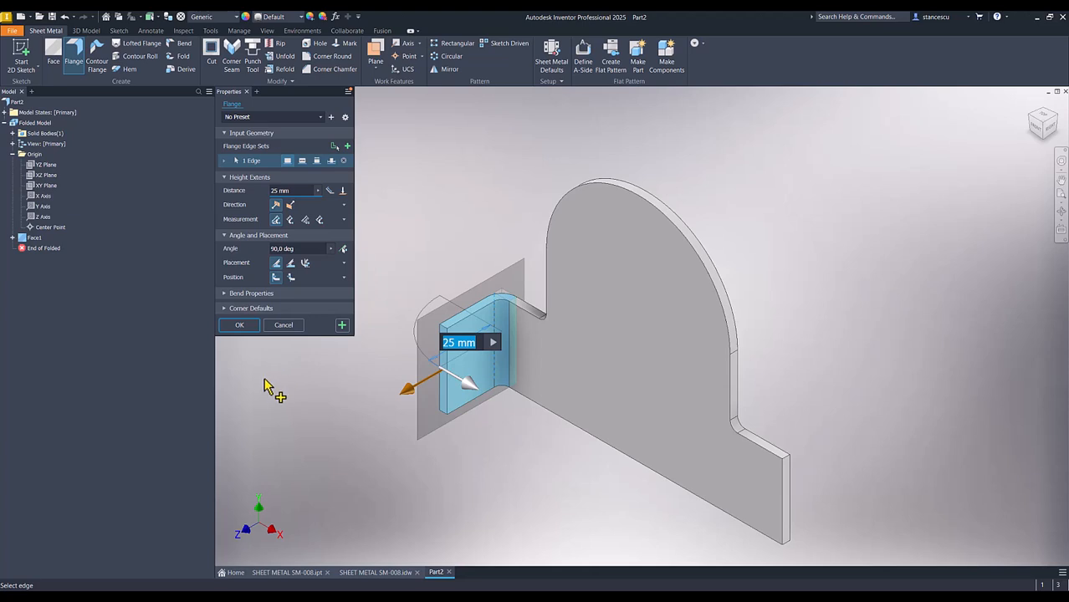
{"action": "type", "text": "100"}
{"action": "key", "text": "Return"}
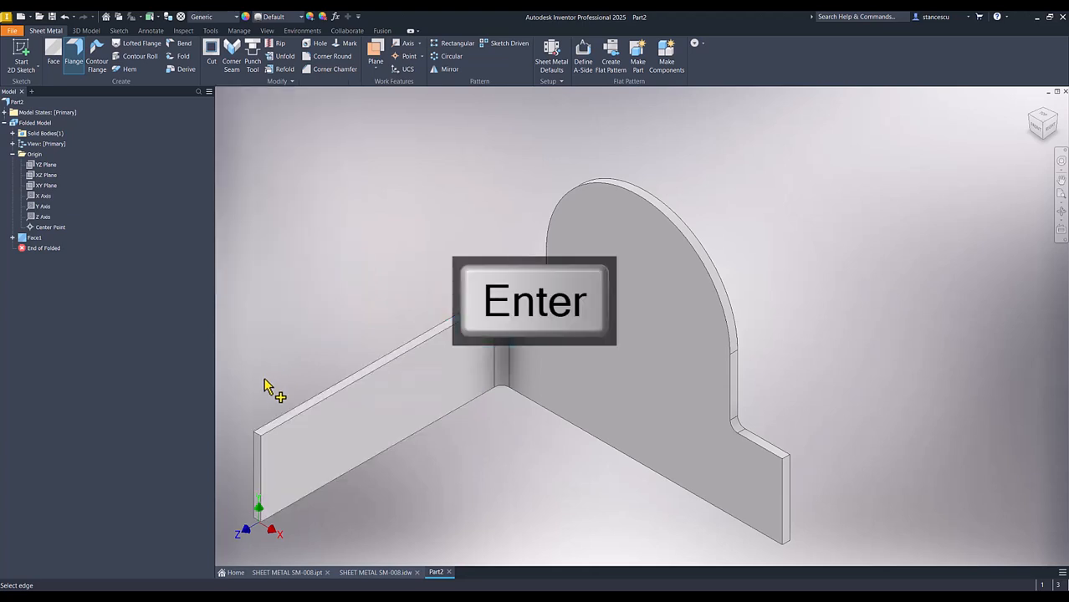
Check the base dimensions in the drawing and start a 116 mm flange at 90 degrees on the 100 mm side flange's lower inner edge.
{"action": "left_click", "coordinate": [389, 577]}
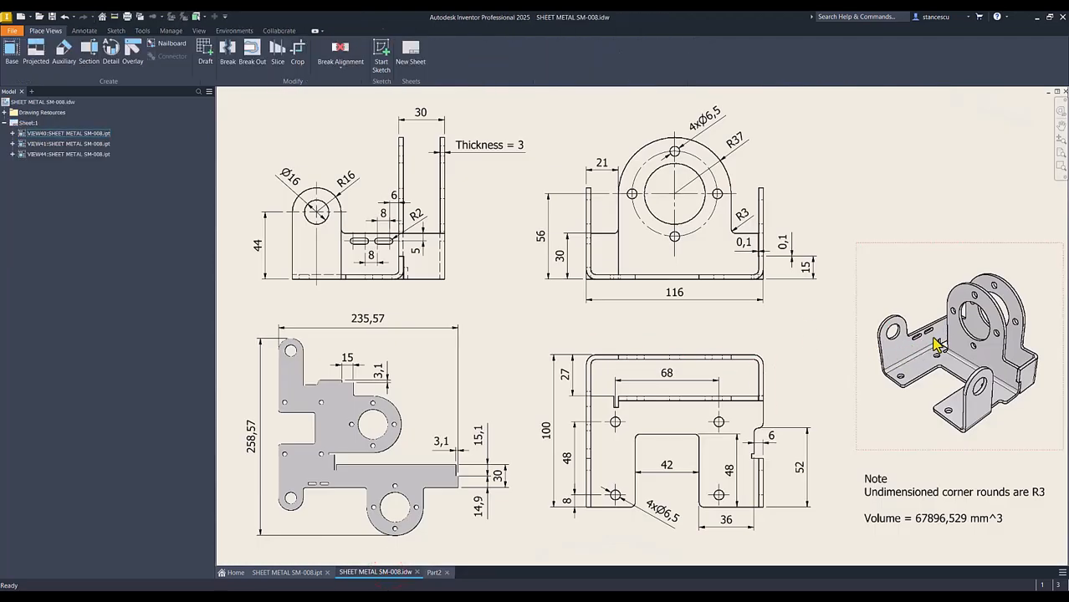
{"action": "left_click", "coordinate": [432, 573]}
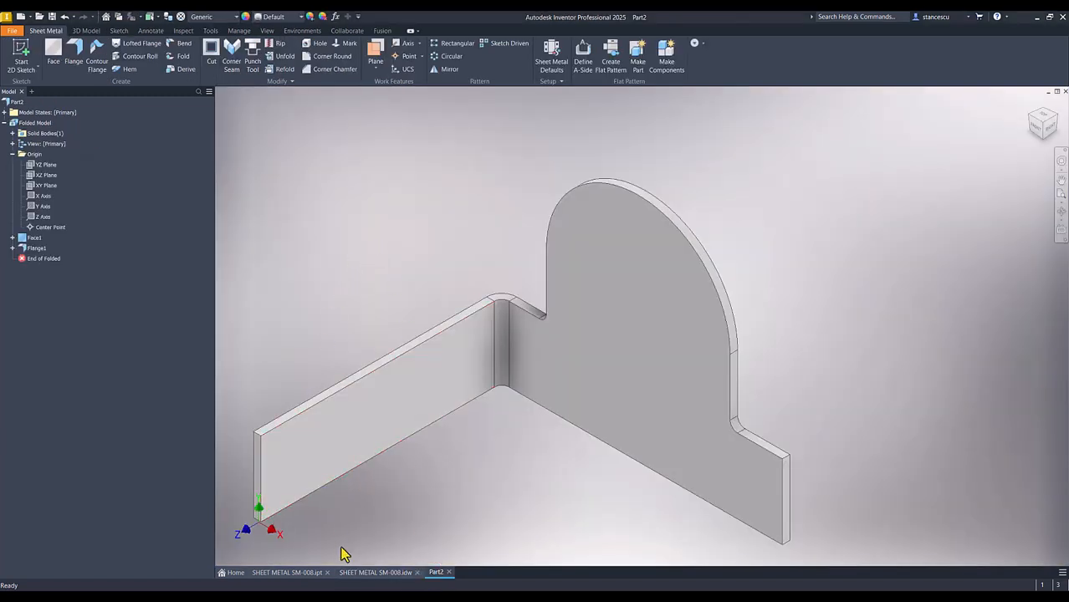
{"action": "left_click", "coordinate": [368, 573]}
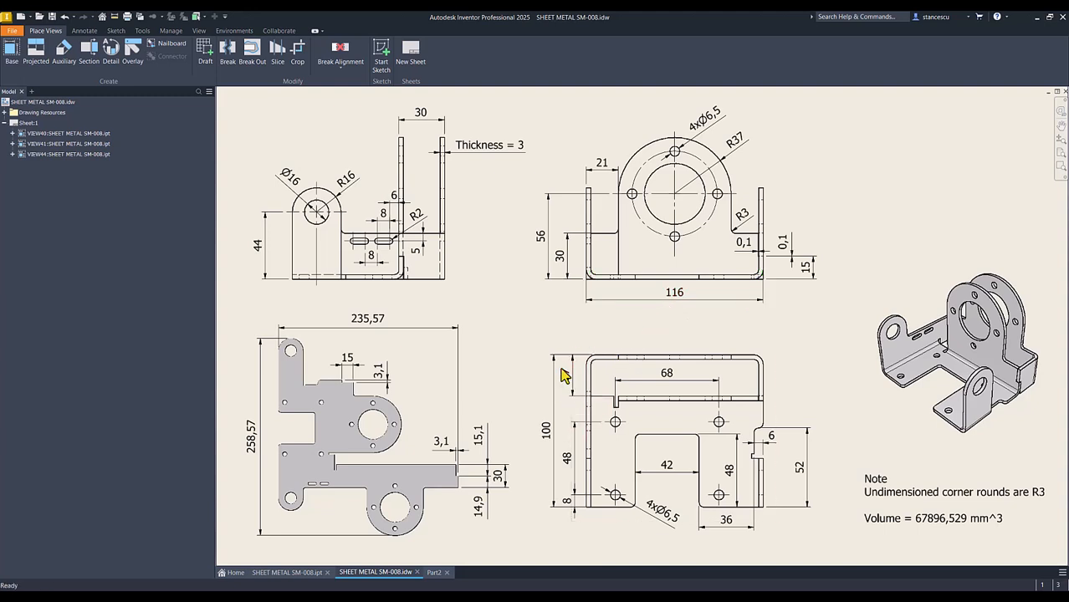
{"action": "scroll", "coordinate": [599, 365], "scroll_direction": "up", "scroll_amount": 3}
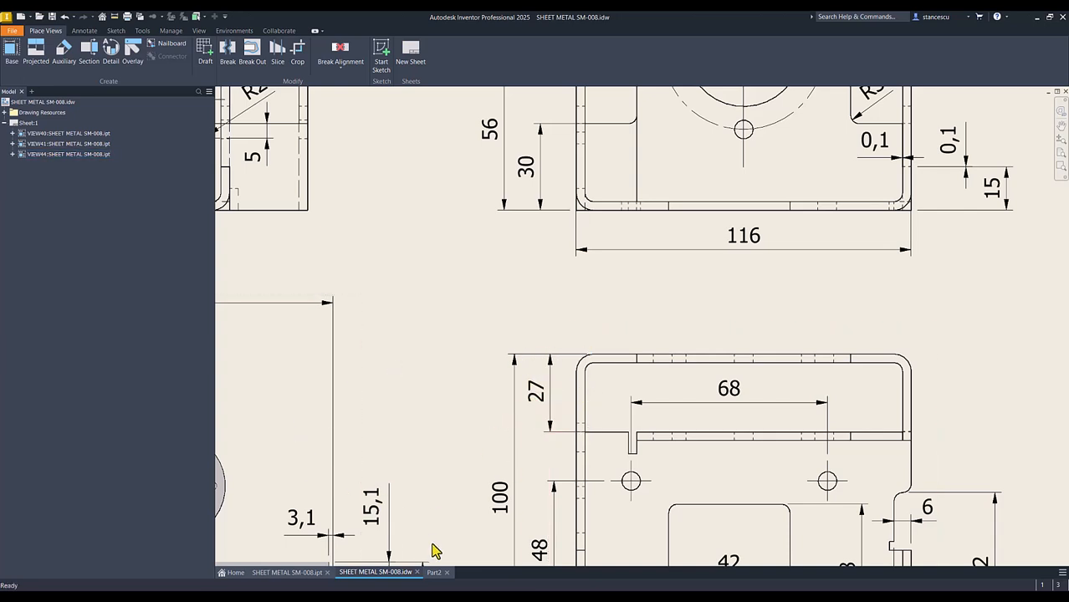
{"action": "left_click", "coordinate": [433, 573]}
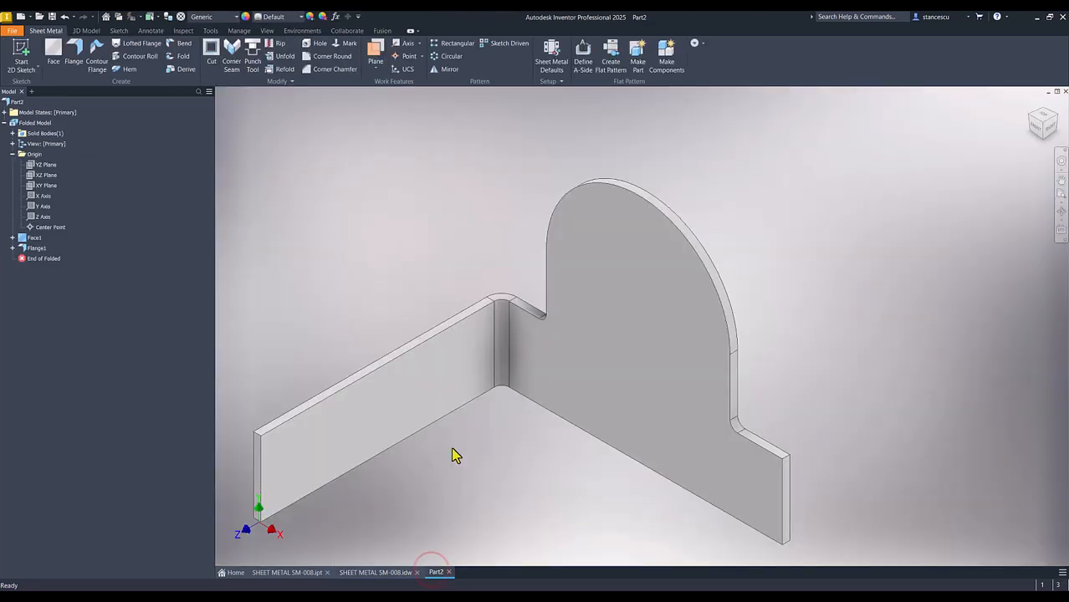
{"action": "left_click", "coordinate": [76, 64]}
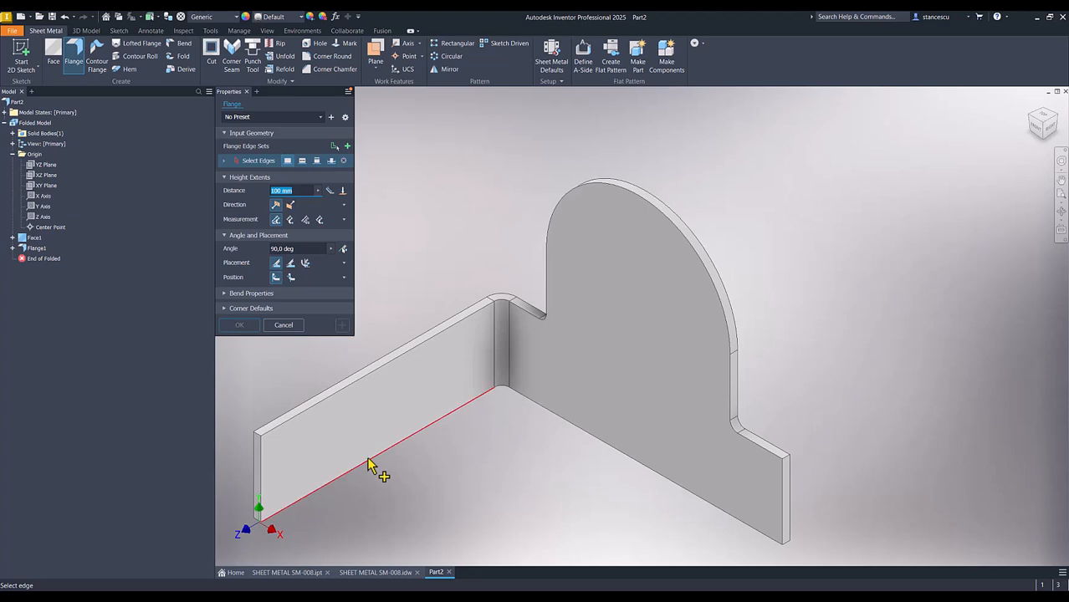
{"action": "left_click", "coordinate": [379, 467]}
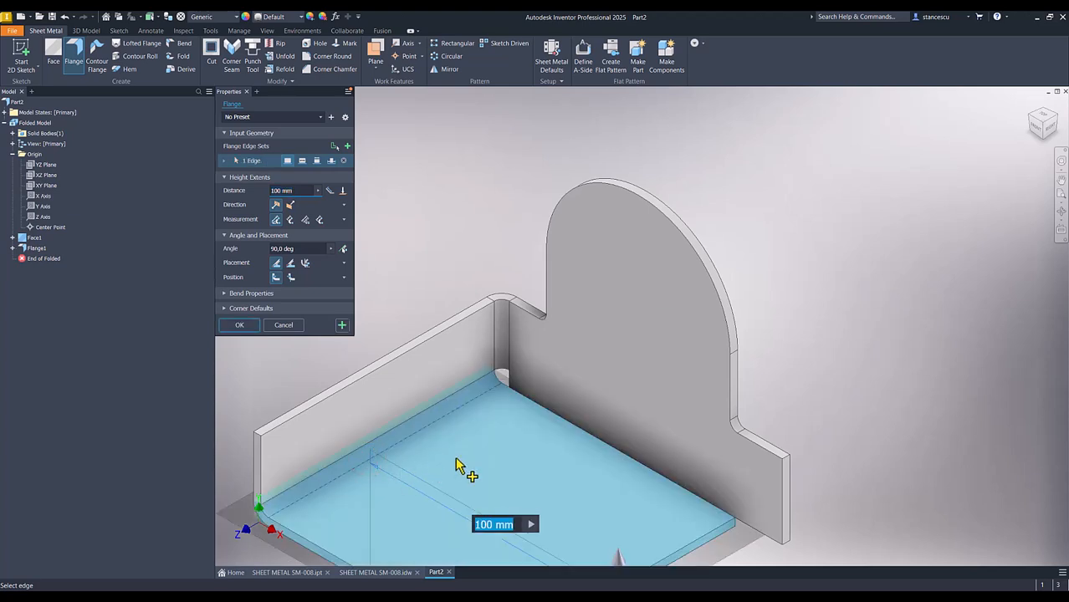
{"action": "type", "text": "116"}
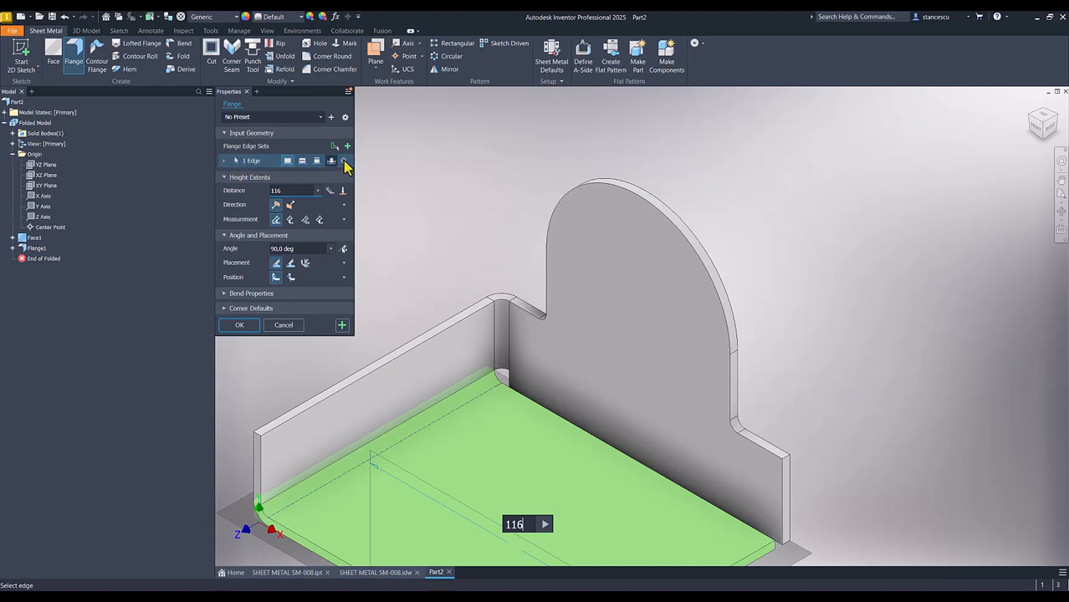
Switch the flange's width extent to From To and set Offset 2 to 0.
{"action": "left_click", "coordinate": [225, 162]}
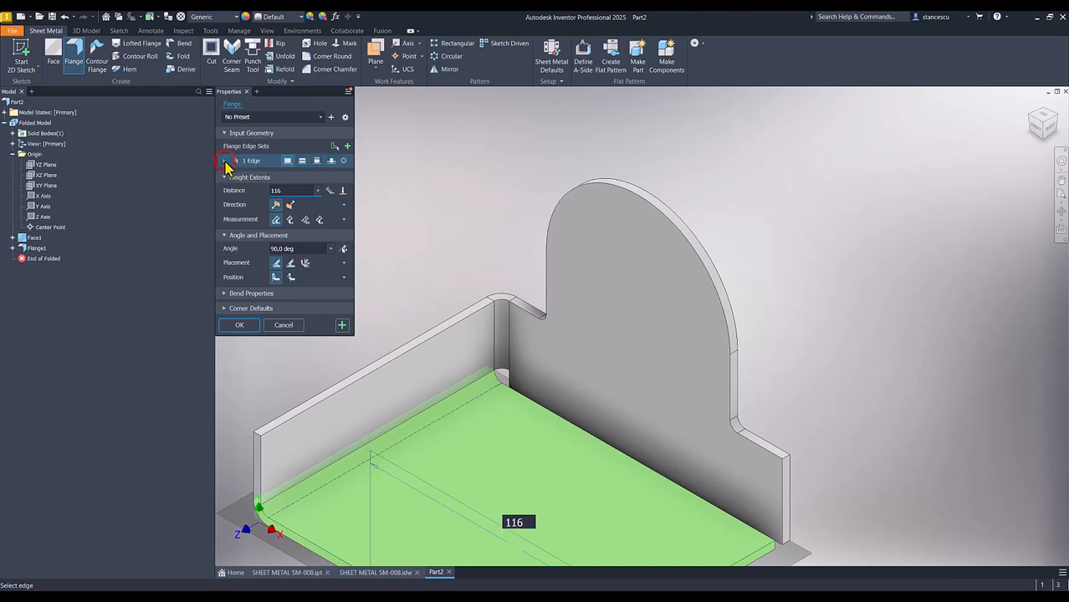
{"action": "left_click", "coordinate": [332, 162]}
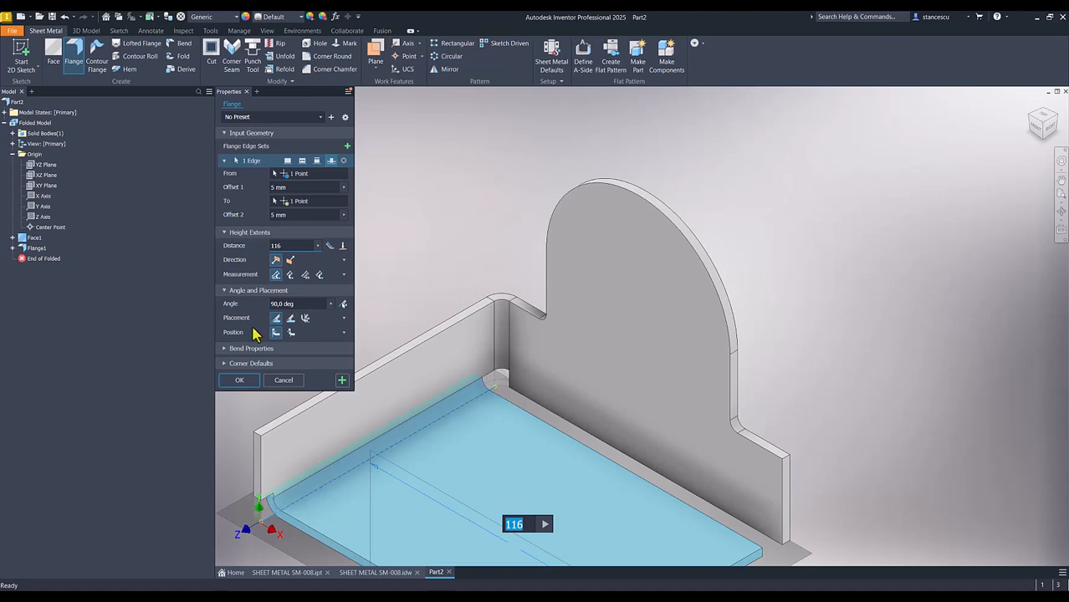
{"action": "left_click", "coordinate": [295, 215]}
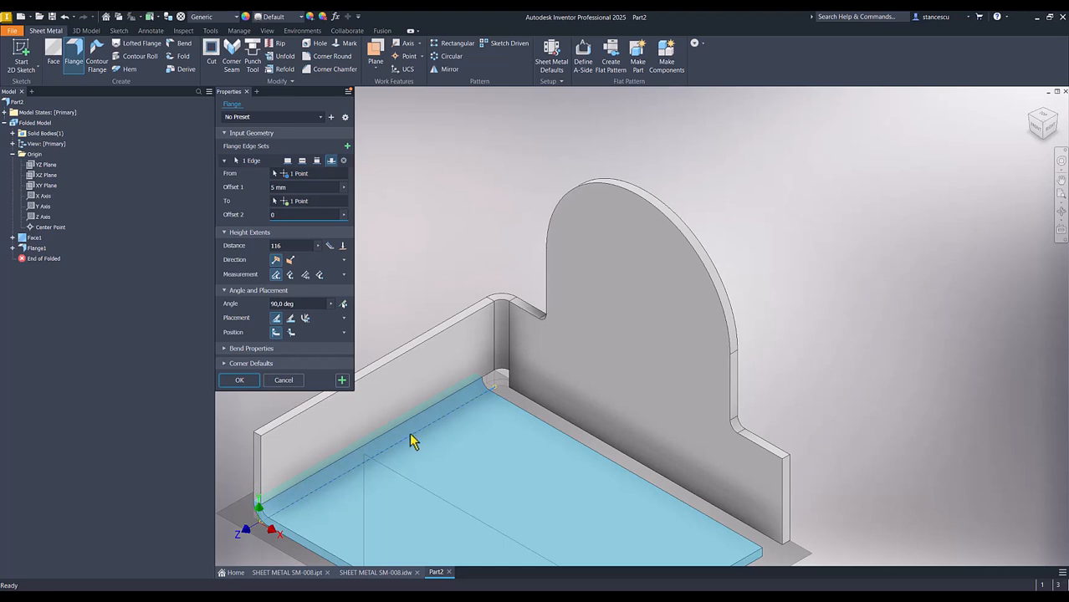
Set Offset 1 to 27-2*Thickness using the Thickness parameter and create the base flange.
{"action": "left_click", "coordinate": [297, 187]}
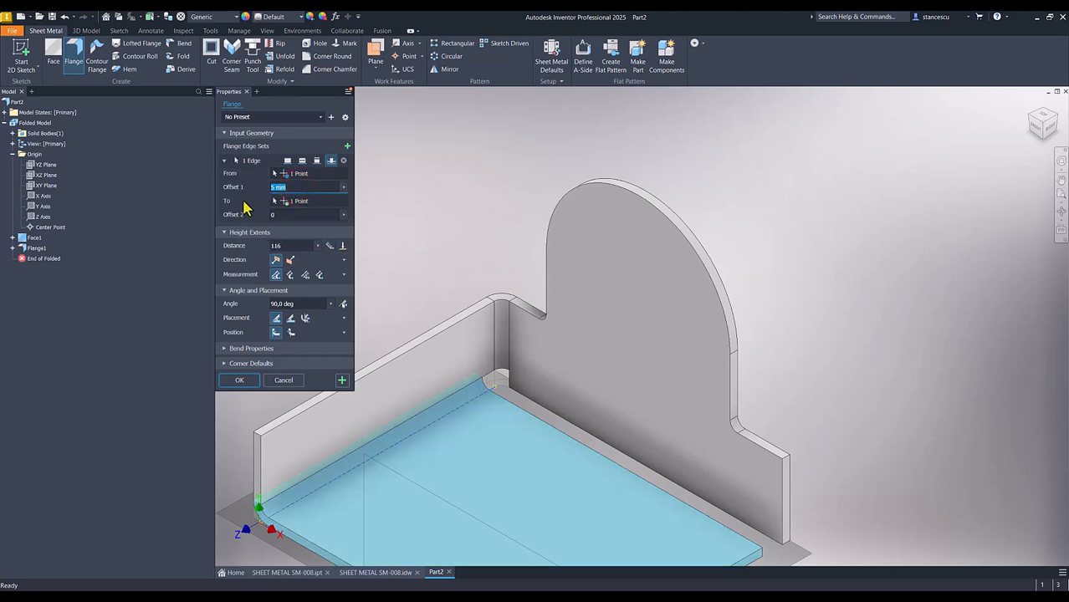
{"action": "type", "text": "27-2"}
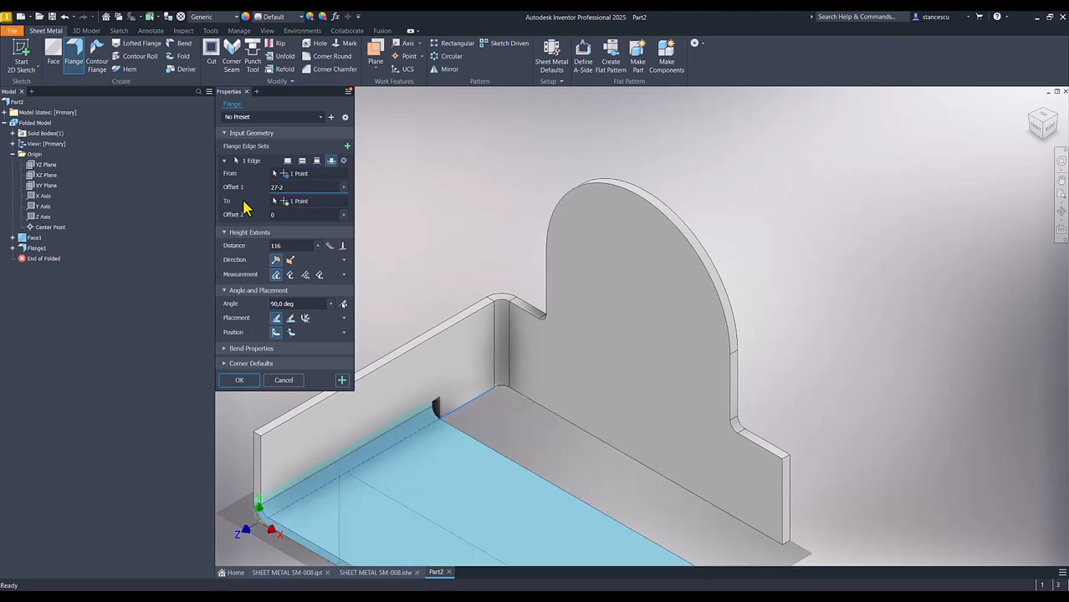
{"action": "type", "text": "*"}
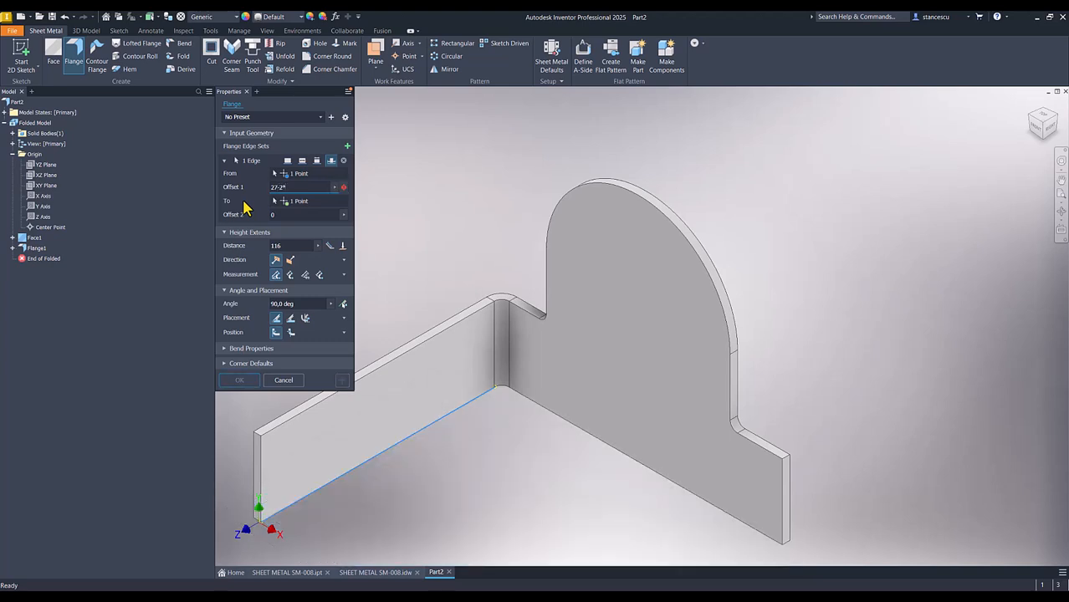
{"action": "left_click", "coordinate": [334, 188]}
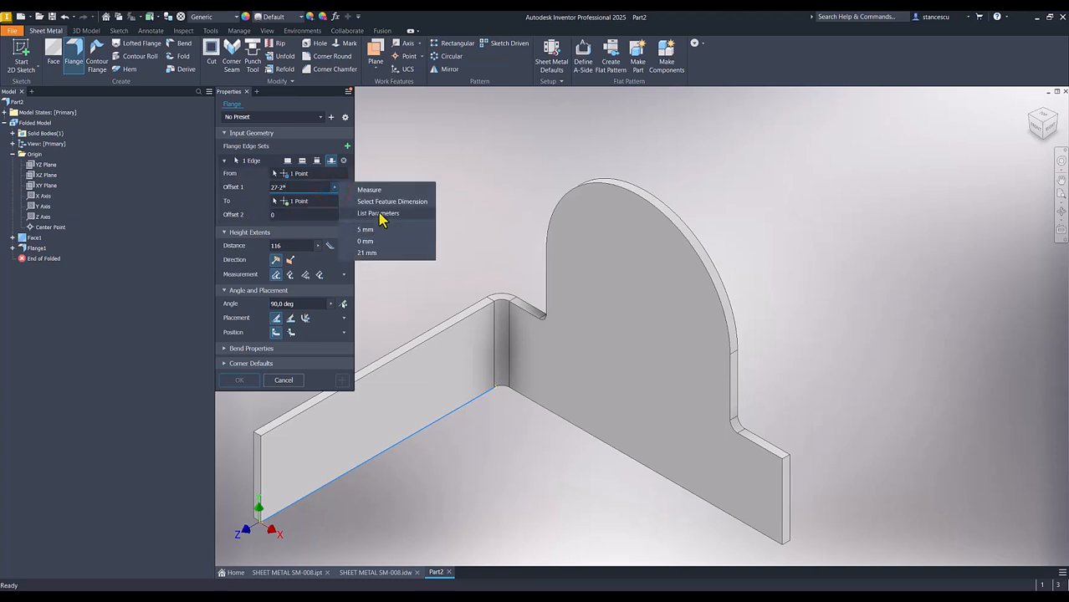
{"action": "left_click", "coordinate": [378, 215]}
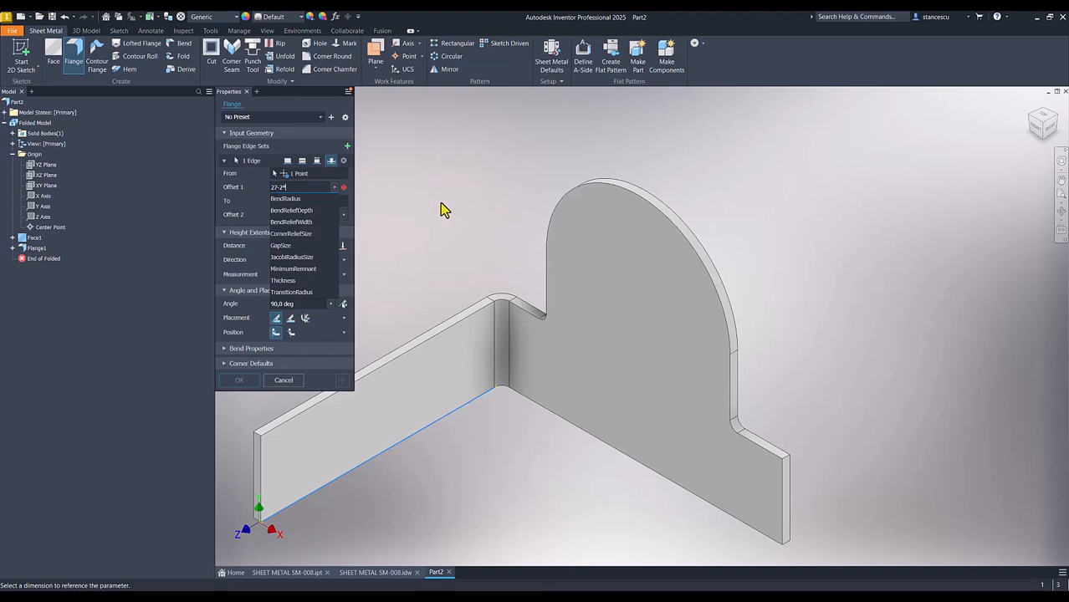
{"action": "left_click", "coordinate": [333, 187]}
{"action": "left_click", "coordinate": [333, 189]}
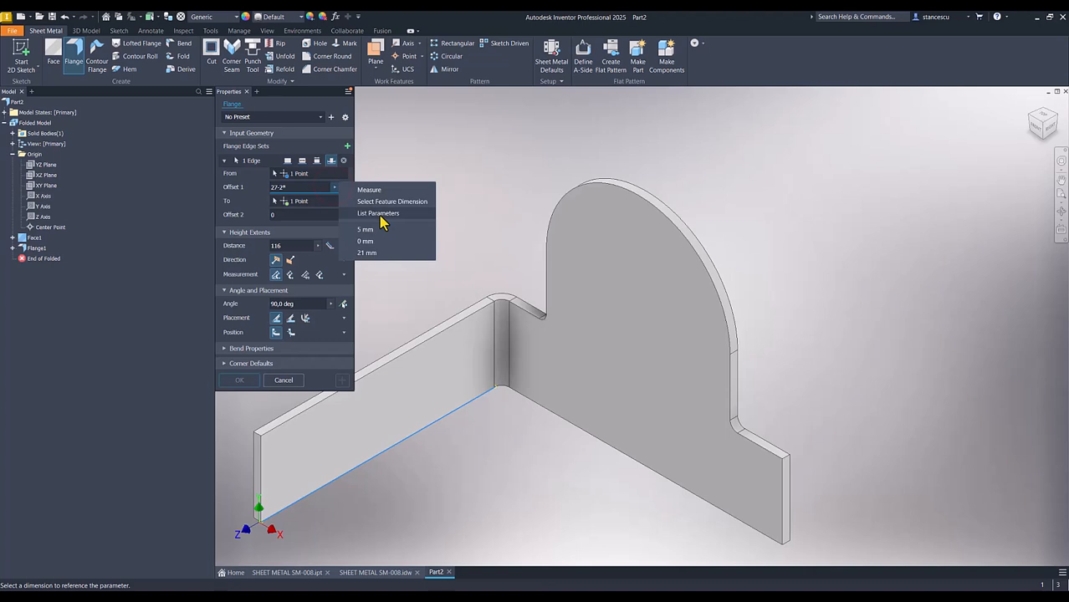
{"action": "left_click", "coordinate": [381, 214]}
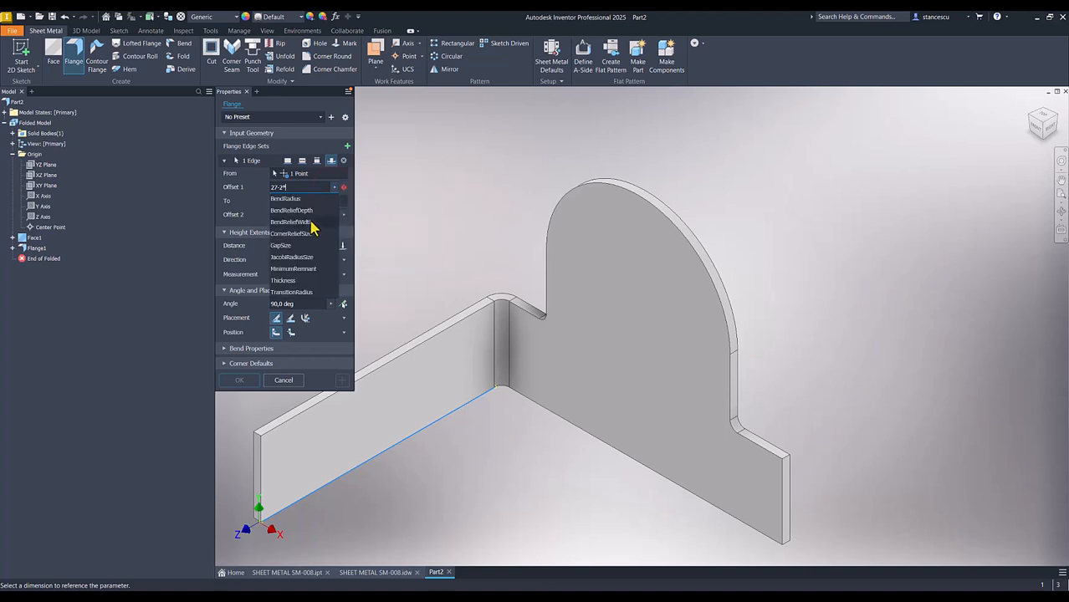
{"action": "left_click", "coordinate": [287, 281]}
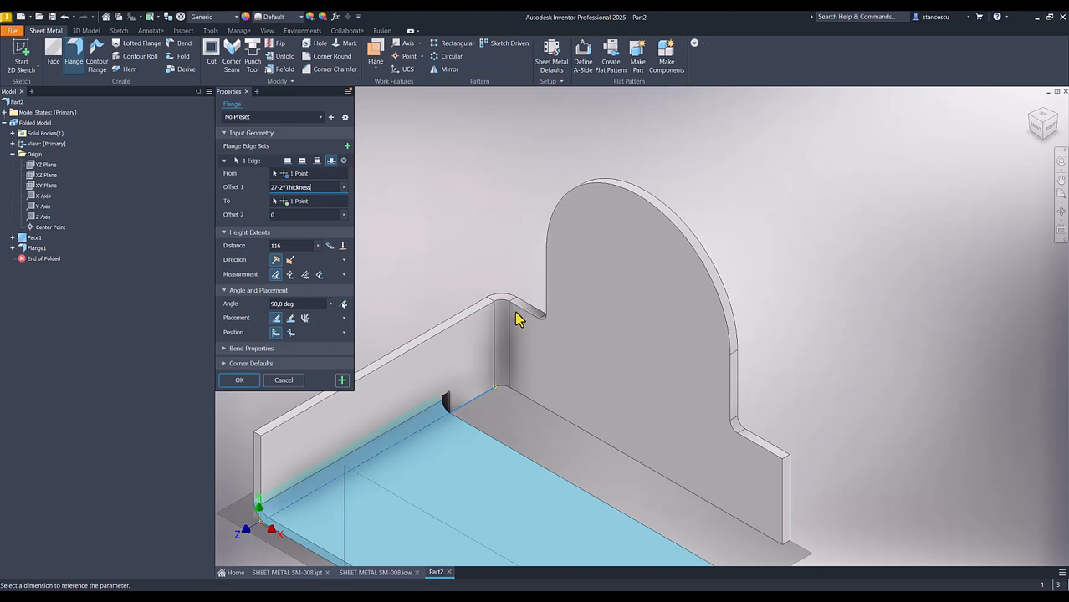
{"action": "left_click", "coordinate": [237, 381]}
{"action": "key", "text": "Num_Lock"}
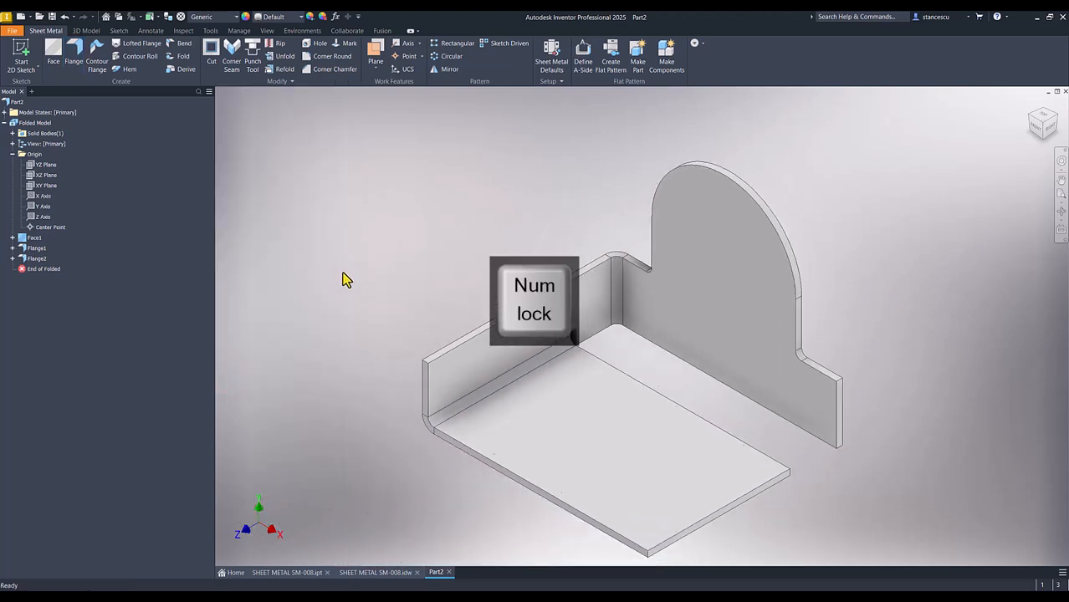
{"action": "key", "text": "F6"}
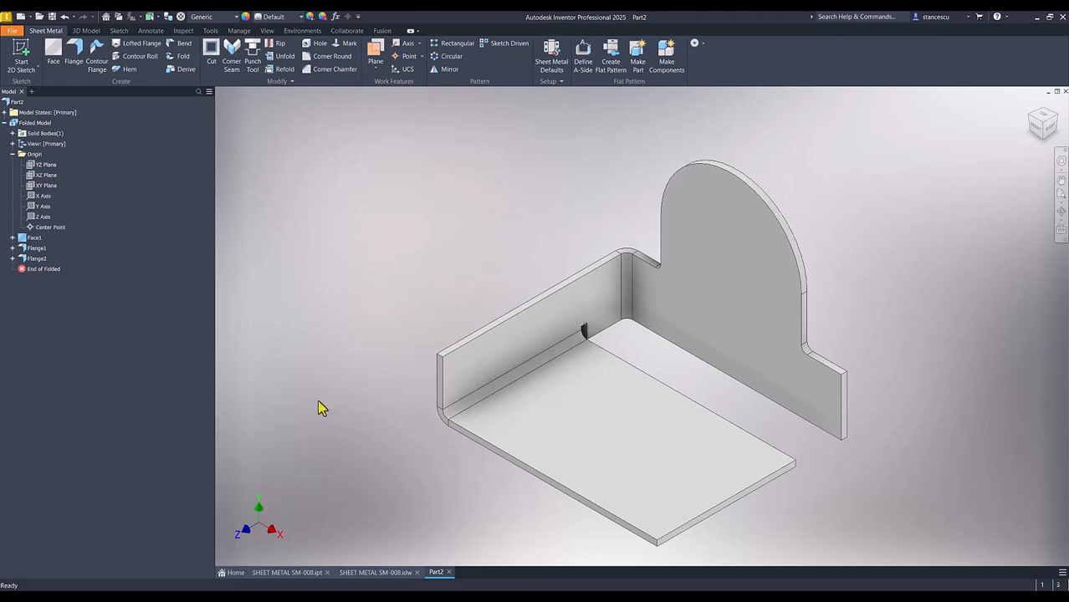
Check the second upright in the drawing and start a 116 mm flange at 90 degrees on the base's edge facing the rounded face.
{"action": "left_click", "coordinate": [390, 573]}
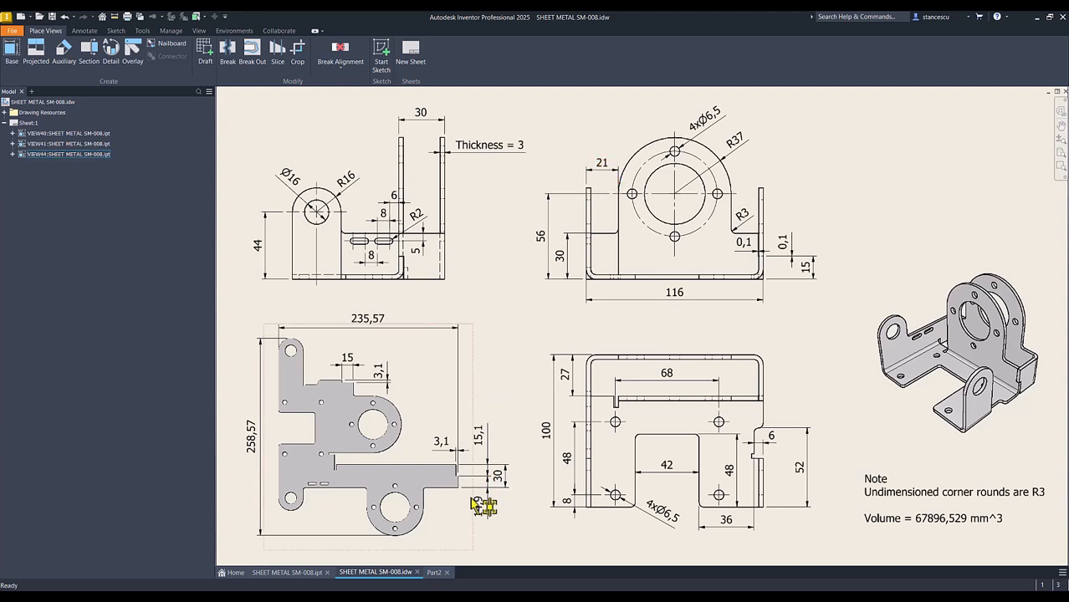
{"action": "left_click", "coordinate": [434, 573]}
{"action": "left_click", "coordinate": [378, 180]}
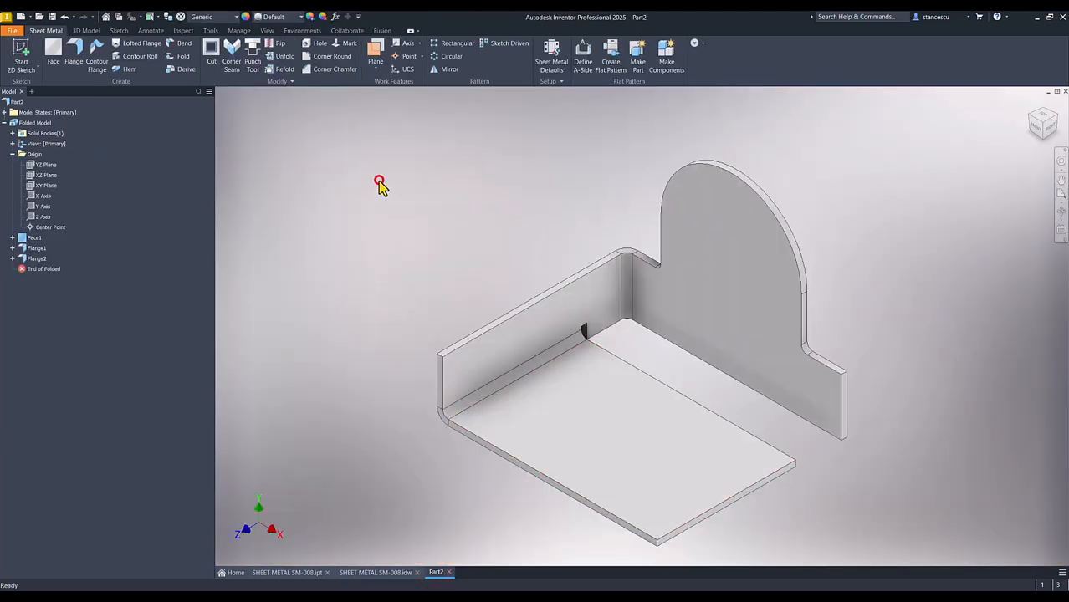
{"action": "left_click", "coordinate": [82, 57]}
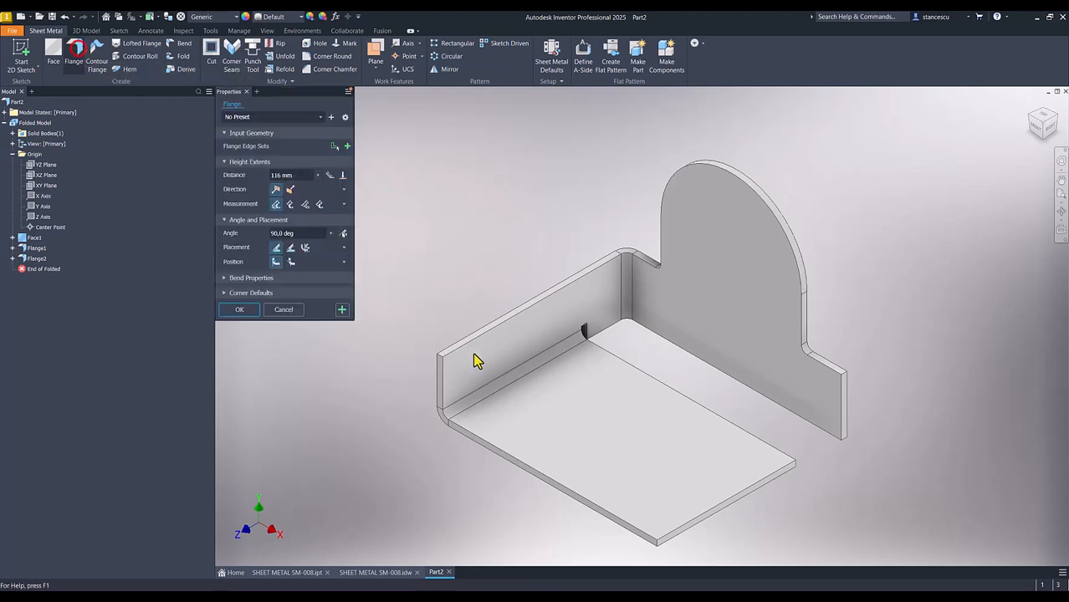
{"action": "left_click", "coordinate": [661, 380]}
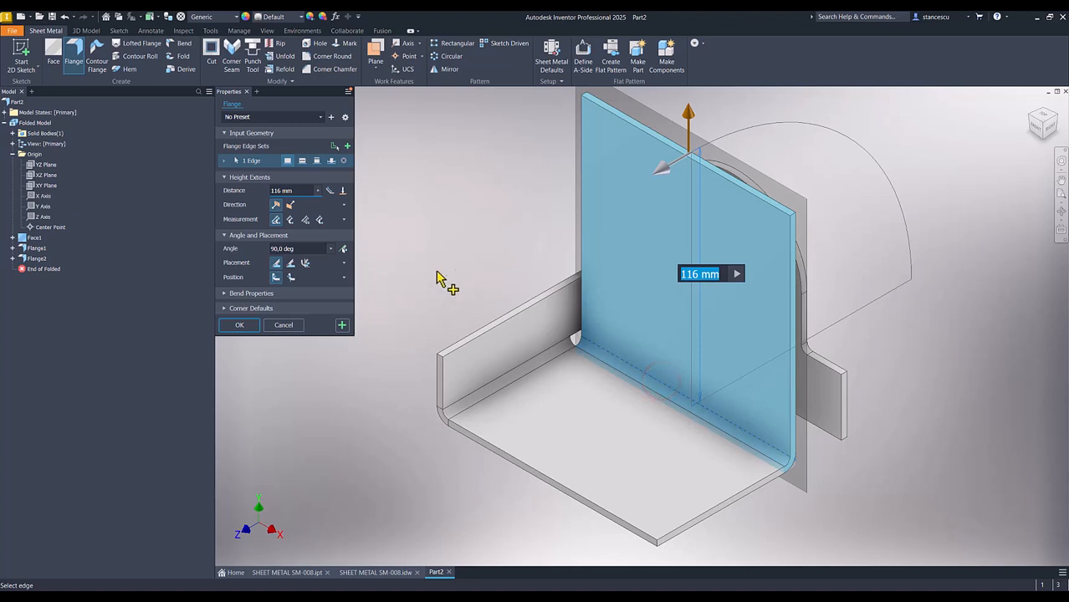
Limit the upright flange's width with From To extents, Offset 1 of 0 and Offset 2 of 21-2*Thickness, and create it.
{"action": "left_click", "coordinate": [332, 161]}
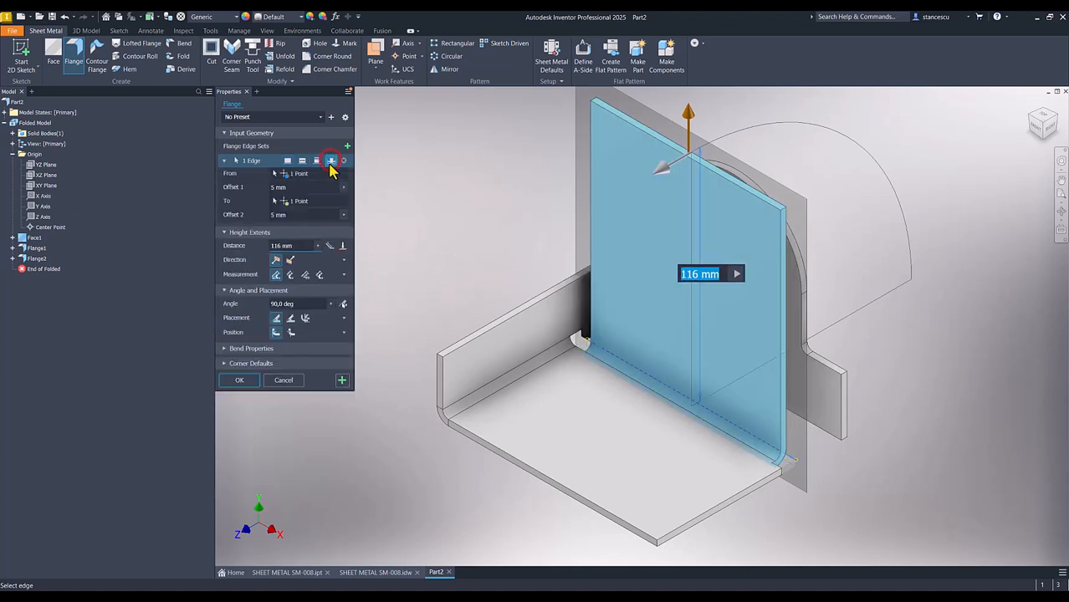
{"action": "left_click", "coordinate": [289, 187]}
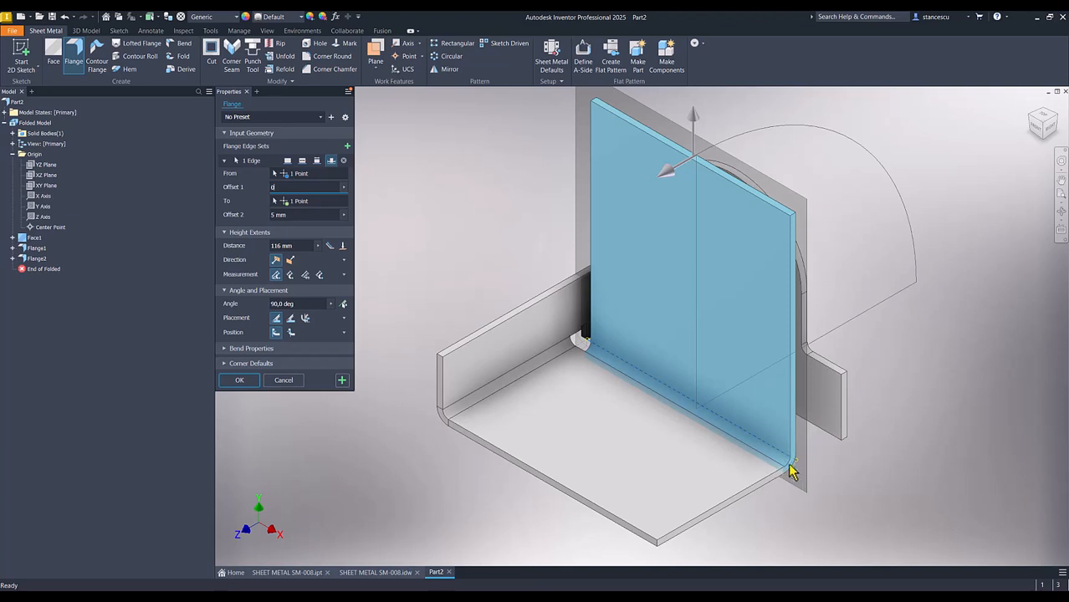
{"action": "left_click", "coordinate": [287, 215]}
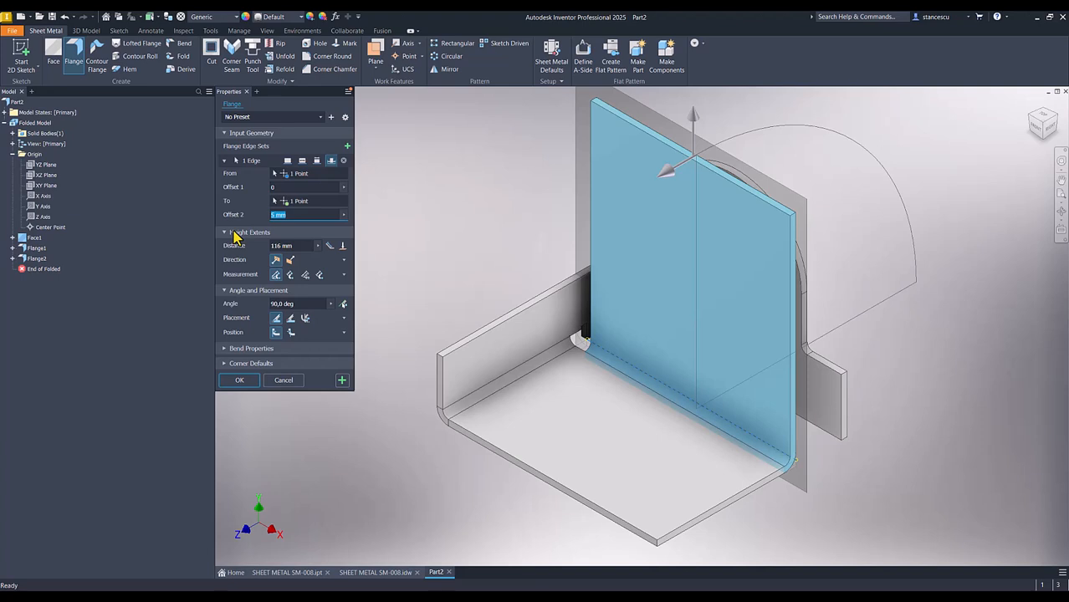
{"action": "type", "text": "21-2*"}
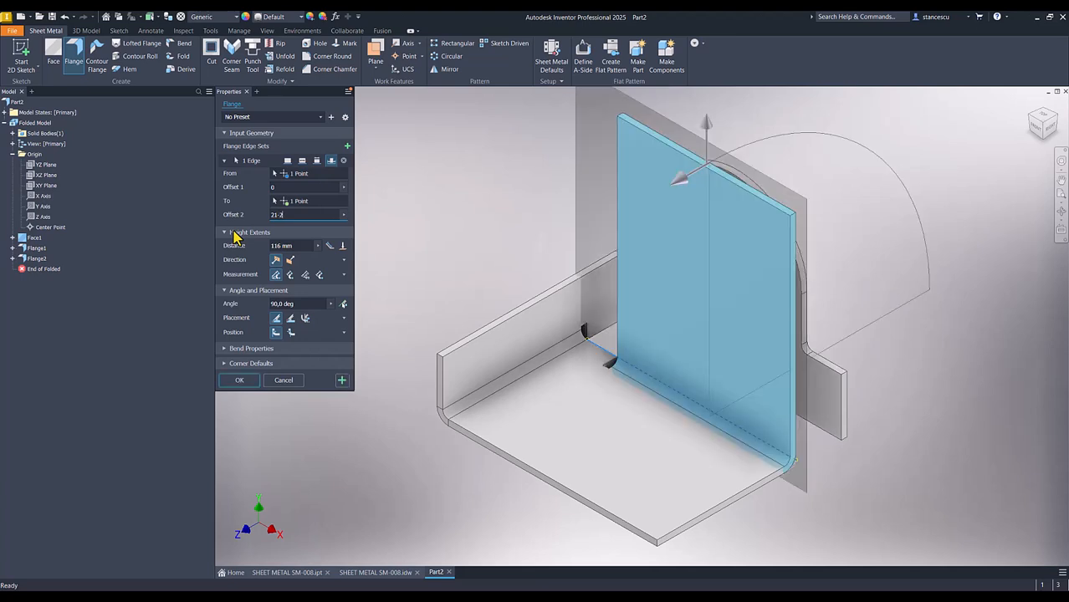
{"action": "left_click", "coordinate": [335, 215]}
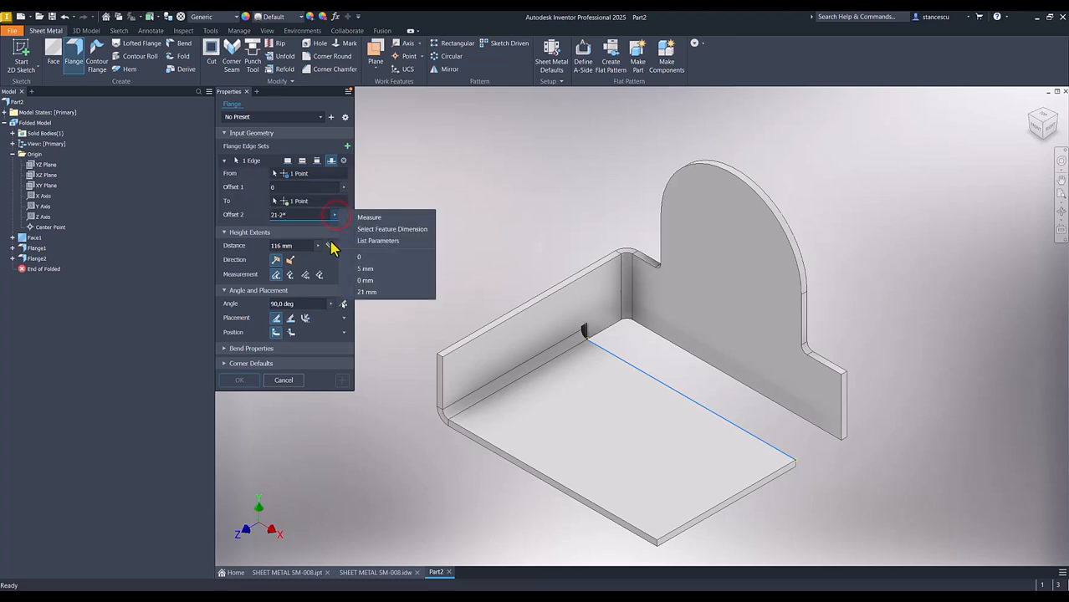
{"action": "left_click", "coordinate": [379, 242]}
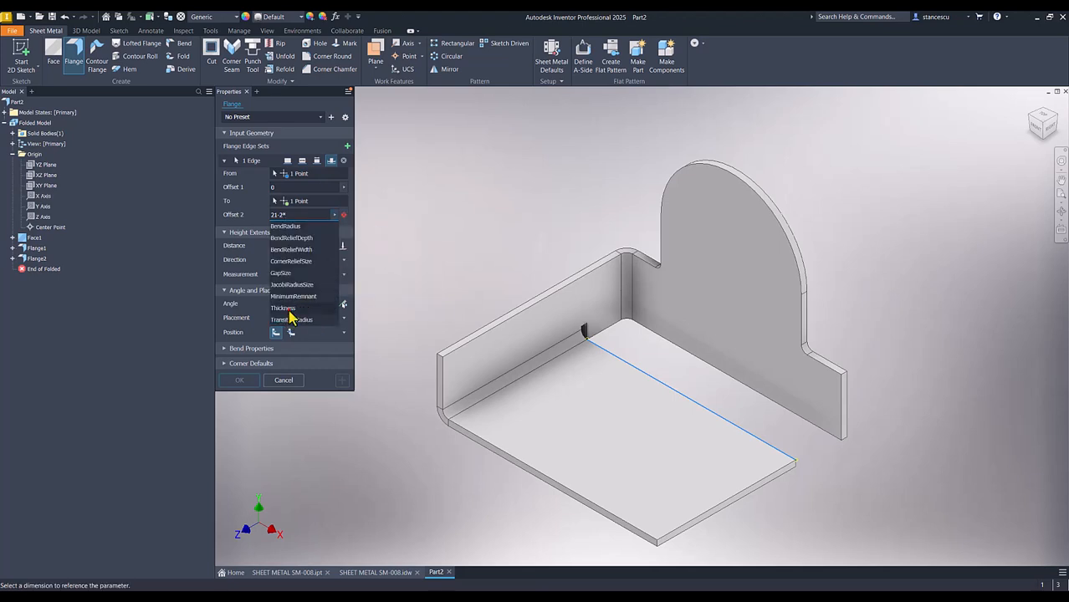
{"action": "left_click", "coordinate": [285, 309]}
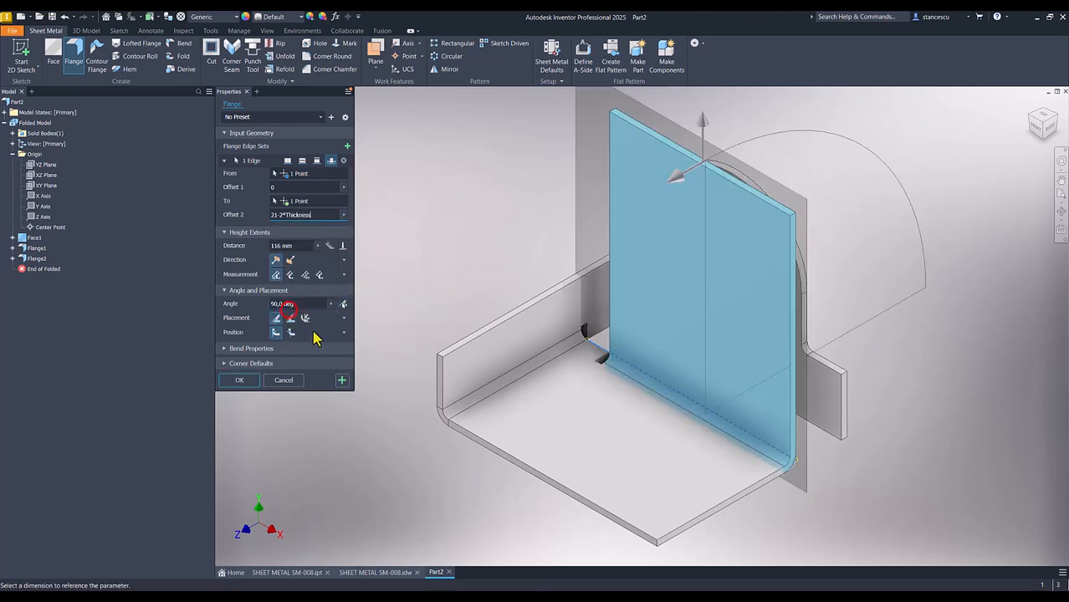
{"action": "left_click", "coordinate": [240, 381]}
Sketch on the second upright's face toward the first upright and project the first upright's arc, side, corner round and shoulder edges.
{"action": "middle_click_drag", "start_coordinate": [537, 191], "coordinate": [752, 254], "text": "shift"}
{"action": "left_click", "coordinate": [751, 254]}
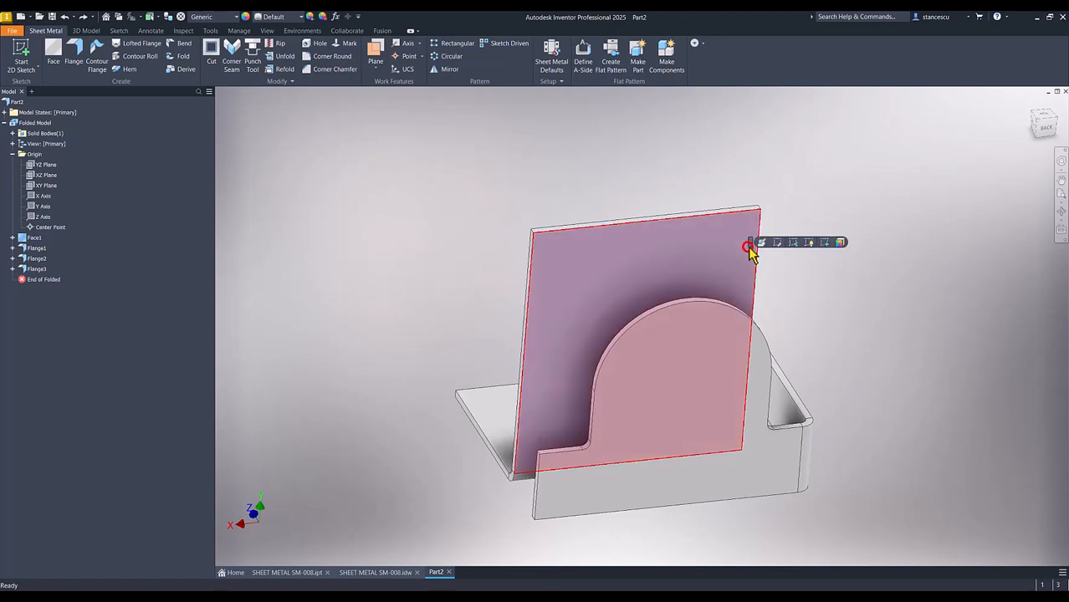
{"action": "left_click", "coordinate": [823, 244]}
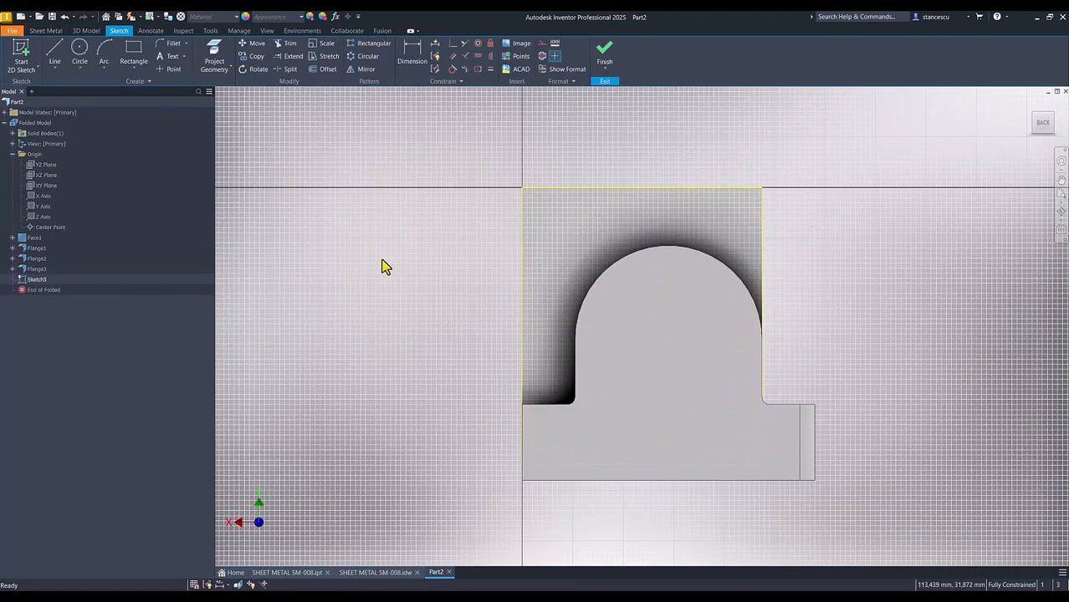
{"action": "left_click", "coordinate": [213, 52]}
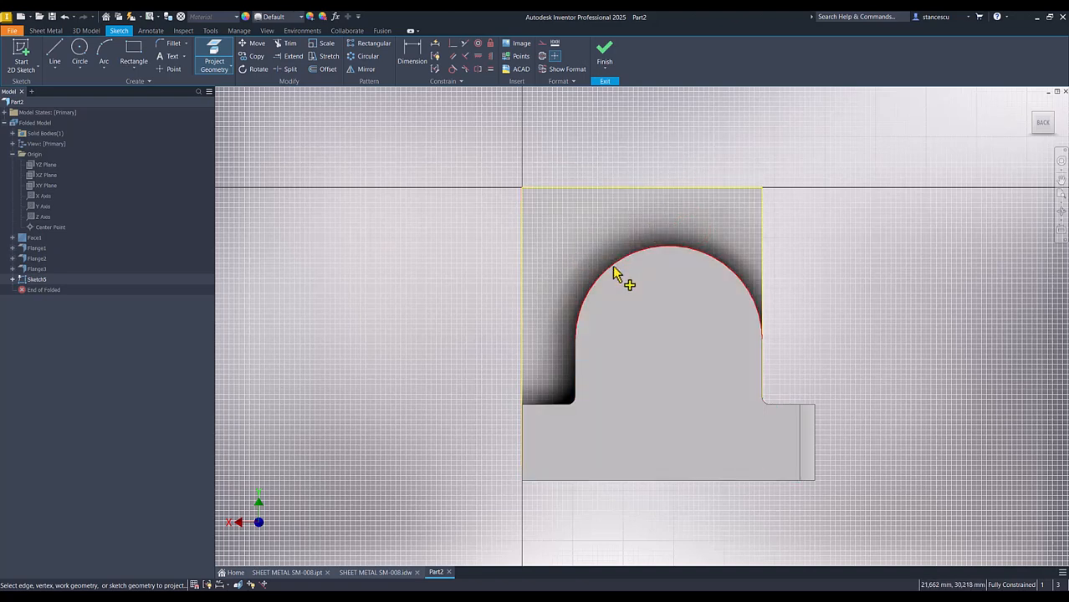
{"action": "left_click", "coordinate": [557, 376]}
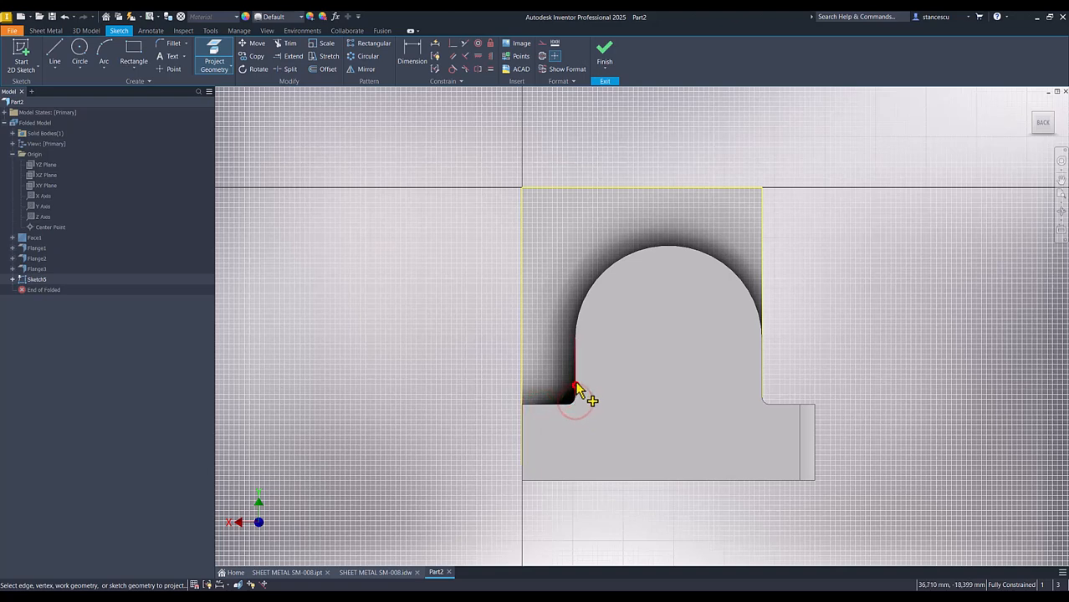
{"action": "left_click", "coordinate": [583, 304]}
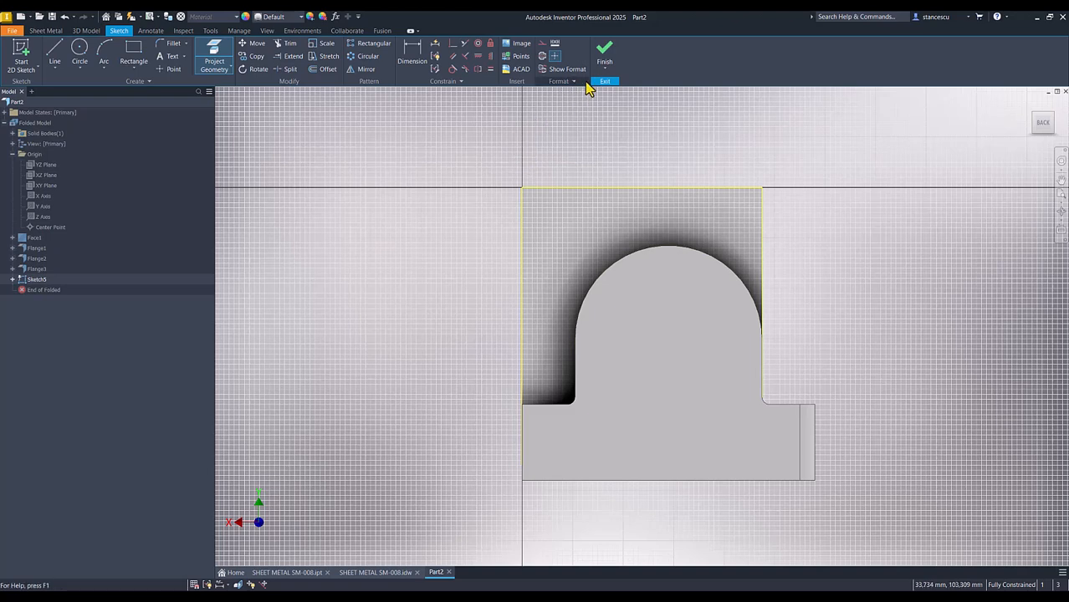
{"action": "key", "text": "F7"}
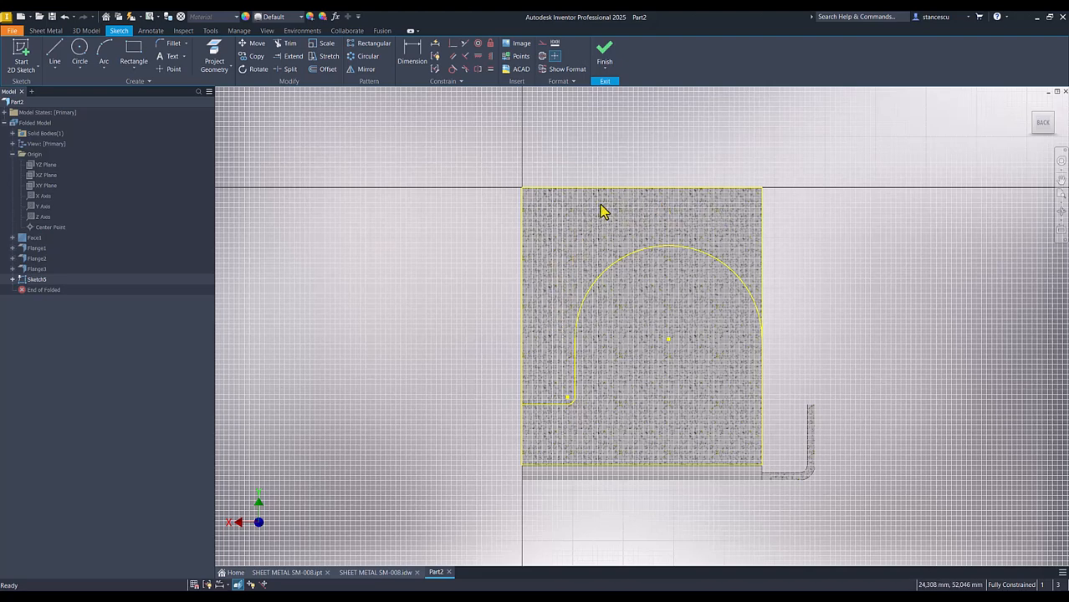
{"action": "left_click", "coordinate": [606, 55]}
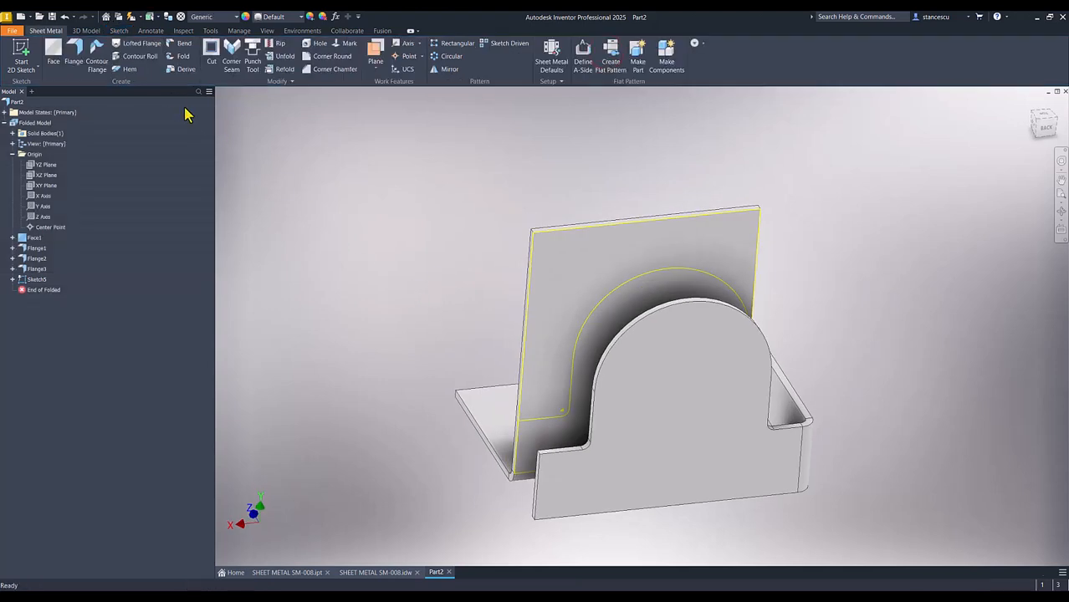
Cut away the second upright's area outside the projected outline, using Thickness as the cut distance.
{"action": "left_click", "coordinate": [211, 56]}
{"action": "left_click", "coordinate": [564, 290]}
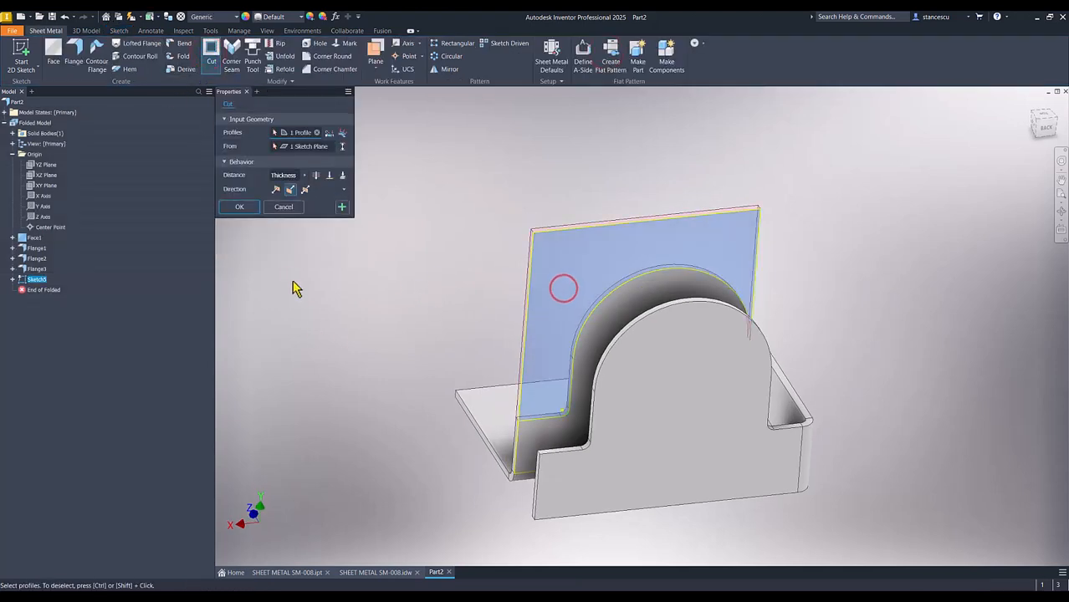
{"action": "left_click", "coordinate": [243, 207]}
{"action": "key", "text": "F6"}
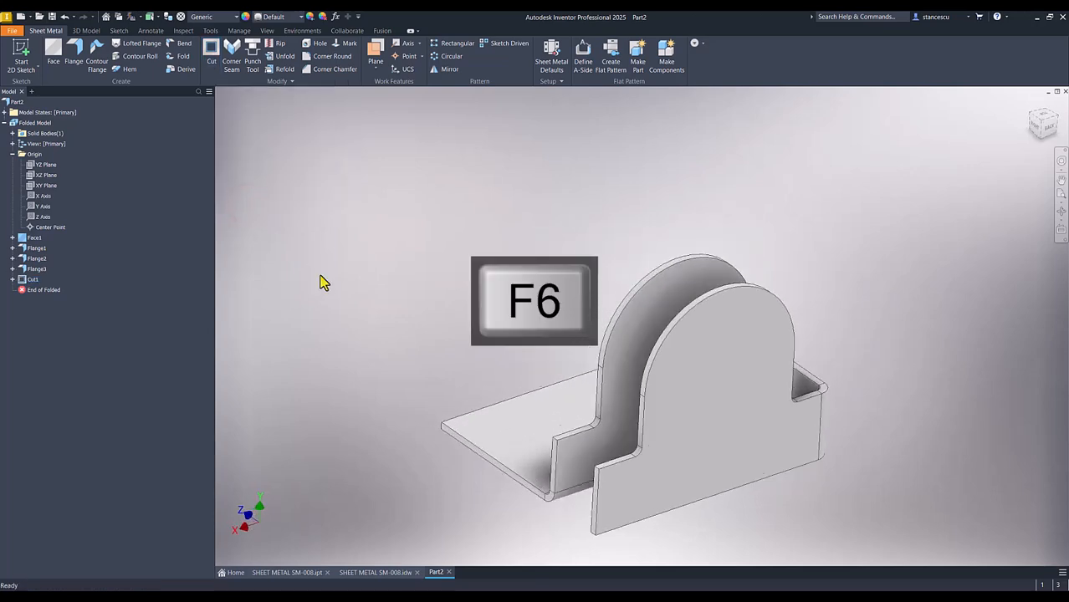
Examine the side wall joining the two uprights in the SM-008 drawing and the finished reference part.
{"action": "left_click", "coordinate": [374, 572]}
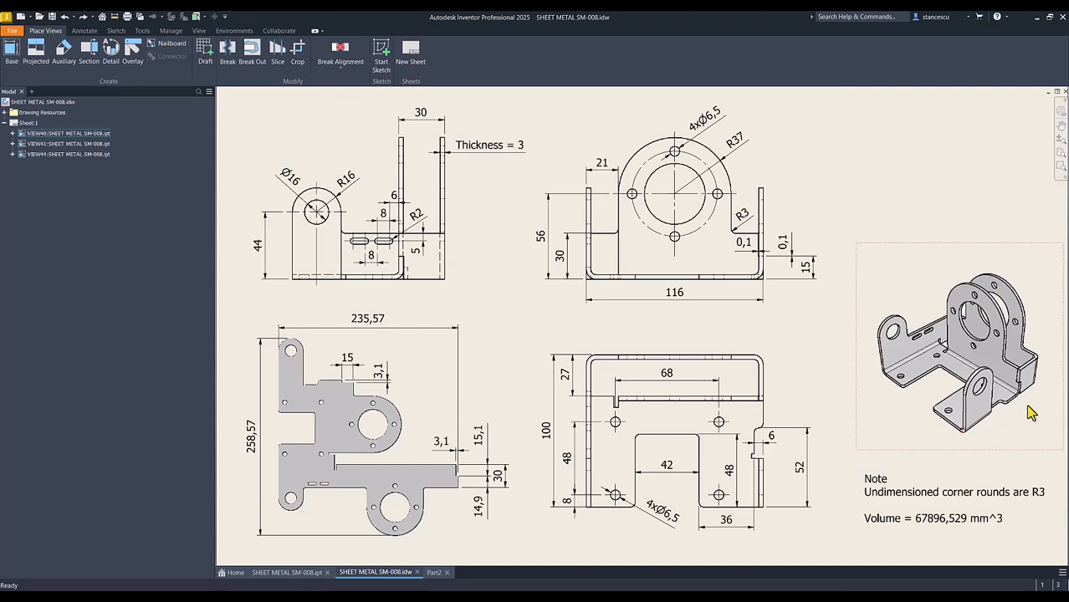
{"action": "left_click", "coordinate": [288, 574]}
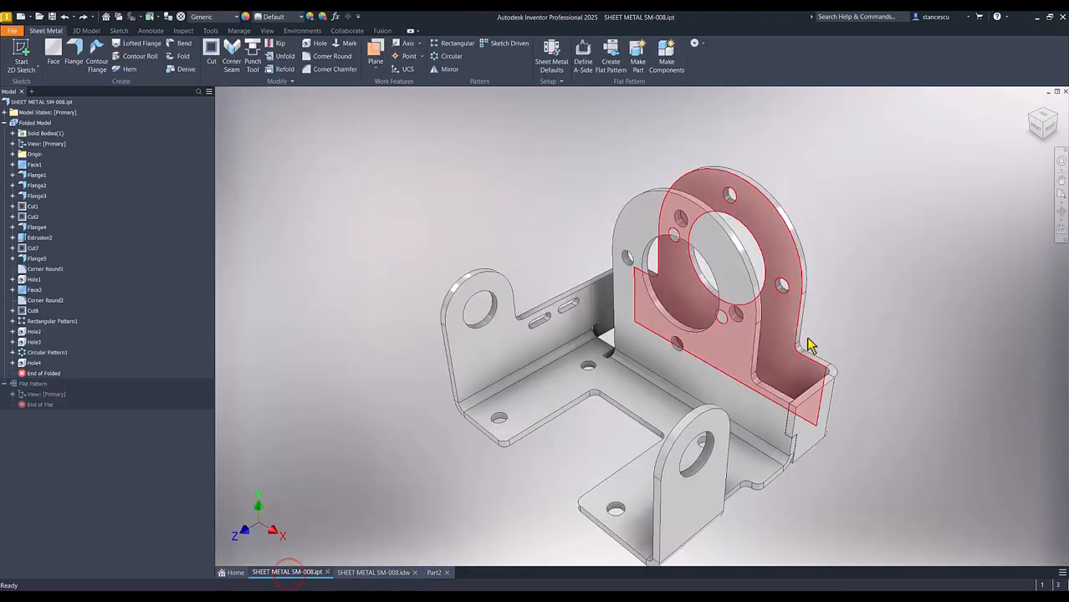
{"action": "scroll", "coordinate": [861, 427], "scroll_direction": "up", "scroll_amount": 3}
{"action": "middle_click_drag", "start_coordinate": [858, 420], "coordinate": [878, 393], "text": "shift"}
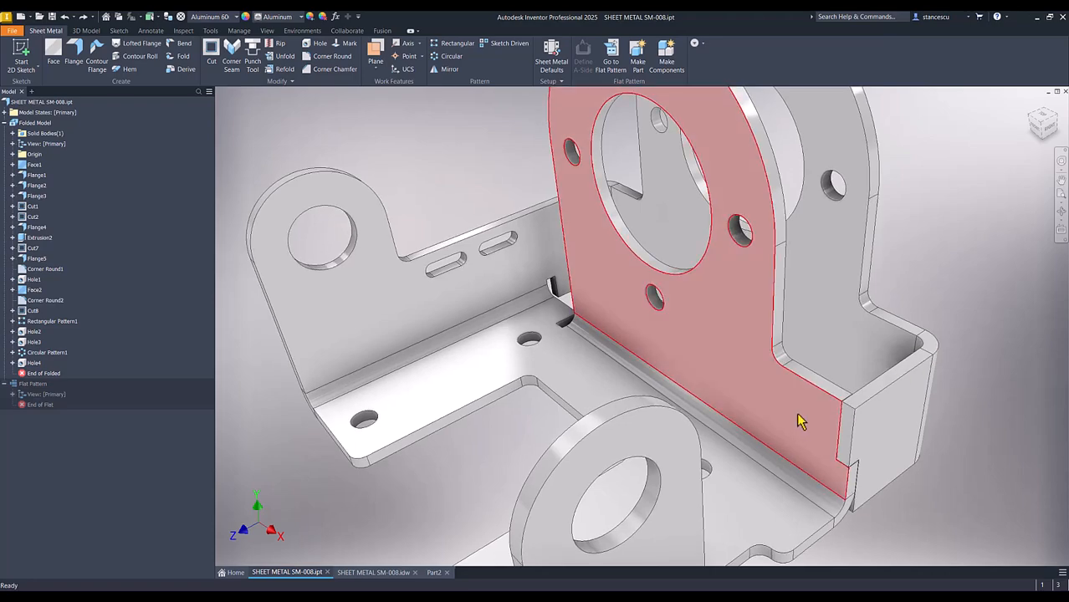
{"action": "middle_click_drag", "start_coordinate": [804, 410], "coordinate": [866, 399], "text": "shift"}
{"action": "key", "text": "F6"}
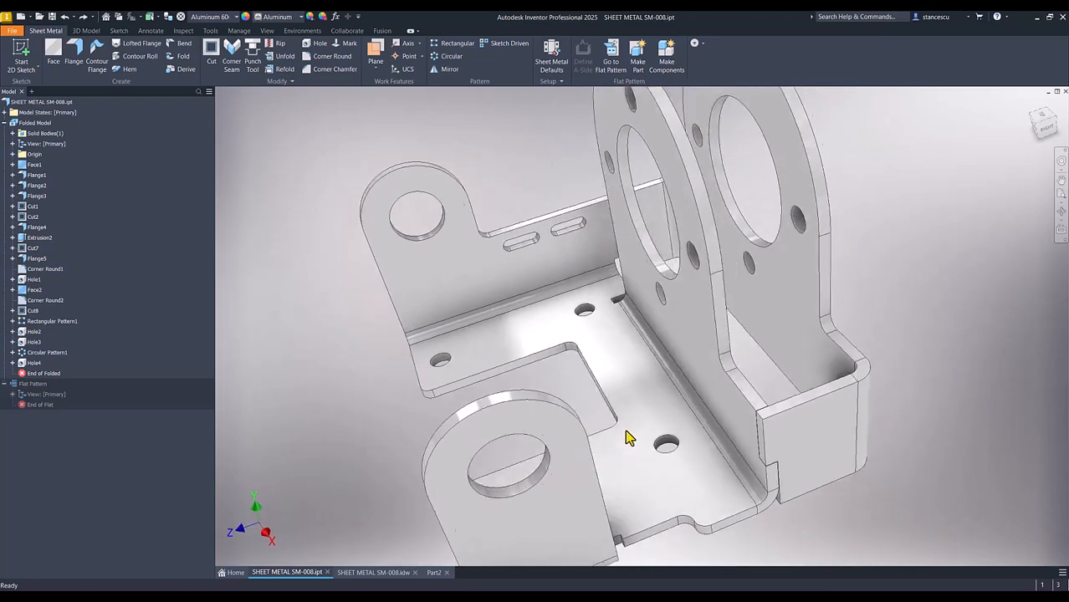
{"action": "left_click", "coordinate": [379, 572]}
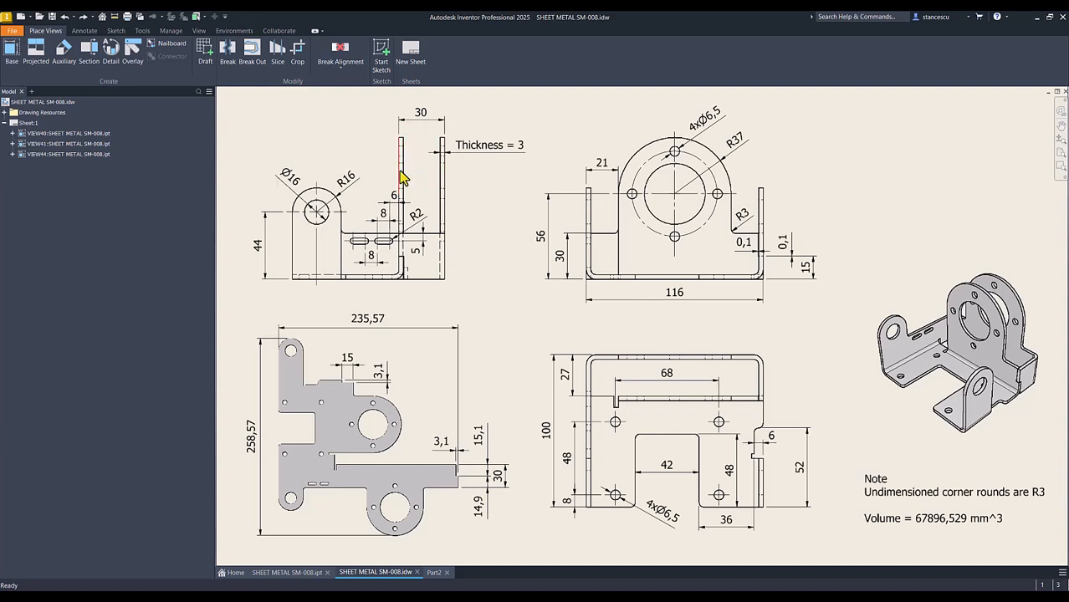
{"action": "left_click", "coordinate": [434, 574]}
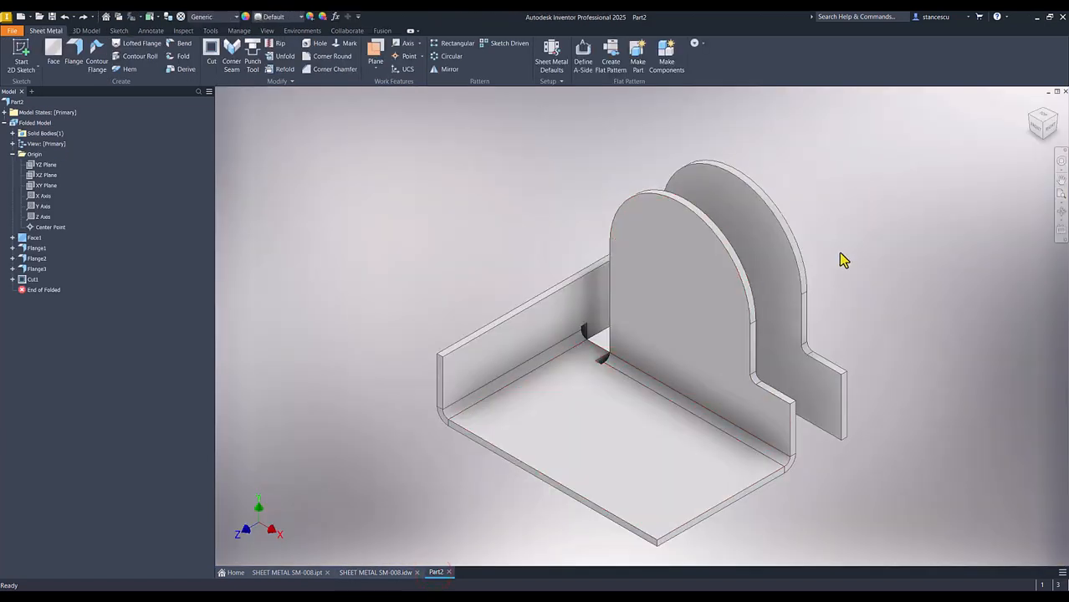
Add a 90-degree flange of 30 mm - Thickness on the first upright's free end edge, toward the second upright.
{"action": "left_click", "coordinate": [76, 52]}
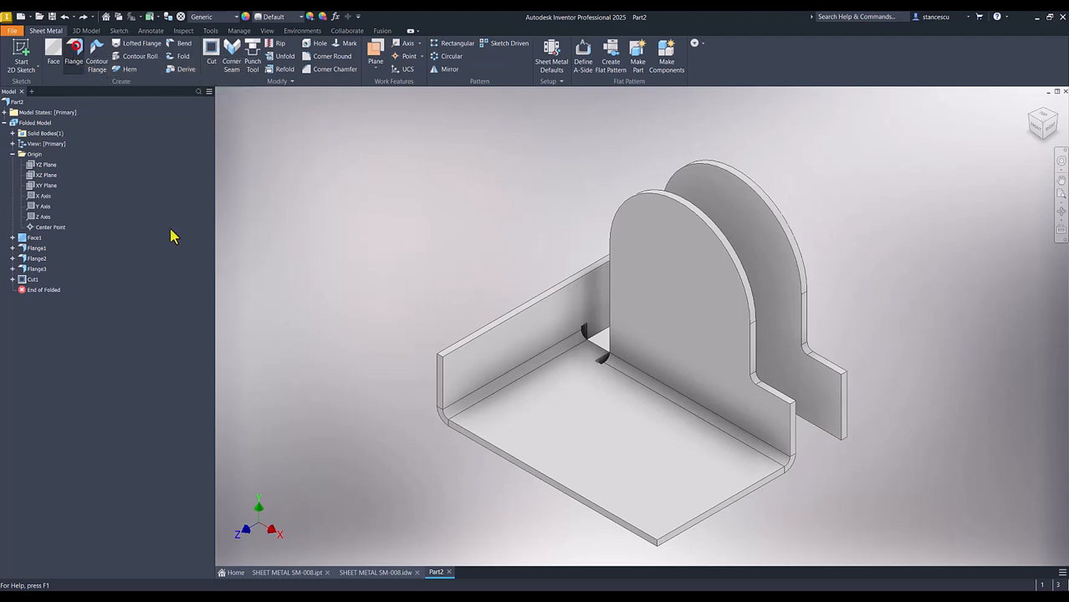
{"action": "left_click", "coordinate": [845, 407]}
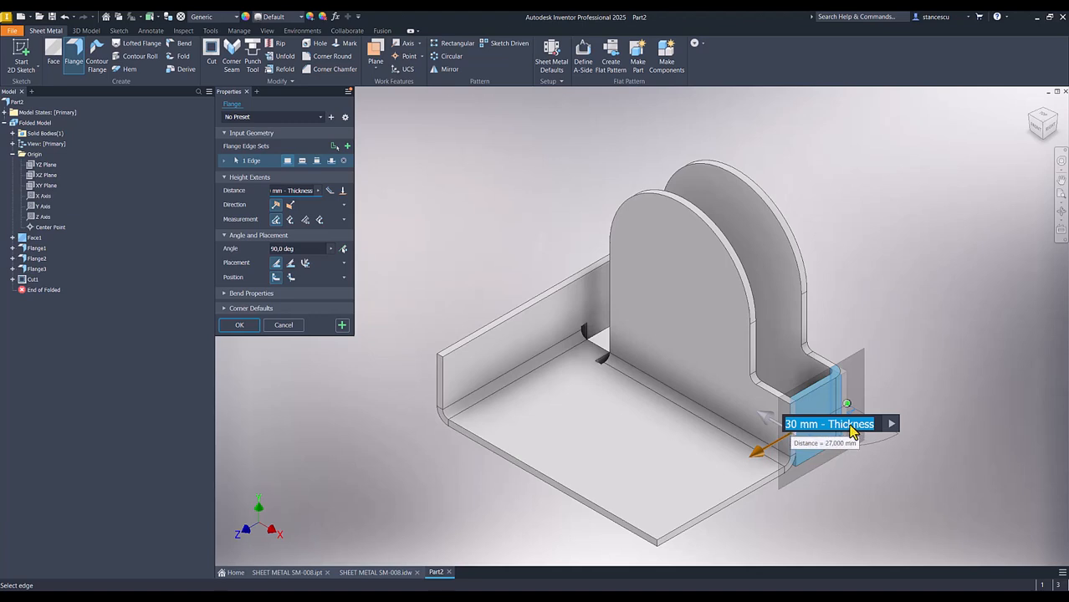
{"action": "left_click", "coordinate": [240, 326]}
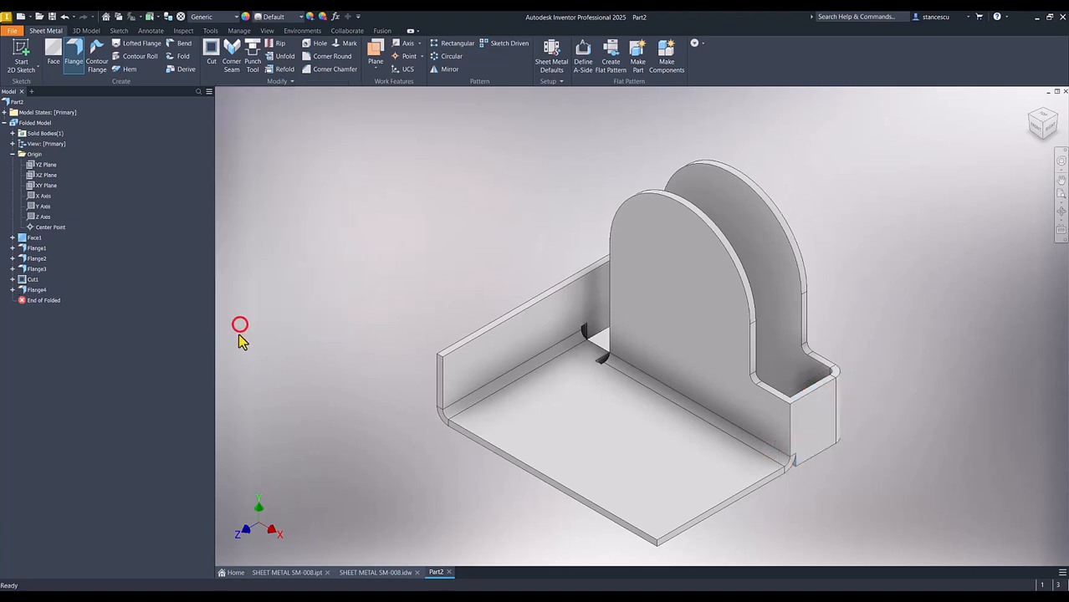
Examine the corner where the new side flange meets the second upright and the base bend.
{"action": "middle_click_drag", "start_coordinate": [913, 366], "coordinate": [848, 316], "text": "shift"}
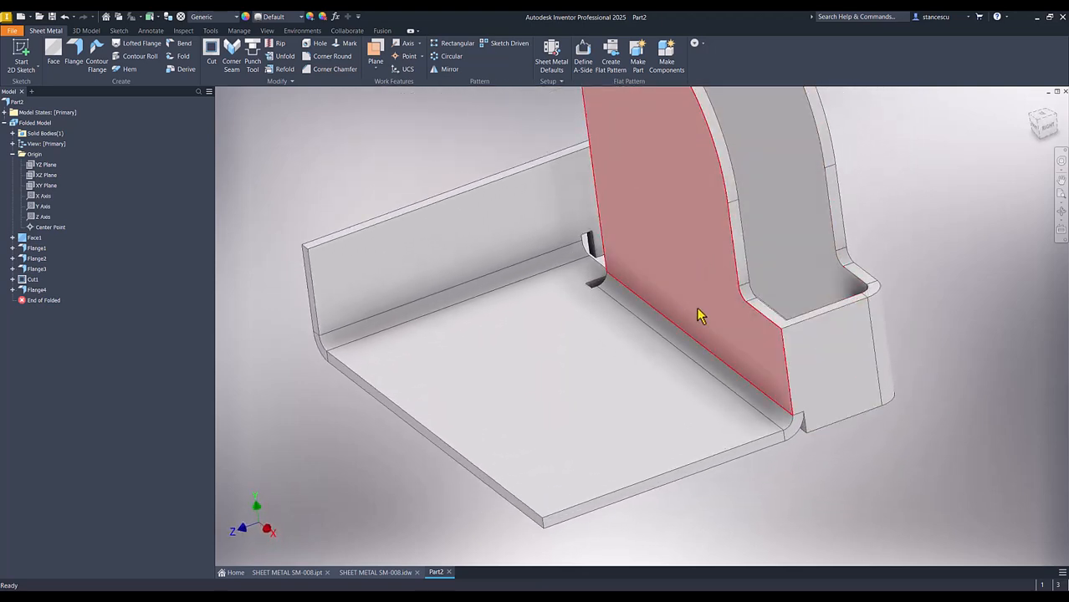
{"action": "scroll", "coordinate": [907, 234], "scroll_direction": "down", "scroll_amount": 3}
{"action": "scroll", "coordinate": [873, 263], "scroll_direction": "up", "scroll_amount": 5}
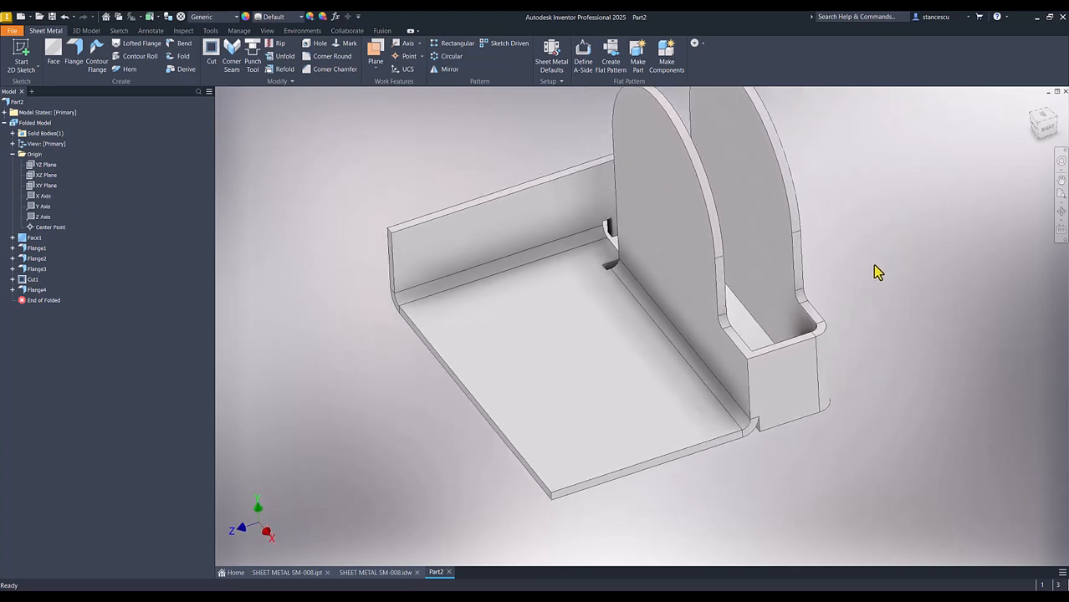
{"action": "middle_click_drag", "start_coordinate": [768, 383], "coordinate": [914, 287], "text": "shift"}
{"action": "scroll", "coordinate": [828, 409], "scroll_direction": "up", "scroll_amount": 2}
{"action": "middle_click_drag", "start_coordinate": [828, 408], "coordinate": [800, 460], "text": "shift"}
{"action": "middle_click_drag", "start_coordinate": [776, 372], "coordinate": [781, 374], "text": "shift"}
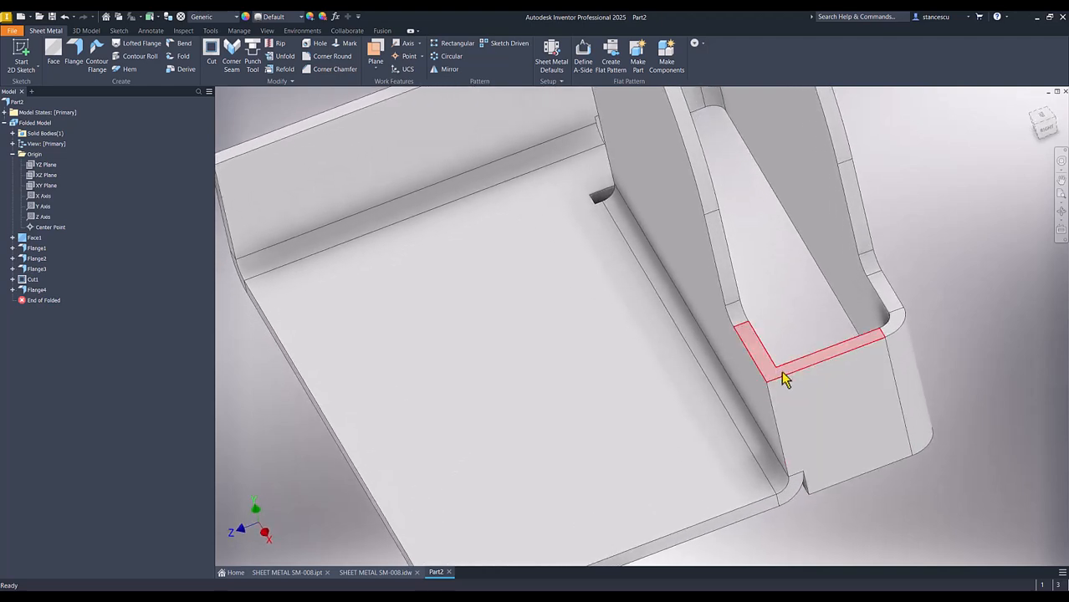
{"action": "key", "text": "F6"}
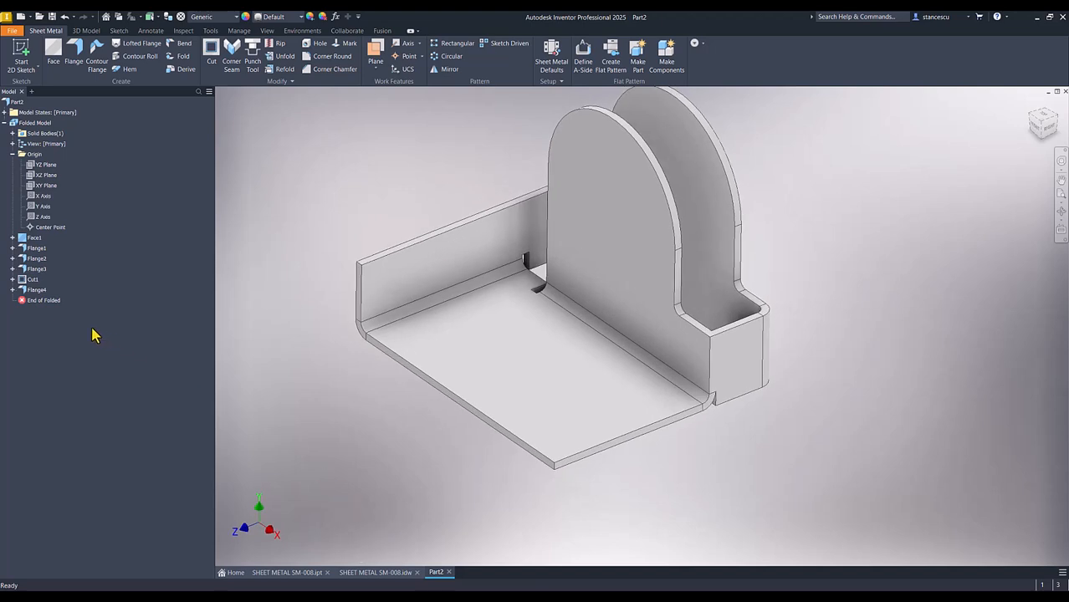
Edit the side flange's distance to 30 mm - Thickness-0,1 to leave a gap to the second upright.
{"action": "double_click", "coordinate": [23, 290]}
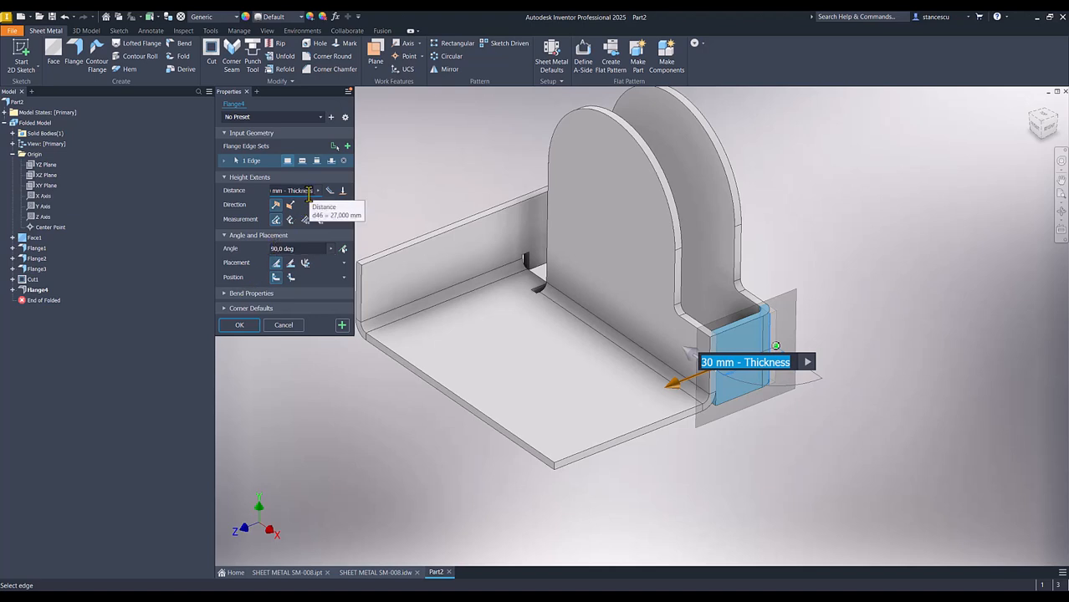
{"action": "key", "text": "Right"}
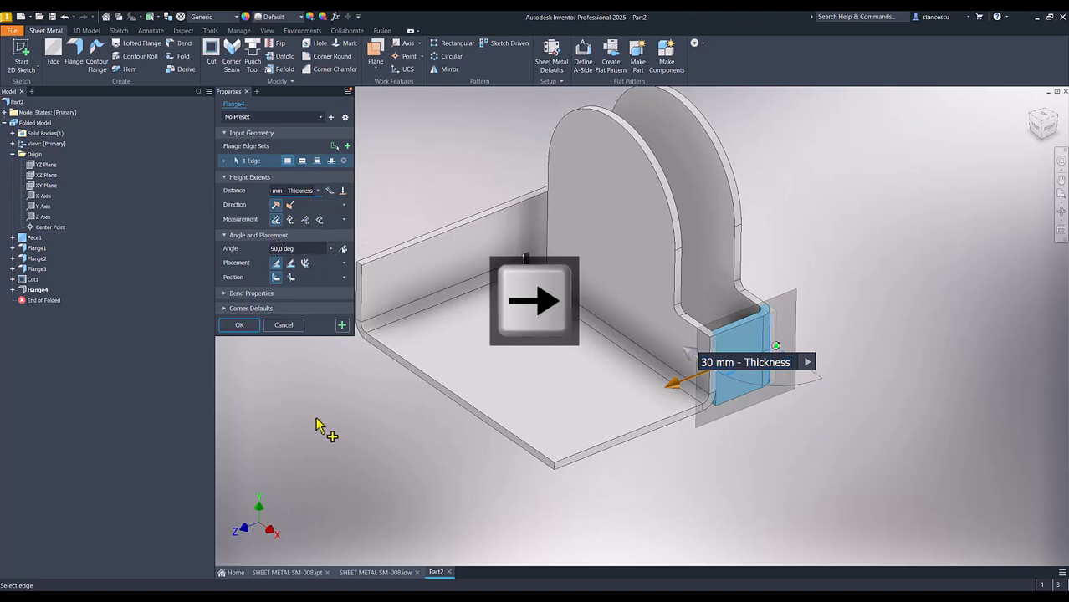
{"action": "type", "text": "-0,1"}
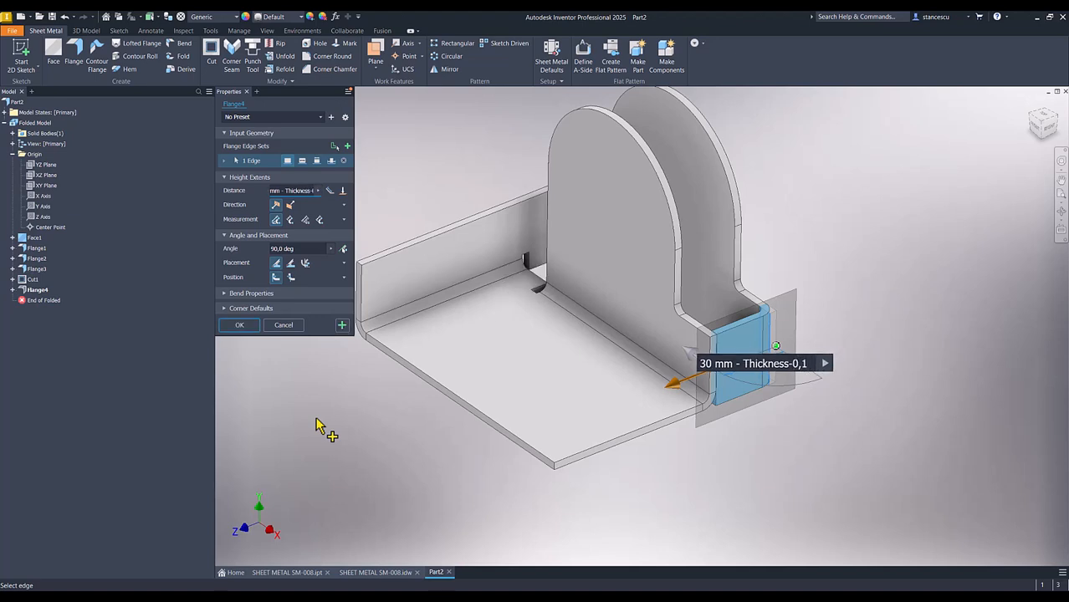
{"action": "left_click", "coordinate": [238, 327]}
{"action": "scroll", "coordinate": [722, 433], "scroll_direction": "up", "scroll_amount": 5}
{"action": "scroll", "coordinate": [783, 420], "scroll_direction": "up", "scroll_amount": 5}
{"action": "scroll", "coordinate": [782, 423], "scroll_direction": "down", "scroll_amount": 8}
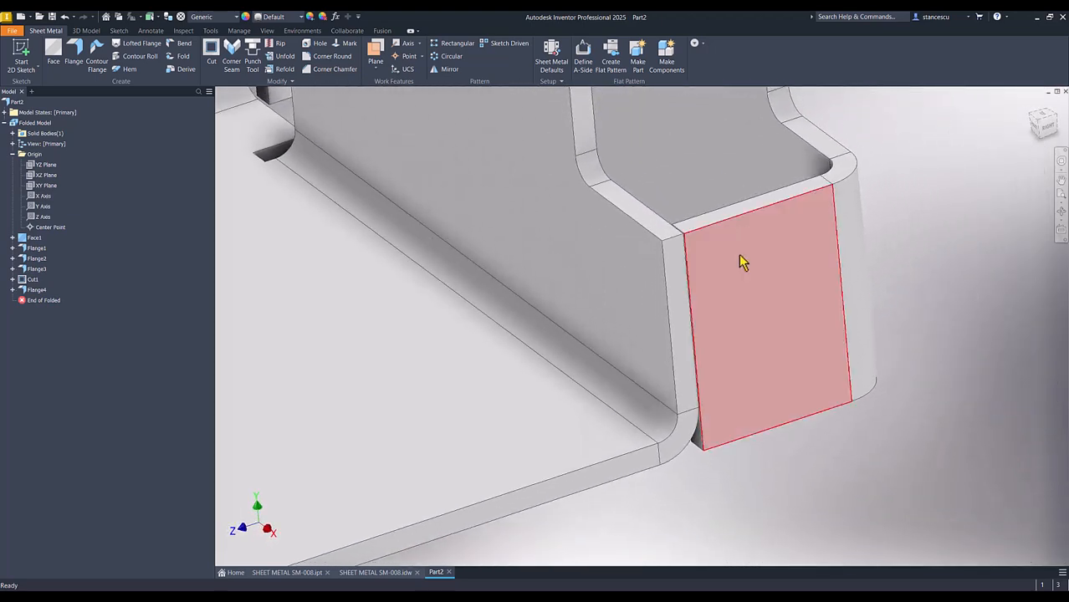
{"action": "scroll", "coordinate": [702, 268], "scroll_direction": "down", "scroll_amount": 6}
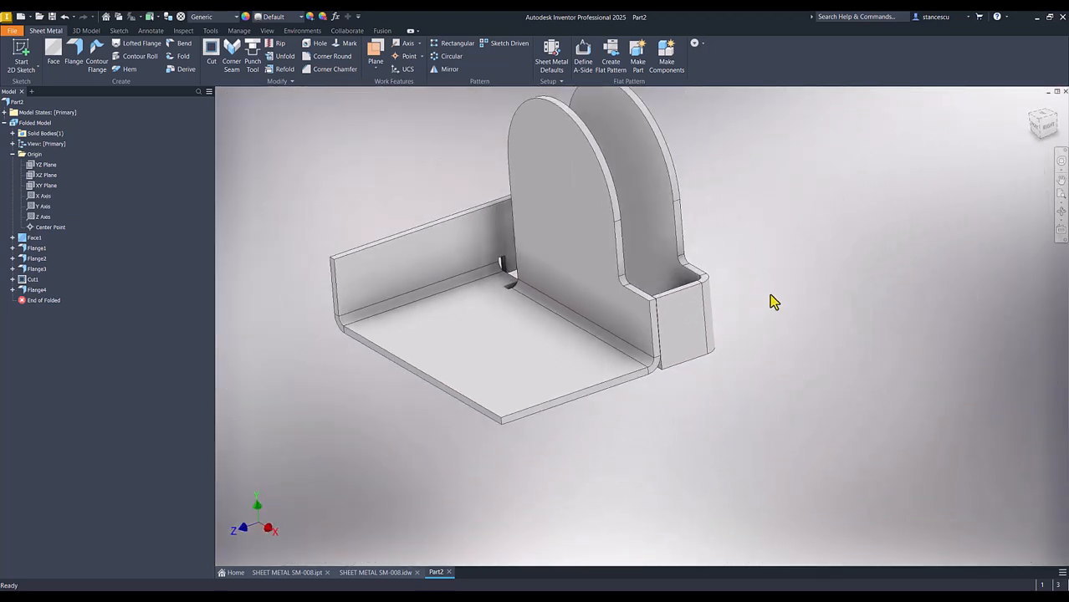
{"action": "key", "text": "F6"}
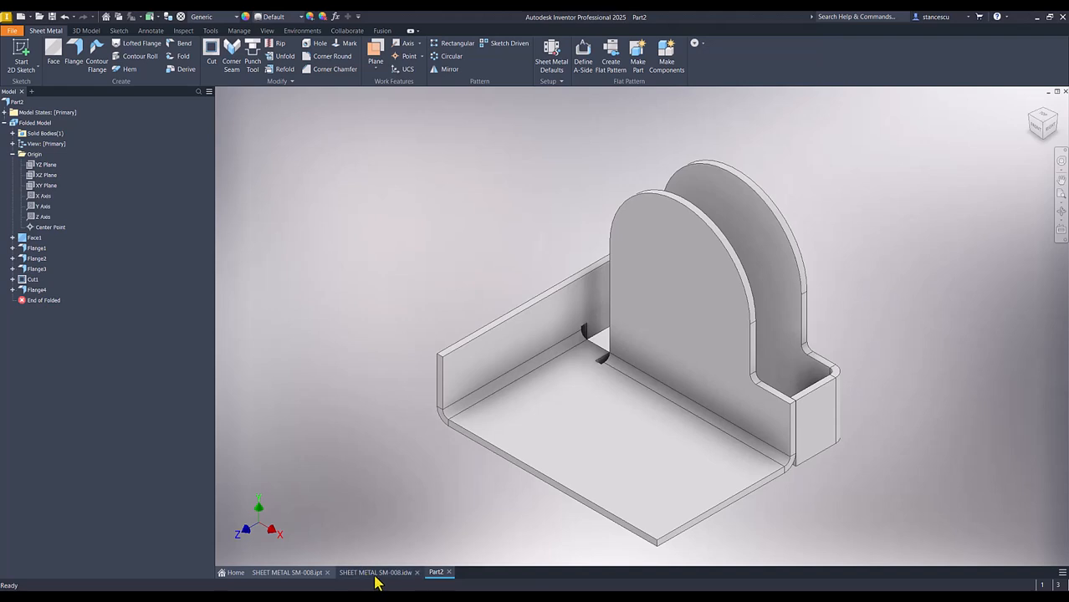
Check the interlocking corner notch on the reference part and its flat pattern dimensions in the drawing, and return to Part2.
{"action": "left_click", "coordinate": [376, 573]}
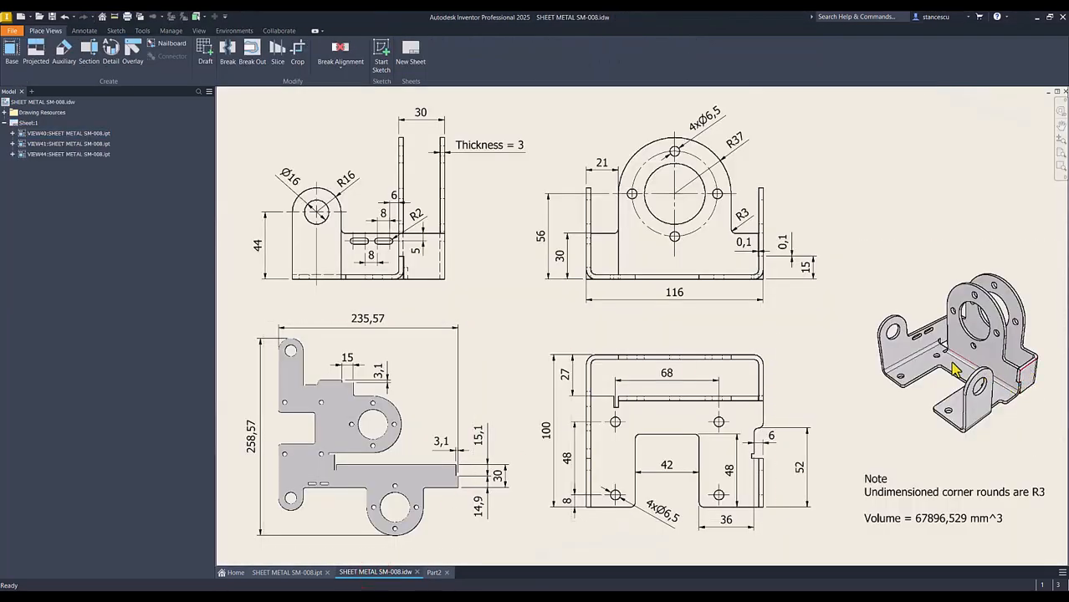
{"action": "left_click", "coordinate": [298, 572]}
{"action": "scroll", "coordinate": [773, 405], "scroll_direction": "up", "scroll_amount": 5}
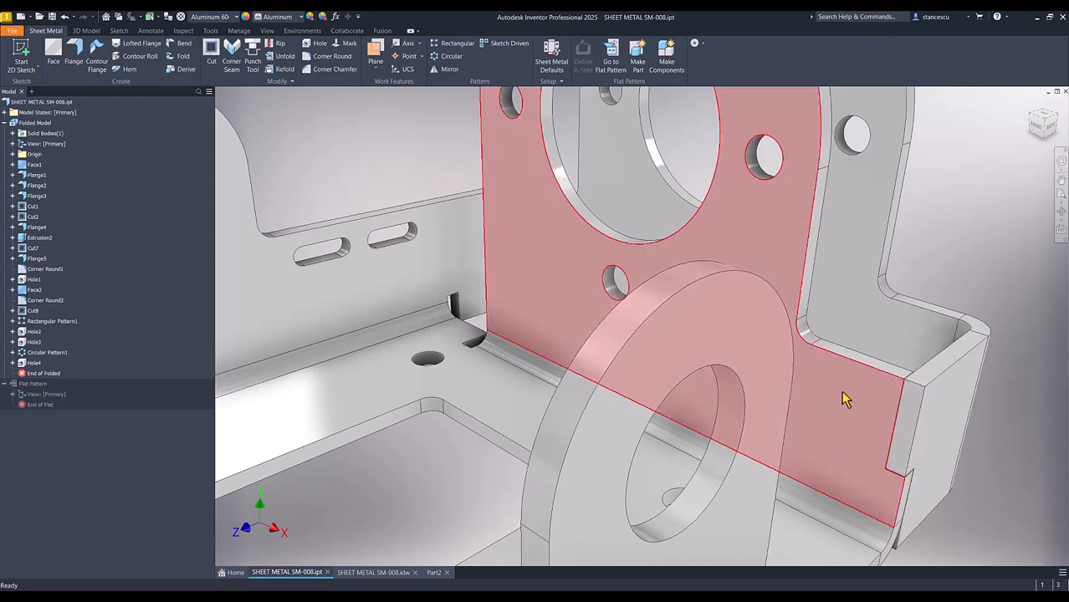
{"action": "left_click", "coordinate": [386, 576]}
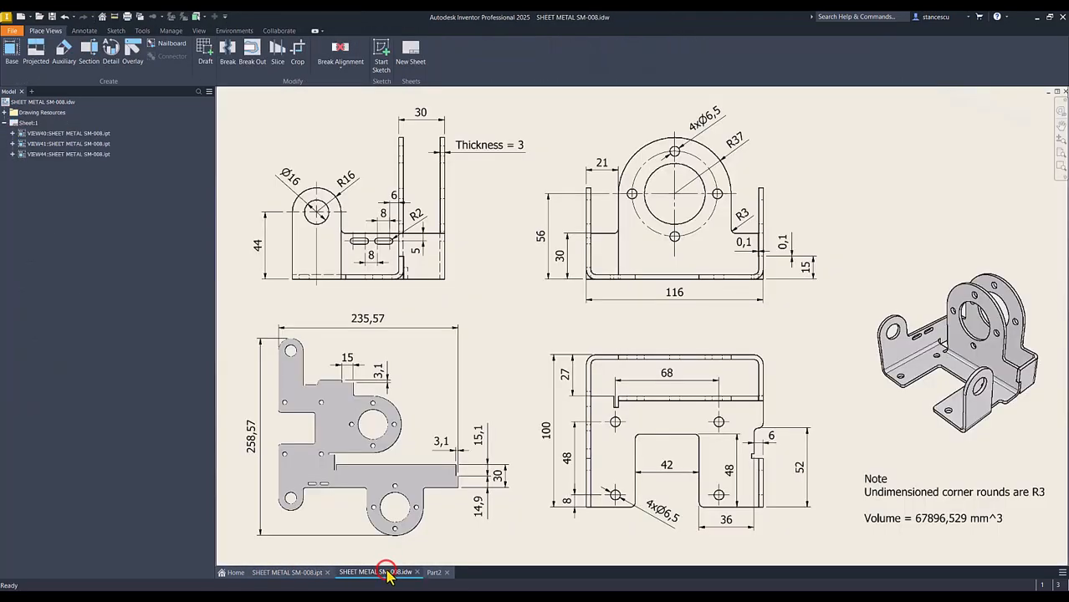
{"action": "scroll", "coordinate": [512, 478], "scroll_direction": "down", "scroll_amount": 5}
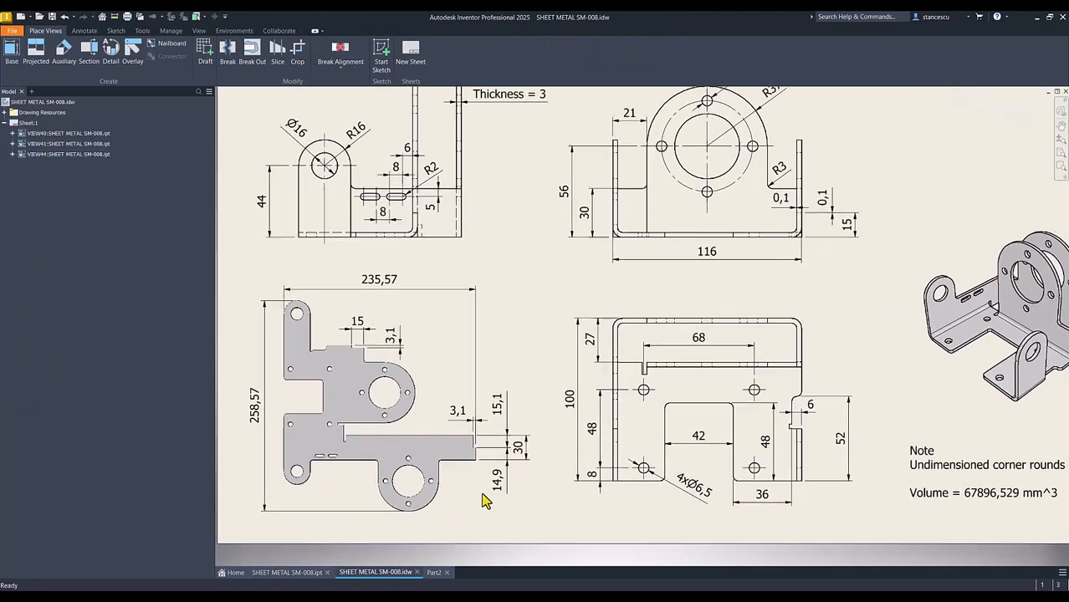
{"action": "middle_click_drag", "start_coordinate": [543, 510], "coordinate": [571, 488]}
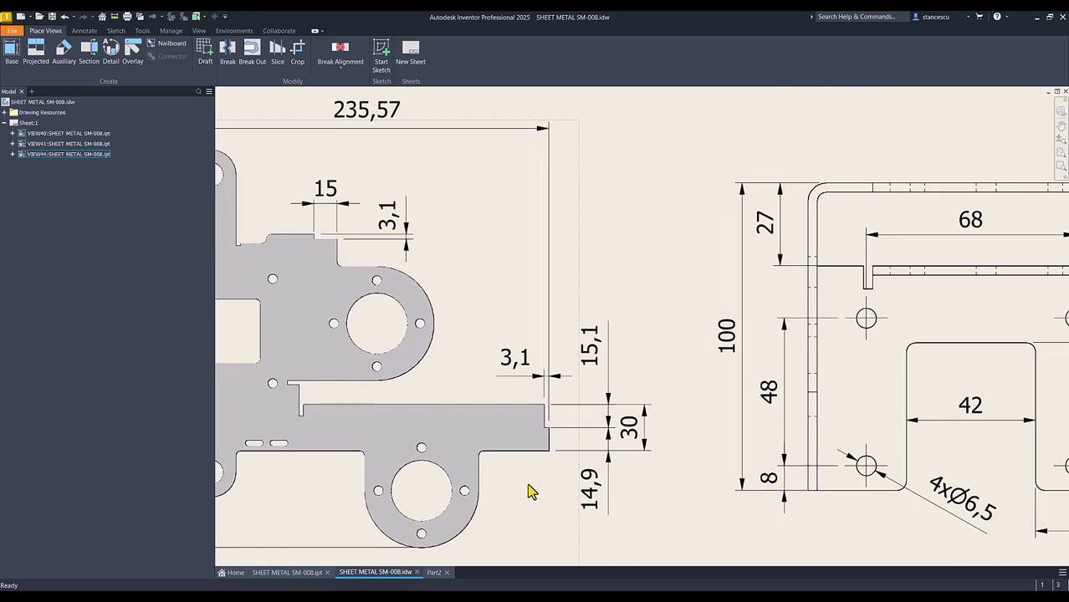
{"action": "left_click", "coordinate": [551, 415]}
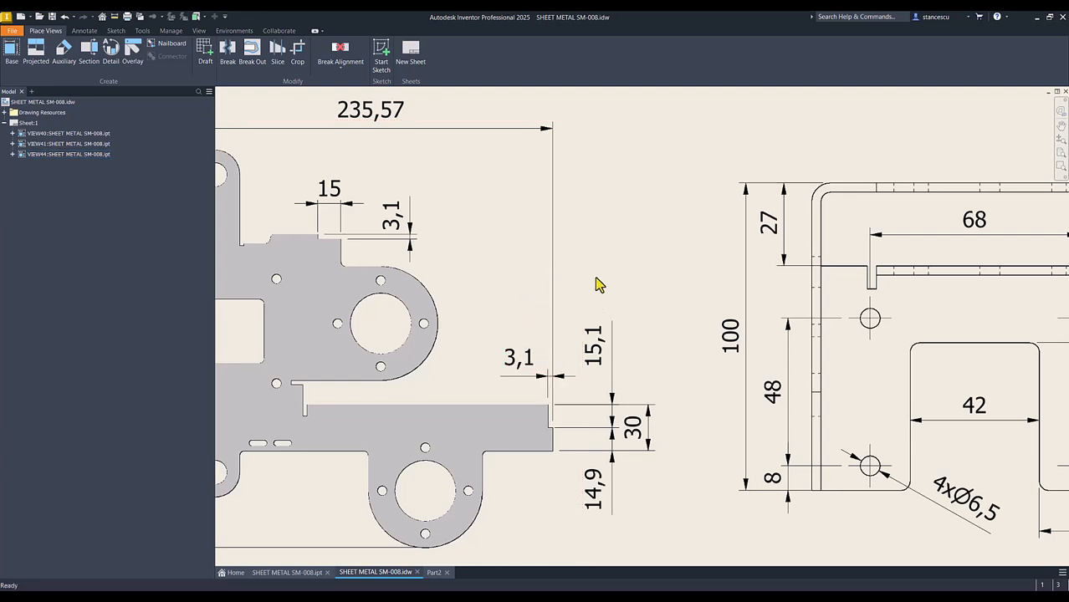
{"action": "left_click", "coordinate": [434, 574]}
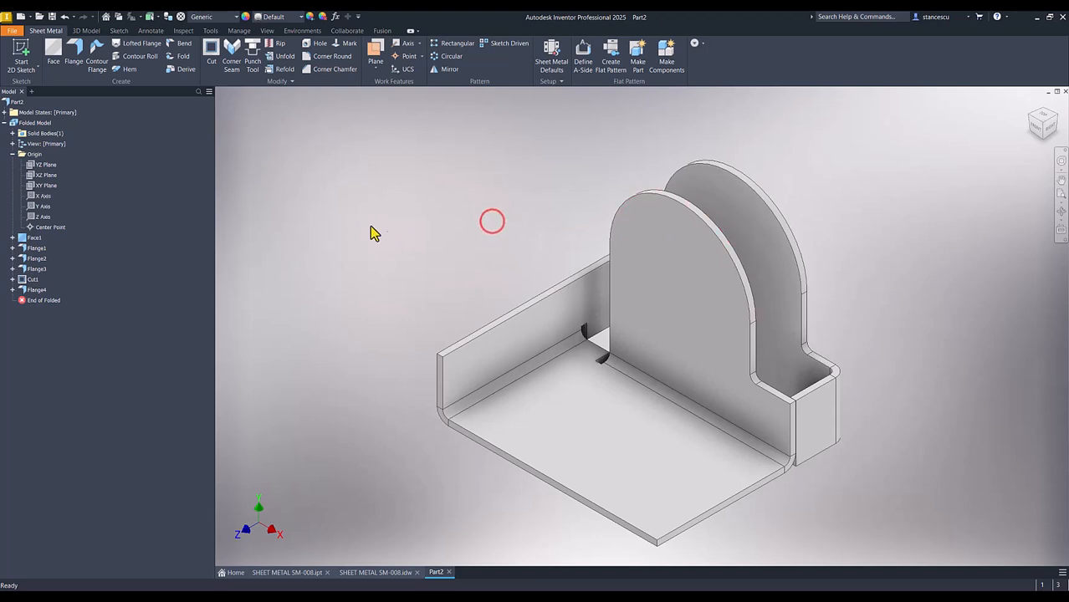
Sketch a rectangle about 4.8 by 16.8 mm in the upper free corner of the second upright's outer face.
{"action": "left_click", "coordinate": [763, 415]}
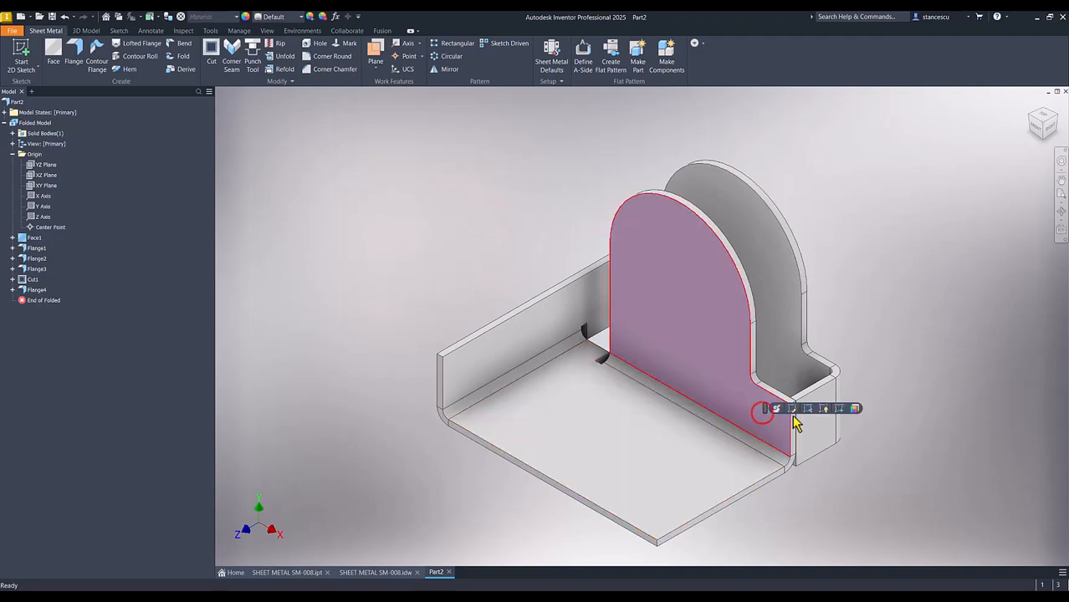
{"action": "left_click", "coordinate": [840, 409]}
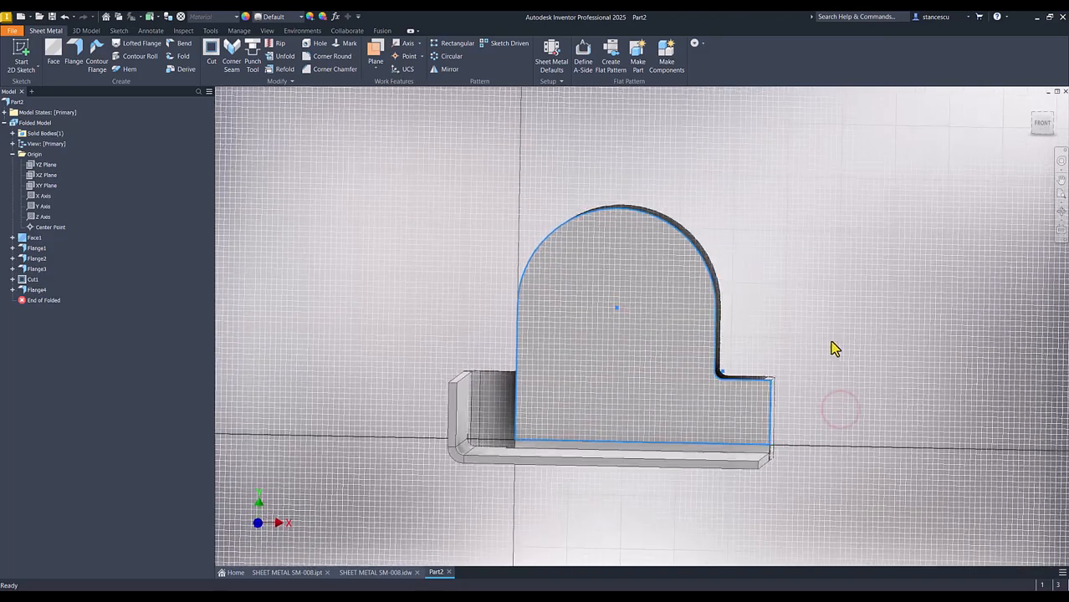
{"action": "left_click", "coordinate": [134, 55]}
{"action": "left_click", "coordinate": [757, 378]}
{"action": "left_click", "coordinate": [769, 422]}
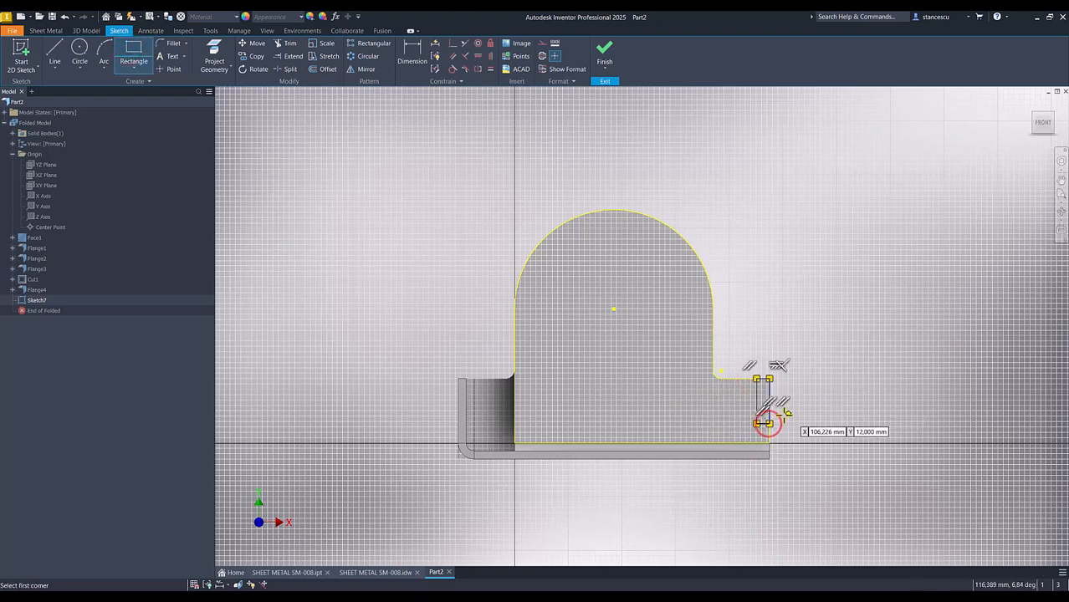
Dimension the rectangle's height from the upright's short top edge and set it to 15+0,1 mm.
{"action": "left_click", "coordinate": [412, 61]}
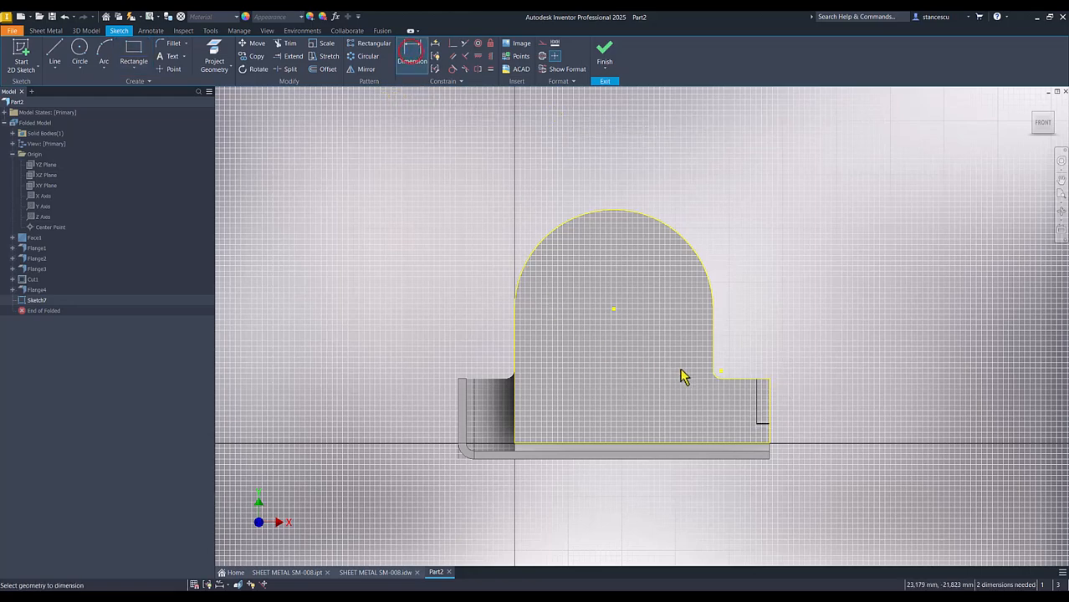
{"action": "scroll", "coordinate": [759, 430], "scroll_direction": "up", "scroll_amount": 3}
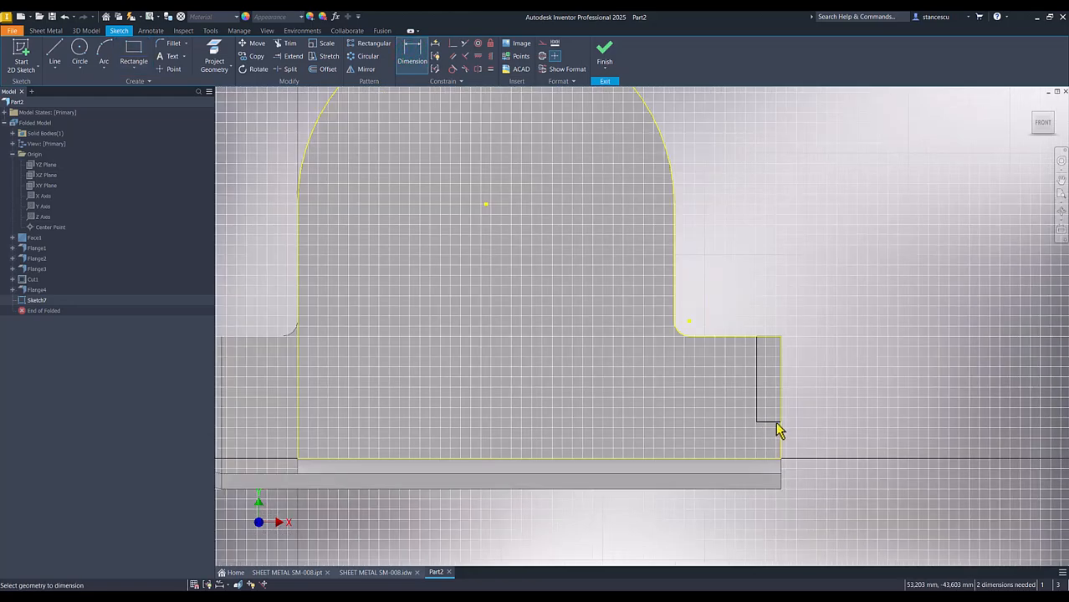
{"action": "left_click", "coordinate": [772, 421]}
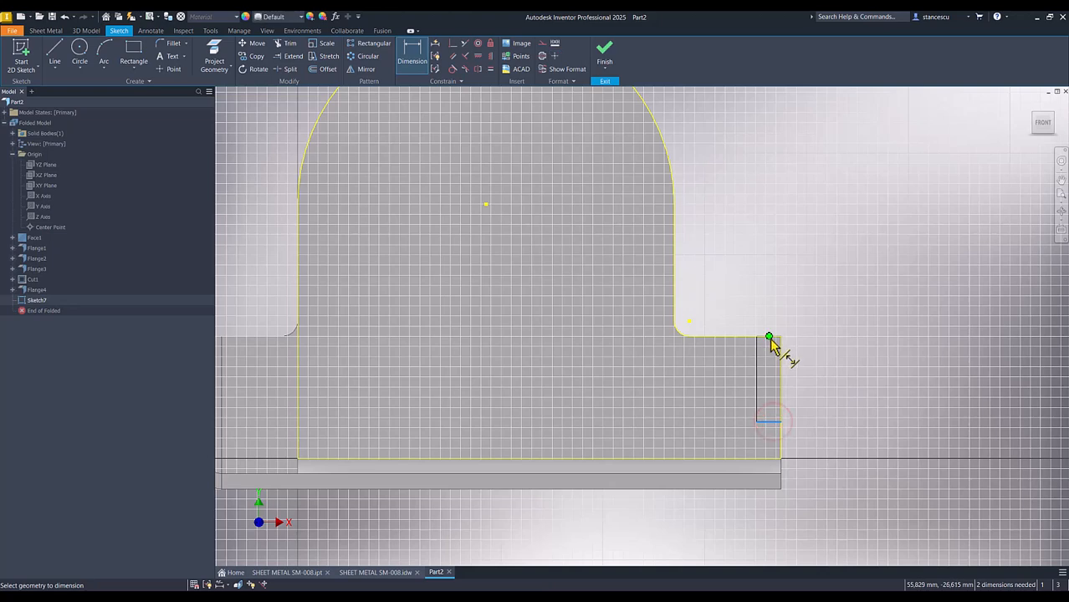
{"action": "left_click", "coordinate": [776, 339]}
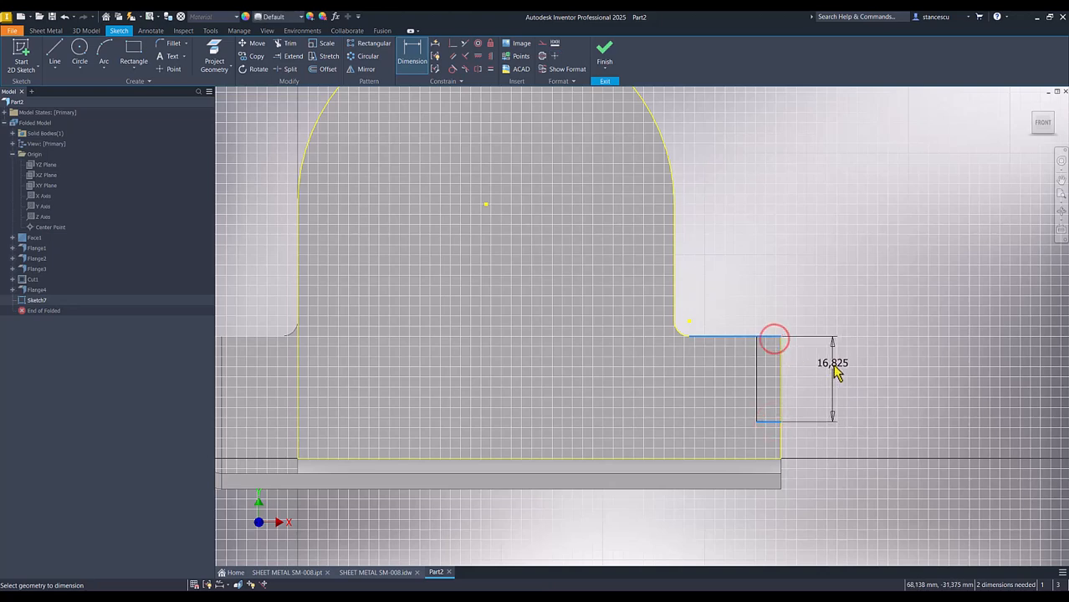
{"action": "left_click", "coordinate": [837, 381]}
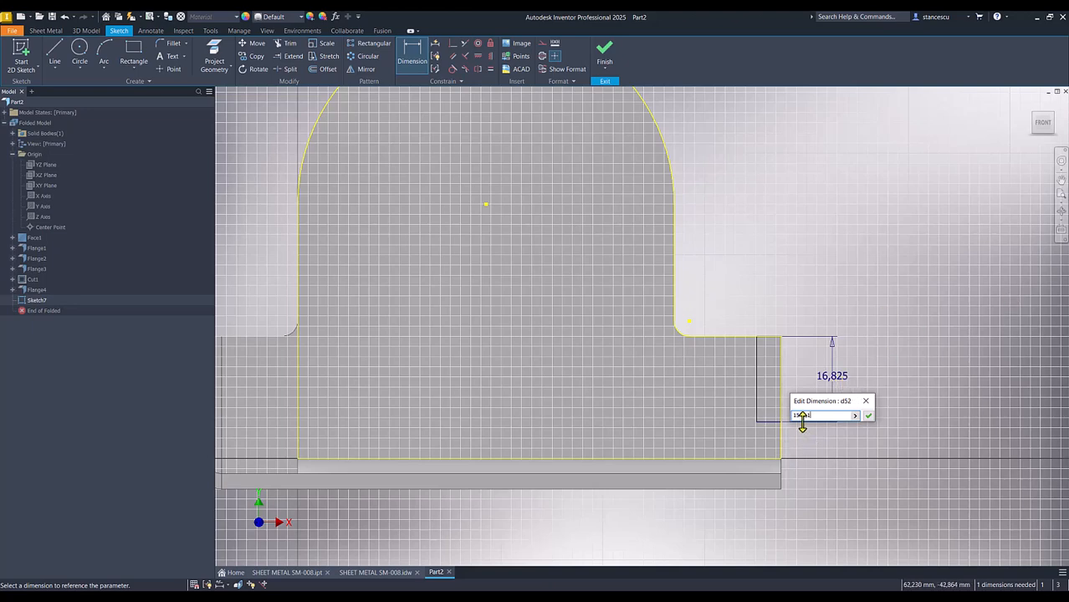
{"action": "left_click", "coordinate": [870, 416]}
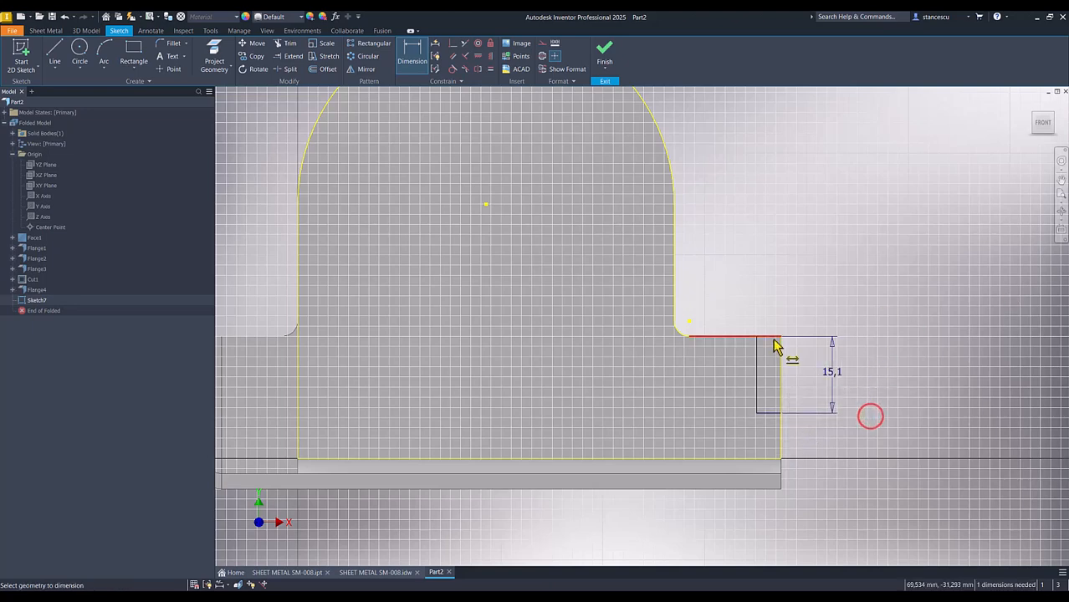
Dimension the rectangle's width from the upright's free end edge and set it to Thickness+0,1.
{"action": "left_click", "coordinate": [756, 346]}
{"action": "left_click", "coordinate": [781, 347]}
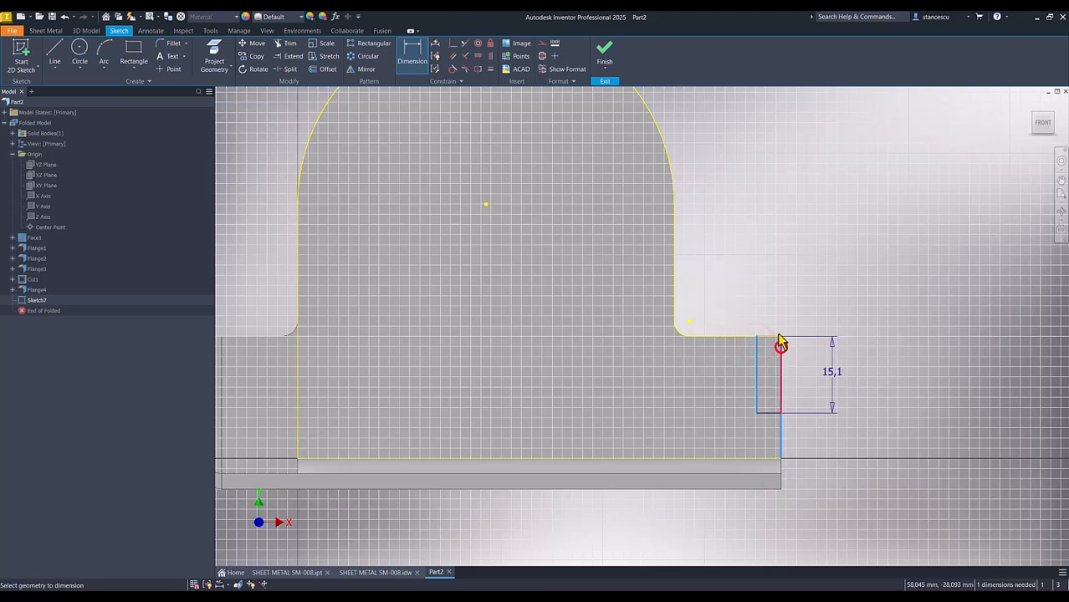
{"action": "left_click", "coordinate": [772, 297]}
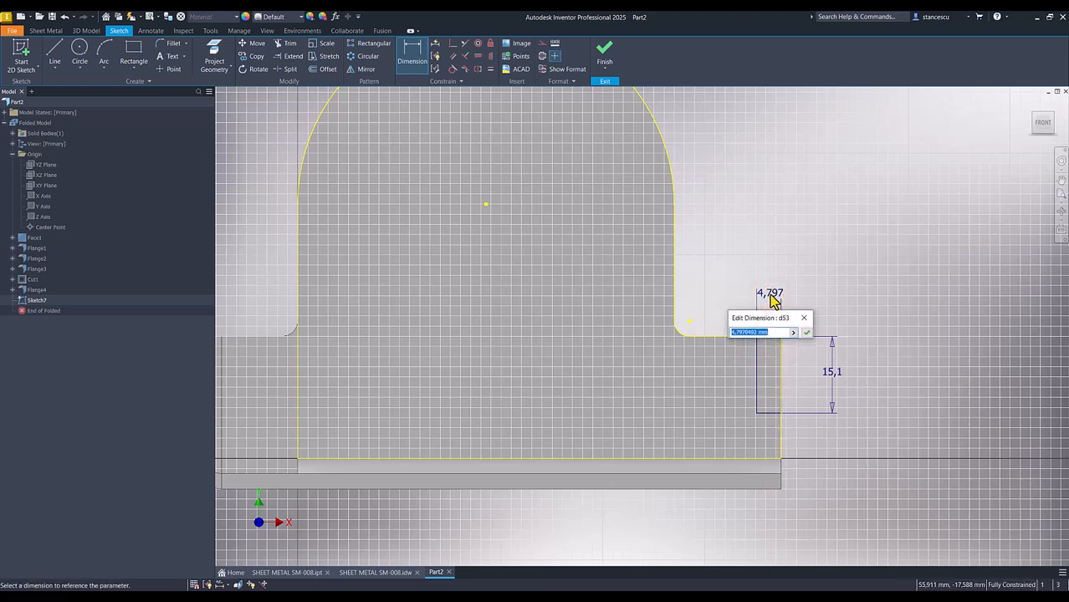
{"action": "left_click", "coordinate": [794, 332]}
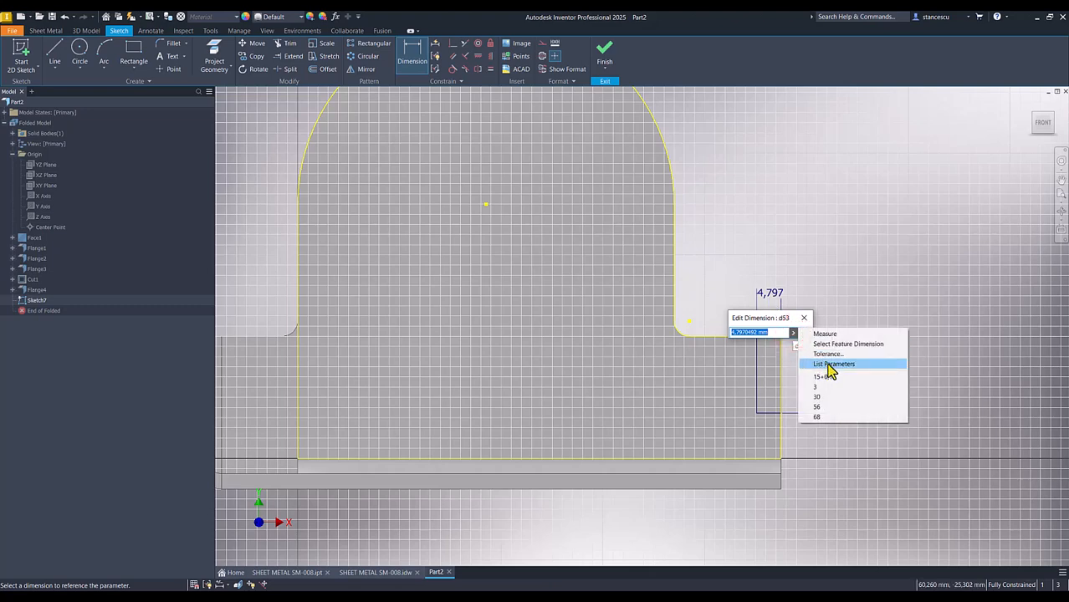
{"action": "left_click", "coordinate": [830, 365]}
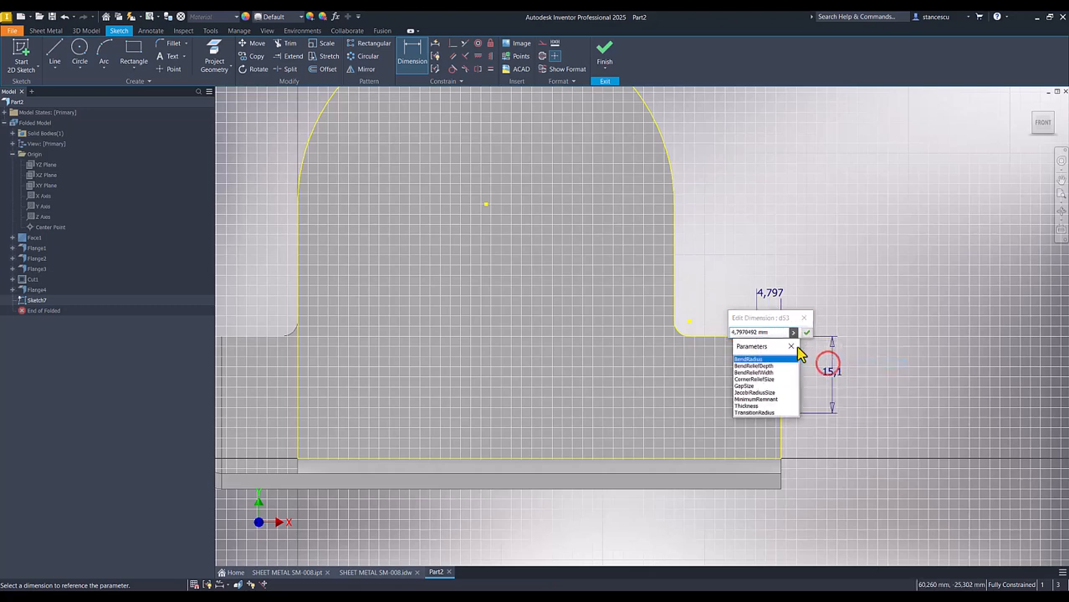
{"action": "left_click", "coordinate": [755, 407]}
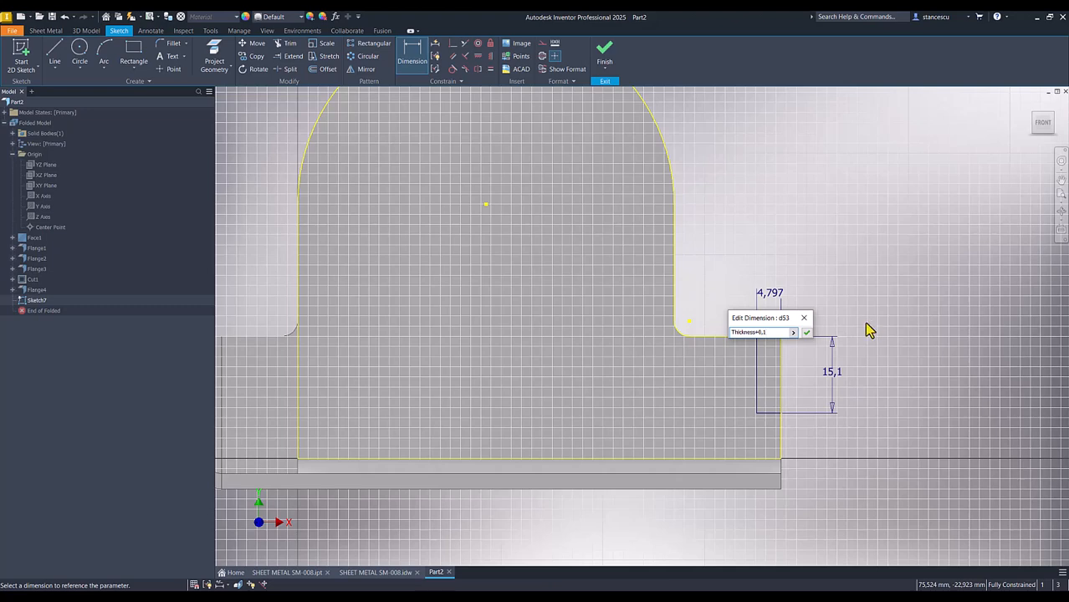
{"action": "left_click", "coordinate": [809, 333]}
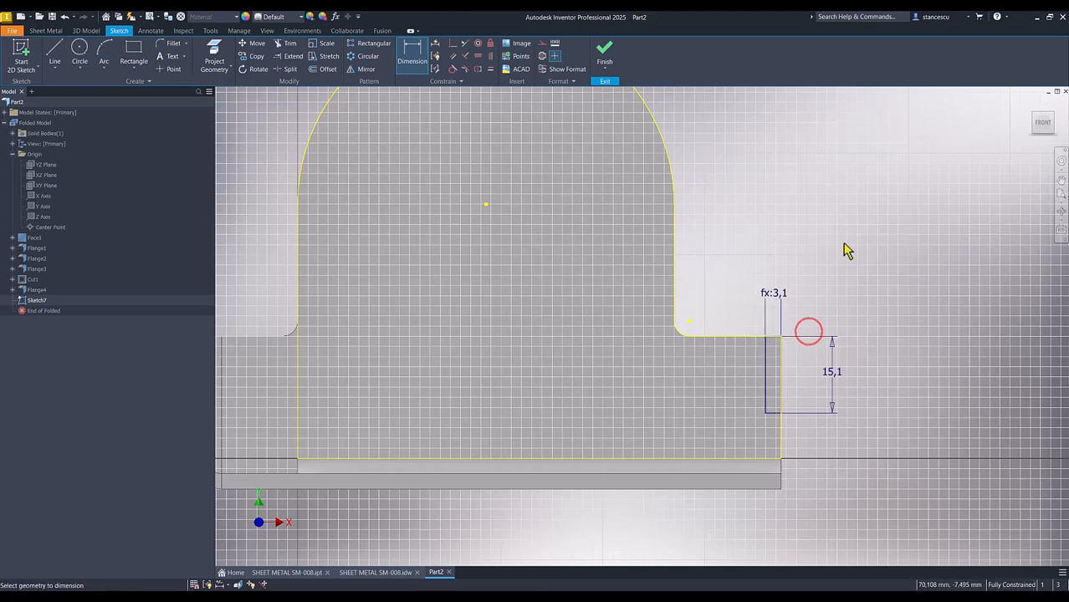
Finish the sketch and cut the rectangle through the second upright by the sheet Thickness.
{"action": "left_click", "coordinate": [605, 56]}
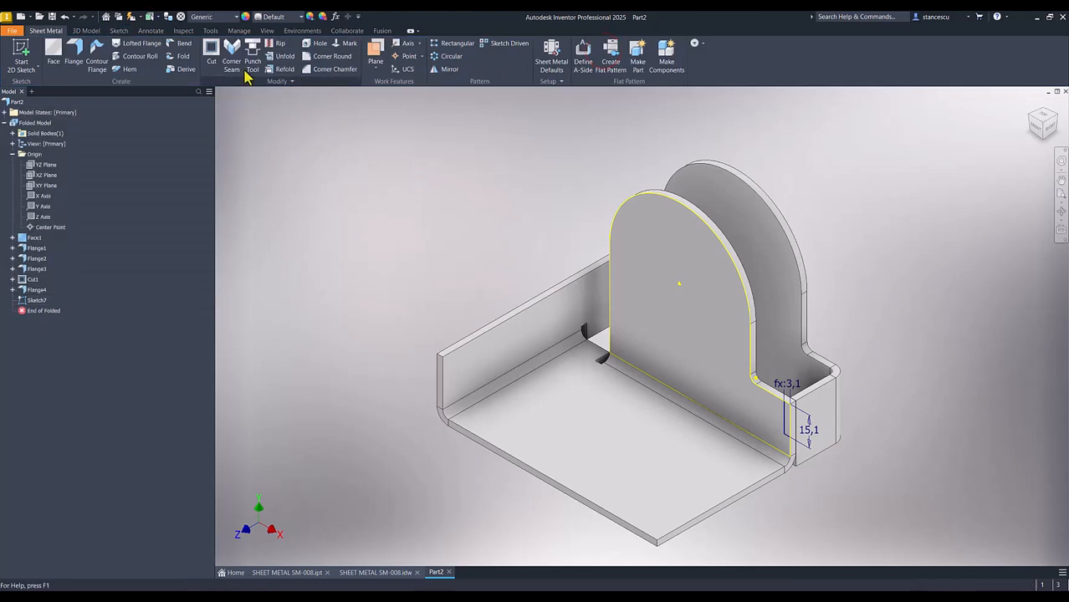
{"action": "left_click", "coordinate": [211, 48]}
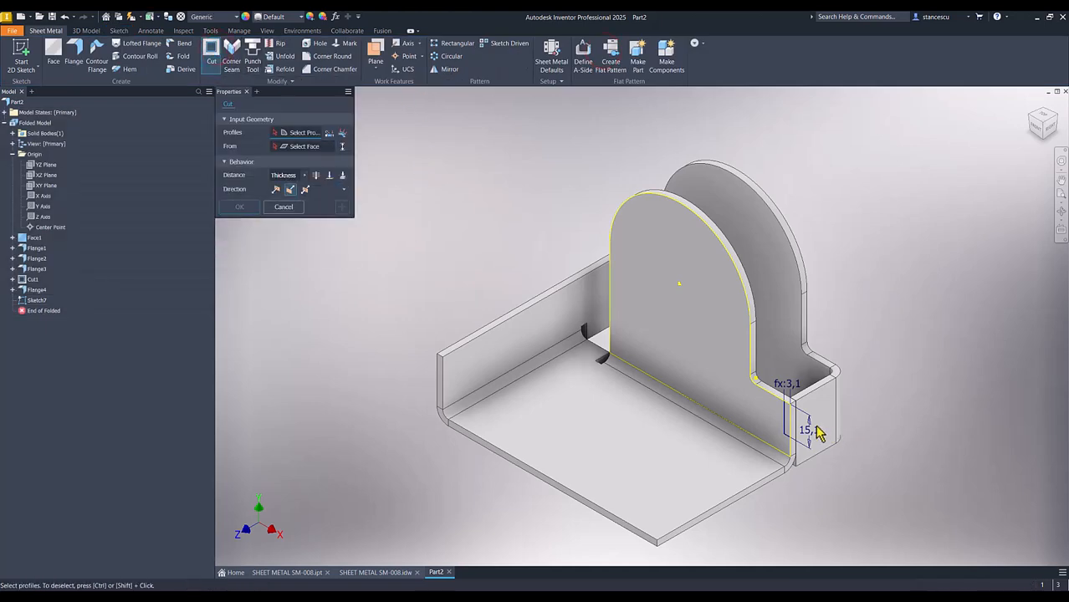
{"action": "left_click", "coordinate": [786, 427]}
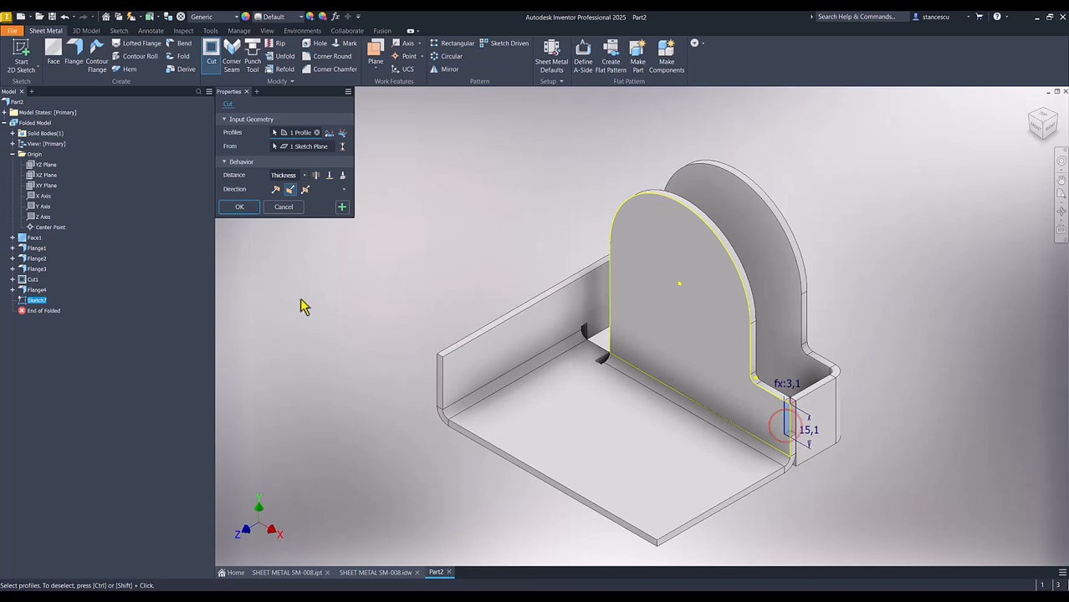
{"action": "left_click", "coordinate": [240, 209]}
Examine the new corner notch and its fit against the side flange, and restore the home view.
{"action": "scroll", "coordinate": [876, 443], "scroll_direction": "up", "scroll_amount": 3}
{"action": "scroll", "coordinate": [799, 475], "scroll_direction": "up", "scroll_amount": 5}
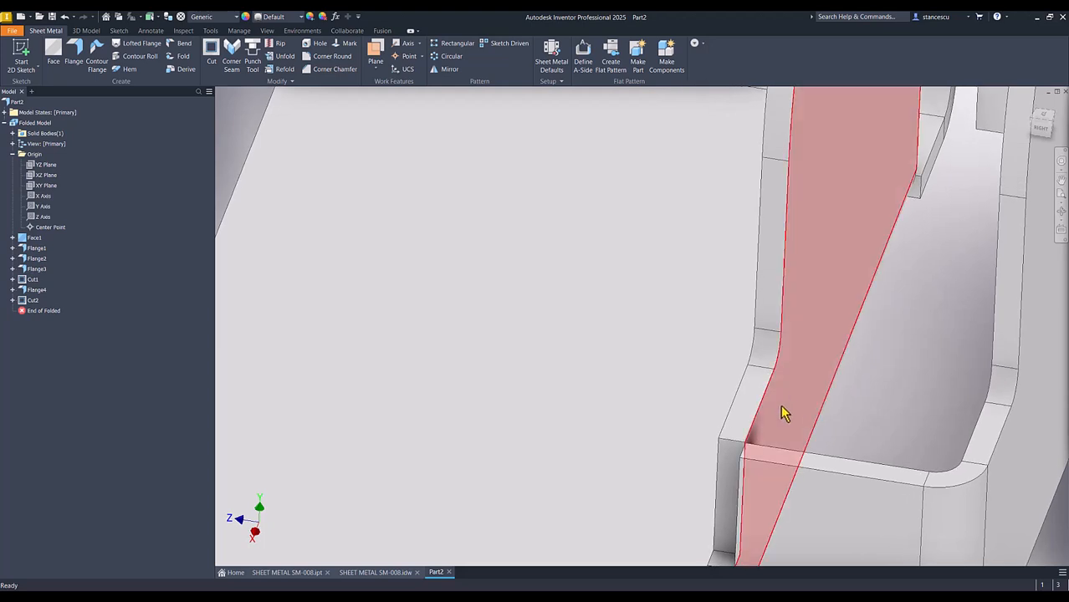
{"action": "middle_click_drag", "start_coordinate": [789, 410], "coordinate": [864, 470], "text": "shift"}
{"action": "scroll", "coordinate": [874, 464], "scroll_direction": "down", "scroll_amount": 5}
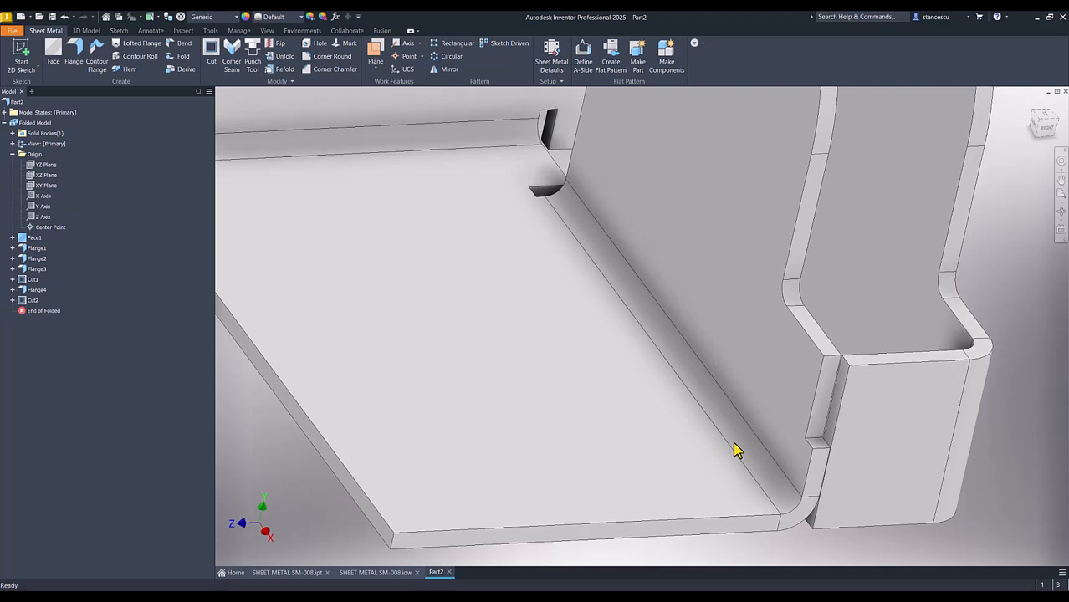
{"action": "middle_click_drag", "start_coordinate": [739, 445], "coordinate": [734, 444], "text": "shift"}
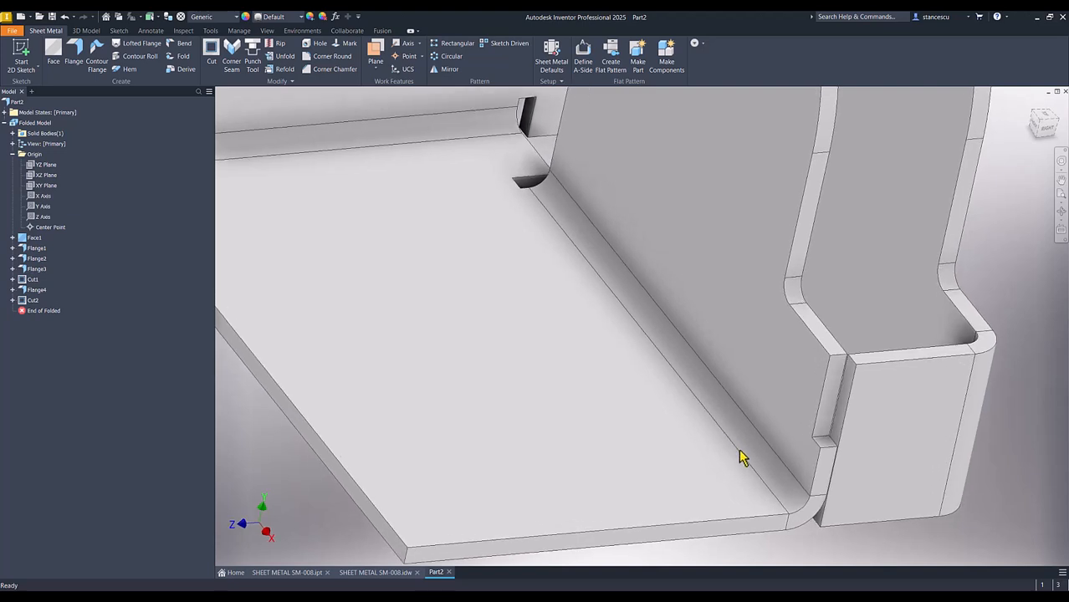
{"action": "key", "text": "F6"}
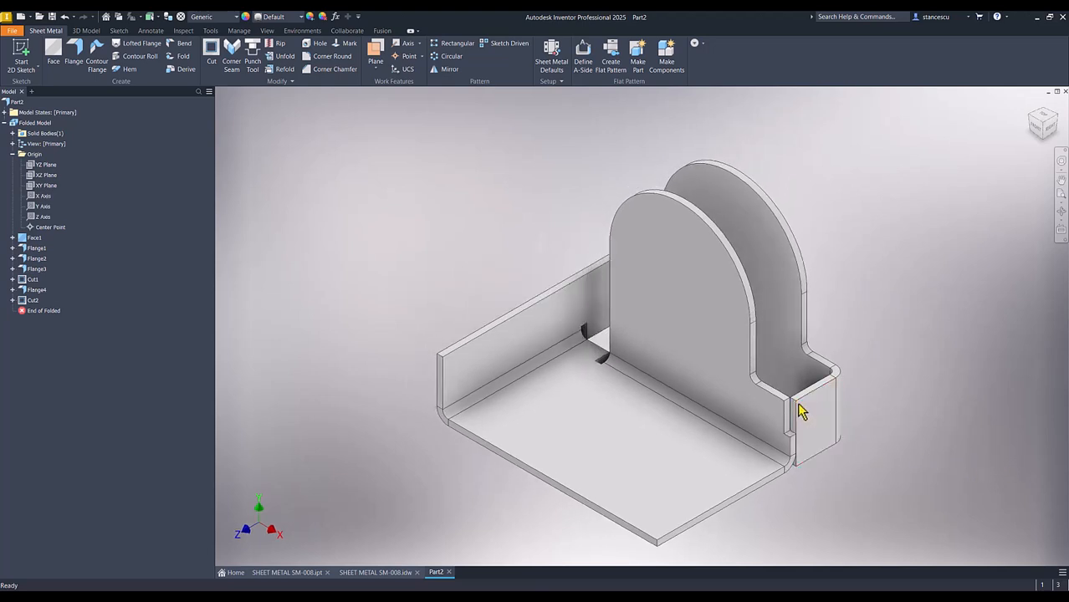
Sketch a rectangle on the side flange's end face, from its upper outer corner across the full sheet thickness.
{"action": "scroll", "coordinate": [797, 408], "scroll_direction": "up", "scroll_amount": 4}
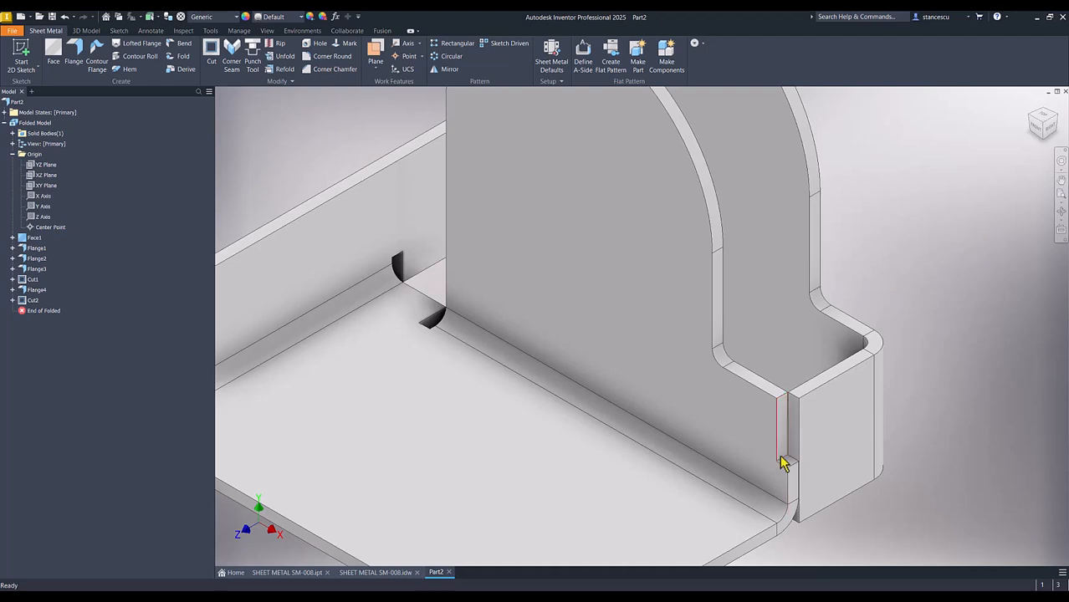
{"action": "left_click", "coordinate": [972, 378]}
{"action": "left_click", "coordinate": [796, 441]}
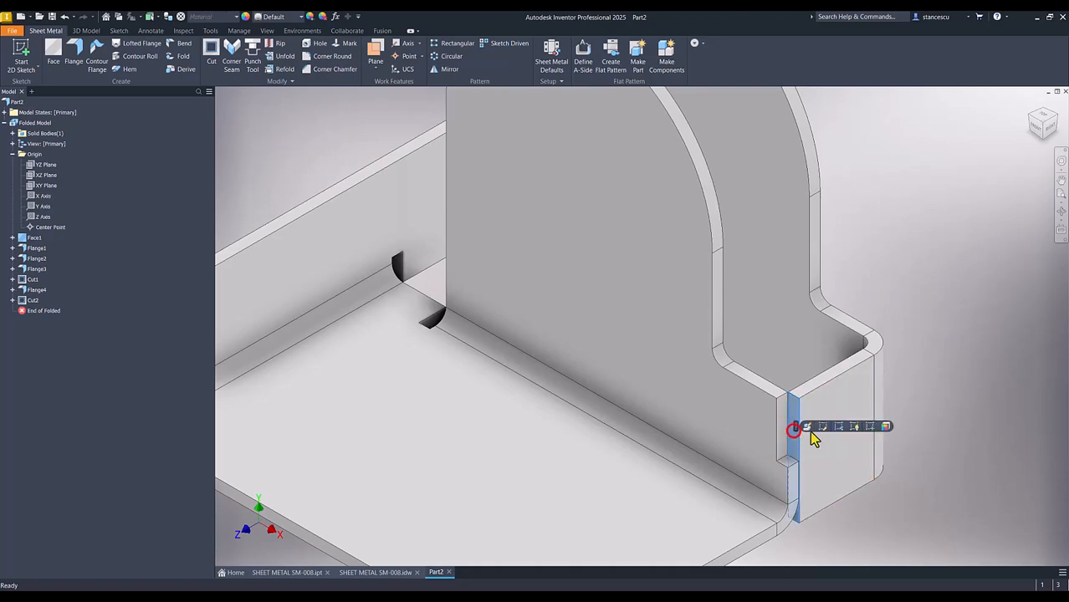
{"action": "left_click", "coordinate": [872, 425]}
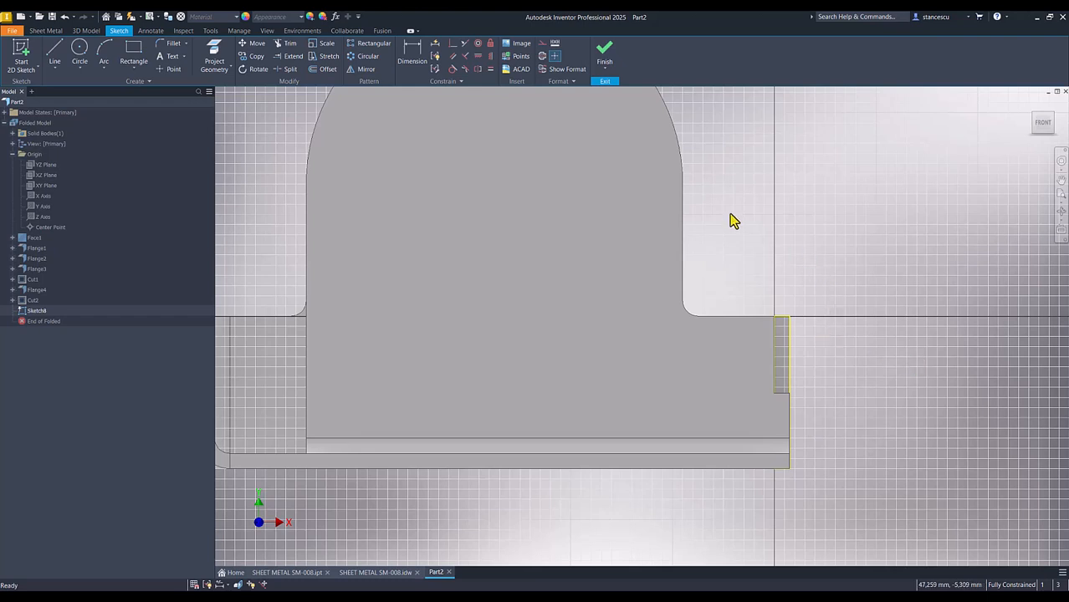
{"action": "left_click", "coordinate": [139, 53]}
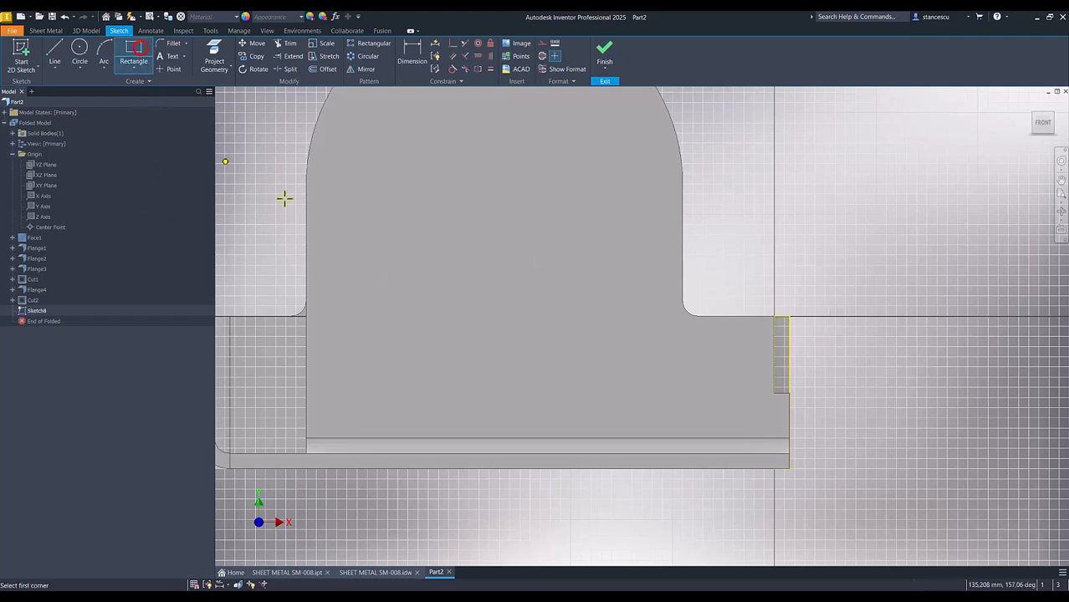
{"action": "left_click", "coordinate": [789, 317]}
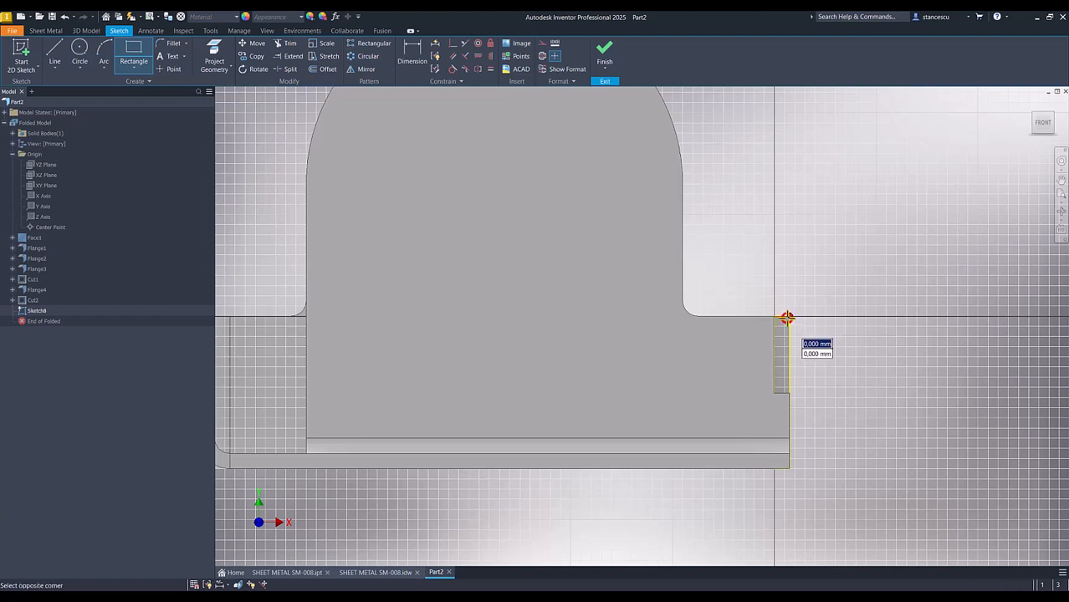
{"action": "left_click", "coordinate": [776, 383]}
{"action": "key", "text": "Escape"}
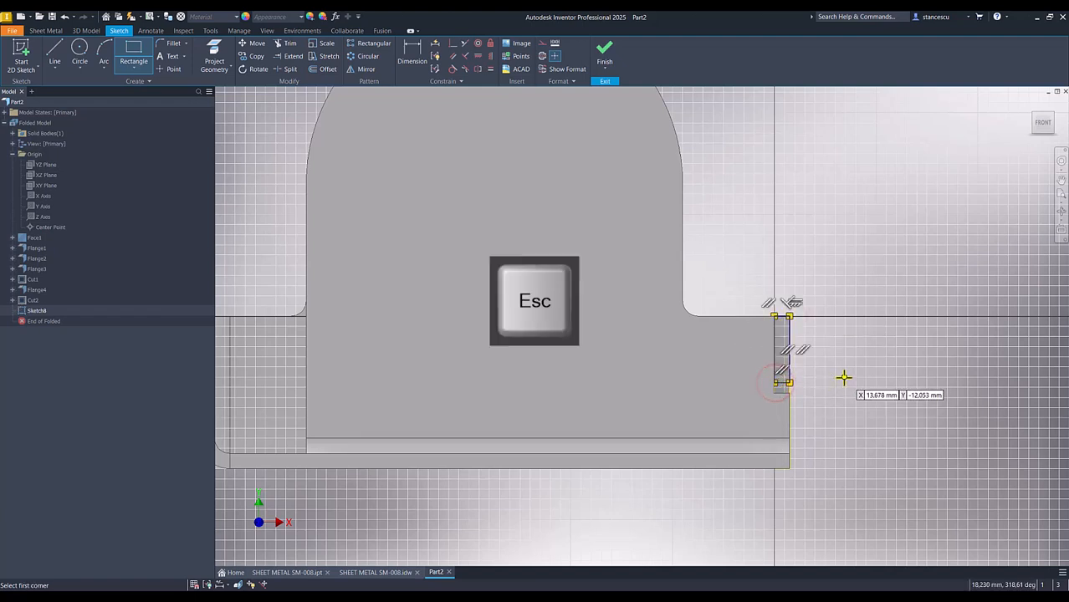
Examine the sketched rectangle with the graphics sliced and unsliced, and the gap between the upright's notch and the flange's end face.
{"action": "key", "text": "F7"}
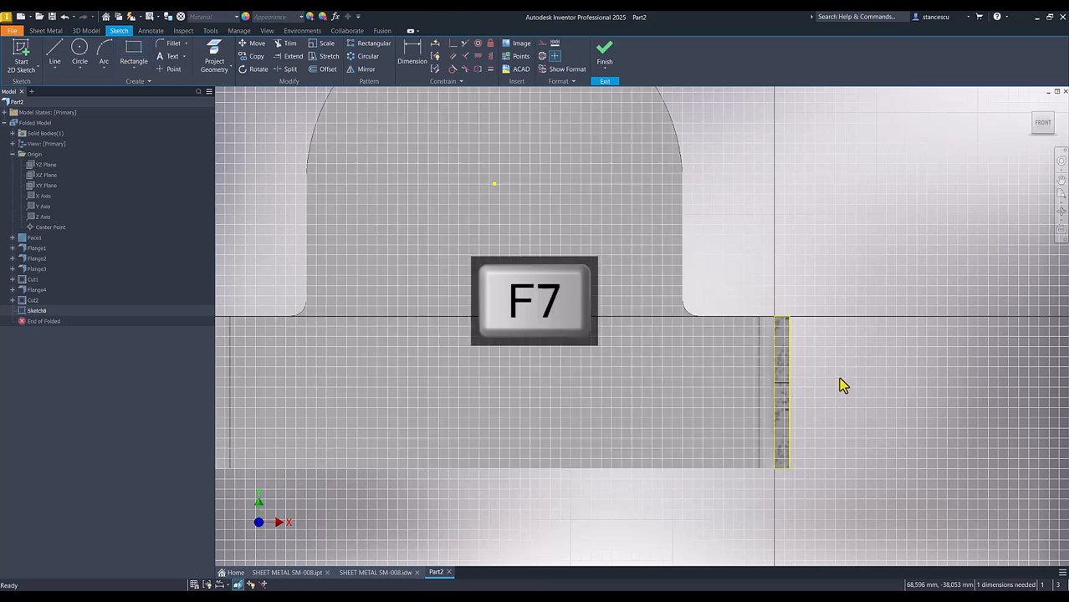
{"action": "scroll", "coordinate": [810, 356], "scroll_direction": "up", "scroll_amount": 2}
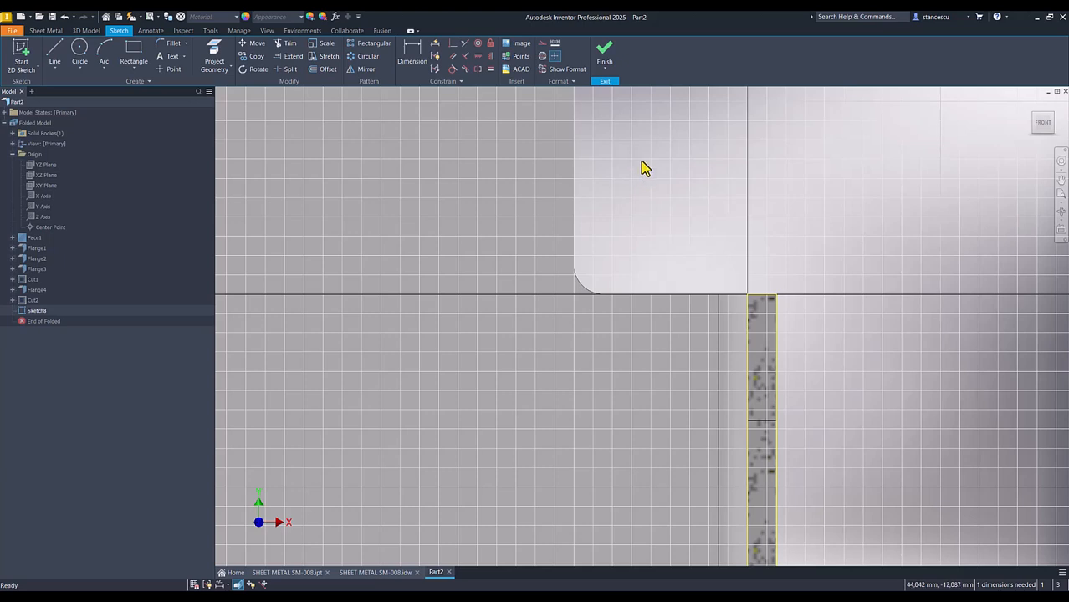
{"action": "key", "text": "F7"}
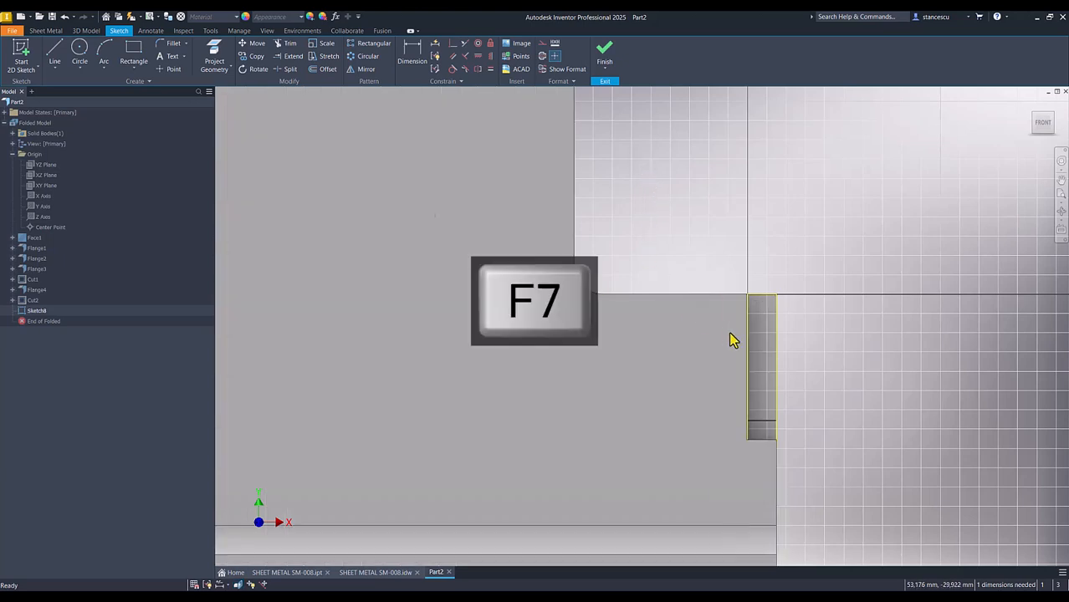
{"action": "scroll", "coordinate": [730, 332], "scroll_direction": "down", "scroll_amount": 5}
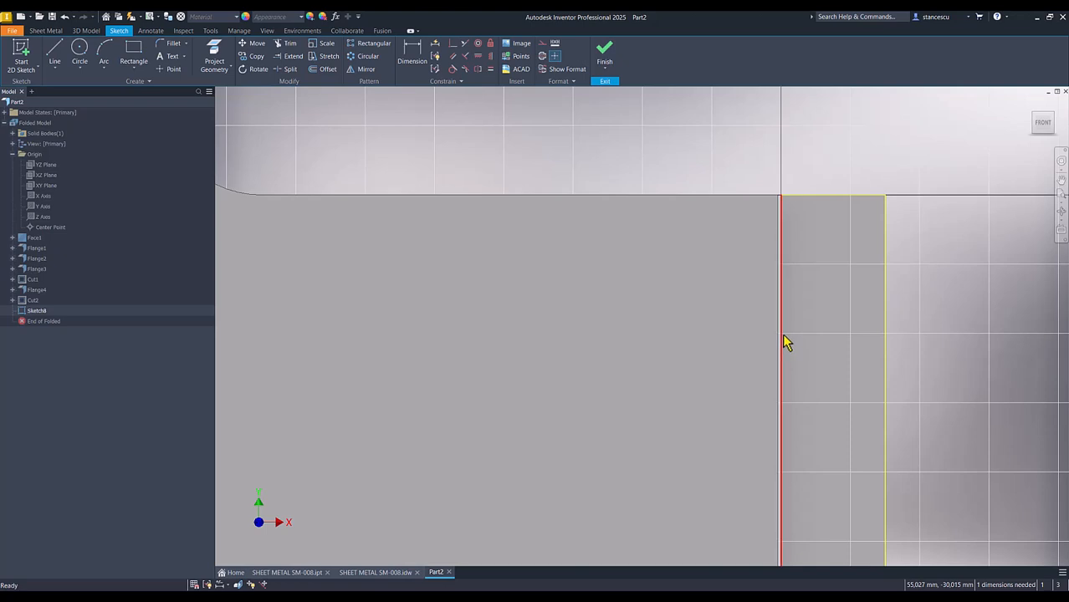
{"action": "left_click", "coordinate": [776, 338]}
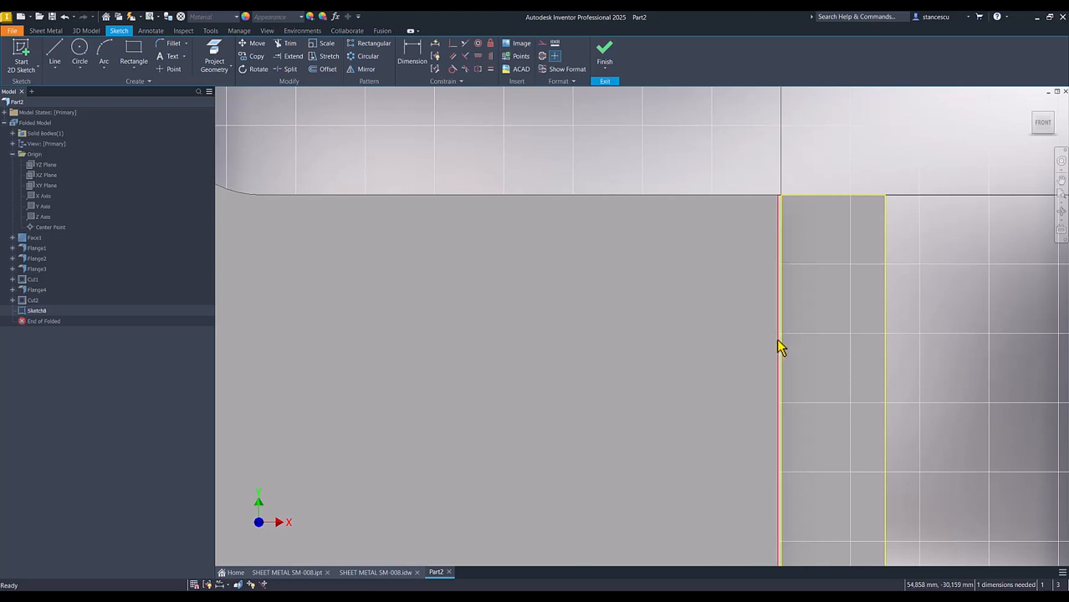
{"action": "mouse_move", "coordinate": [777, 338]}
{"action": "middle_mouse_down", "text": "shift"}
{"action": "mouse_move", "coordinate": [790, 280]}
{"action": "mouse_move", "coordinate": [815, 270]}
{"action": "mouse_move", "coordinate": [809, 371]}
{"action": "mouse_move", "coordinate": [786, 449]}
{"action": "mouse_move", "coordinate": [739, 510]}
{"action": "mouse_move", "coordinate": [741, 498]}
{"action": "middle_mouse_up", "text": "shift"}
{"action": "scroll", "coordinate": [794, 274], "scroll_direction": "up", "scroll_amount": 1}
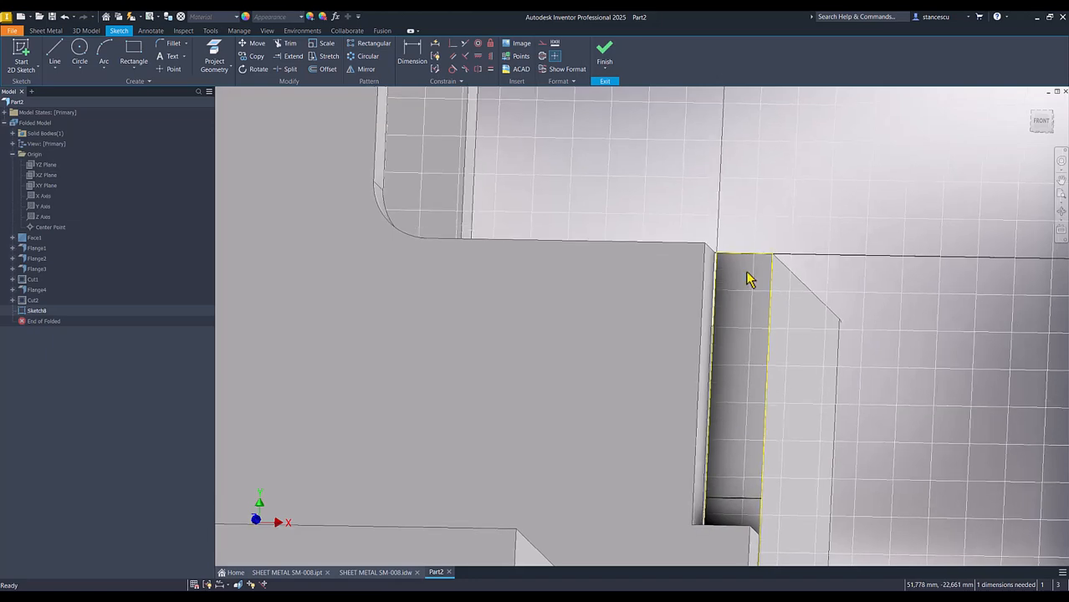
{"action": "middle_click_drag", "start_coordinate": [748, 269], "coordinate": [769, 219], "text": "shift"}
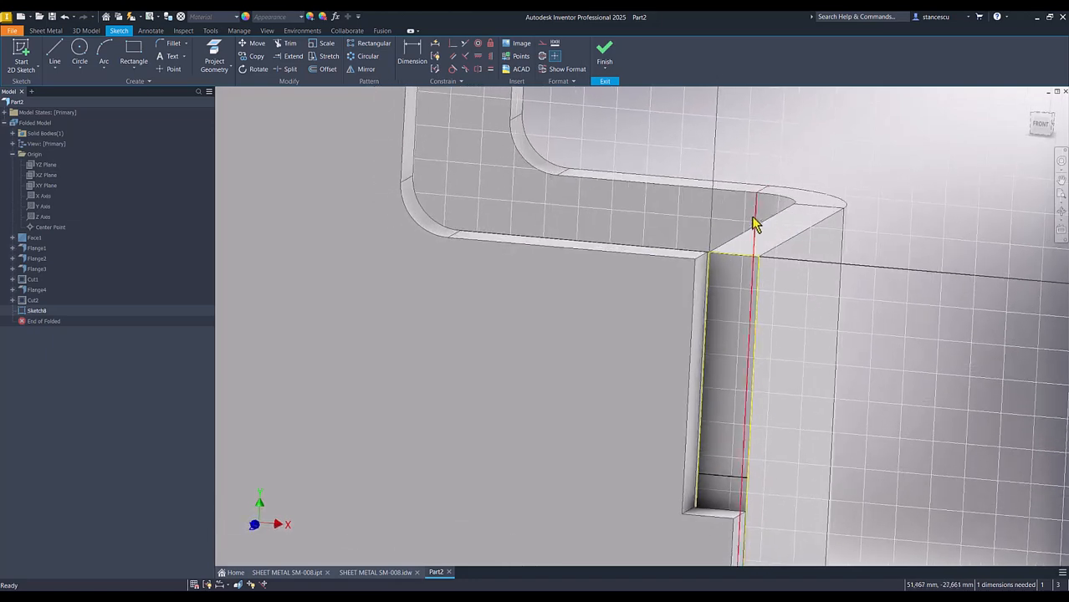
Set the height of the rectangle on the side flange's end face to 15 mm and finish the sketch.
{"action": "left_click", "coordinate": [414, 52]}
{"action": "left_click", "coordinate": [729, 479]}
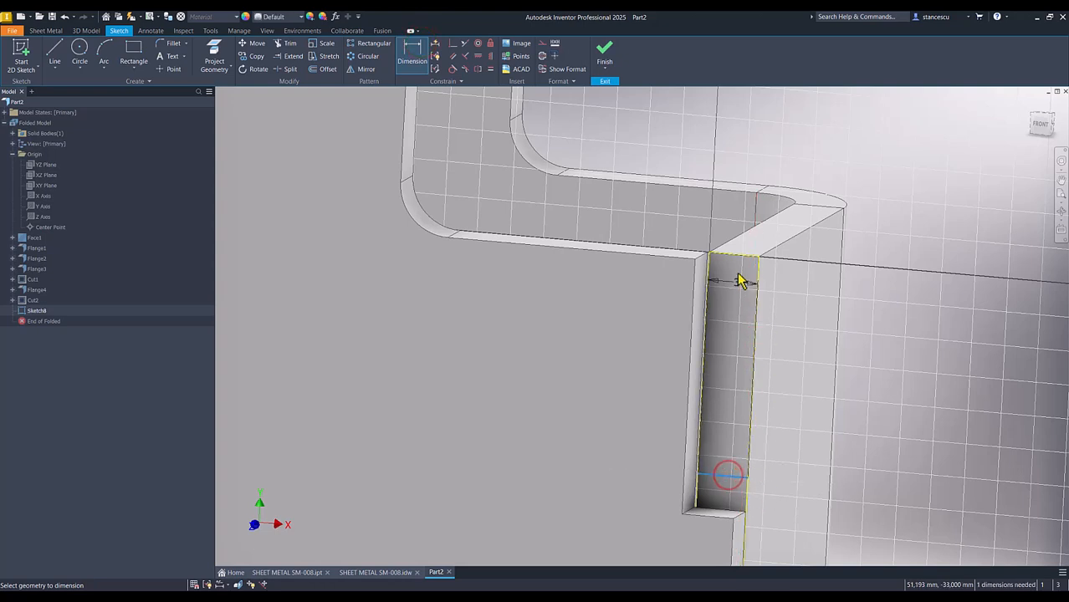
{"action": "left_click", "coordinate": [741, 256]}
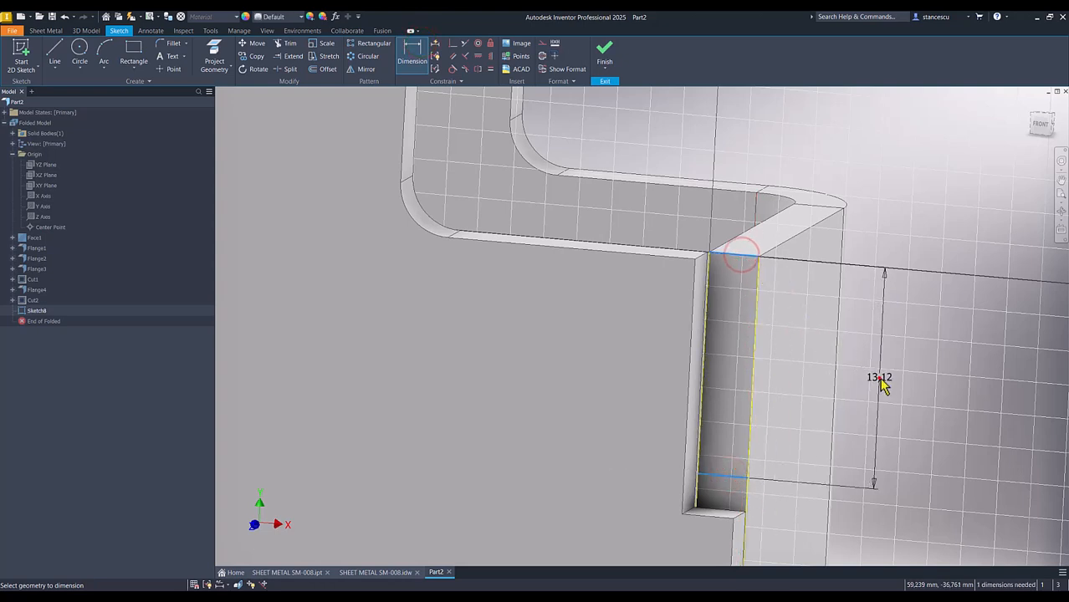
{"action": "left_click", "coordinate": [880, 378]}
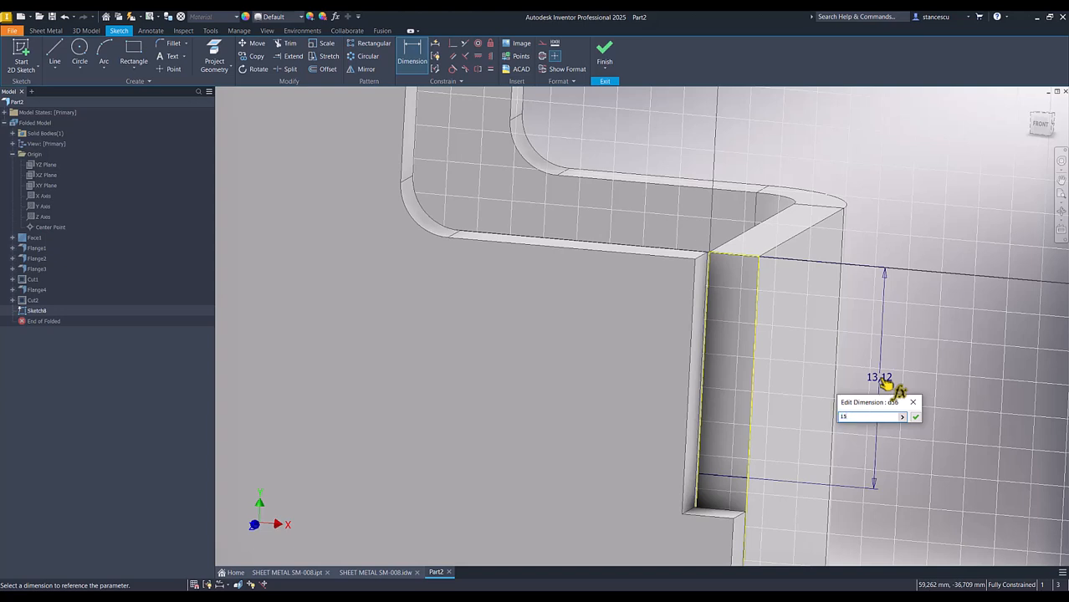
{"action": "left_click", "coordinate": [914, 416]}
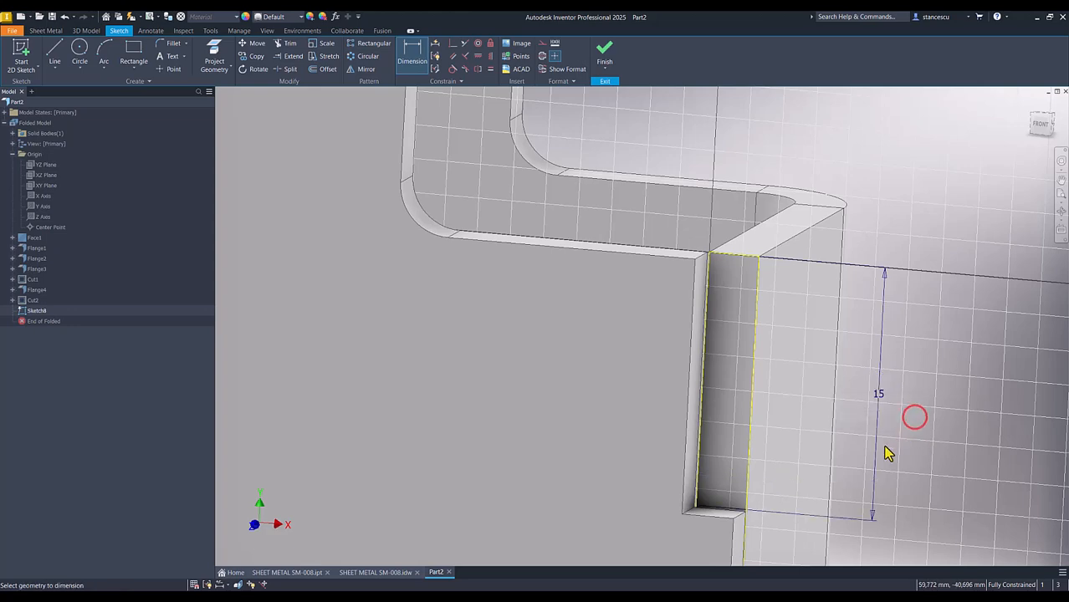
{"action": "scroll", "coordinate": [753, 552], "scroll_direction": "up", "scroll_amount": 2}
{"action": "scroll", "coordinate": [749, 519], "scroll_direction": "up", "scroll_amount": 3}
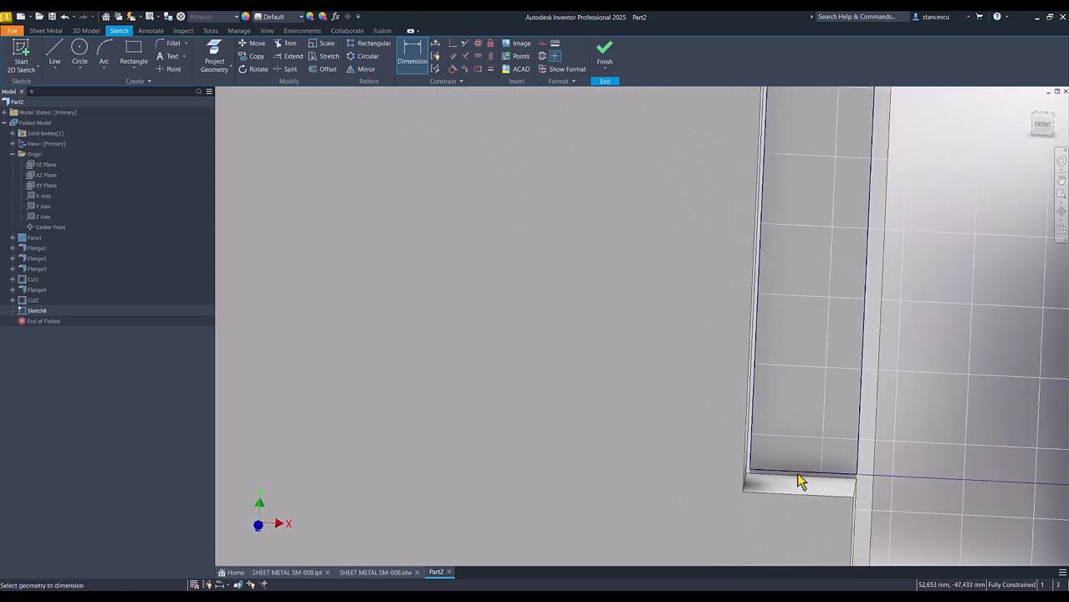
{"action": "middle_click_drag", "start_coordinate": [823, 493], "coordinate": [826, 488], "text": "shift"}
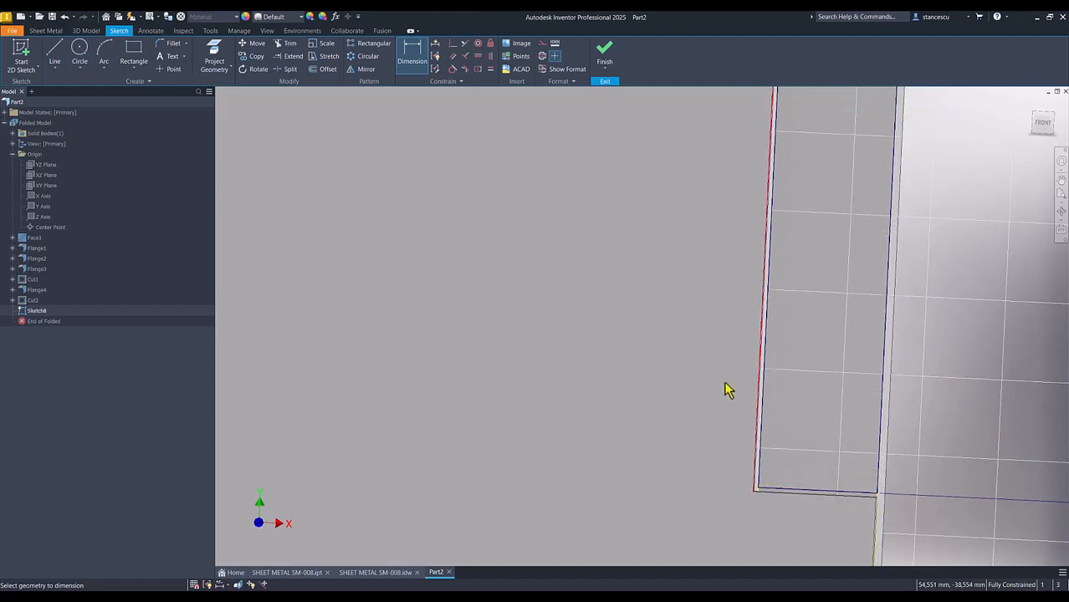
{"action": "key", "text": "F6"}
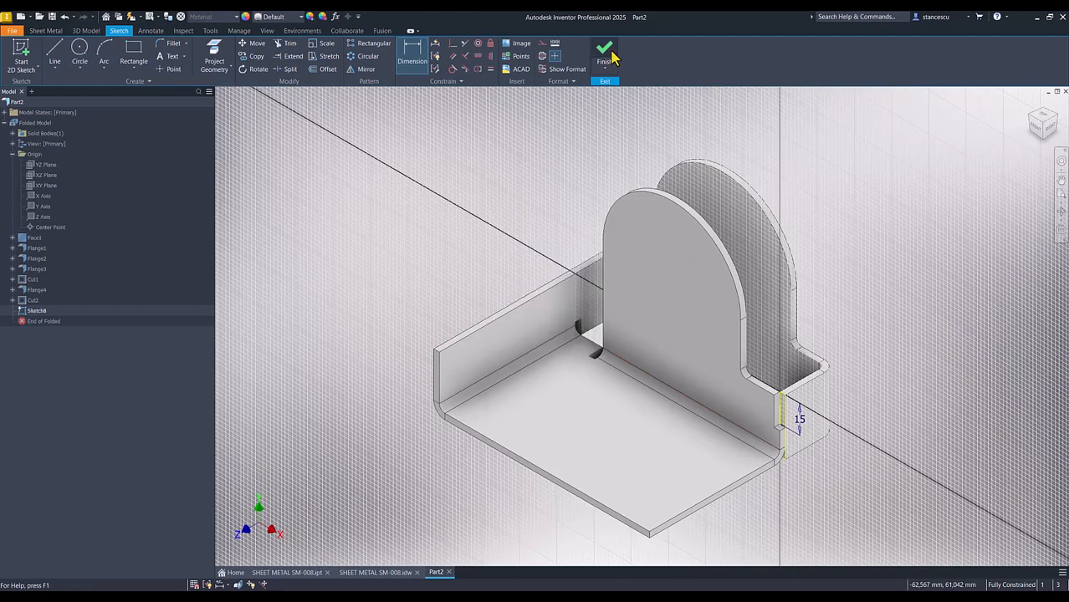
{"action": "left_click", "coordinate": [604, 53]}
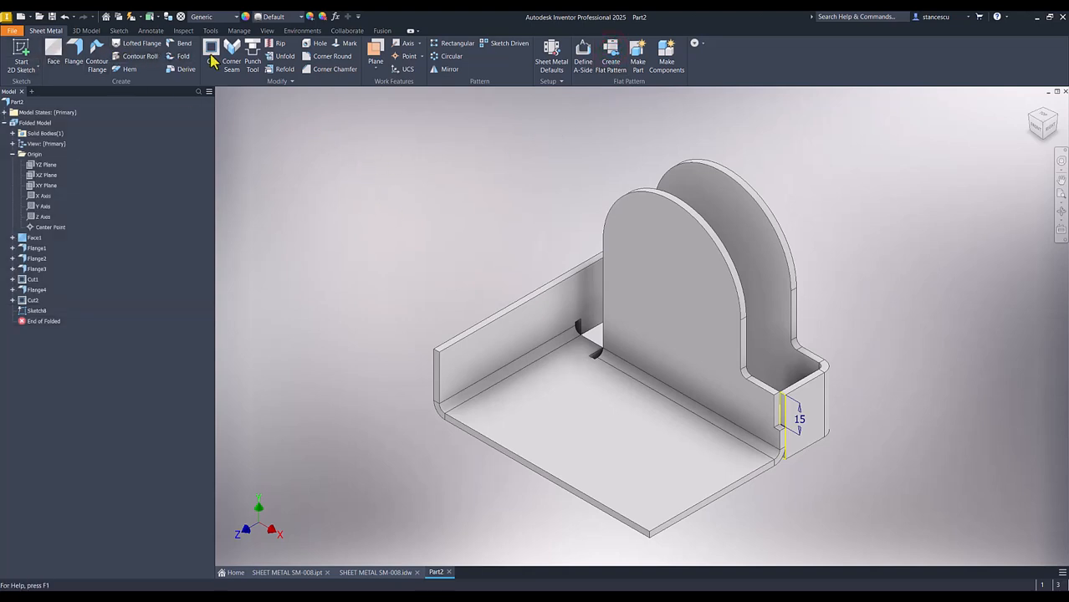
Extrude the rectangle outward from the side flange's end face by the Thickness parameter, joining it to the body to fill the upright's notch.
{"action": "left_click", "coordinate": [87, 31]}
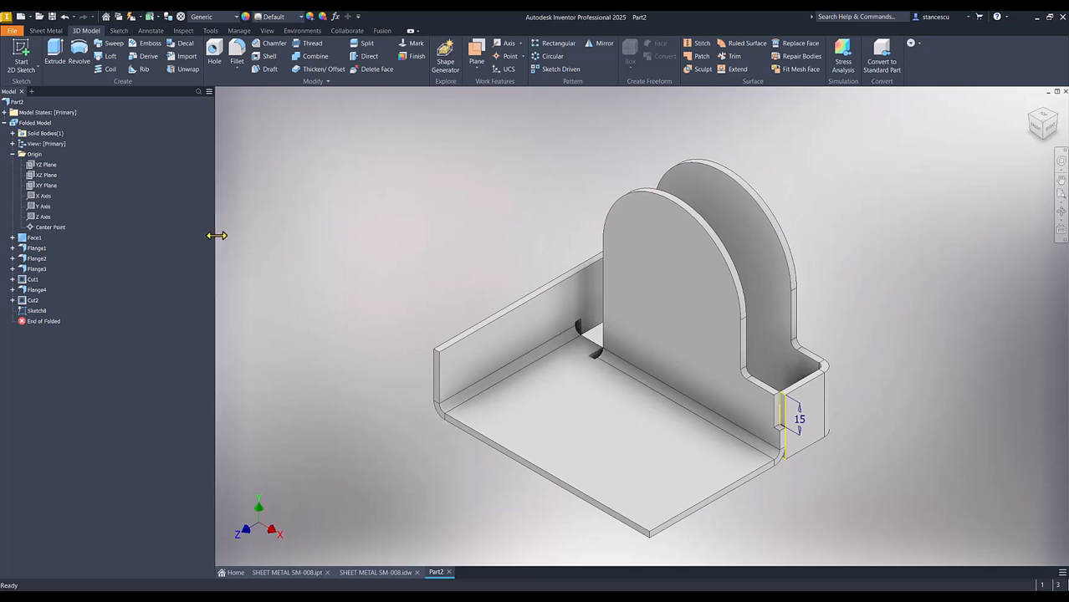
{"action": "left_click", "coordinate": [55, 54]}
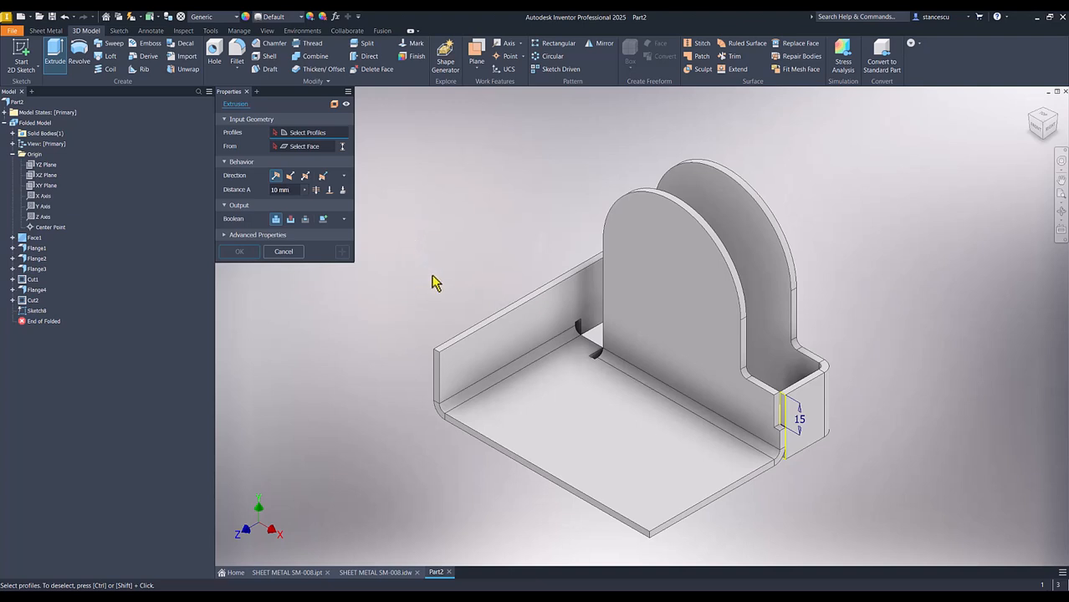
{"action": "scroll", "coordinate": [714, 435], "scroll_direction": "down", "scroll_amount": 3}
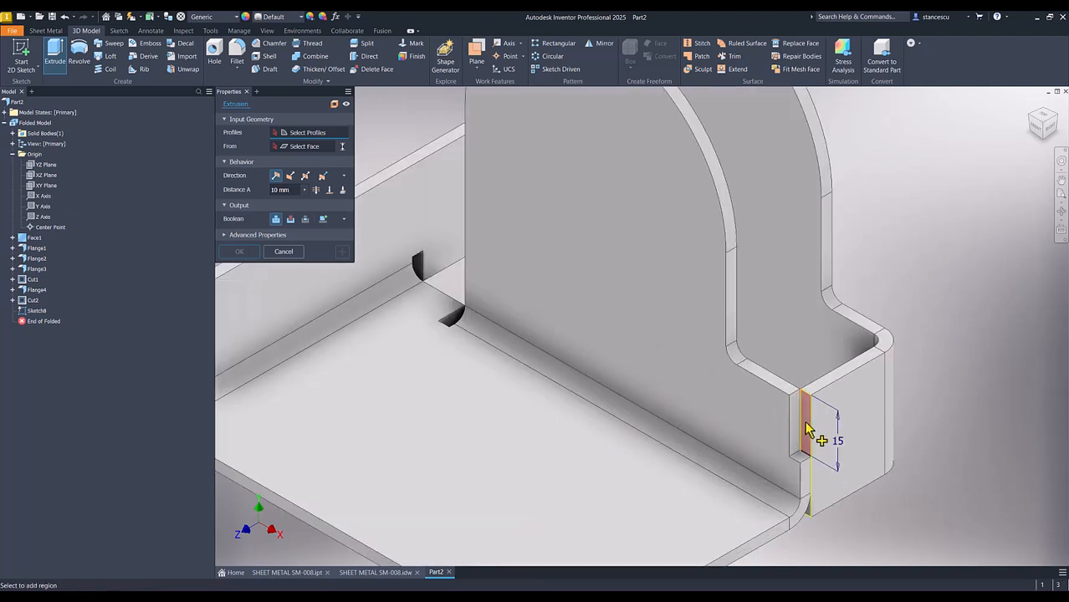
{"action": "left_click", "coordinate": [806, 428]}
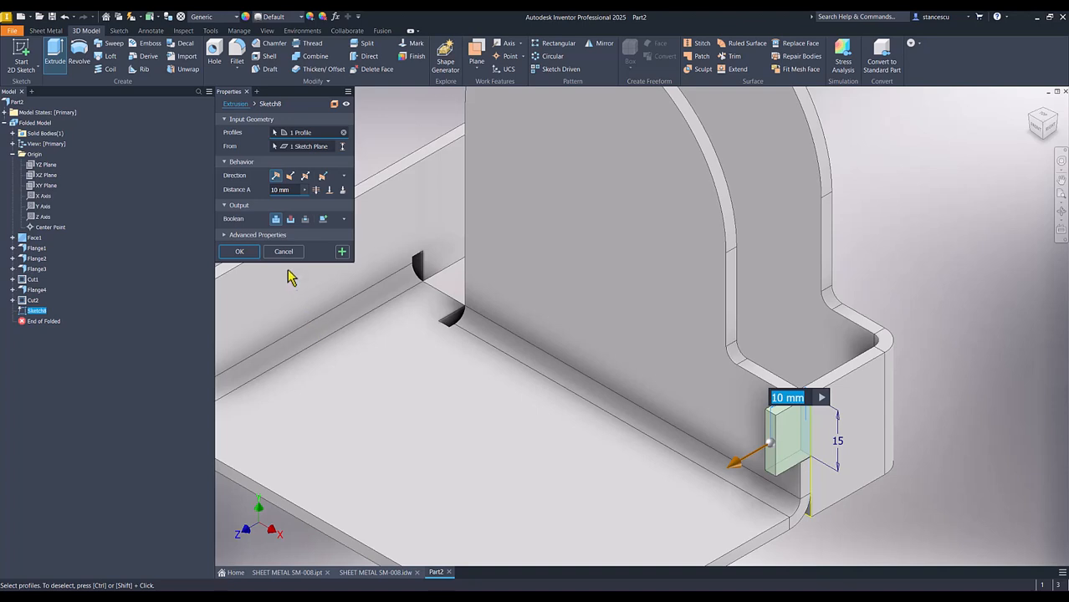
{"action": "left_click", "coordinate": [292, 190]}
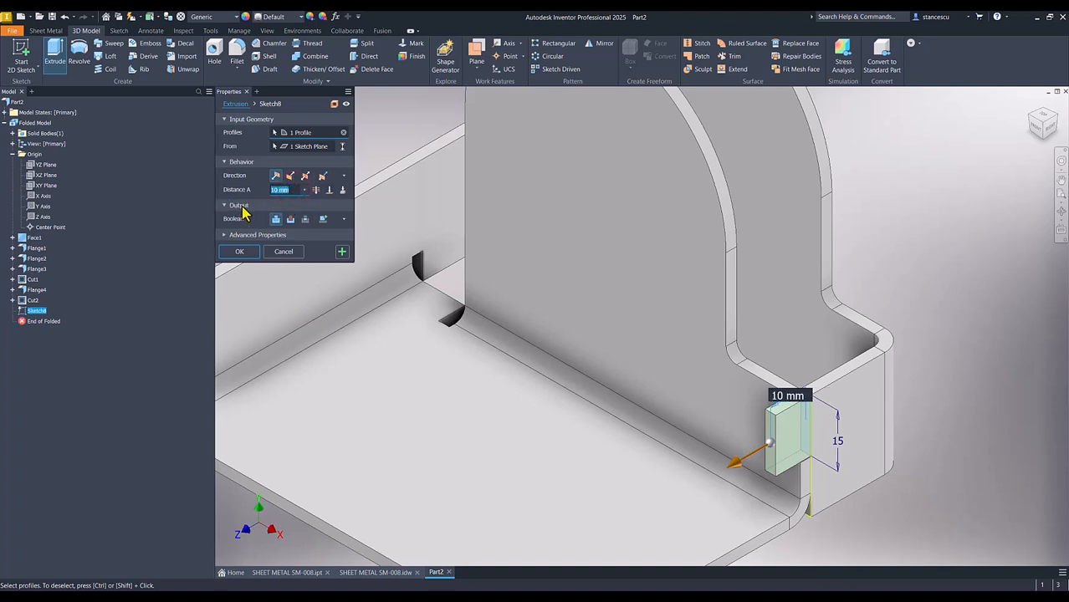
{"action": "left_click", "coordinate": [303, 191]}
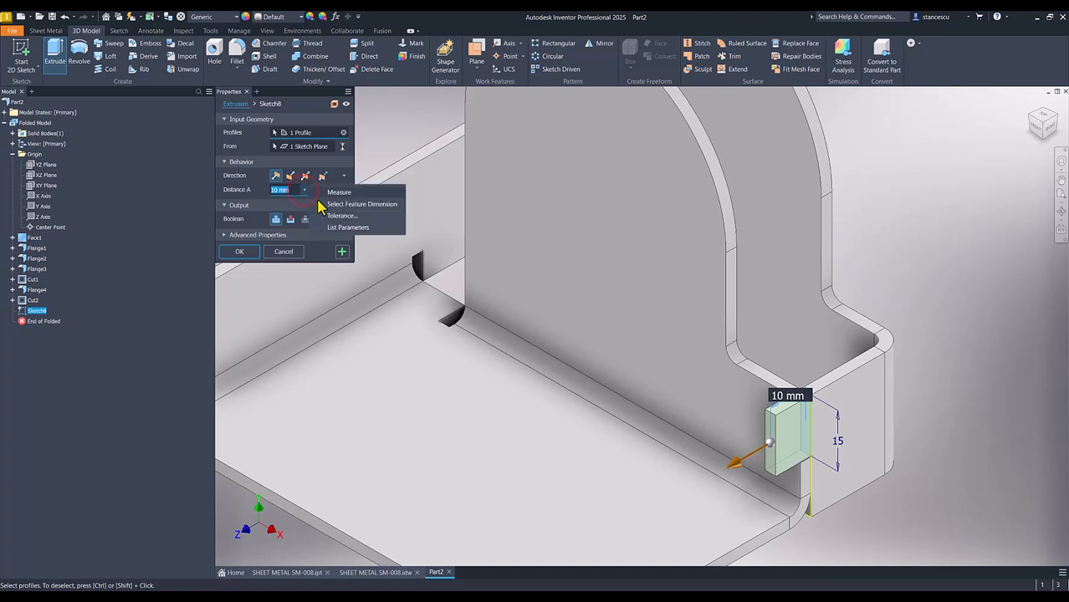
{"action": "left_click", "coordinate": [348, 227]}
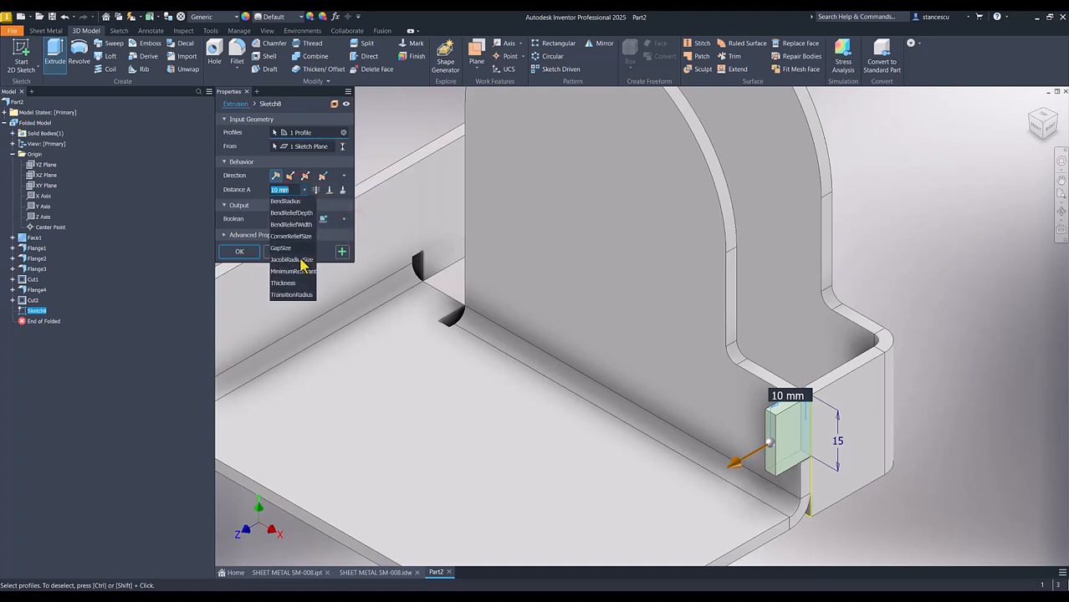
{"action": "left_click", "coordinate": [282, 283]}
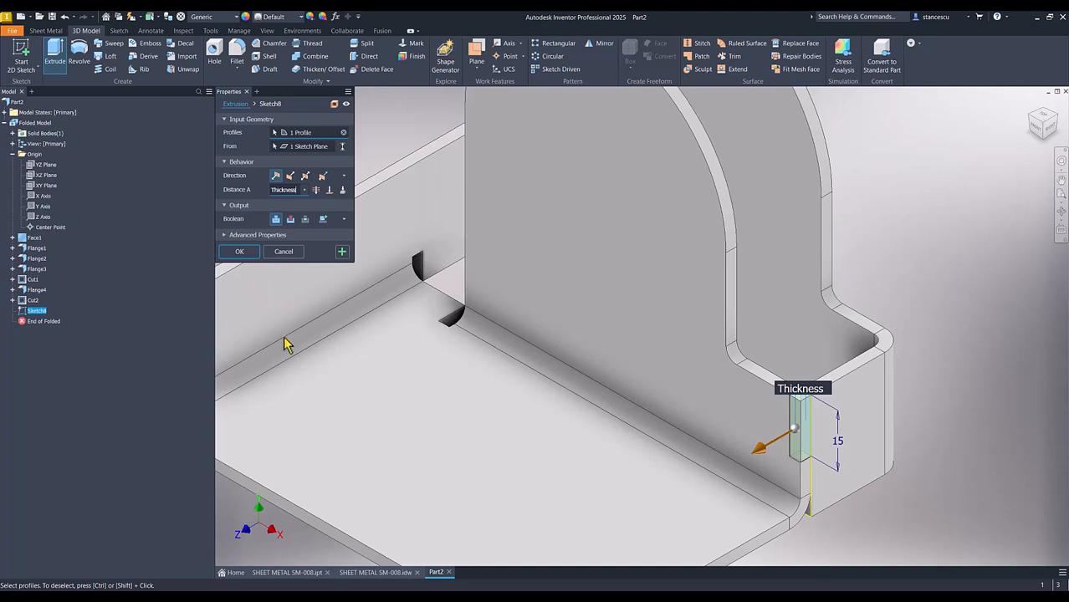
{"action": "left_click", "coordinate": [241, 253]}
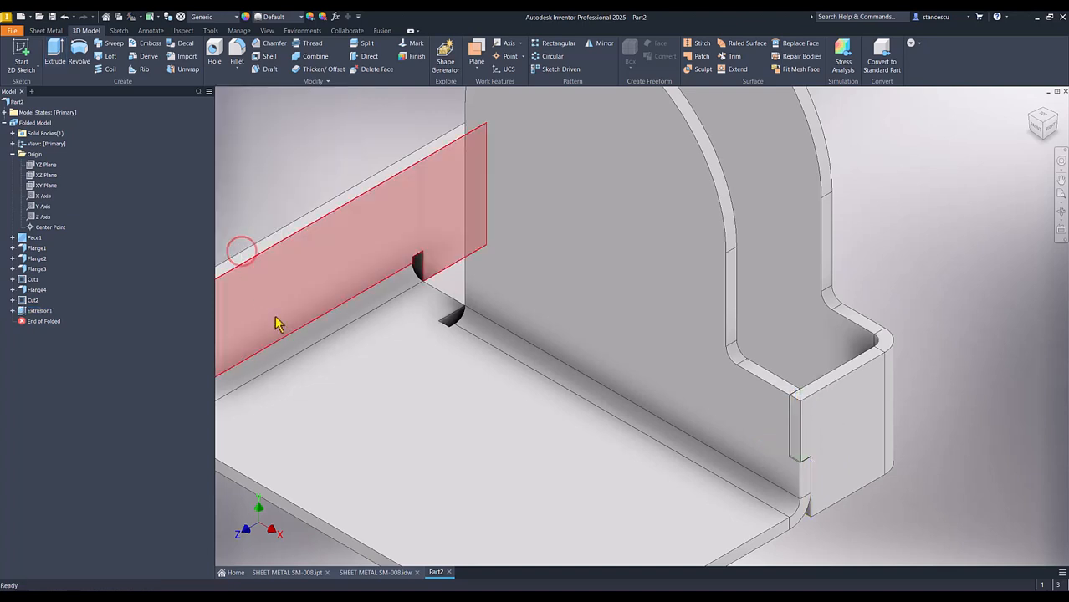
{"action": "middle_click_drag", "start_coordinate": [816, 384], "coordinate": [959, 370], "text": "shift"}
{"action": "key", "text": "F6"}
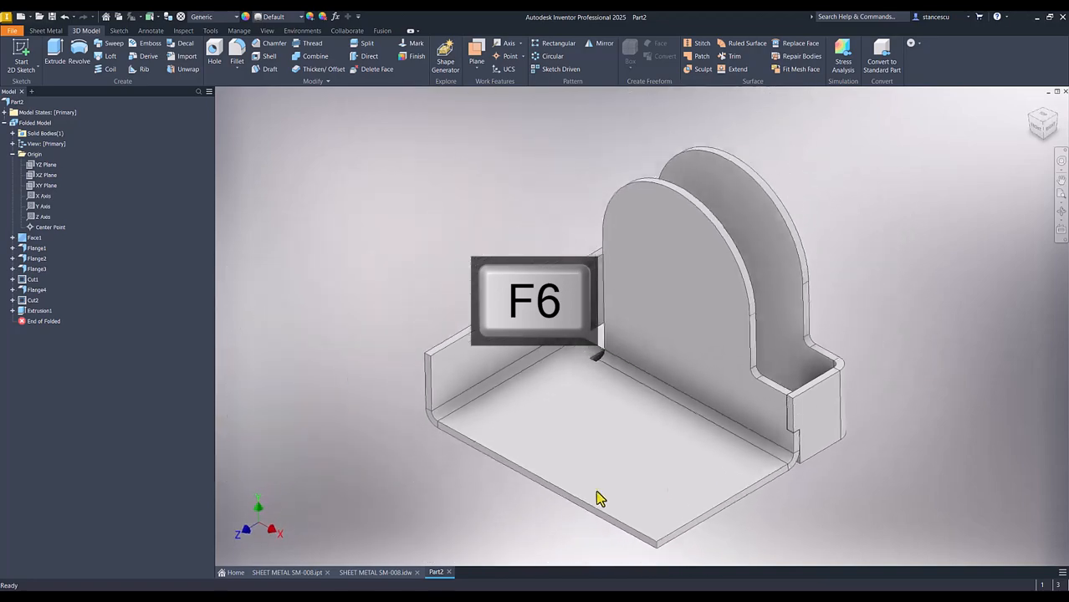
Check the base cutout dimensions in the SHEET METAL SM-008.idw drawing, and start a sketch on the base's top face in Part2.
{"action": "left_click", "coordinate": [381, 572]}
{"action": "key", "text": "Num_Lock"}
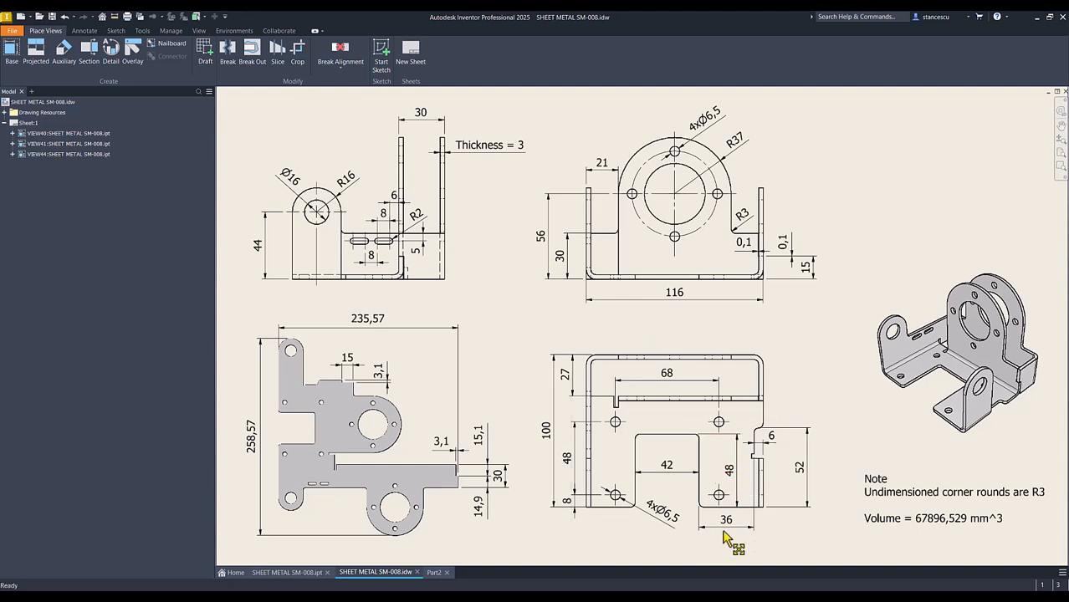
{"action": "left_click", "coordinate": [433, 573]}
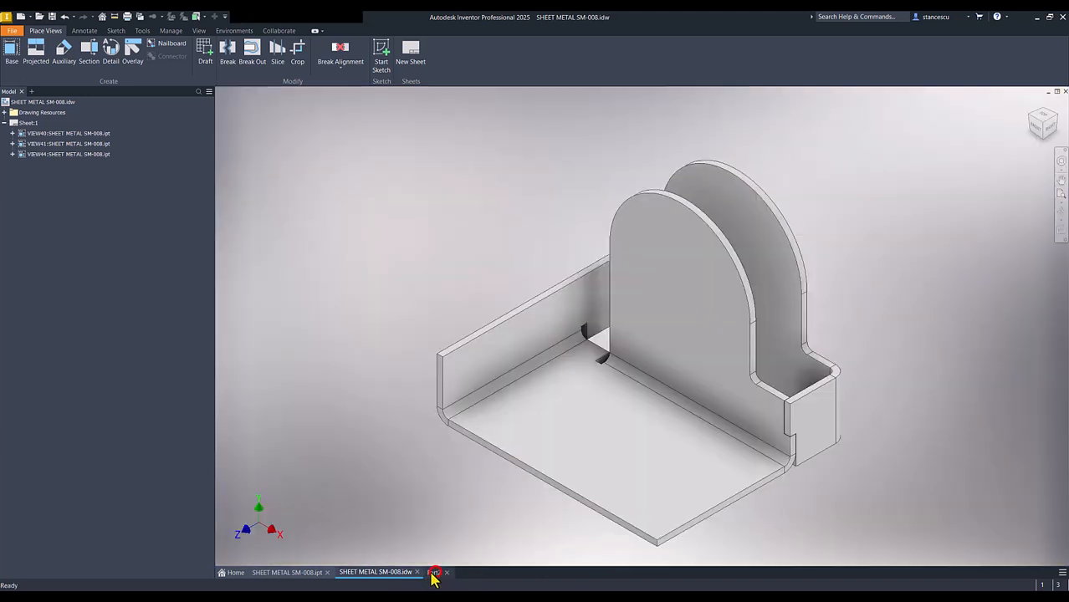
{"action": "left_click", "coordinate": [659, 474]}
{"action": "left_click", "coordinate": [736, 466]}
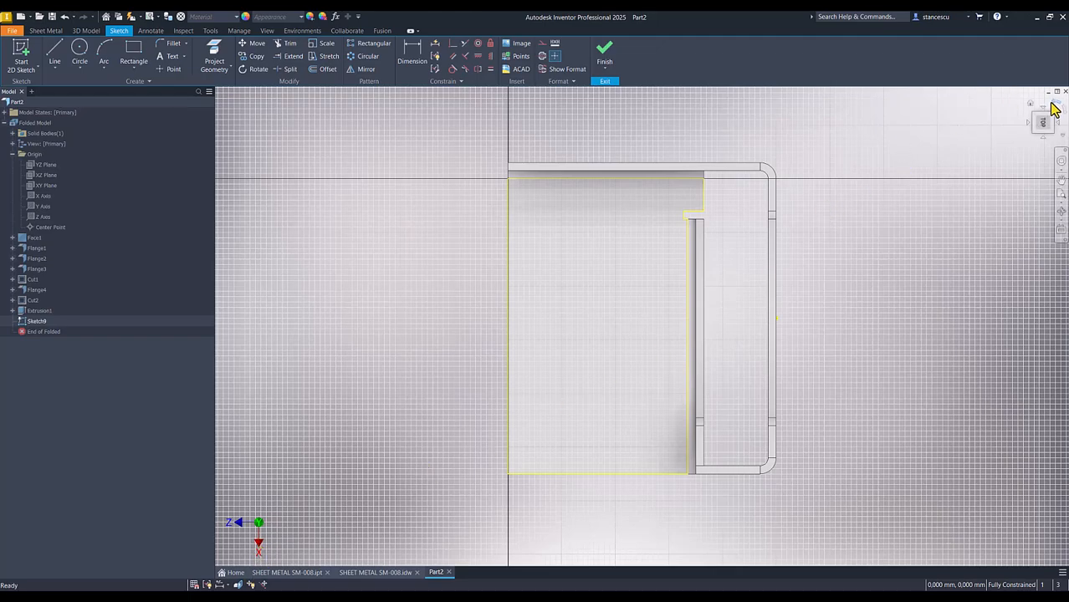
{"action": "left_click", "coordinate": [1051, 103]}
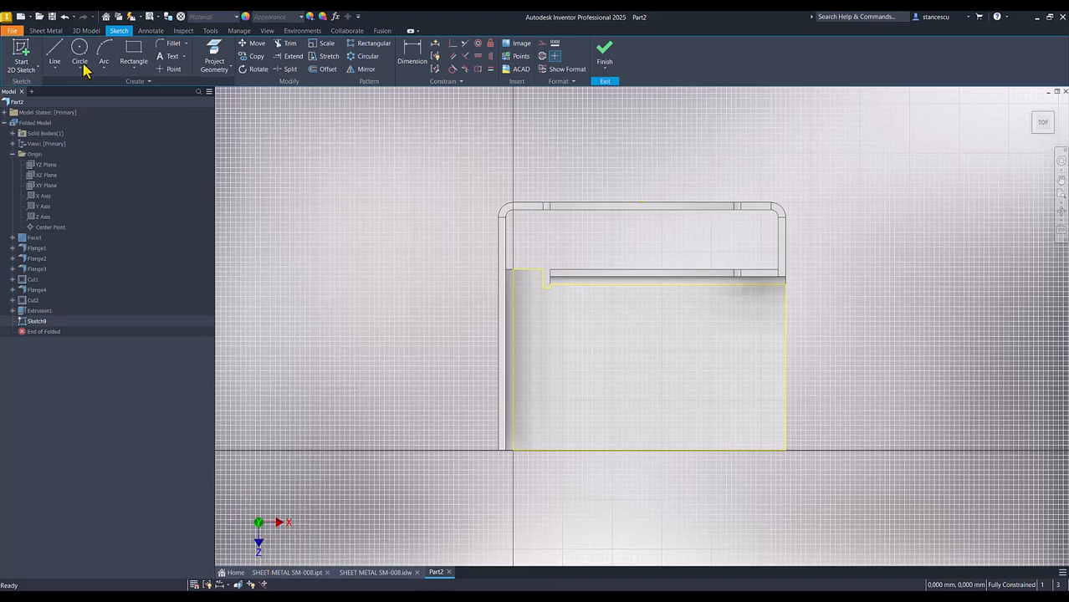
Sketch two rectangles from the base's free edge: a central one about 42 by 48 mm and one about 8 mm wide ending on the side edge.
{"action": "left_click", "coordinate": [132, 49]}
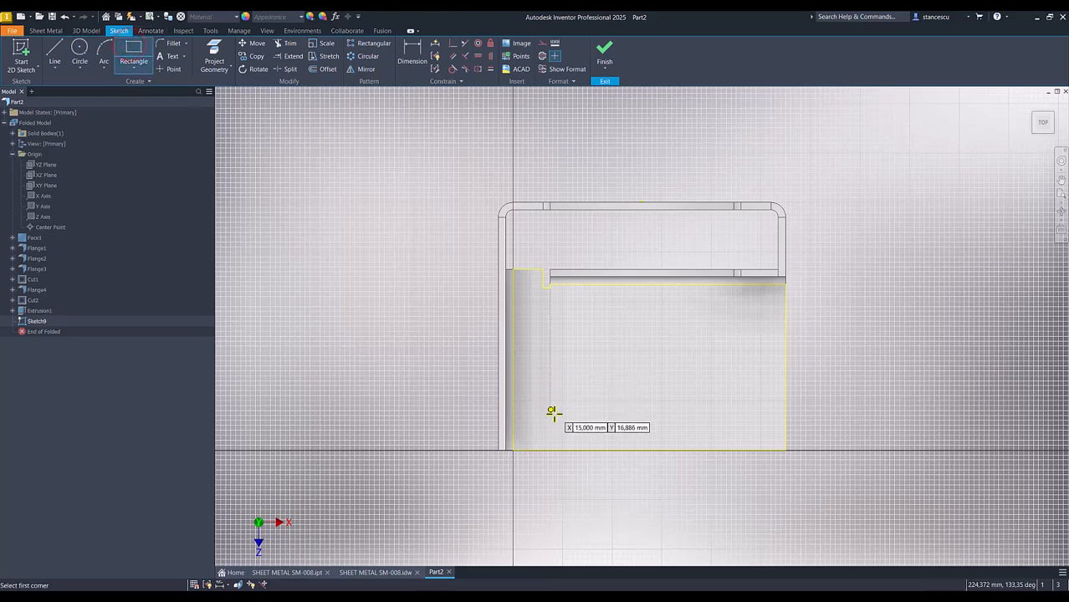
{"action": "left_click", "coordinate": [593, 452]}
{"action": "left_click", "coordinate": [696, 333]}
{"action": "left_click", "coordinate": [767, 452]}
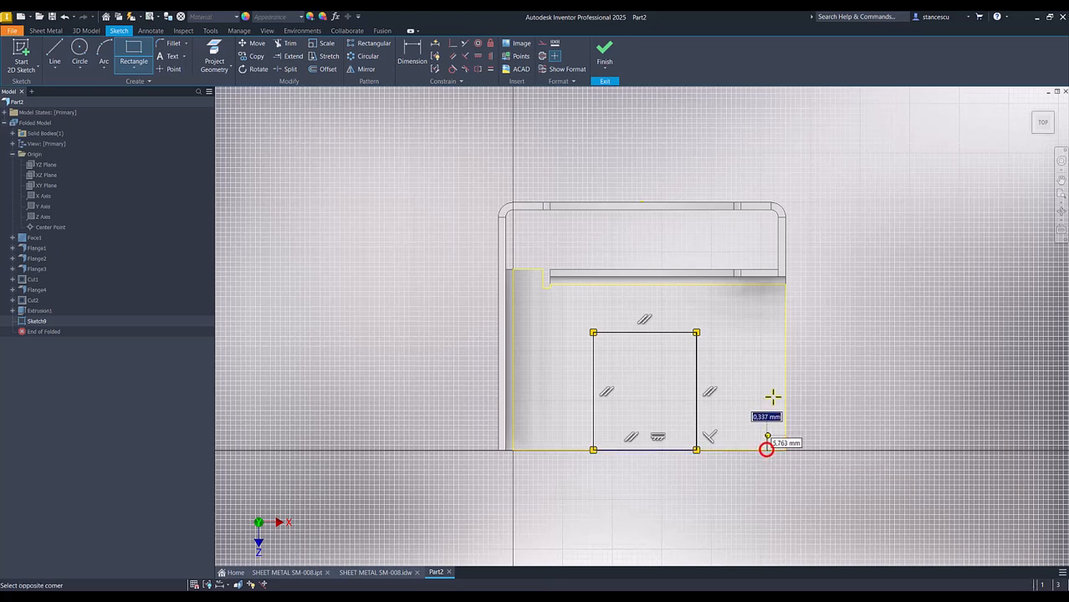
{"action": "left_click", "coordinate": [785, 345]}
{"action": "key", "text": "Escape"}
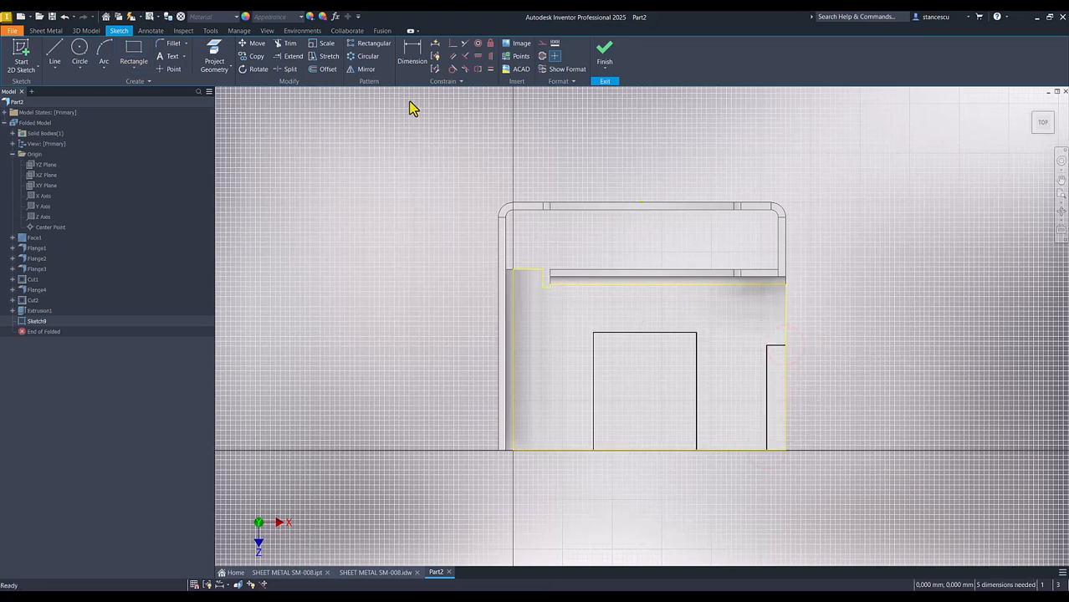
Dimension the corner rectangle 52 mm long and 6 mm wide from the base's side edge.
{"action": "left_click", "coordinate": [411, 54]}
{"action": "left_click", "coordinate": [768, 381]}
{"action": "left_click", "coordinate": [826, 385]}
{"action": "type", "text": "52"}
{"action": "key", "text": "Return"}
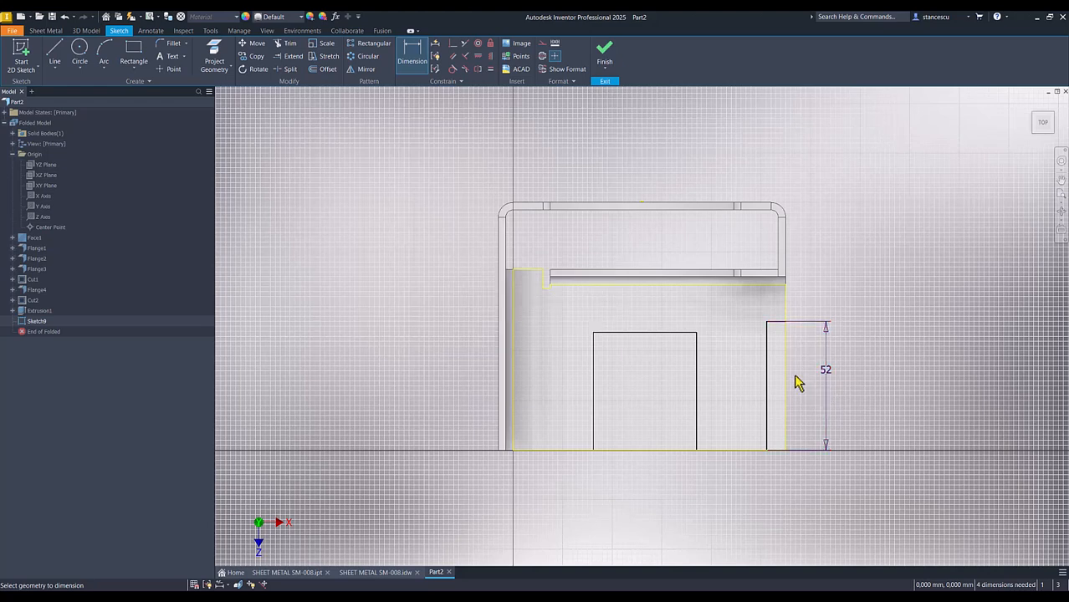
{"action": "left_click", "coordinate": [768, 354]}
{"action": "left_click", "coordinate": [785, 355]}
{"action": "left_click", "coordinate": [807, 361]}
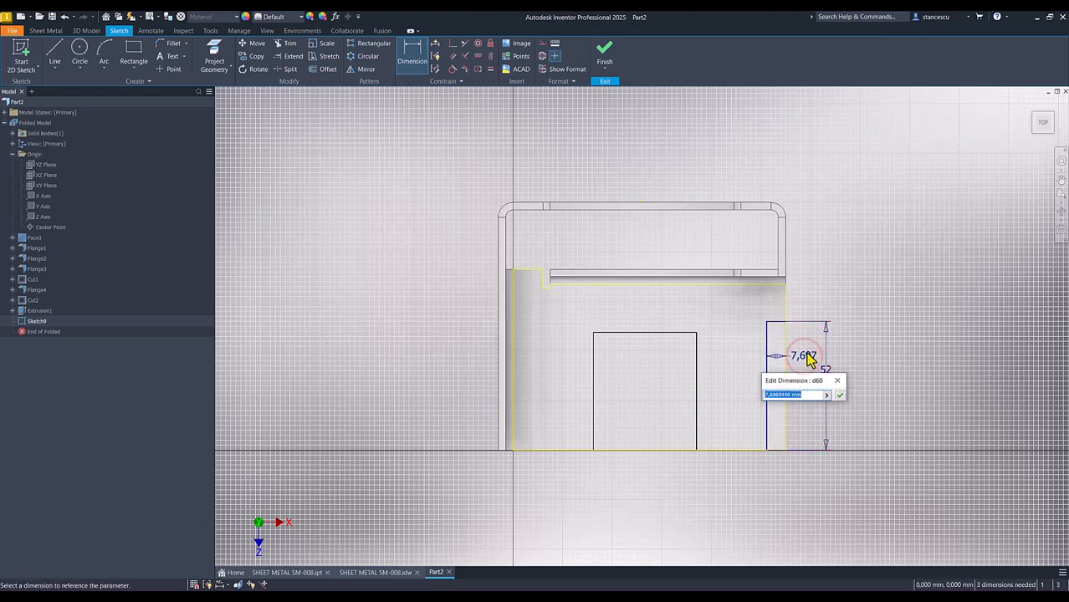
{"action": "type", "text": "6"}
{"action": "key", "text": "Return"}
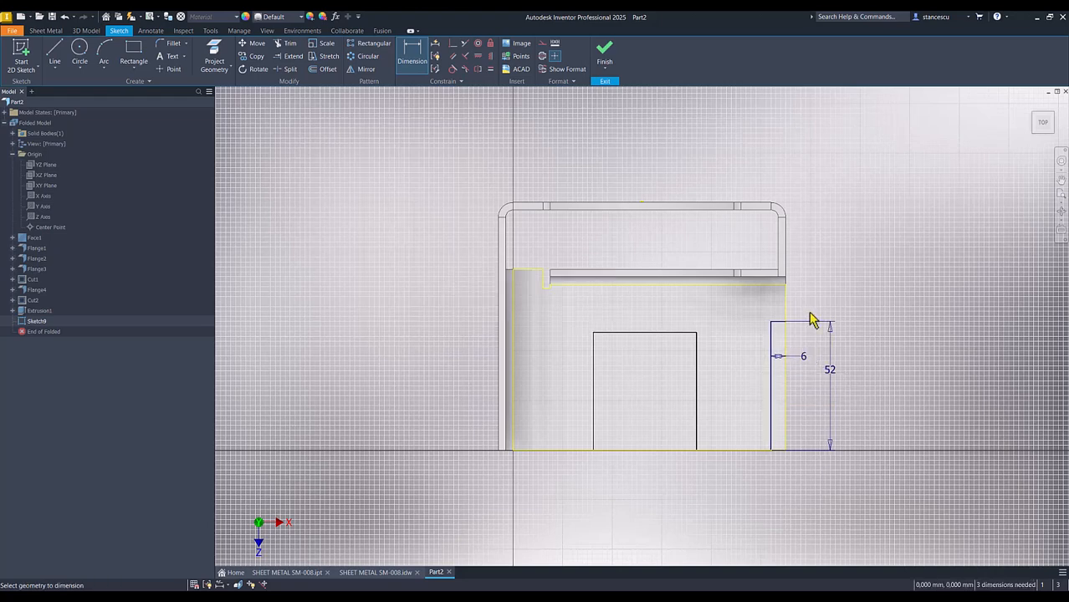
Dimension the central rectangle 42 mm wide and 48 mm deep from the base's free edge.
{"action": "left_click", "coordinate": [635, 334]}
{"action": "left_click", "coordinate": [636, 314]}
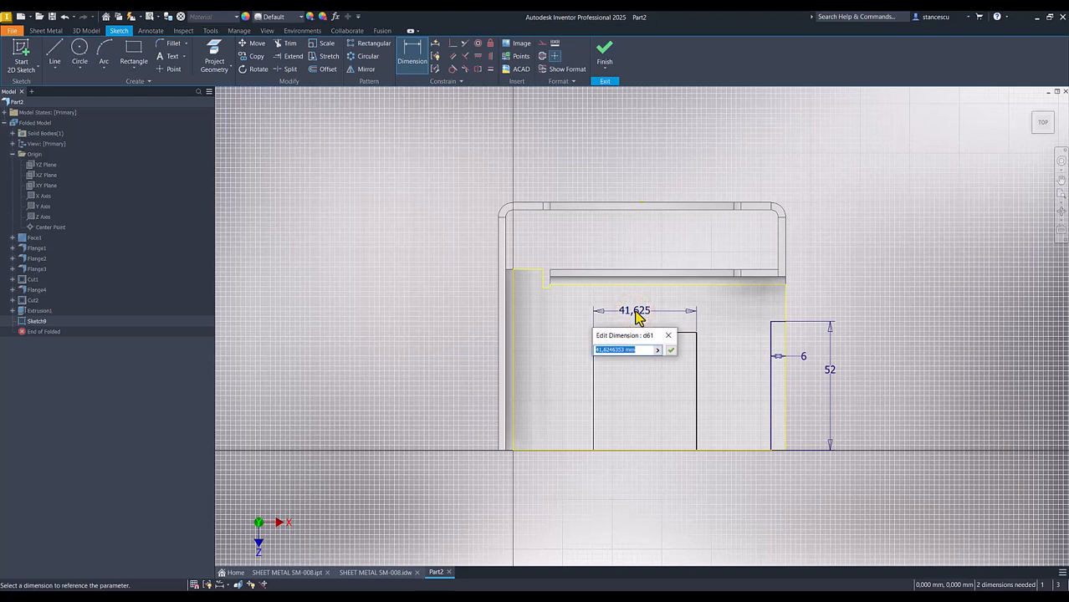
{"action": "key", "text": "Return"}
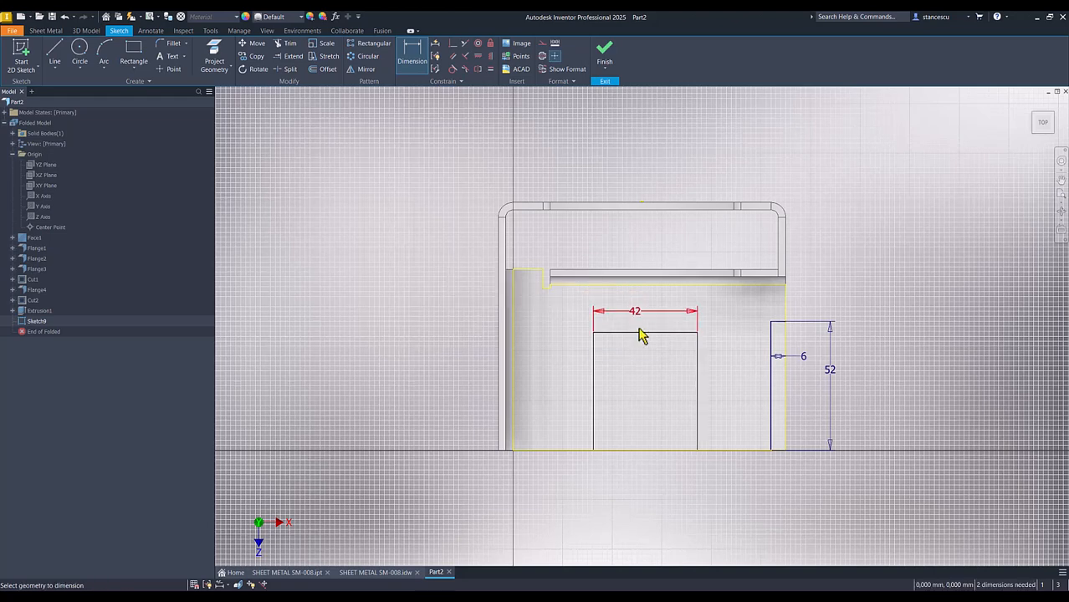
{"action": "left_click", "coordinate": [680, 334]}
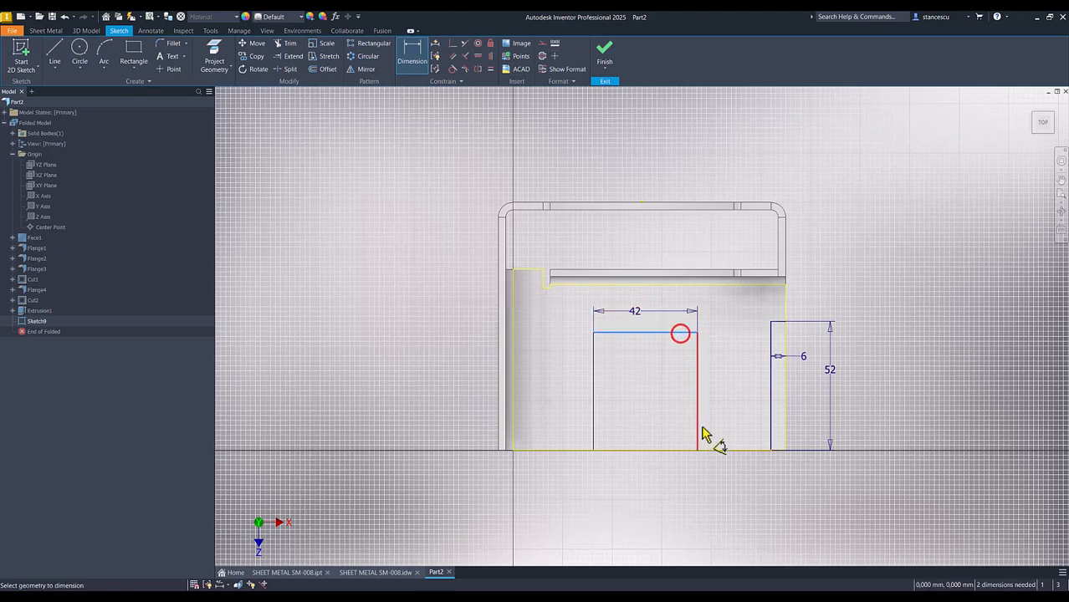
{"action": "left_click", "coordinate": [723, 449]}
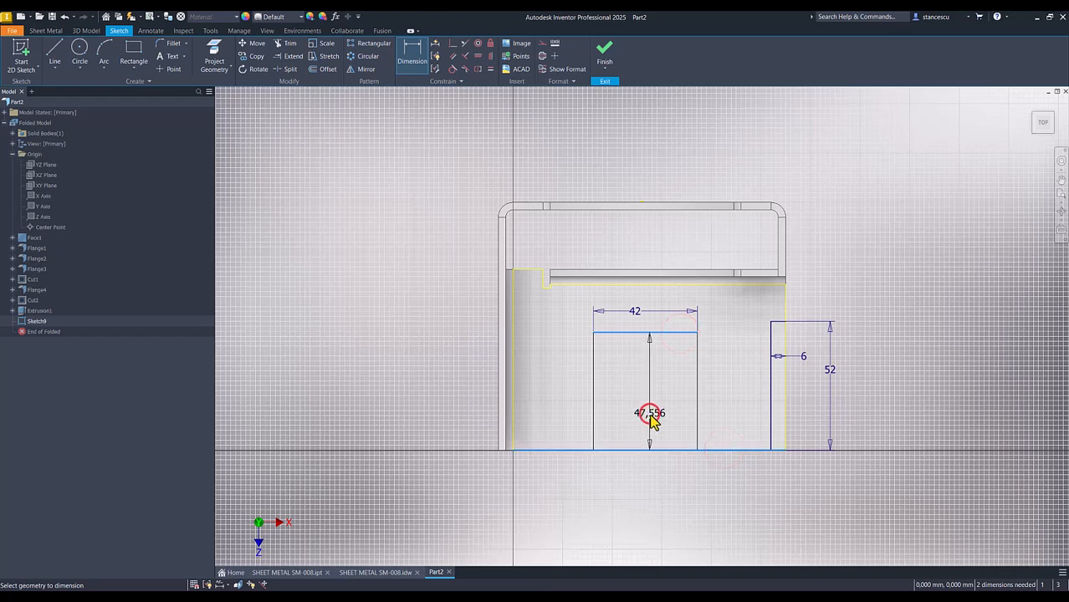
{"action": "left_click", "coordinate": [652, 421]}
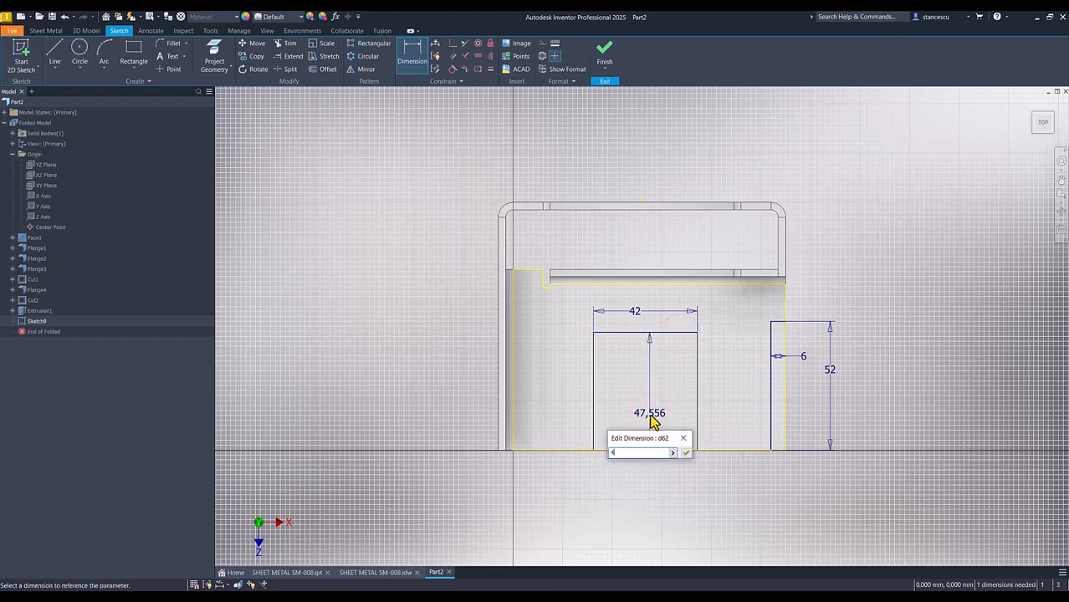
{"action": "key", "text": "Return"}
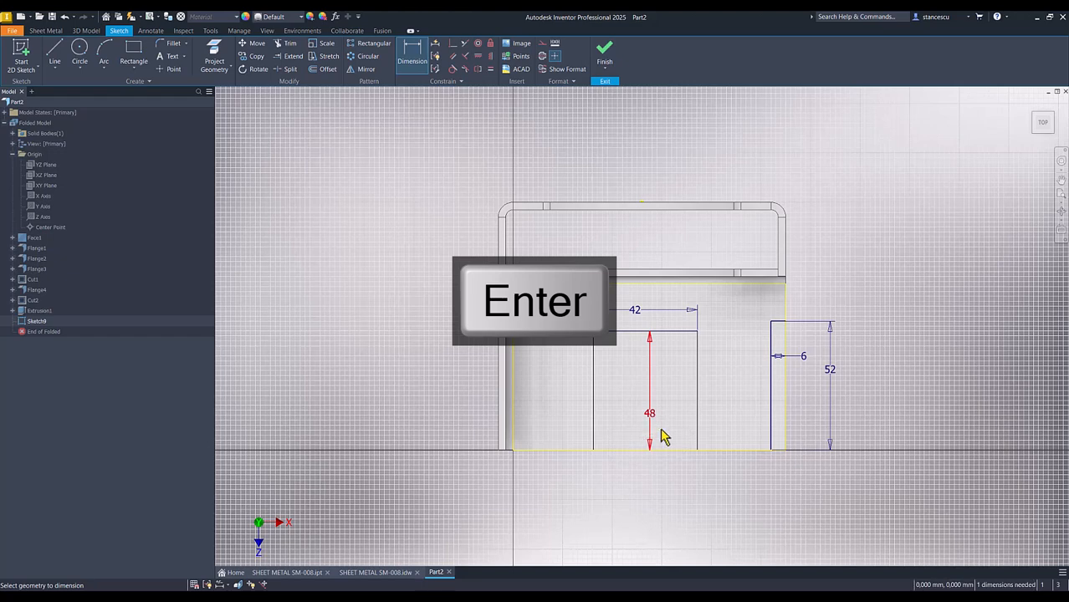
Dimension the distance between the central rectangle and the corner rectangle as 36 mm.
{"action": "left_click", "coordinate": [697, 424]}
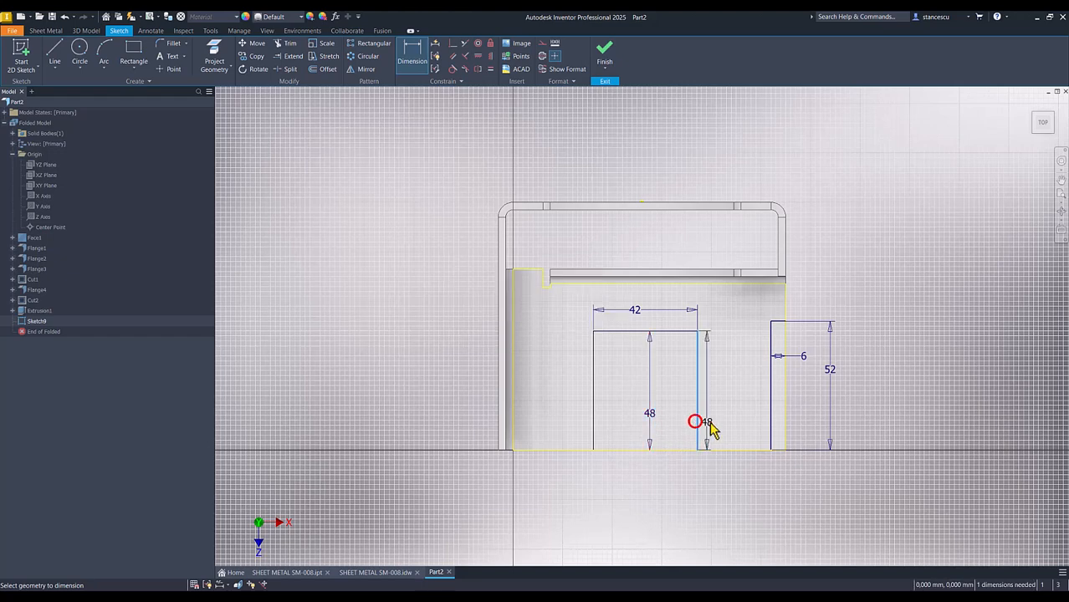
{"action": "left_click", "coordinate": [771, 433]}
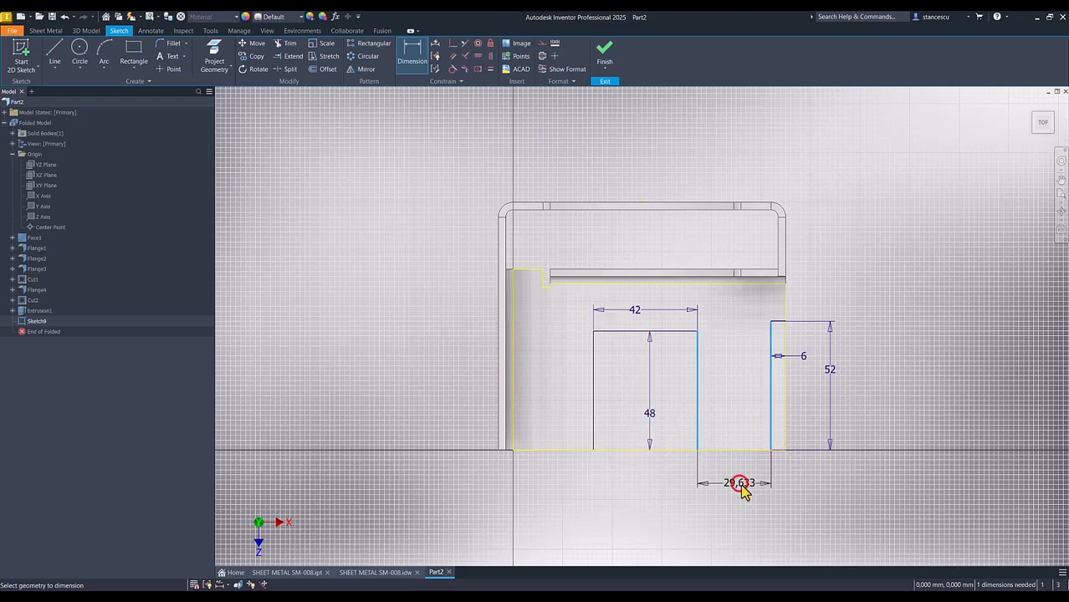
{"action": "left_click", "coordinate": [740, 485]}
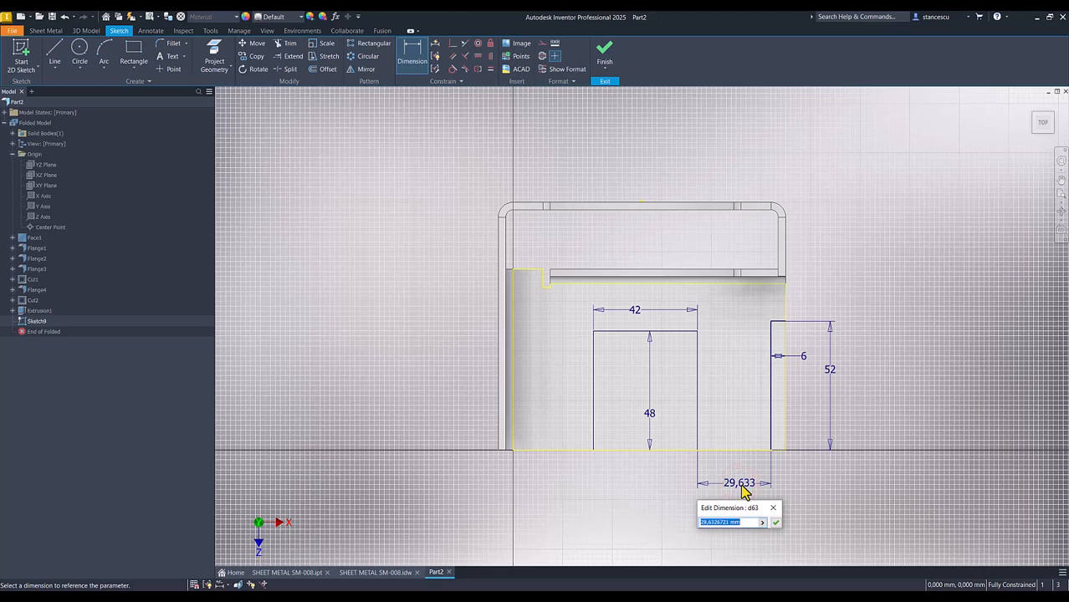
{"action": "type", "text": "36"}
{"action": "key", "text": "Return"}
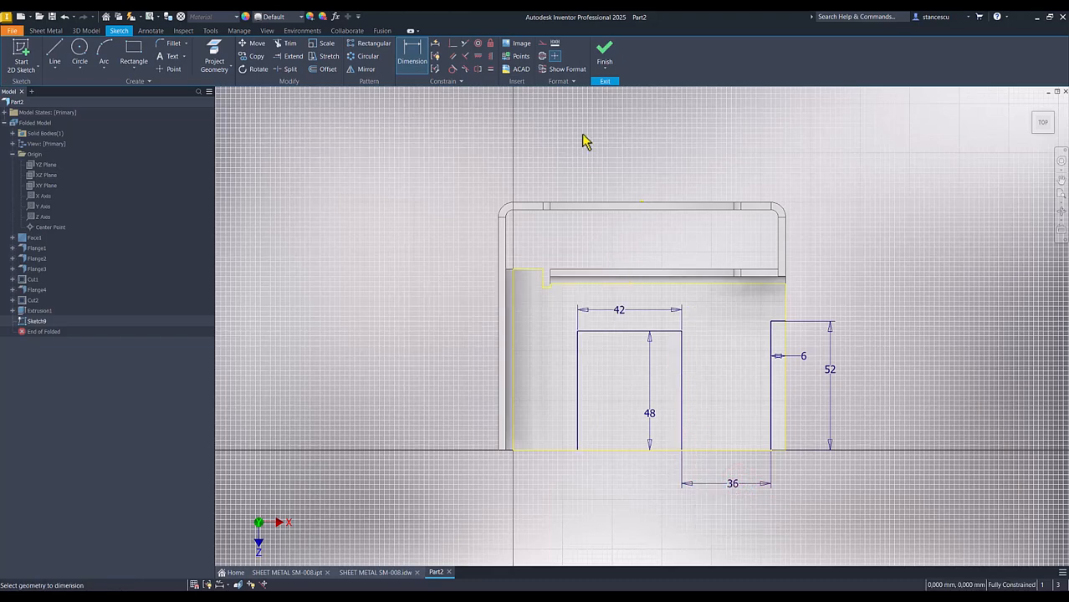
Finish the sketch and cut the central and corner rectangles through the base by the sheet Thickness.
{"action": "left_click", "coordinate": [605, 54]}
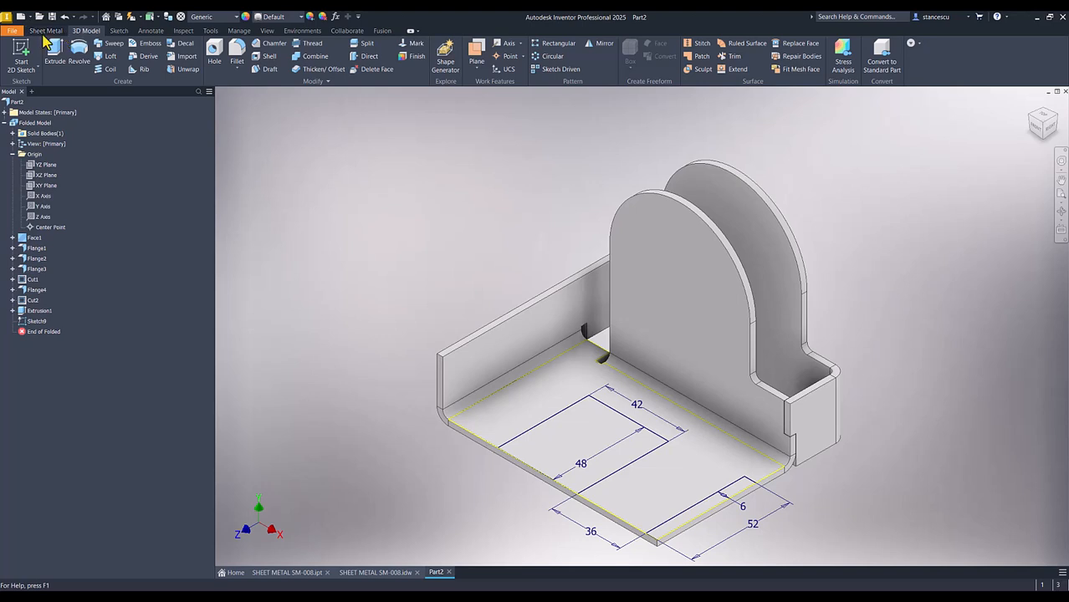
{"action": "left_click", "coordinate": [45, 32]}
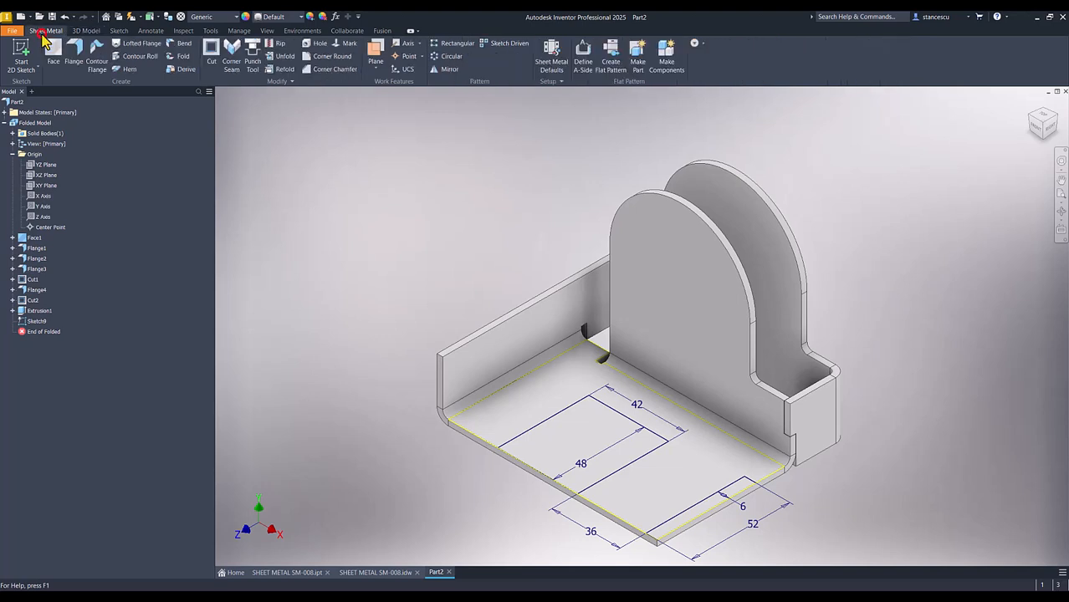
{"action": "left_click", "coordinate": [212, 54]}
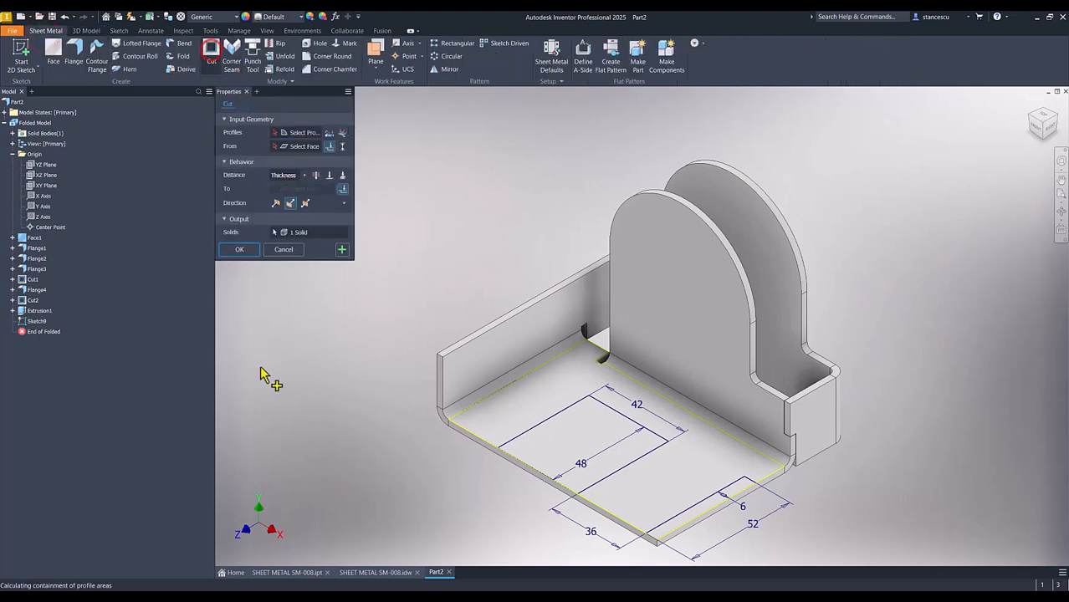
{"action": "left_click", "coordinate": [577, 450]}
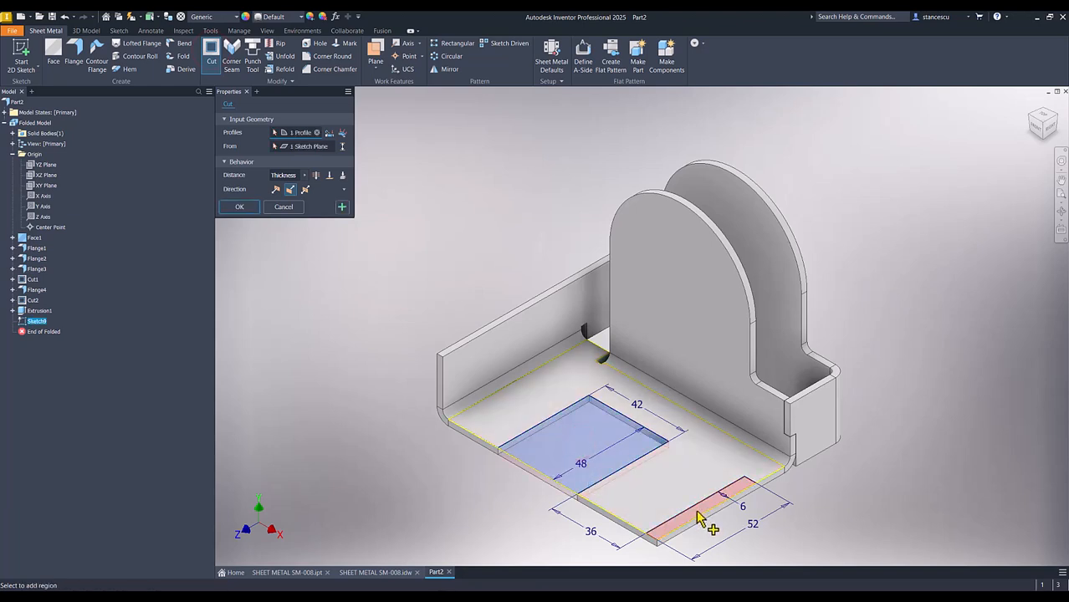
{"action": "left_click", "coordinate": [236, 207]}
Check the height, radius and location of the small rounded upright in the SHEET METAL SM-008.idw drawing, and return to Part2.
{"action": "left_click", "coordinate": [387, 574]}
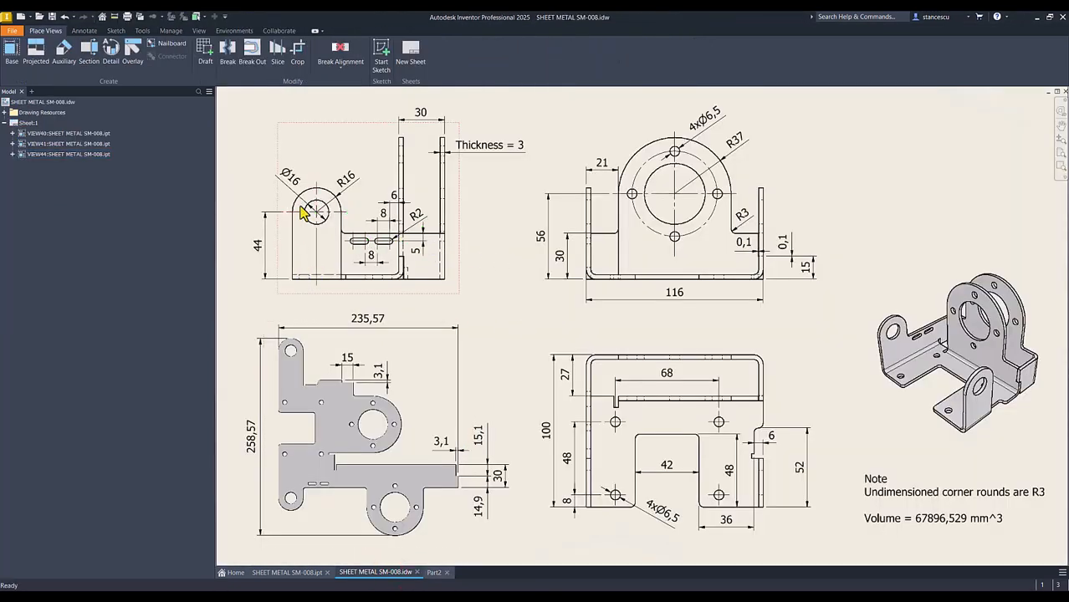
{"action": "left_click", "coordinate": [267, 280]}
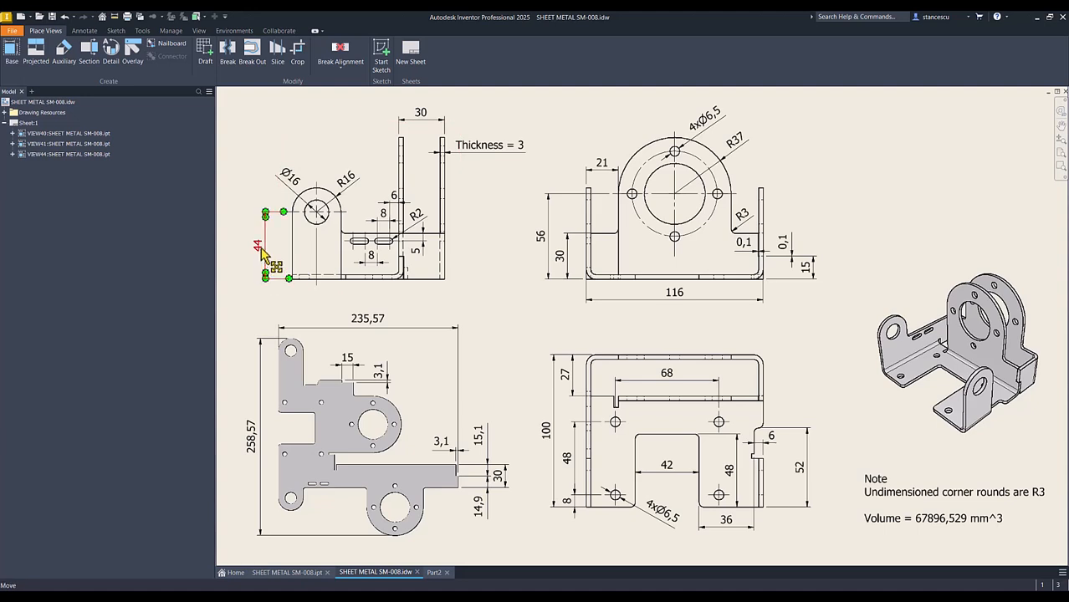
{"action": "left_click", "coordinate": [347, 179]}
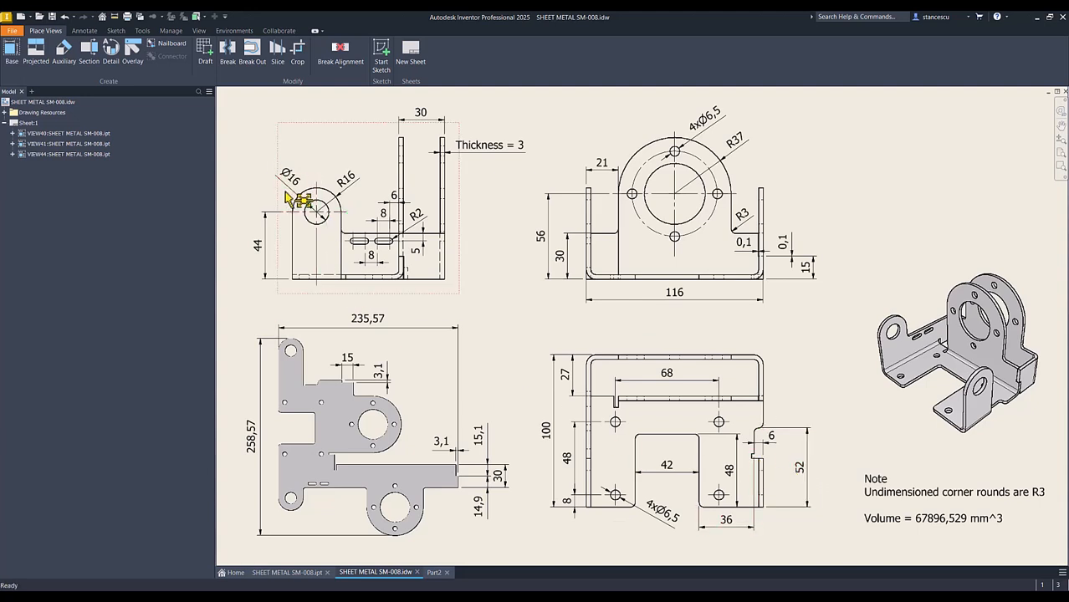
{"action": "left_click", "coordinate": [760, 446]}
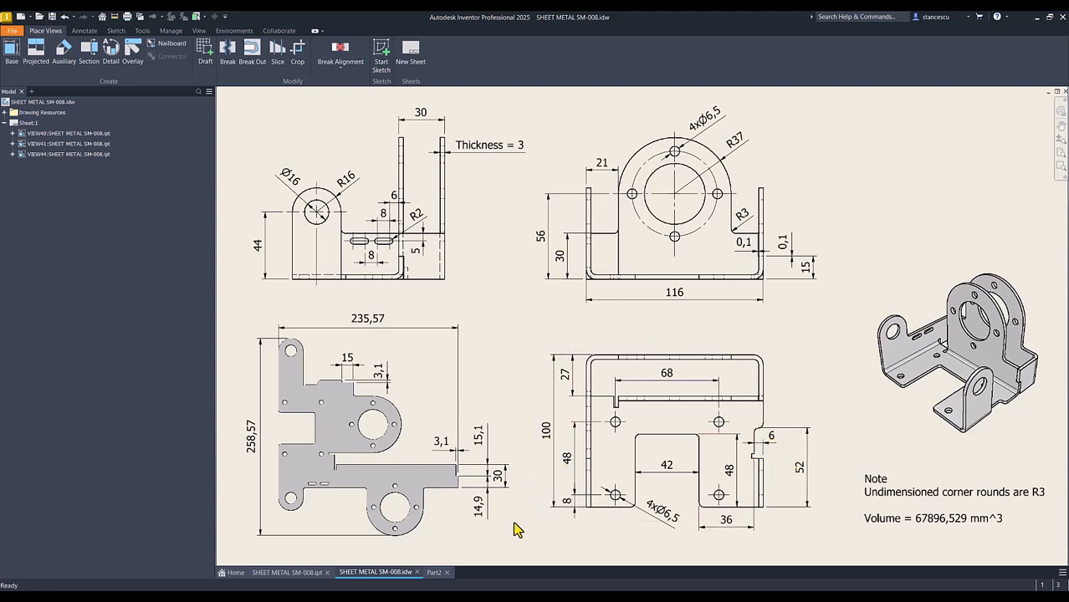
{"action": "left_click", "coordinate": [433, 573]}
{"action": "left_click", "coordinate": [290, 114]}
Create a 90° flange on the base's recessed side edge with From To width extents, offset 0 at the free-edge end and 52-2*16 at the other.
{"action": "left_click", "coordinate": [77, 51]}
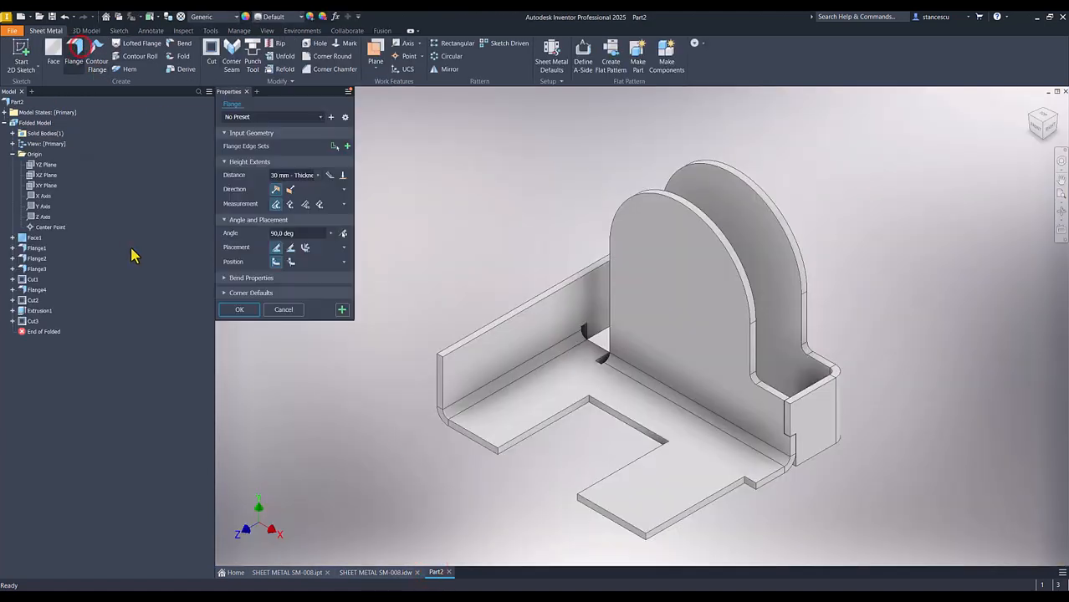
{"action": "left_click", "coordinate": [686, 515]}
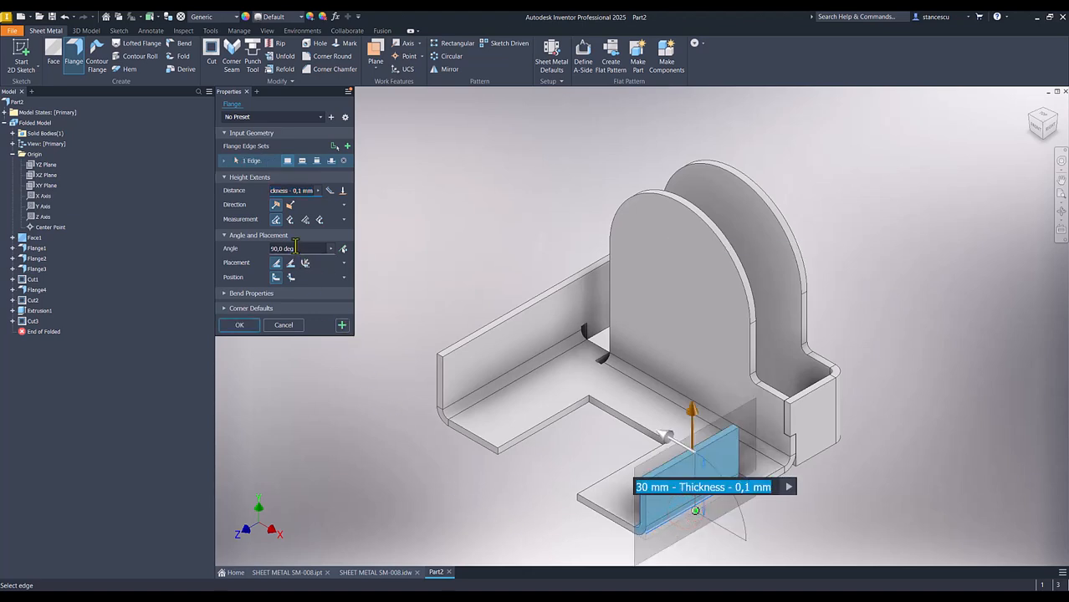
{"action": "left_click", "coordinate": [330, 161]}
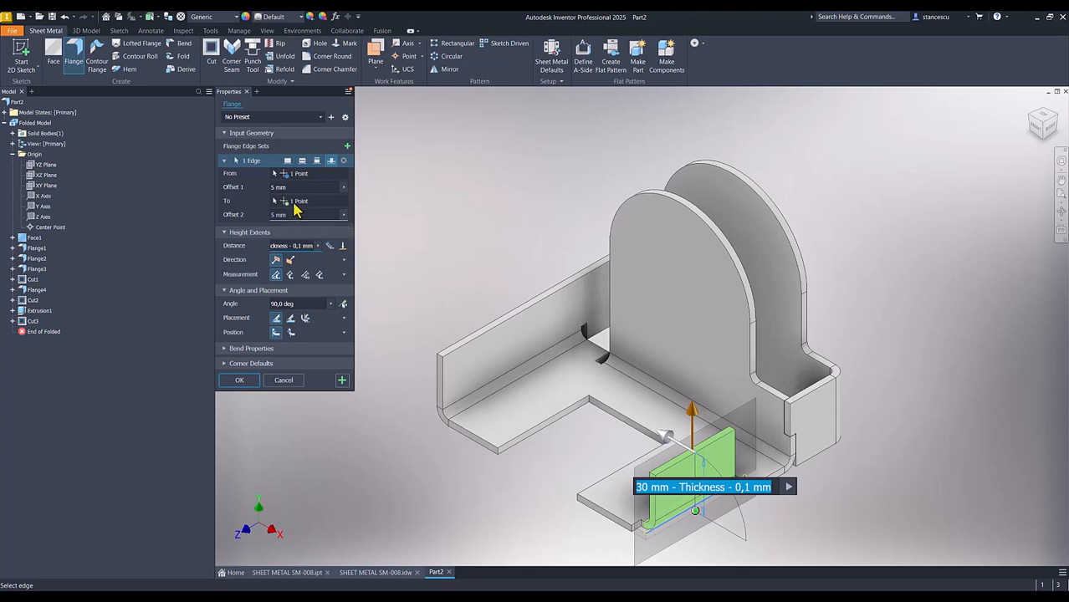
{"action": "left_click", "coordinate": [295, 188]}
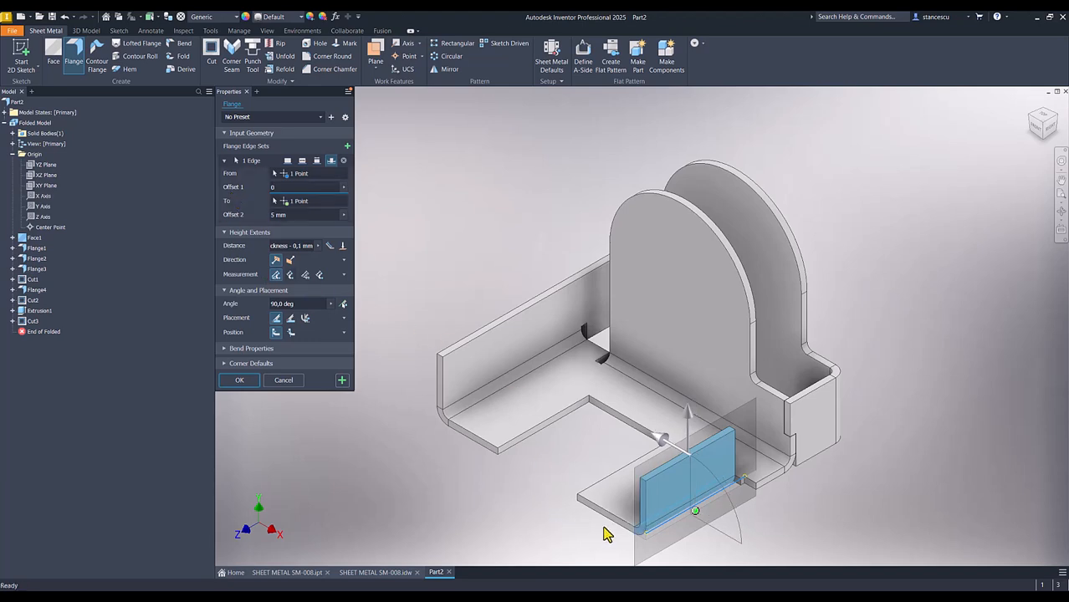
{"action": "left_click", "coordinate": [304, 216]}
{"action": "type", "text": "52,"}
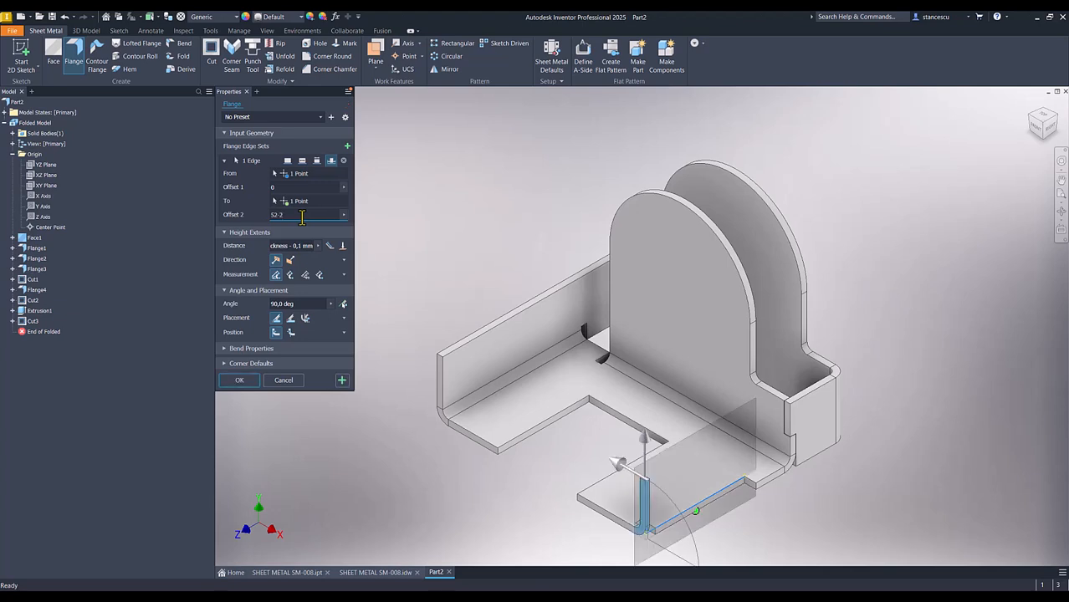
{"action": "type", "text": "5"}
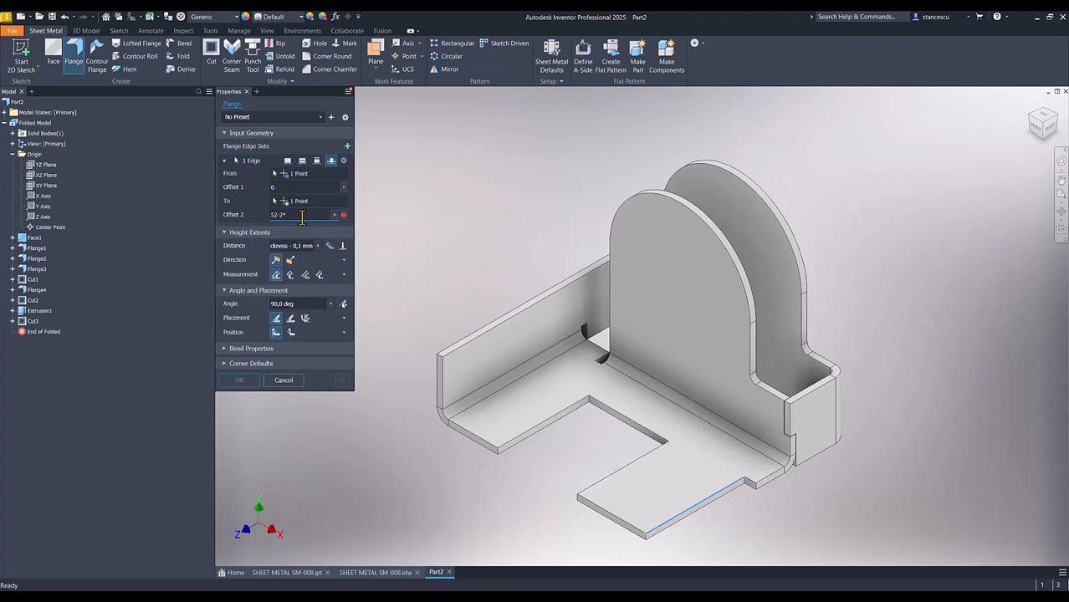
{"action": "type", "text": "1"}
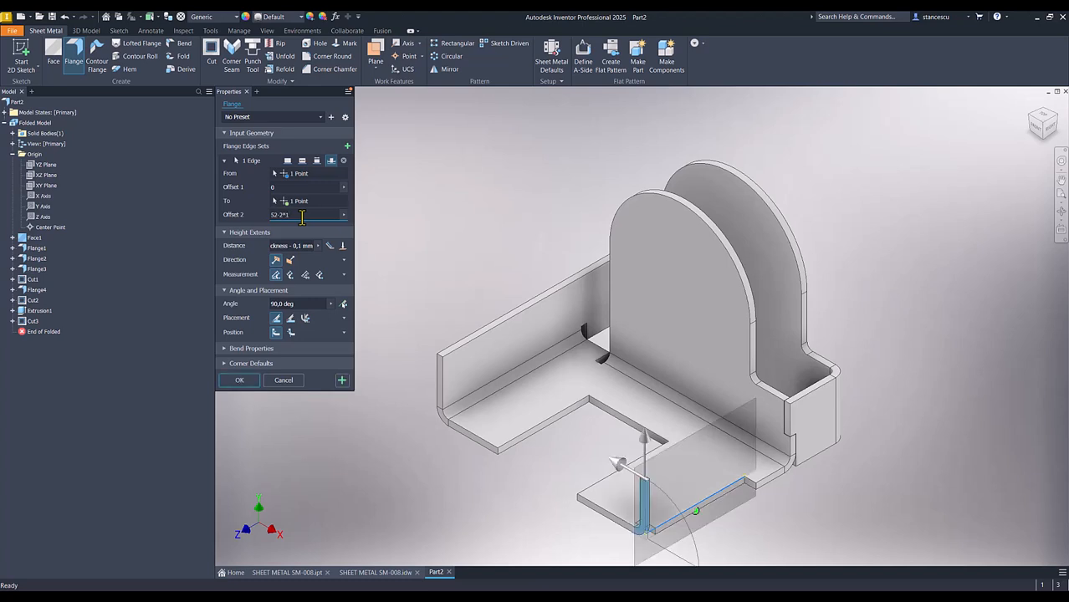
{"action": "type", "text": "6"}
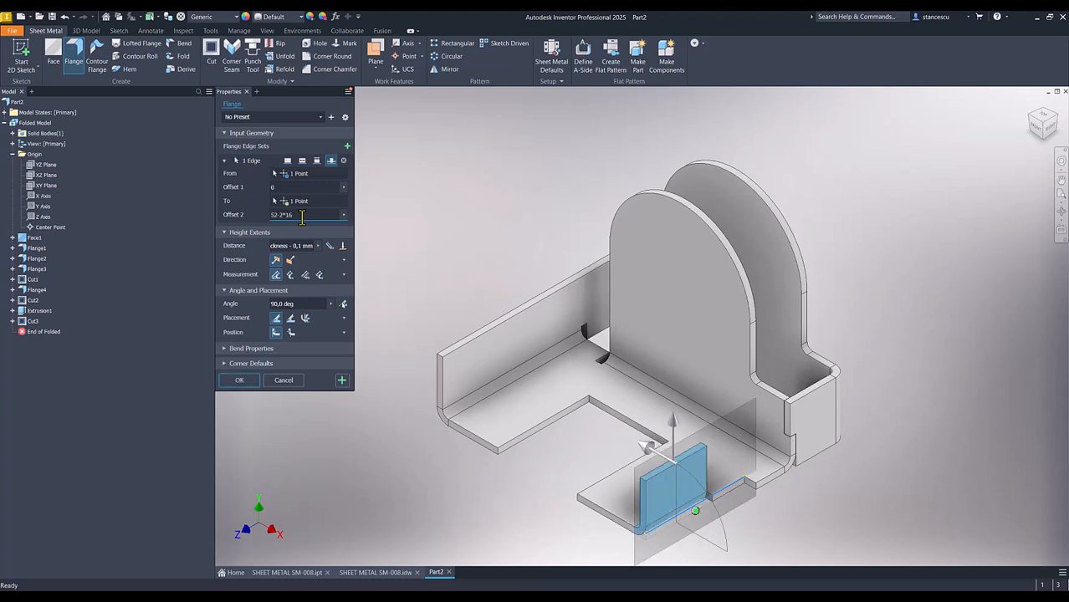
{"action": "left_click", "coordinate": [251, 381]}
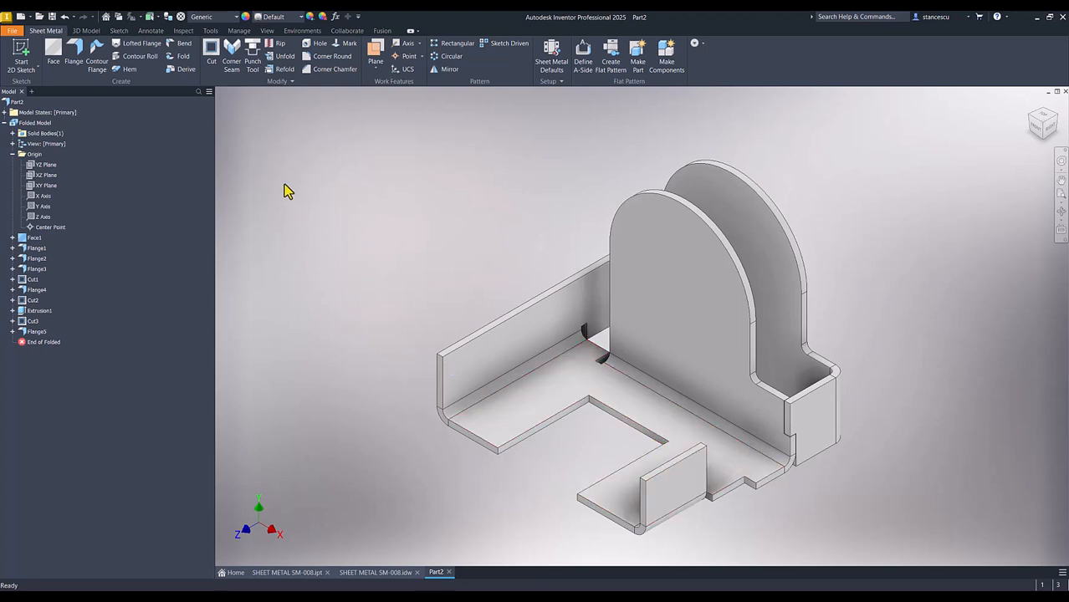
Edit the small side flange and set its height distance to 44+16.
{"action": "double_click", "coordinate": [25, 338]}
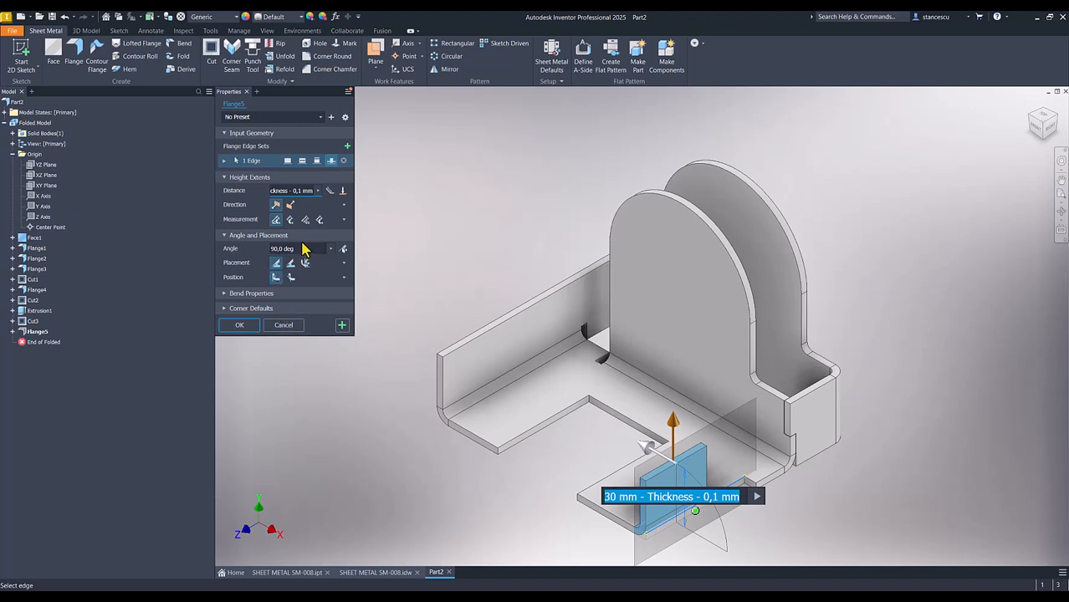
{"action": "left_click", "coordinate": [289, 189]}
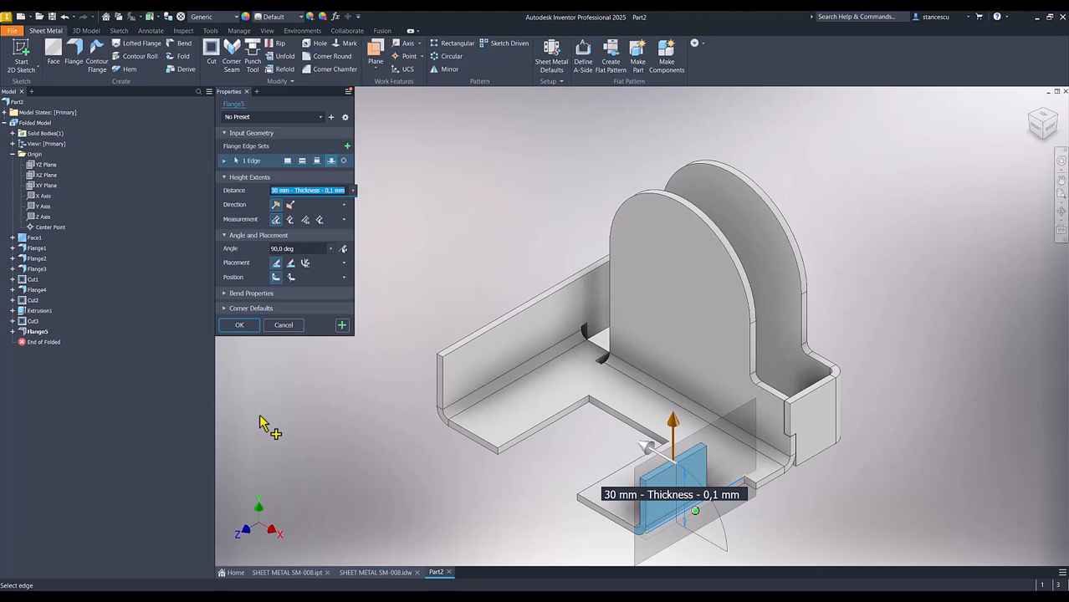
{"action": "type", "text": "44+16"}
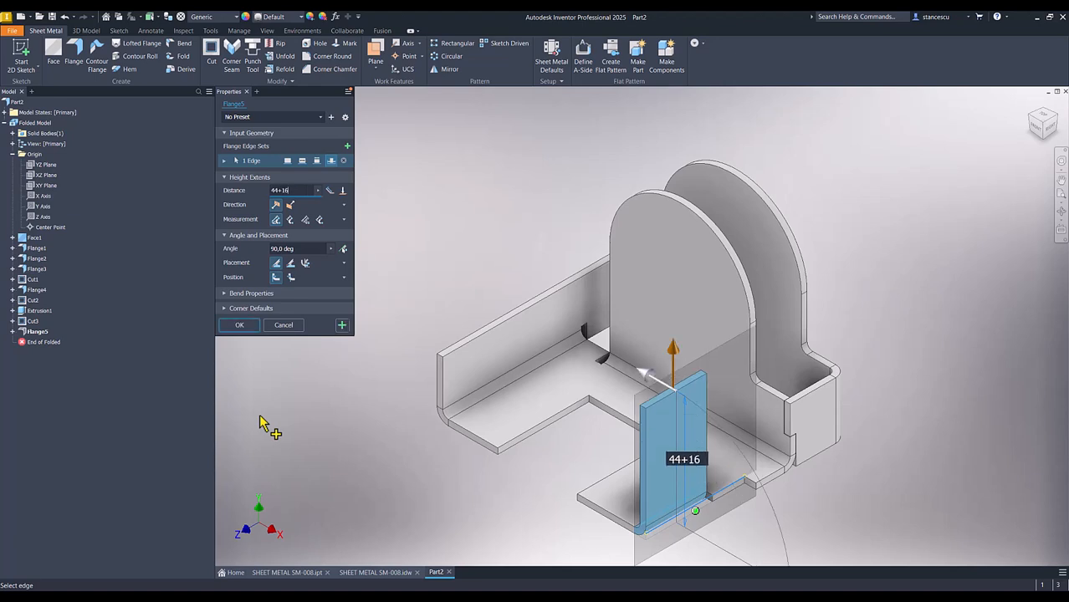
{"action": "left_click", "coordinate": [234, 325]}
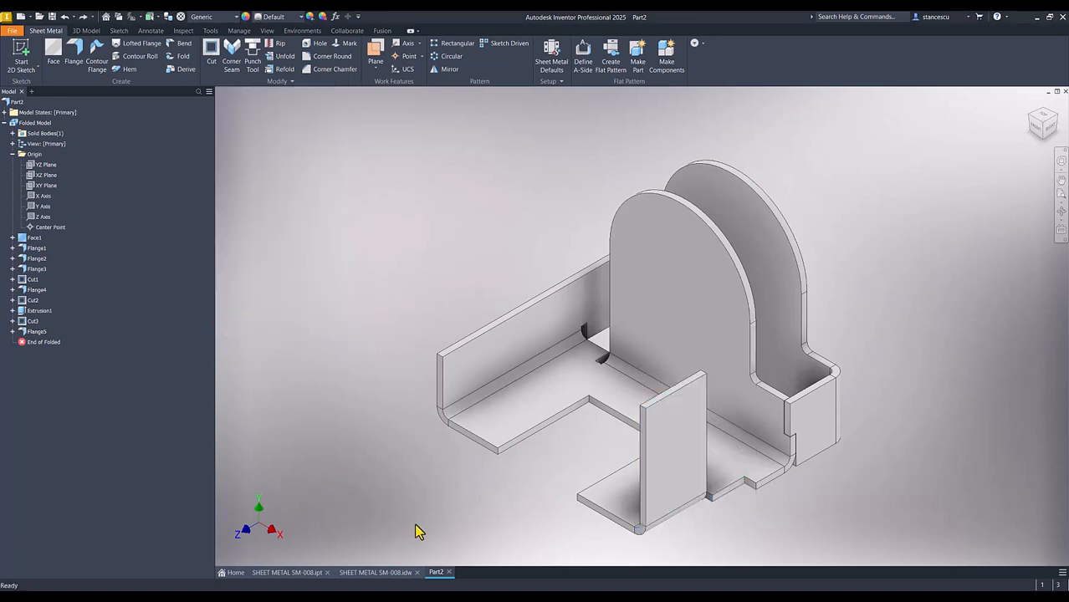
Check the corner radii in the SHEET METAL SM-008.idw drawing, and round the small flange's two upper corners in Part2 with a 16 mm radius.
{"action": "left_click", "coordinate": [397, 573]}
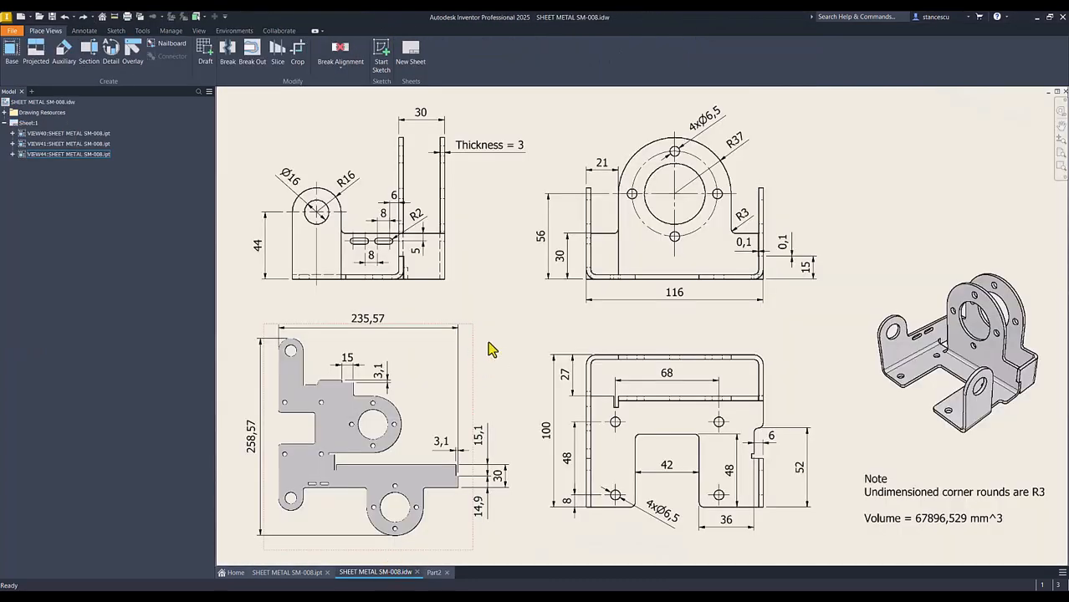
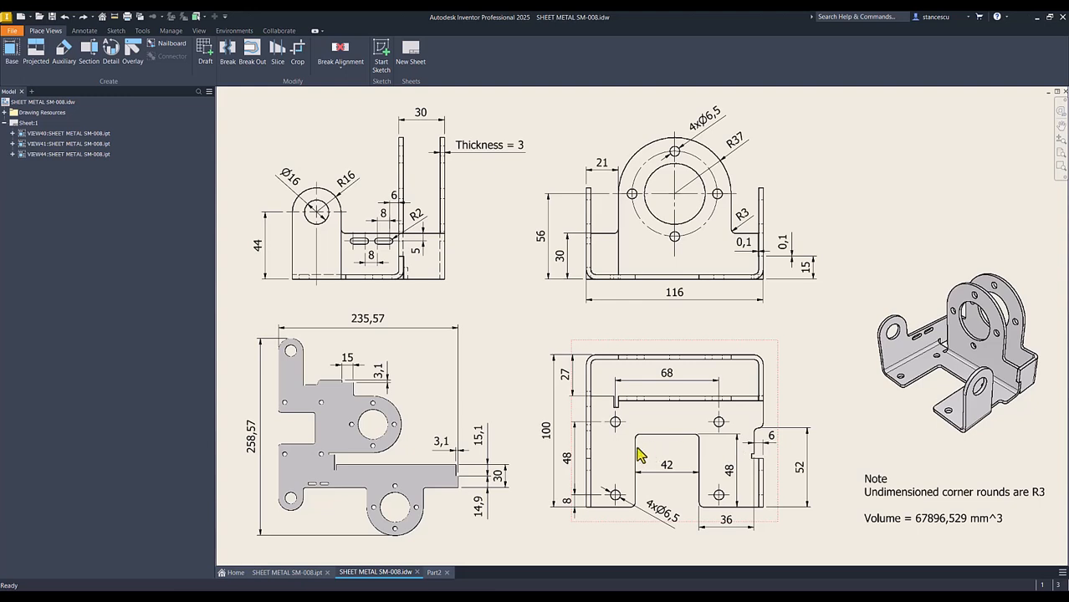
{"action": "left_click", "coordinate": [432, 574]}
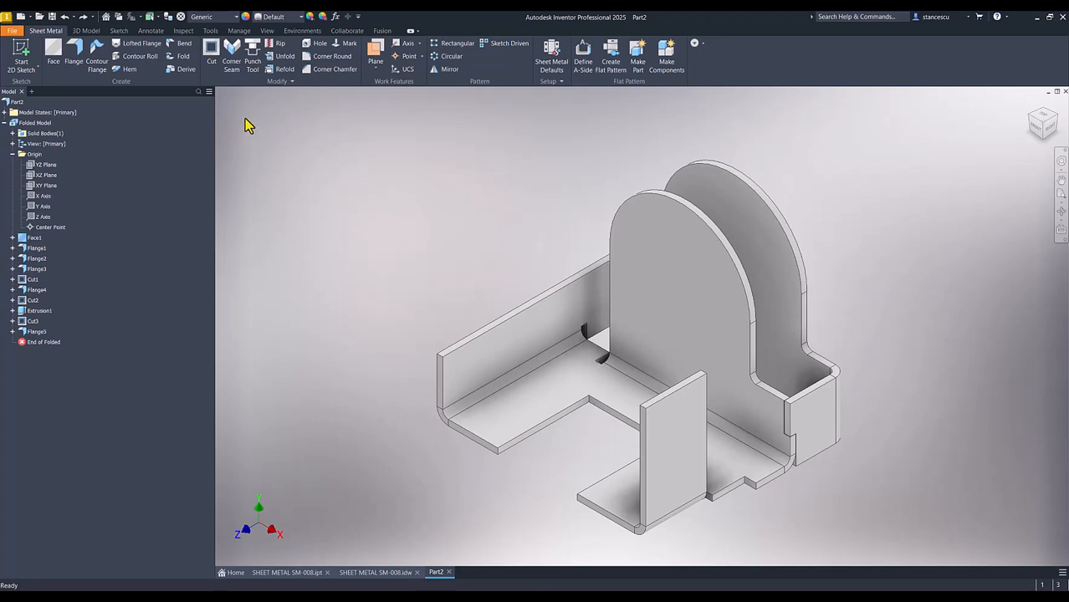
{"action": "left_click", "coordinate": [332, 56]}
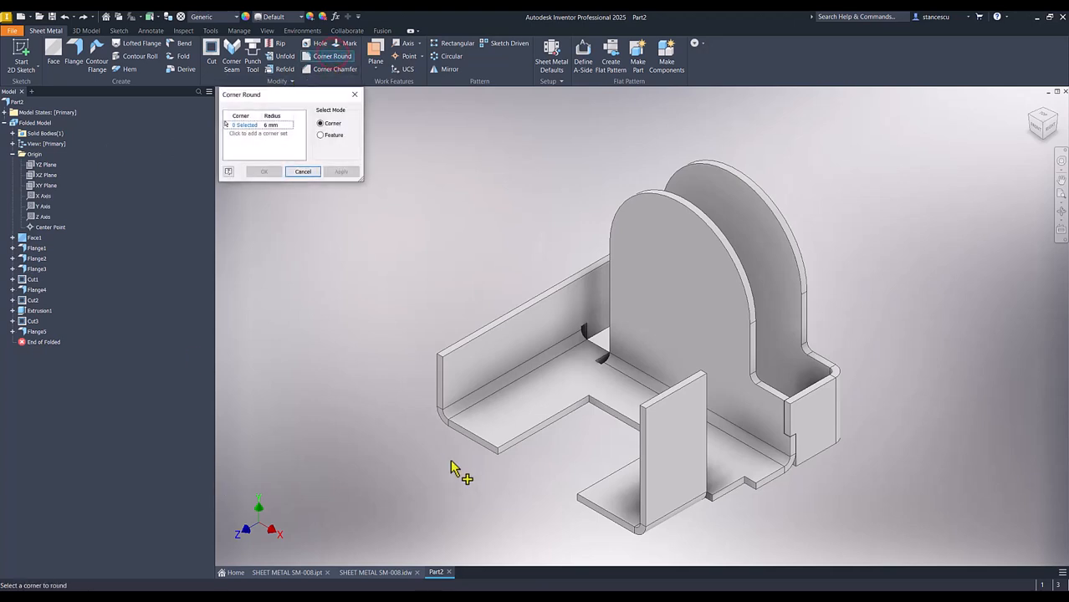
{"action": "left_click", "coordinate": [647, 409]}
{"action": "left_click", "coordinate": [707, 378]}
{"action": "left_click", "coordinate": [270, 124]}
{"action": "type", "text": "16"}
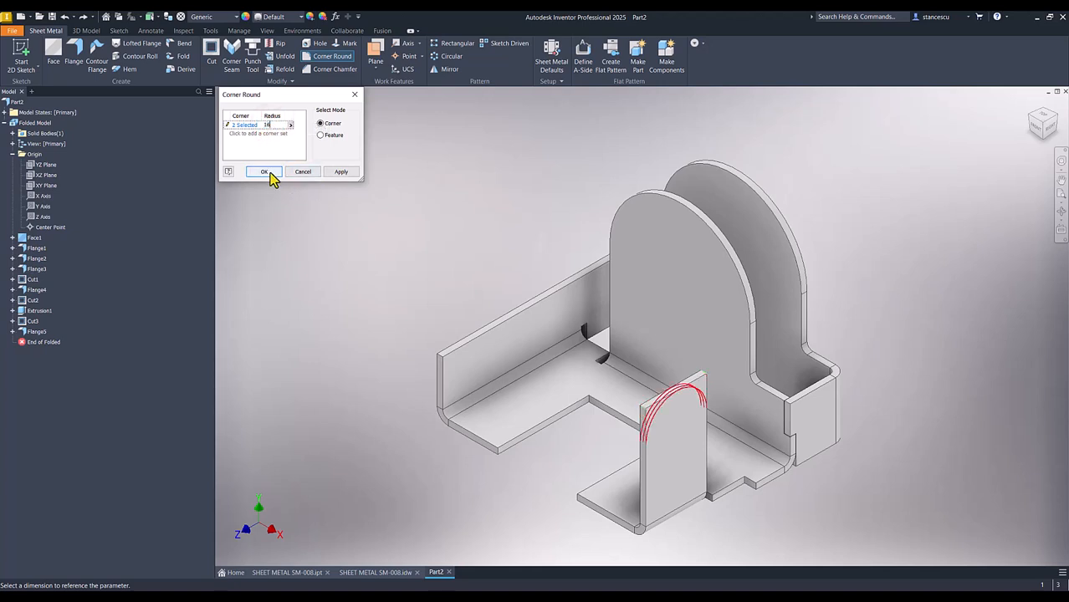
{"action": "left_click", "coordinate": [341, 171]}
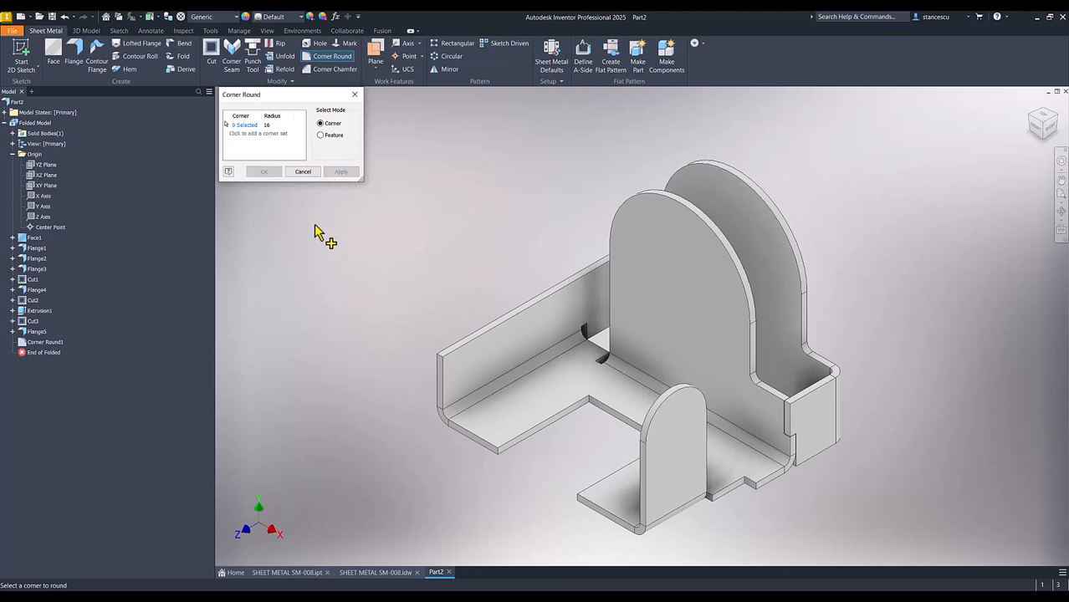
Round the base plate's outer, cutout and side-notch corners with a 3 mm corner radius.
{"action": "left_click", "coordinate": [268, 125]}
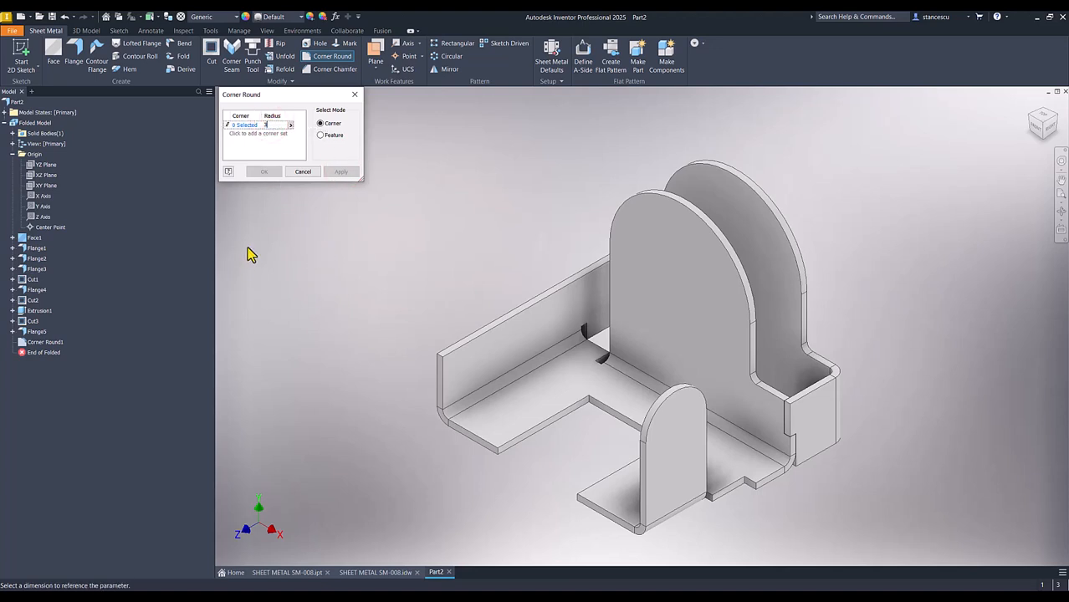
{"action": "left_click", "coordinate": [240, 126]}
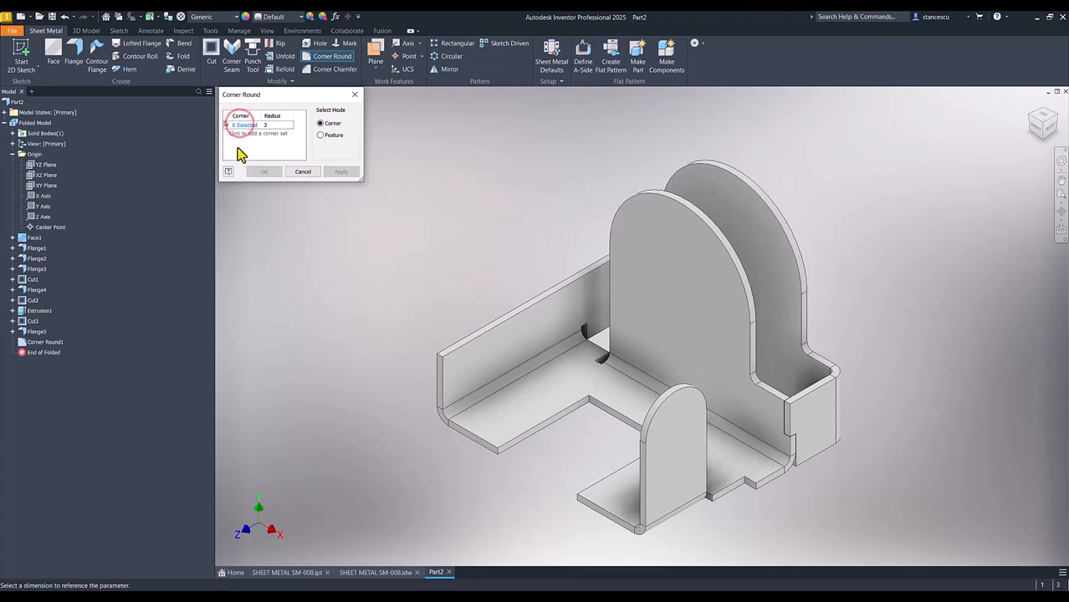
{"action": "left_click", "coordinate": [497, 456]}
{"action": "left_click", "coordinate": [588, 402]}
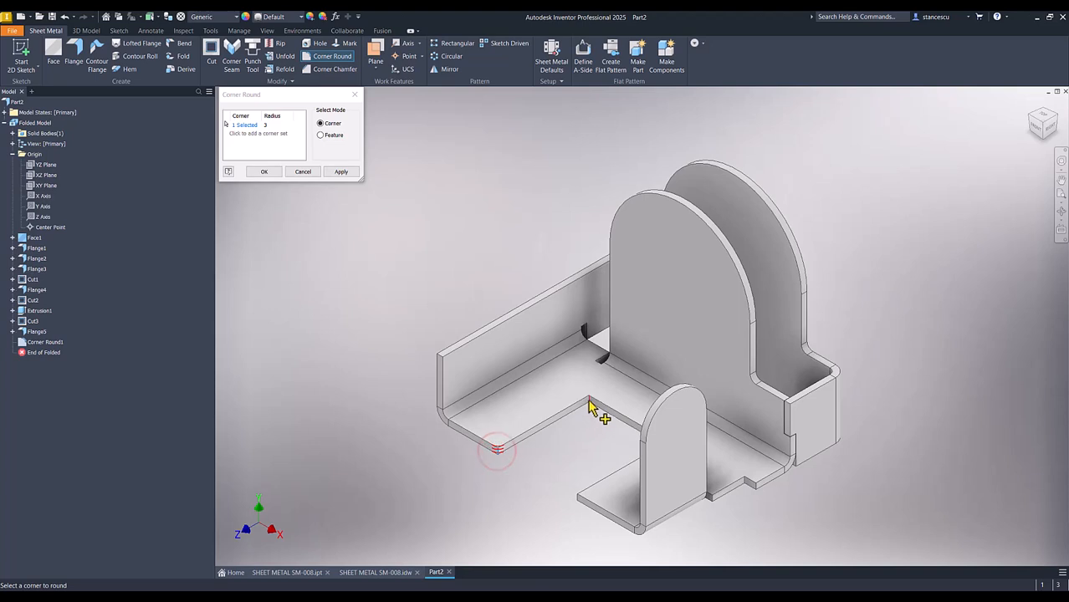
{"action": "left_click", "coordinate": [578, 500]}
{"action": "left_click", "coordinate": [752, 485]}
{"action": "left_click", "coordinate": [745, 480]}
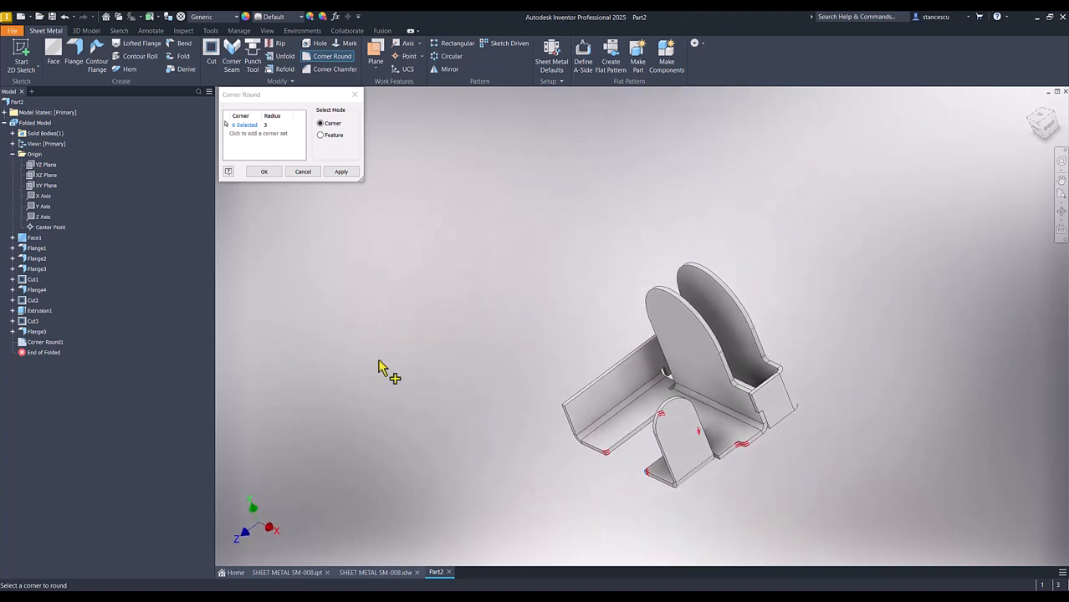
{"action": "left_click", "coordinate": [258, 174]}
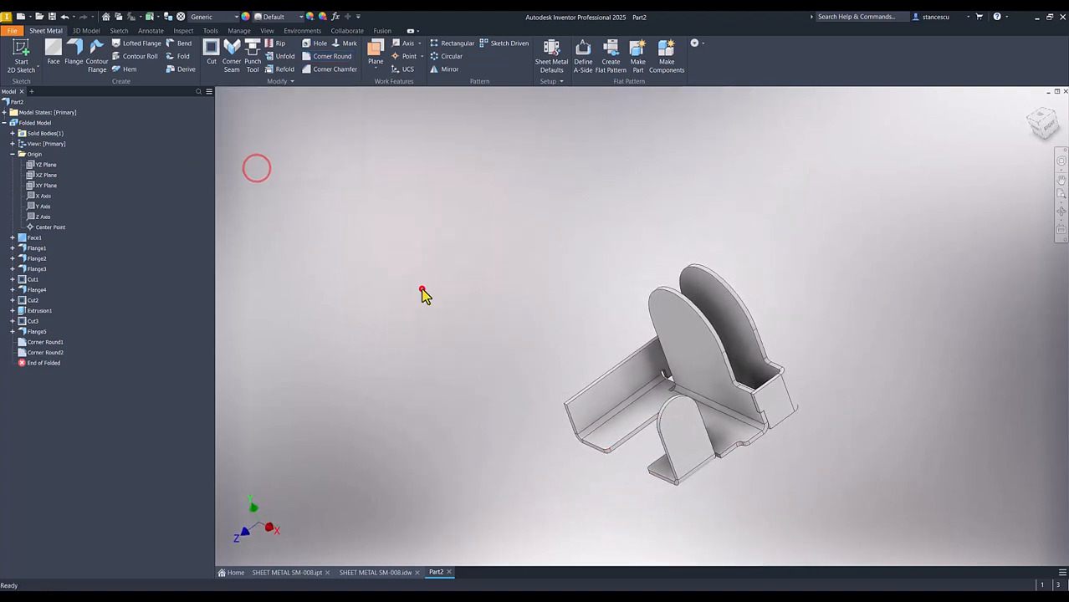
{"action": "left_click", "coordinate": [422, 293]}
{"action": "key", "text": "F6"}
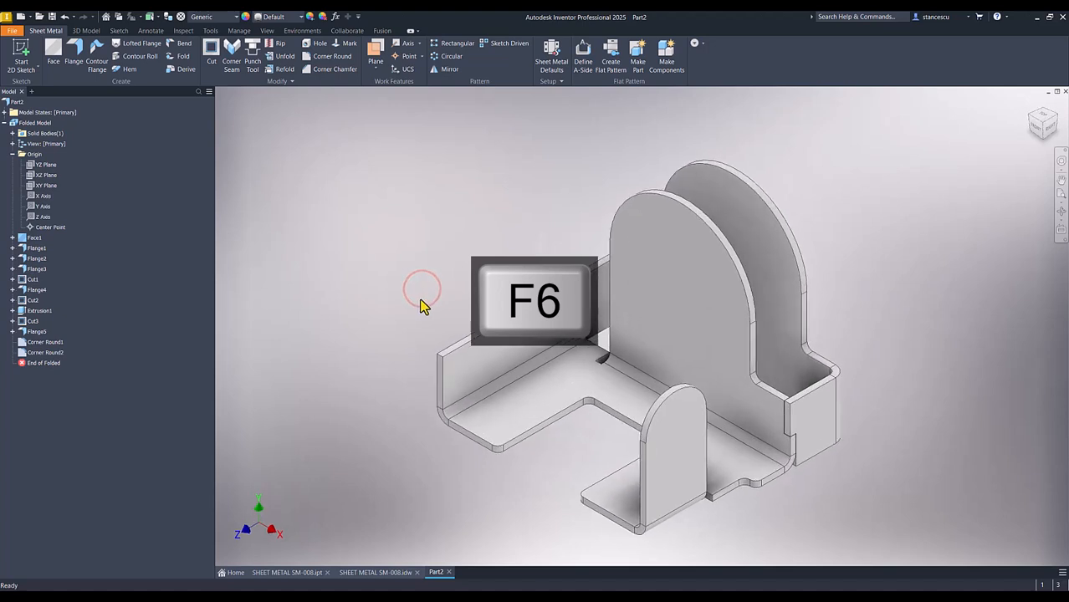
Check the hole diameter in the SHEET METAL SM-008.idw drawing, and make a 16 mm through hole at the arc center of Part2's small rounded flange.
{"action": "left_click", "coordinate": [385, 572]}
{"action": "left_click", "coordinate": [284, 180]}
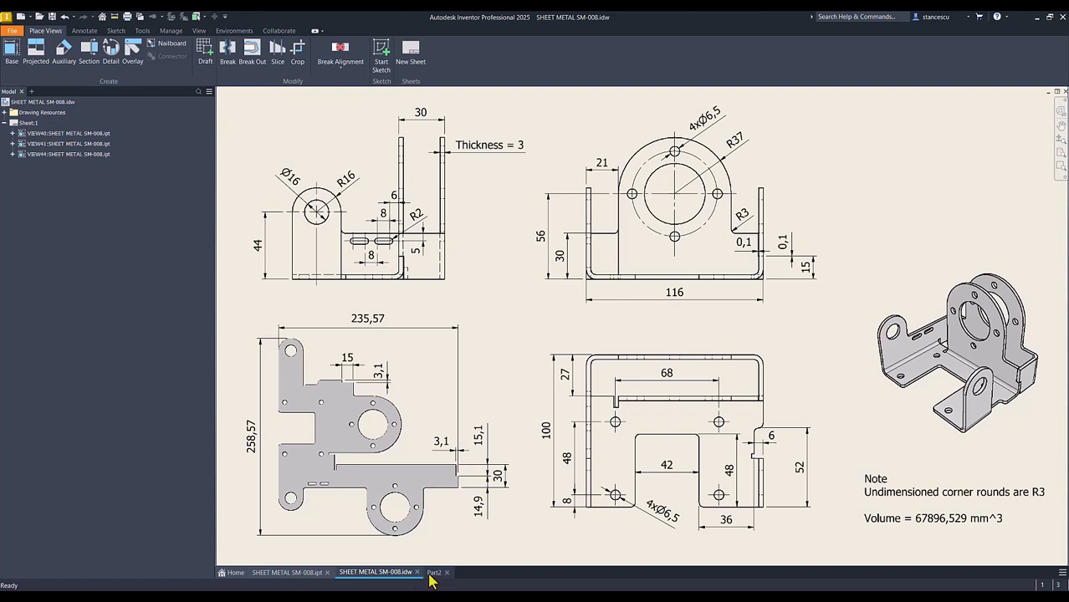
{"action": "left_click", "coordinate": [433, 573]}
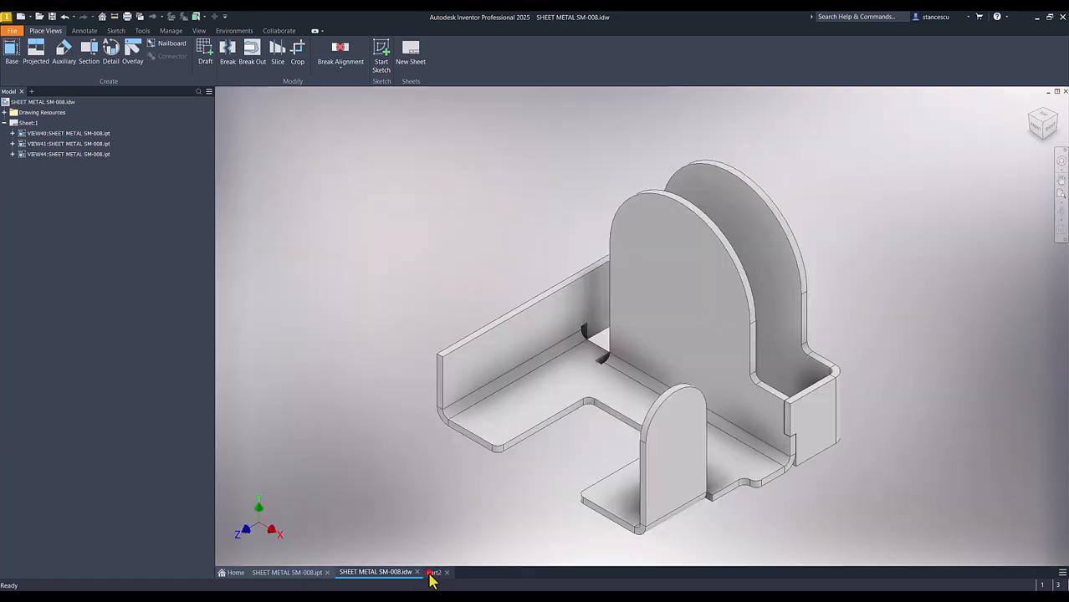
{"action": "left_click", "coordinate": [693, 433]}
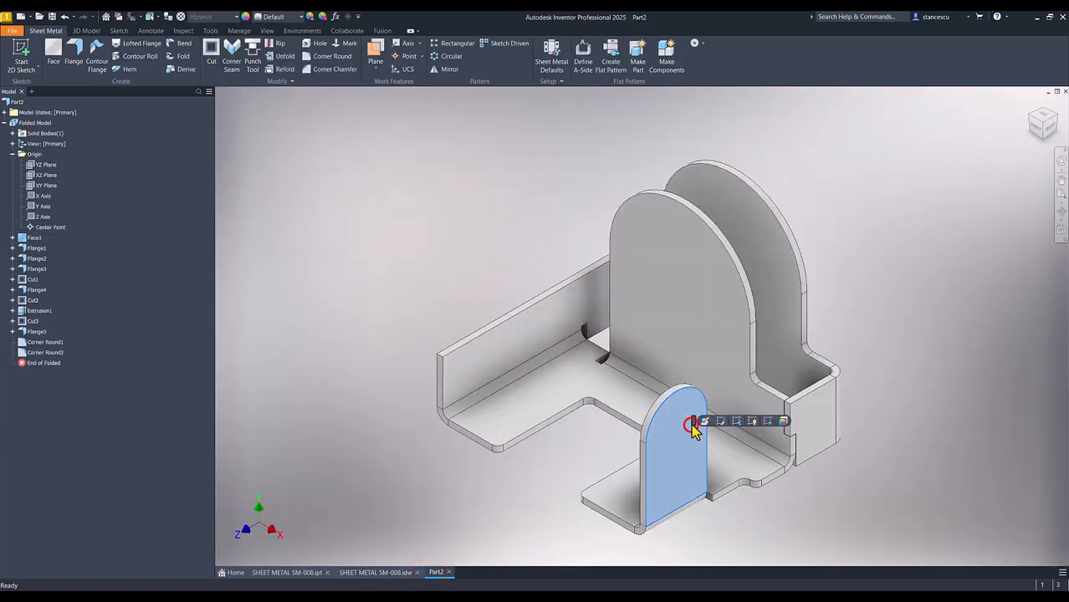
{"action": "left_click", "coordinate": [768, 420]}
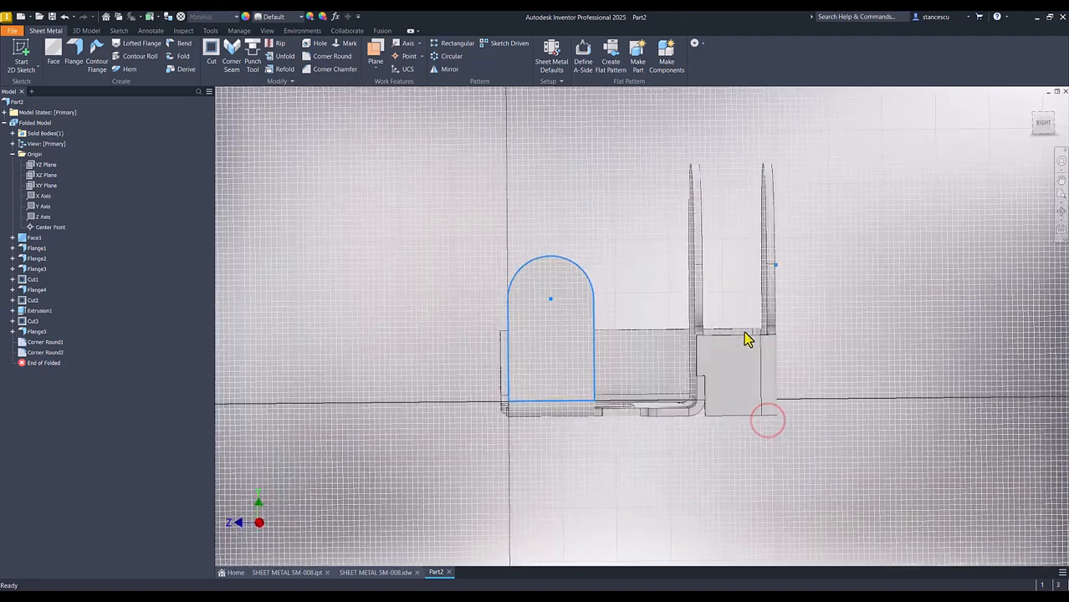
{"action": "left_click", "coordinate": [605, 58]}
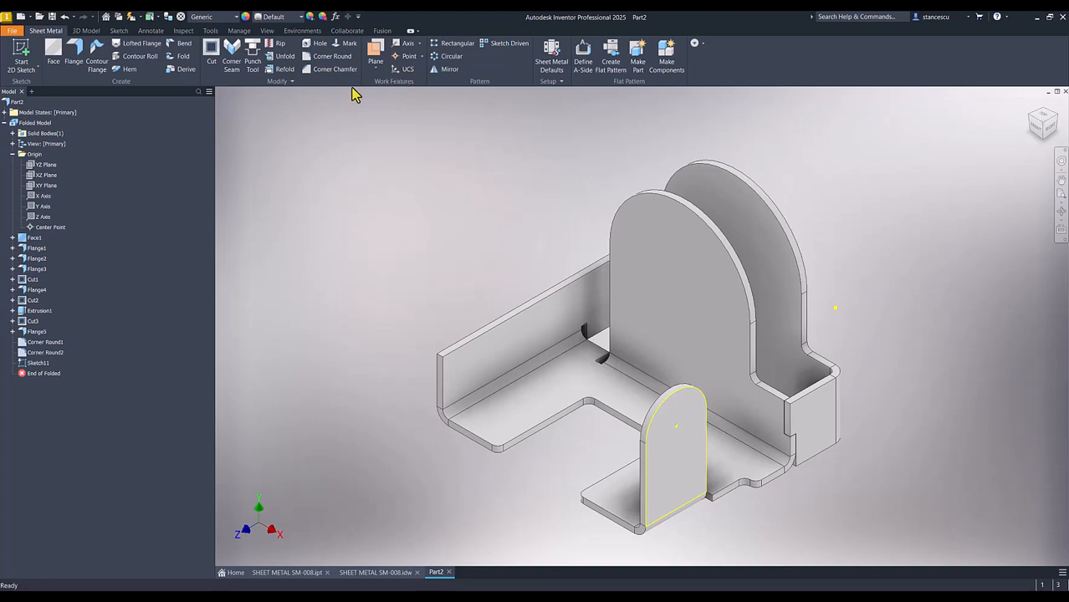
{"action": "left_click", "coordinate": [309, 49]}
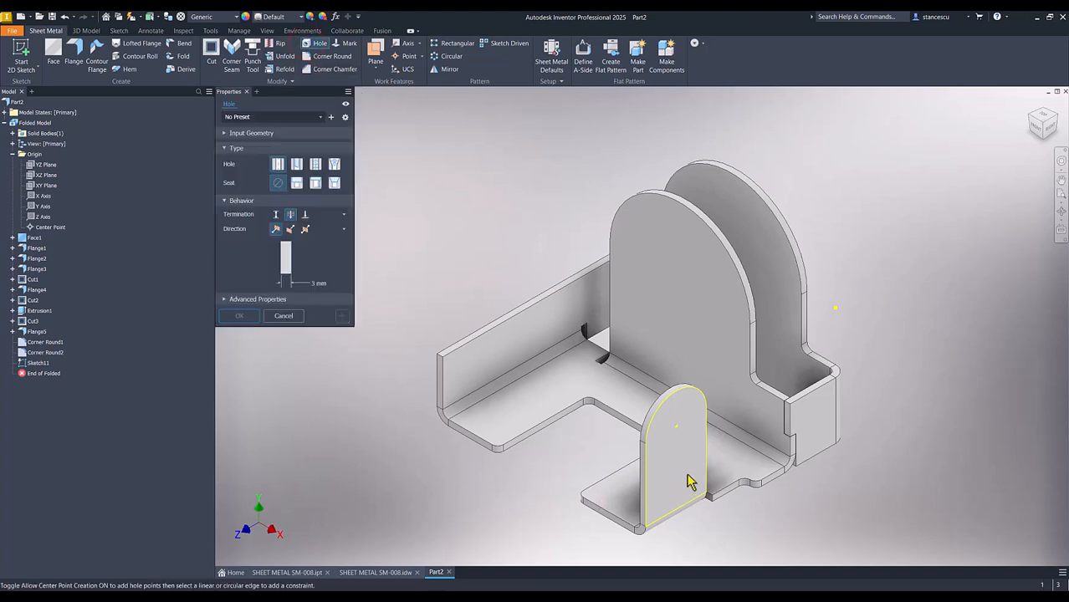
{"action": "left_click", "coordinate": [677, 428]}
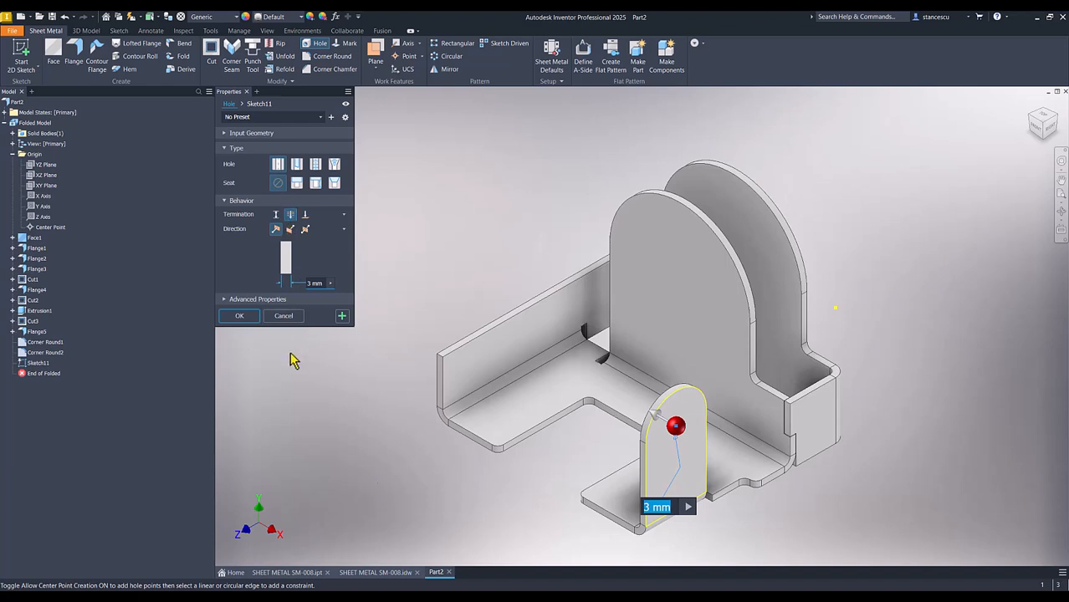
{"action": "type", "text": "16"}
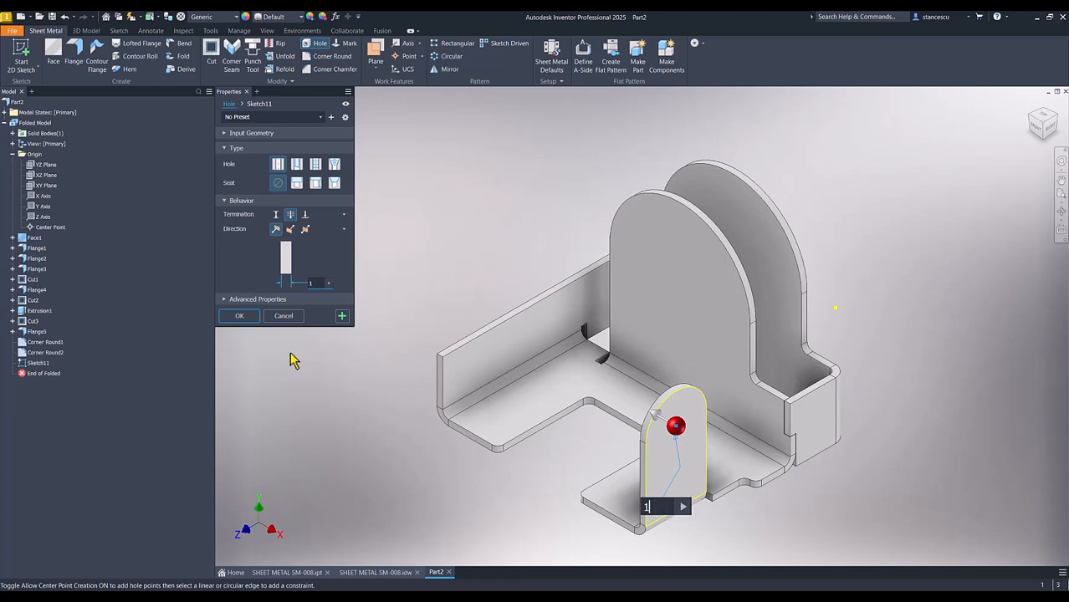
{"action": "left_click", "coordinate": [226, 318]}
{"action": "left_click", "coordinate": [389, 223]}
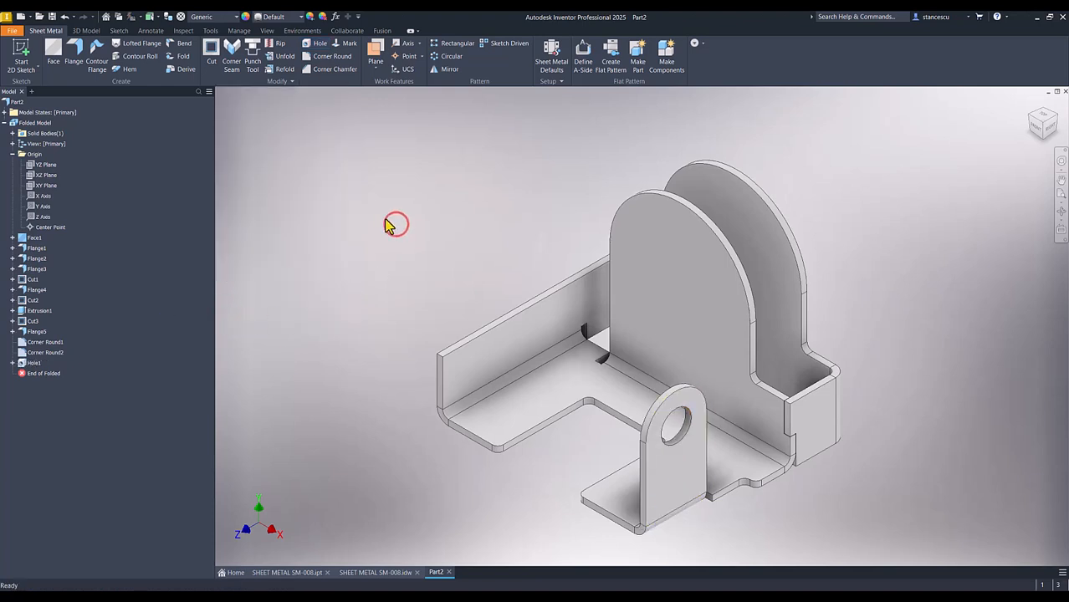
Sketch on the inner face of the long side flange, projecting the small flange's rounded outline and hole onto it.
{"action": "left_click", "coordinate": [508, 342]}
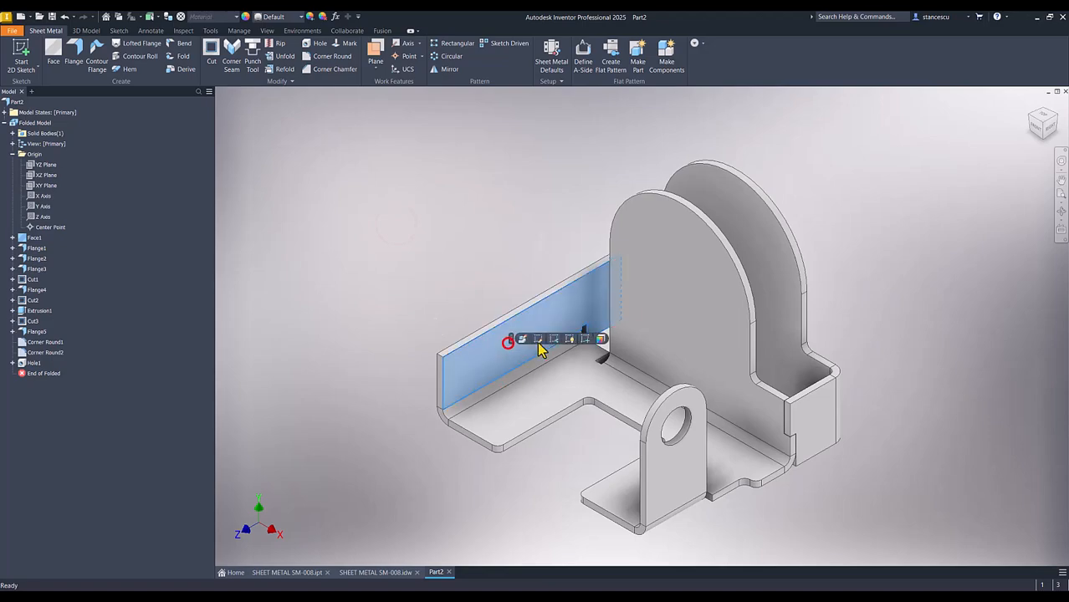
{"action": "left_click", "coordinate": [585, 339]}
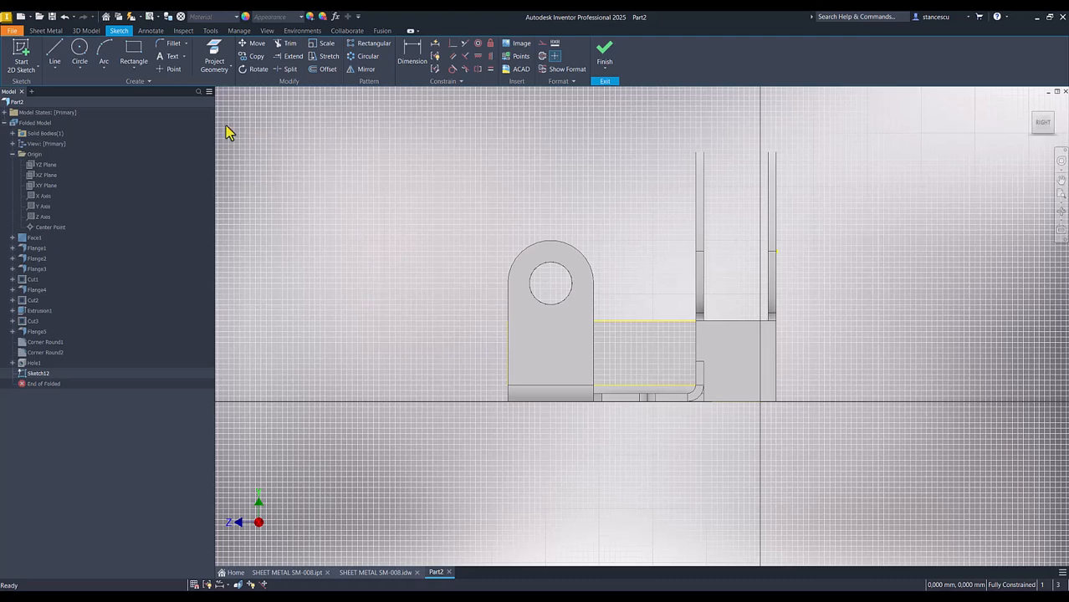
{"action": "left_click", "coordinate": [214, 57]}
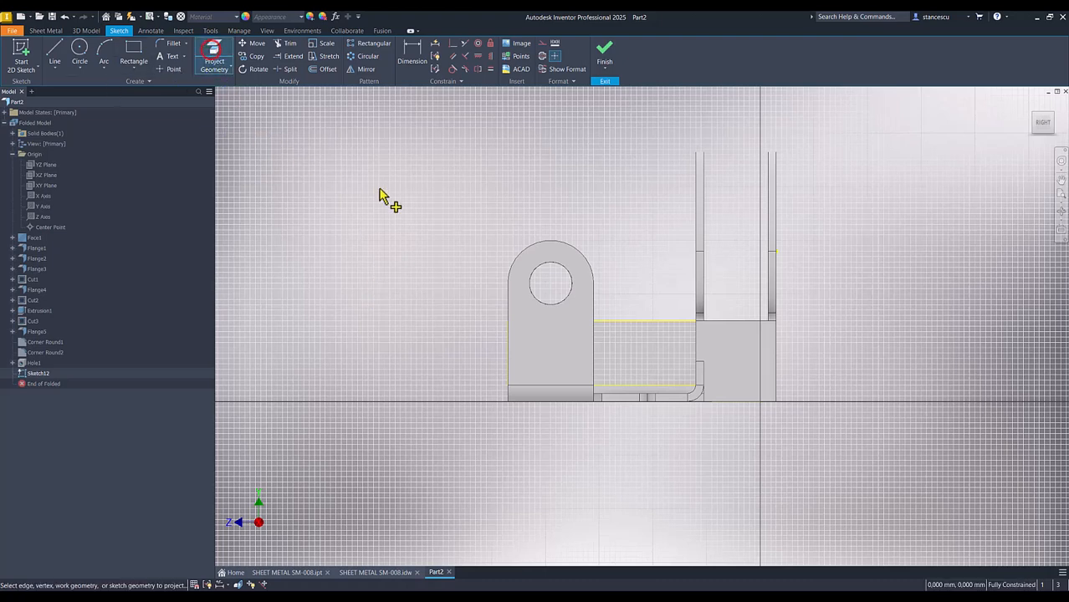
{"action": "left_click_drag", "start_coordinate": [620, 221], "coordinate": [490, 304]}
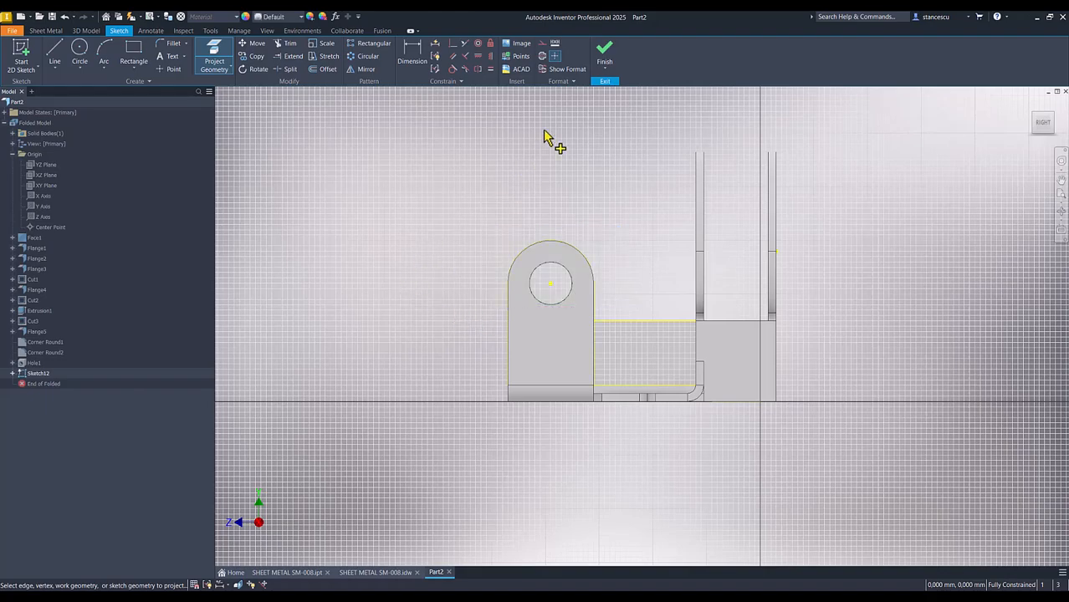
{"action": "key", "text": "F7"}
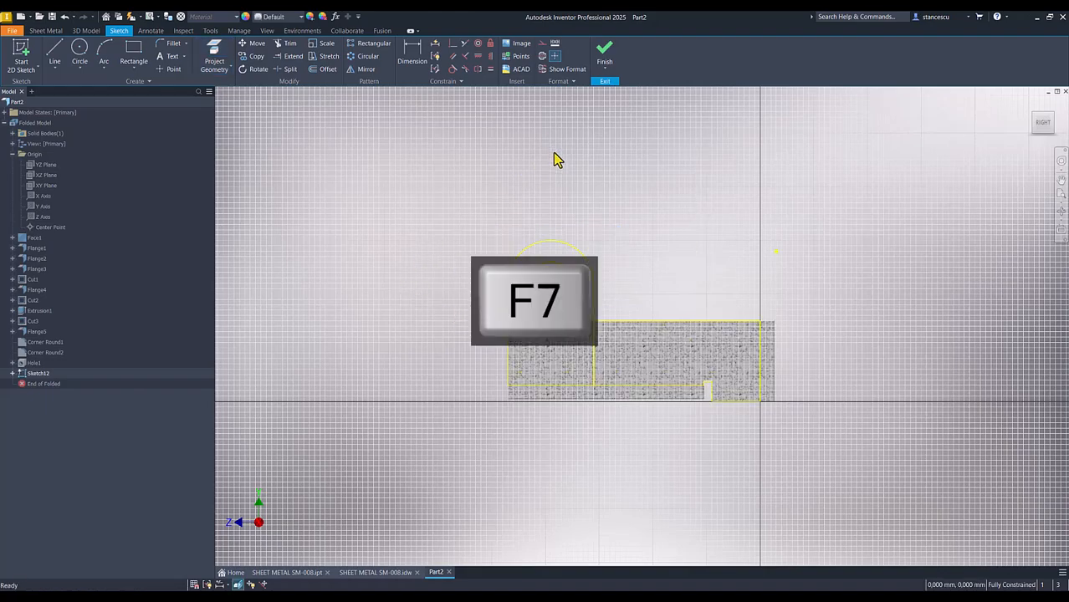
{"action": "middle_click_drag", "start_coordinate": [632, 222], "coordinate": [470, 167], "text": "shift"}
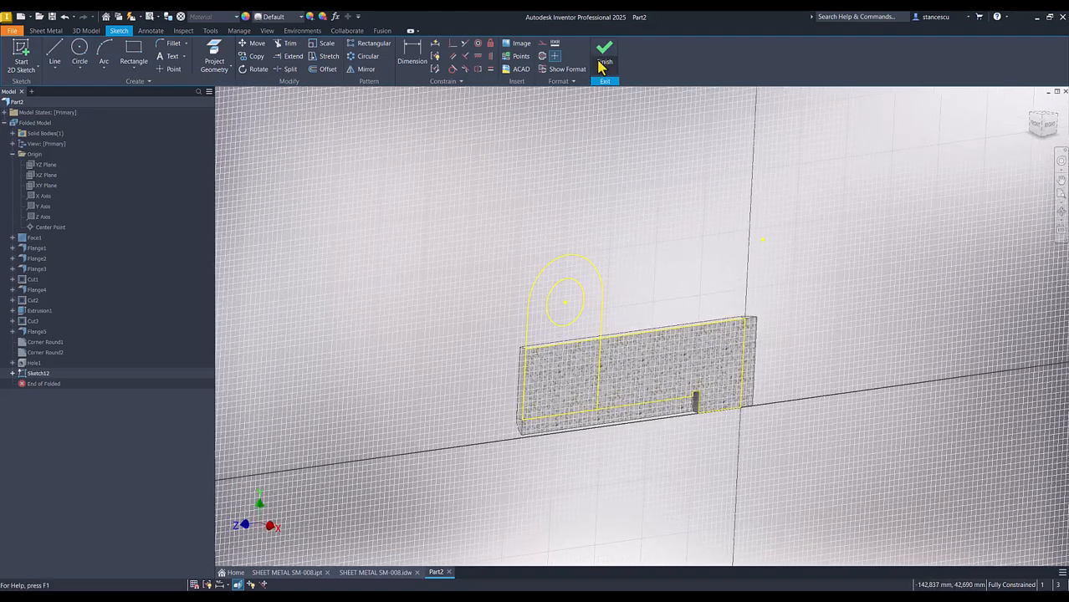
{"action": "left_click", "coordinate": [605, 53]}
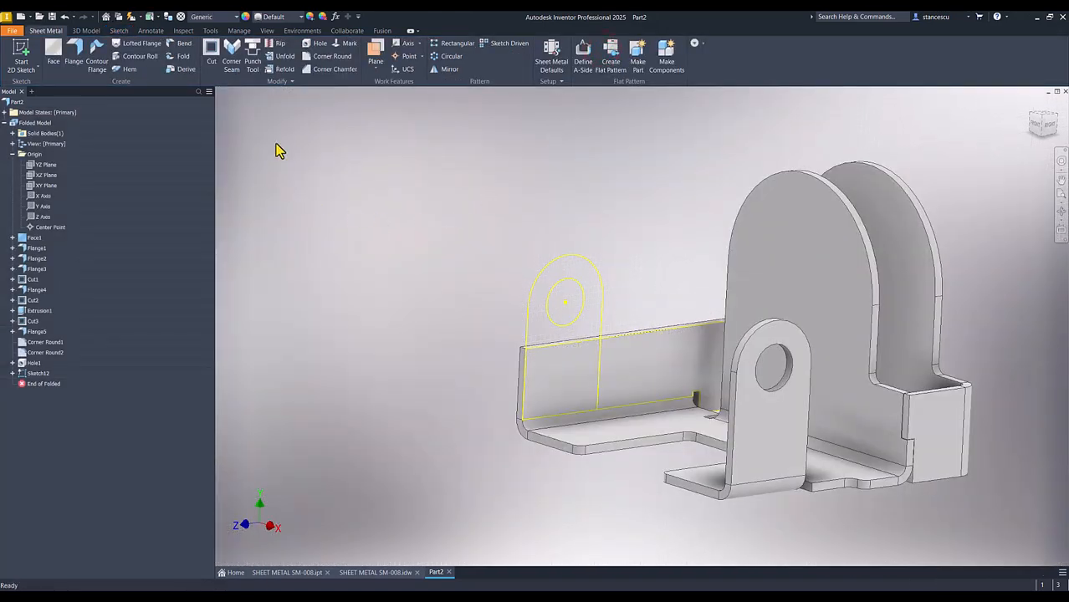
Add a sheet metal face from the projected rounded profile above the long side flange, leaving its hole open.
{"action": "left_click", "coordinate": [52, 53]}
{"action": "left_click", "coordinate": [544, 340]}
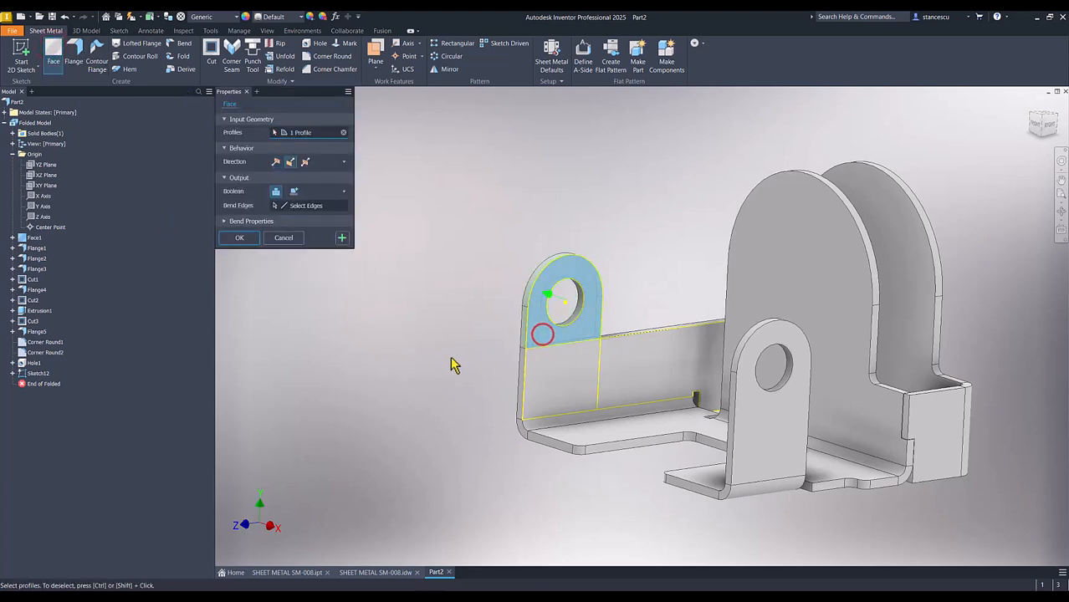
{"action": "left_click", "coordinate": [251, 237]}
{"action": "middle_click_drag", "start_coordinate": [423, 363], "coordinate": [606, 356], "text": "shift"}
{"action": "middle_click_drag", "start_coordinate": [605, 351], "coordinate": [606, 345], "text": "shift"}
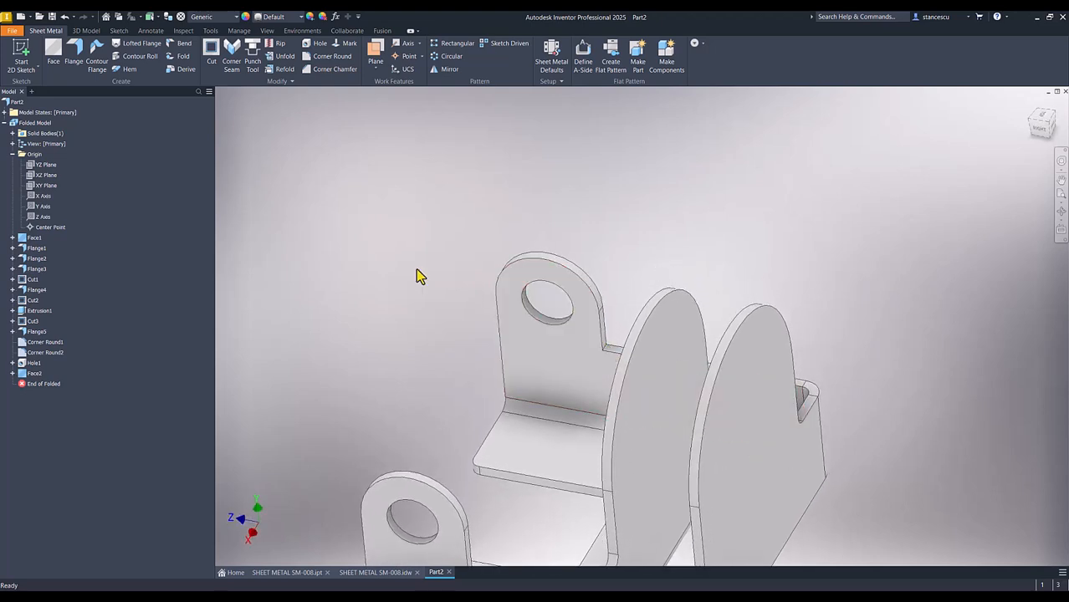
Round the inner corner between the new rounded upright and the long side flange's top edge with a 3 mm radius.
{"action": "left_click", "coordinate": [23, 354]}
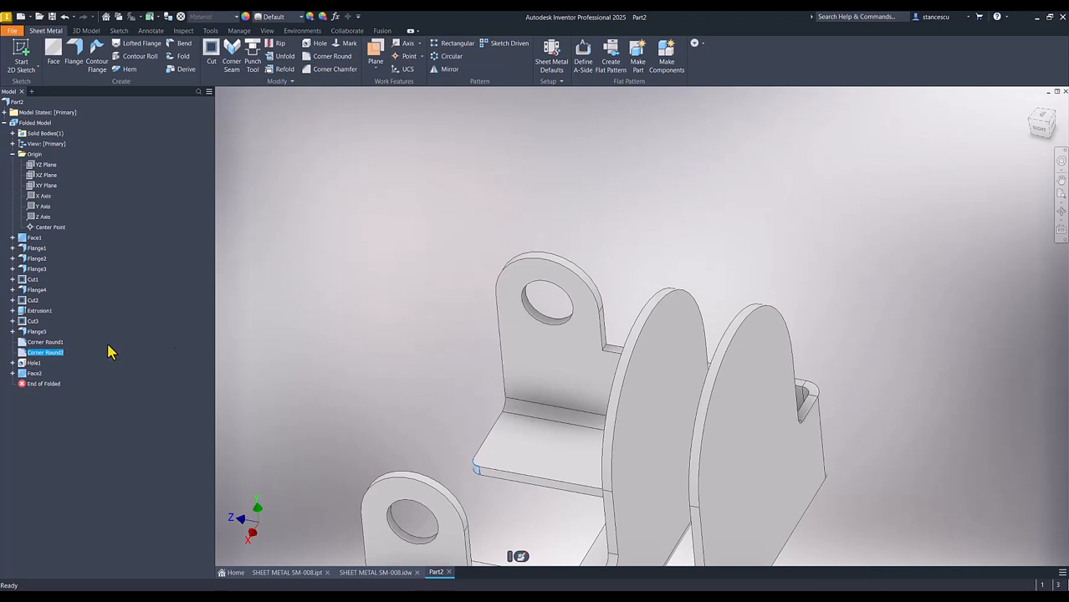
{"action": "left_click", "coordinate": [268, 284]}
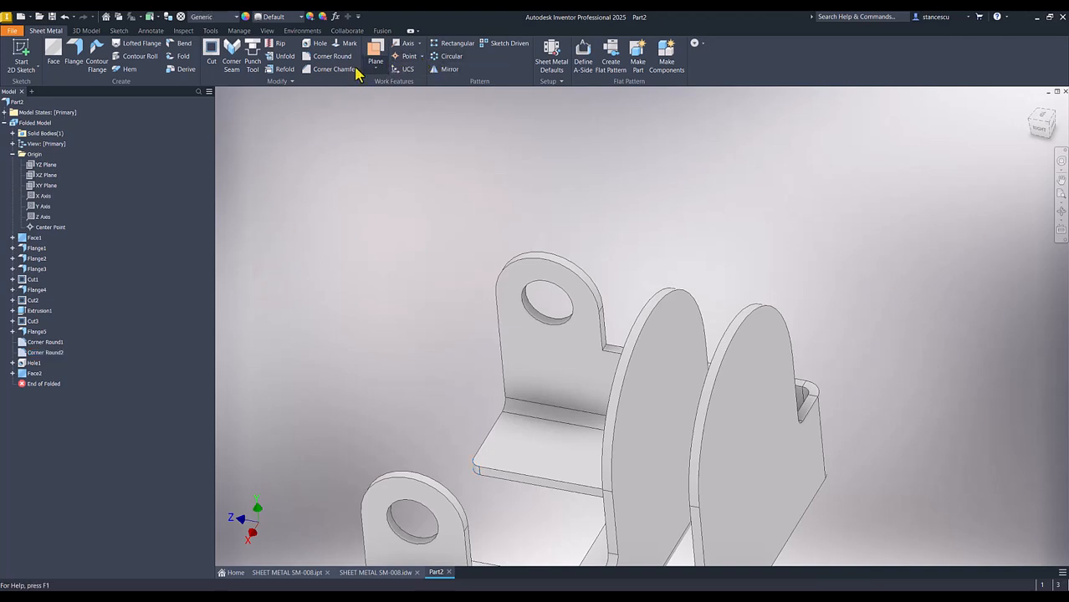
{"action": "left_click", "coordinate": [333, 56]}
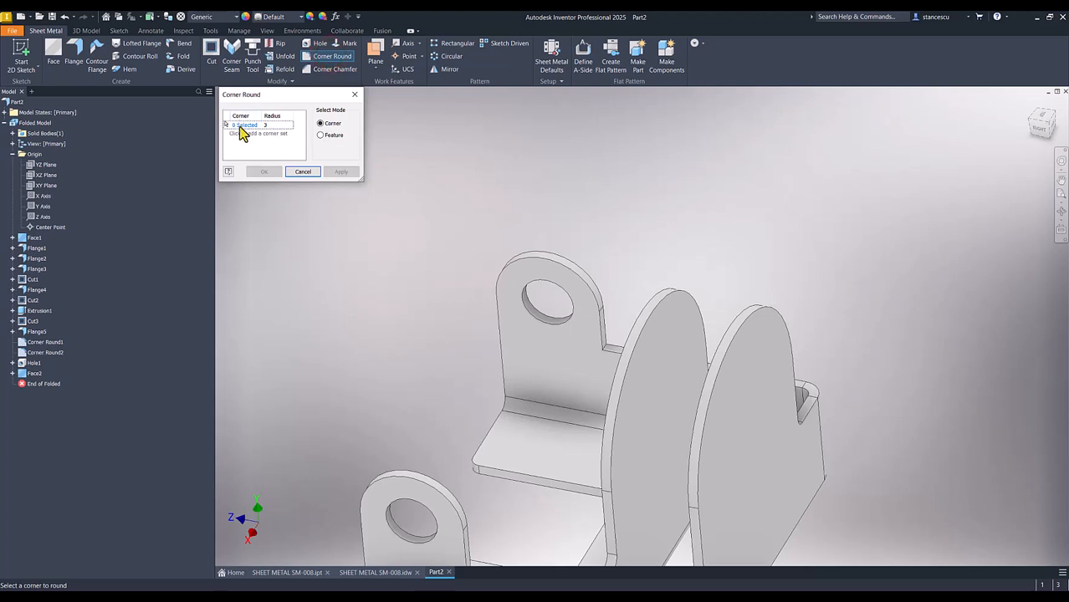
{"action": "scroll", "coordinate": [468, 295], "scroll_direction": "down", "scroll_amount": 2}
{"action": "scroll", "coordinate": [519, 309], "scroll_direction": "down", "scroll_amount": 3}
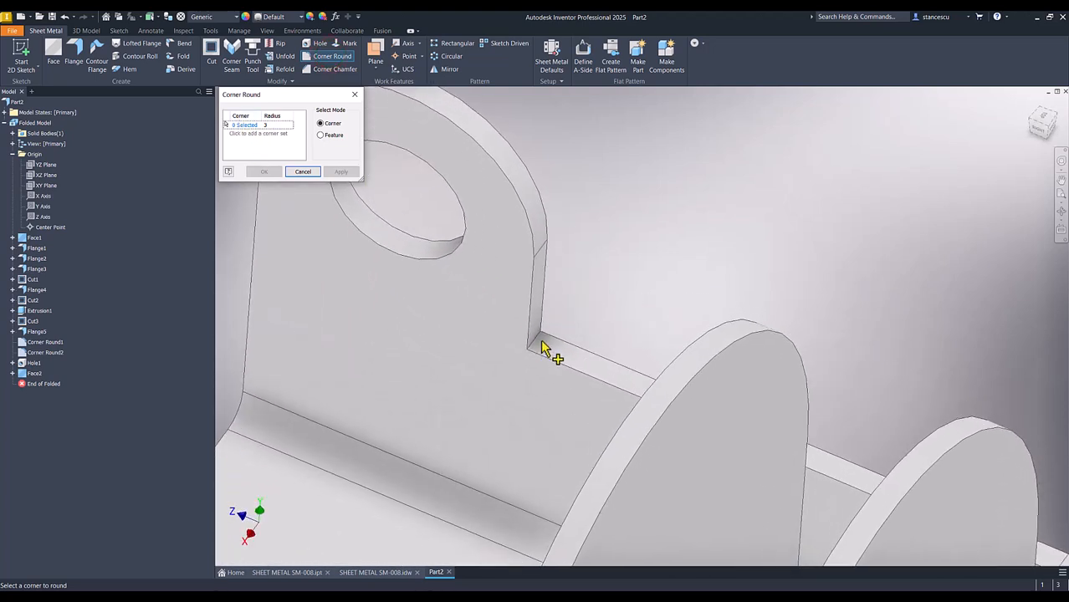
{"action": "left_click", "coordinate": [536, 340]}
{"action": "left_click", "coordinate": [264, 172]}
{"action": "key", "text": "F6"}
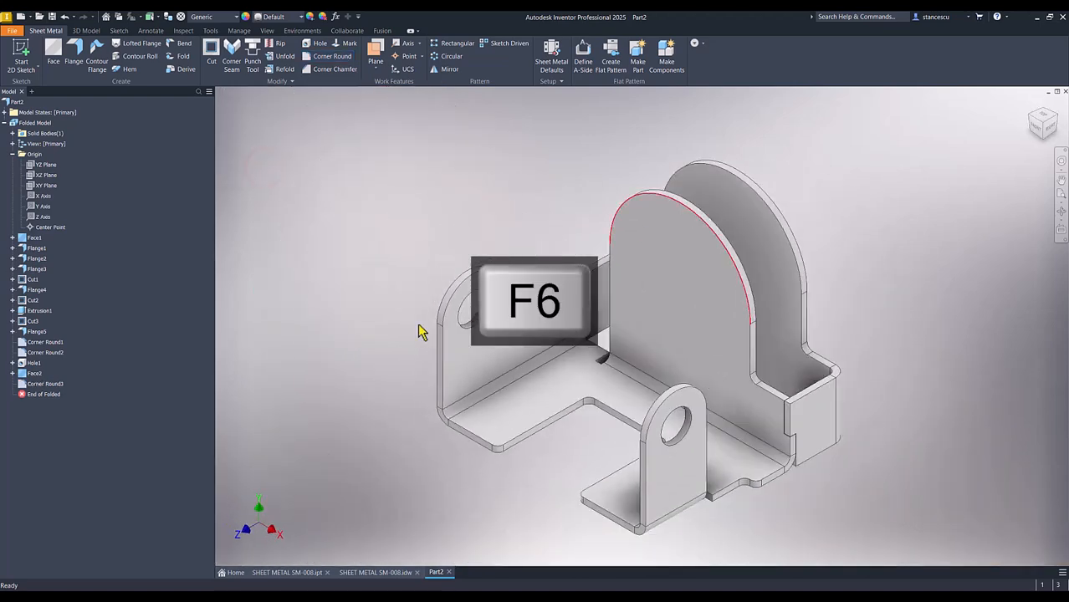
Check the size, spacing and edge offsets of the two slots in the SHEET METAL SM-008.idw drawing's side view.
{"action": "left_click", "coordinate": [389, 574]}
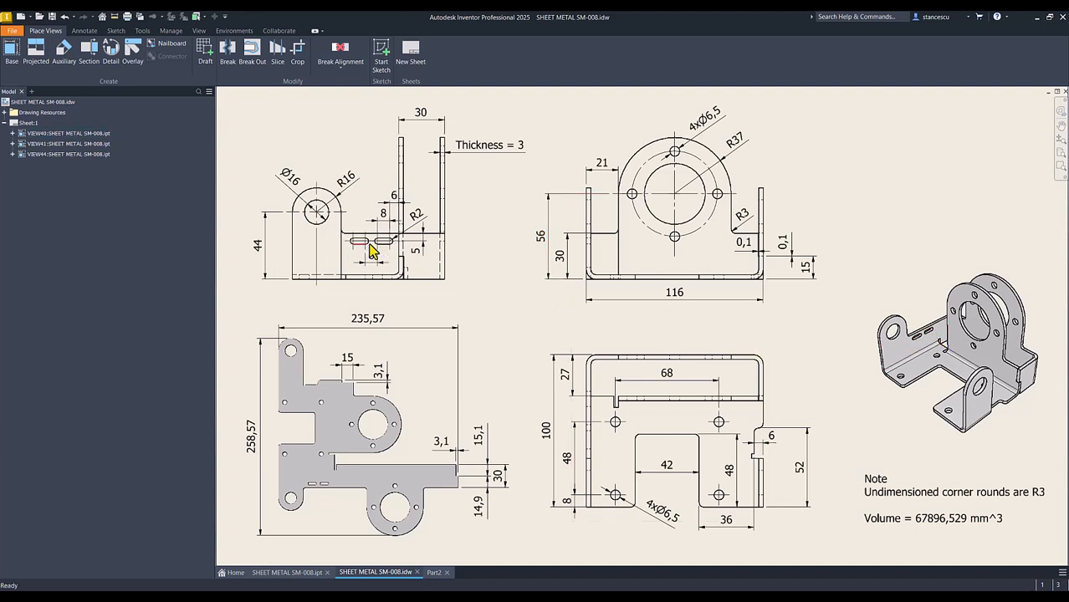
{"action": "scroll", "coordinate": [372, 251], "scroll_direction": "up", "scroll_amount": 3}
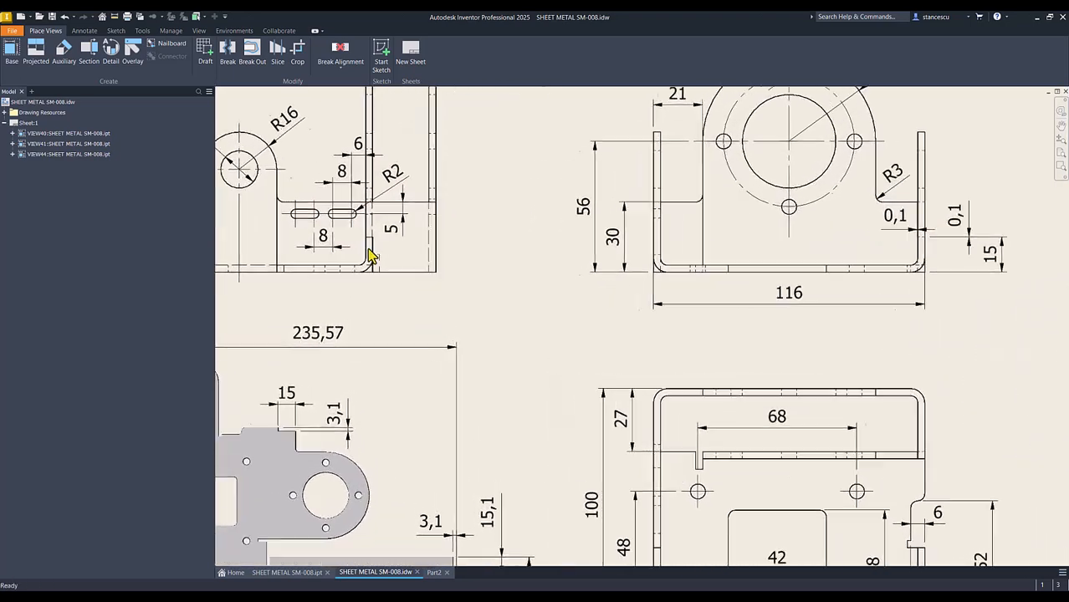
{"action": "scroll", "coordinate": [373, 255], "scroll_direction": "up", "scroll_amount": 4}
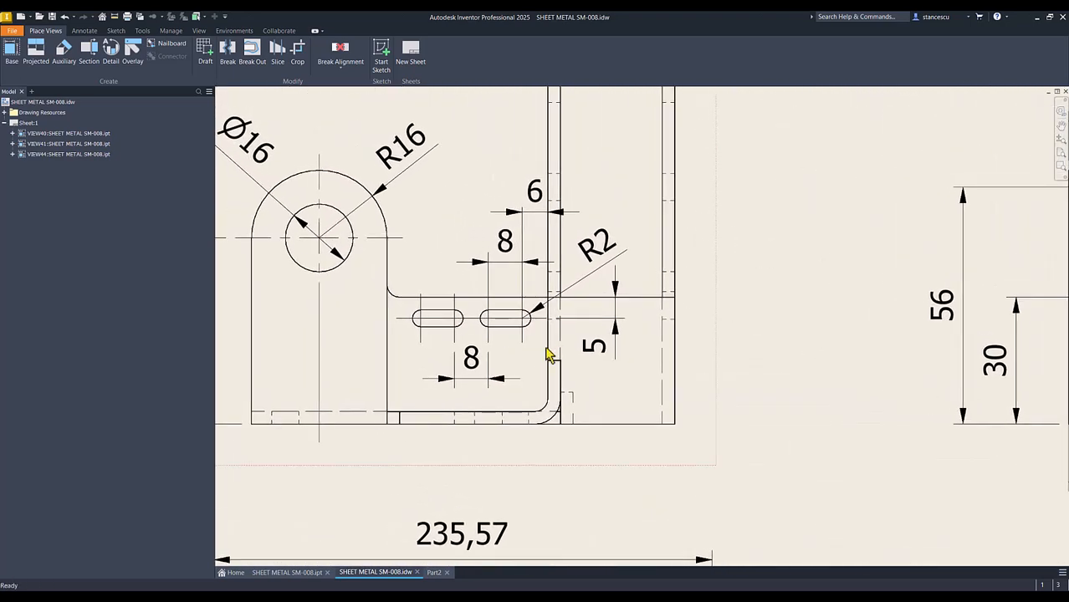
{"action": "left_click", "coordinate": [596, 333]}
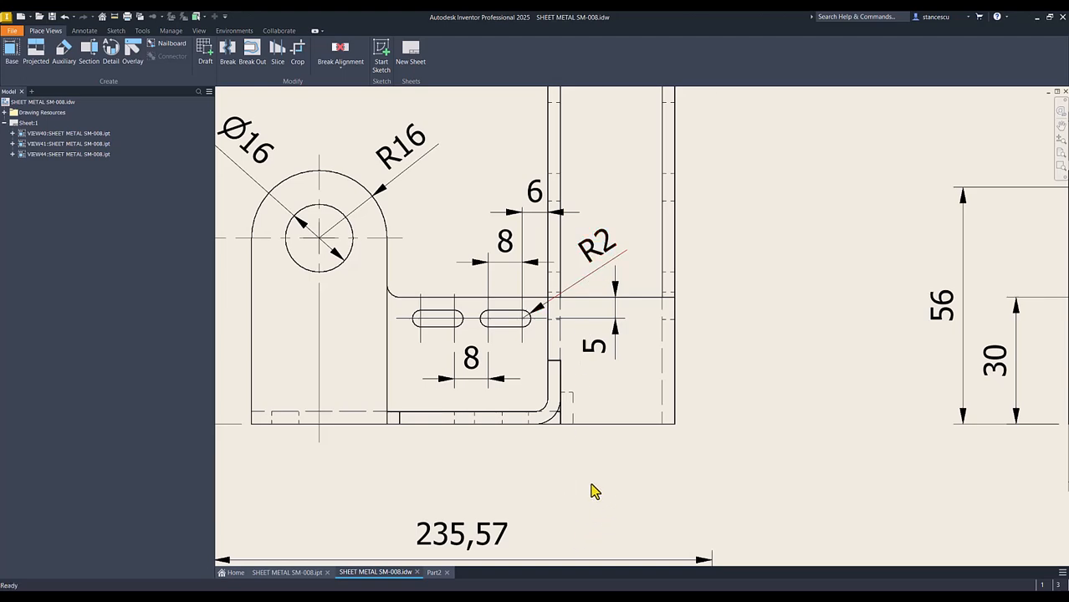
{"action": "key", "text": "Home"}
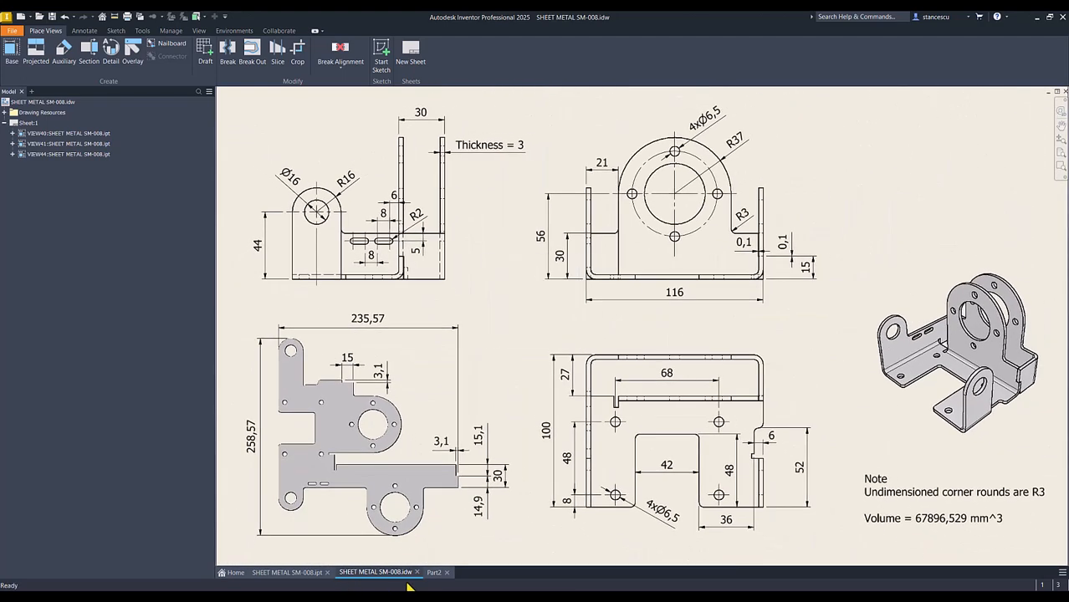
Switch to Part2, sketch on the long side flange's inner face, project the nearer large upright's vertical edge and slice the graphics.
{"action": "left_click", "coordinate": [432, 573]}
{"action": "left_click", "coordinate": [577, 295]}
{"action": "left_click", "coordinate": [654, 292]}
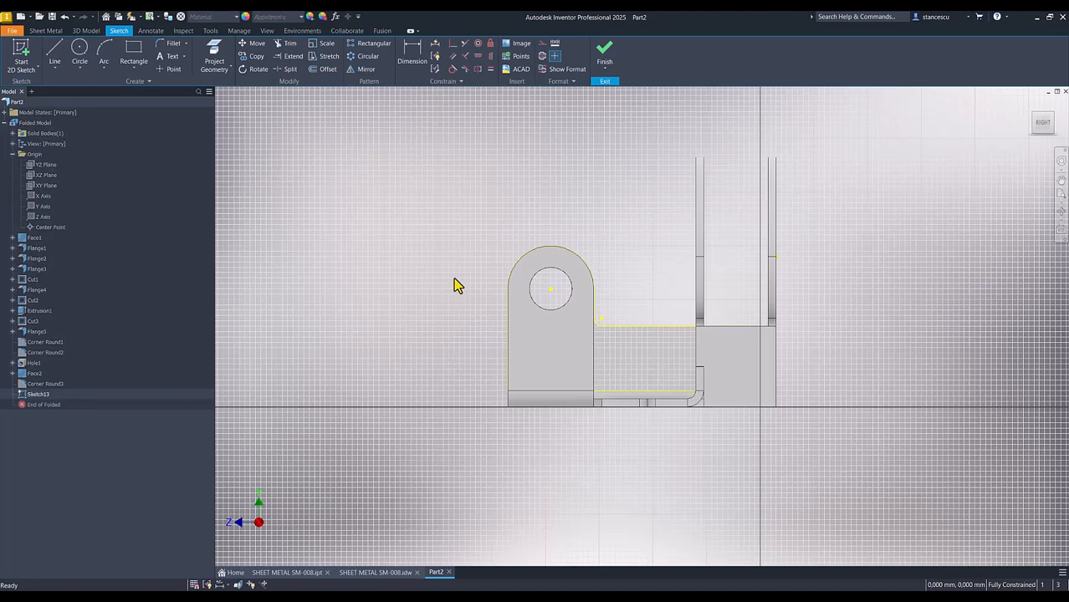
{"action": "left_click", "coordinate": [214, 55]}
{"action": "middle_click_drag", "start_coordinate": [678, 354], "coordinate": [702, 356], "text": "shift"}
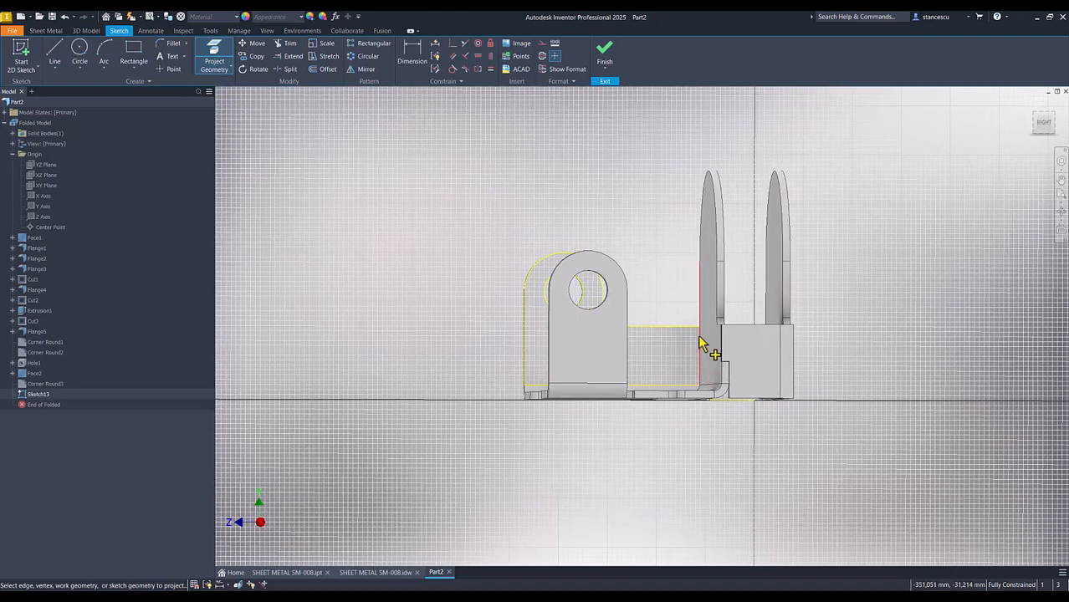
{"action": "middle_click_drag", "start_coordinate": [610, 377], "coordinate": [650, 351], "text": "shift"}
{"action": "left_click", "coordinate": [650, 352]}
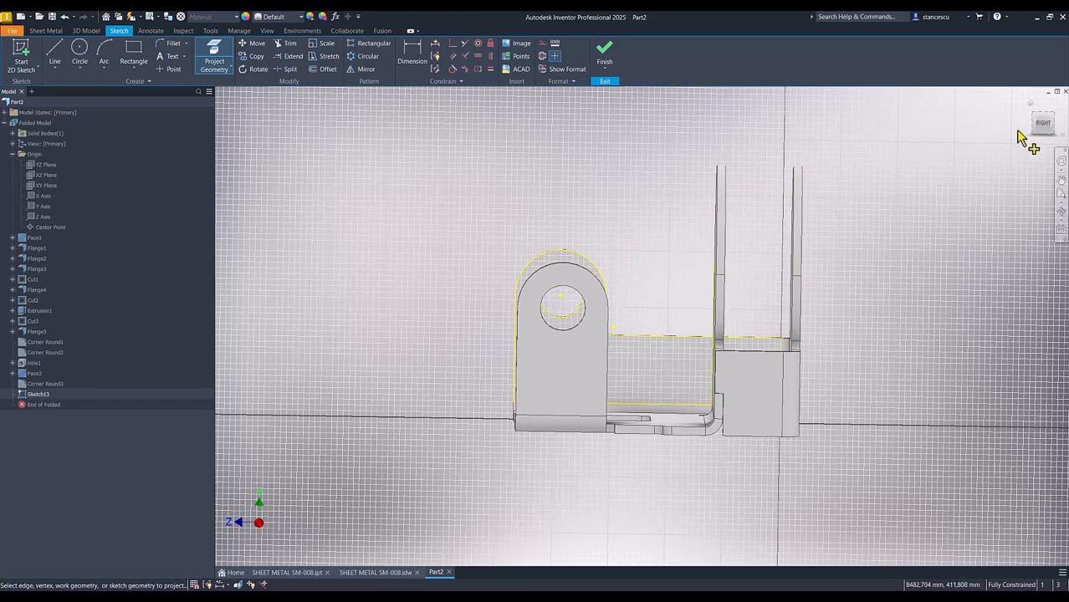
{"action": "left_click", "coordinate": [1042, 126]}
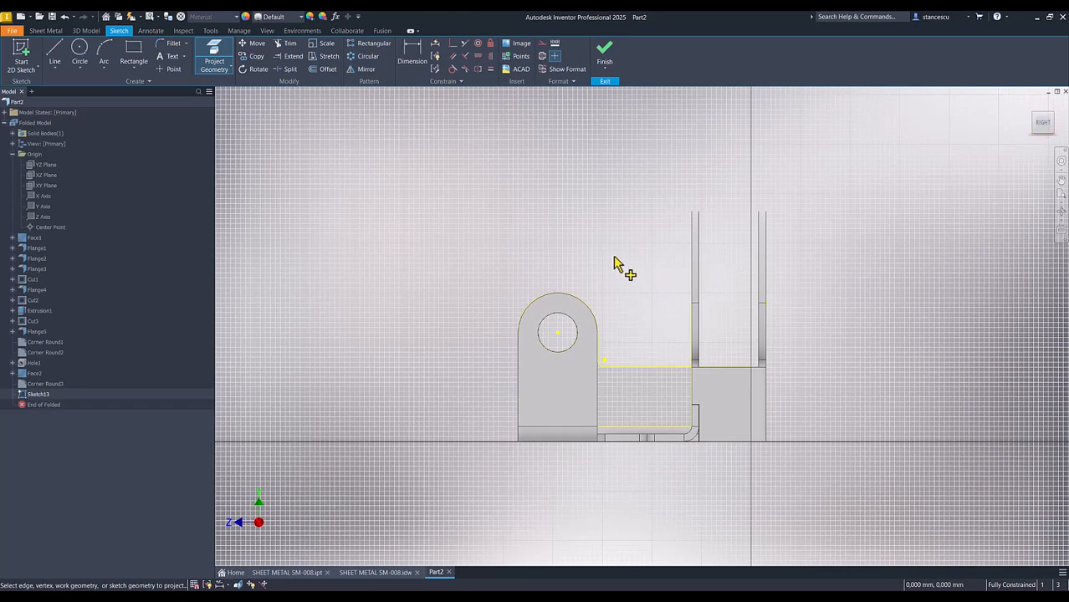
{"action": "key", "text": "F7"}
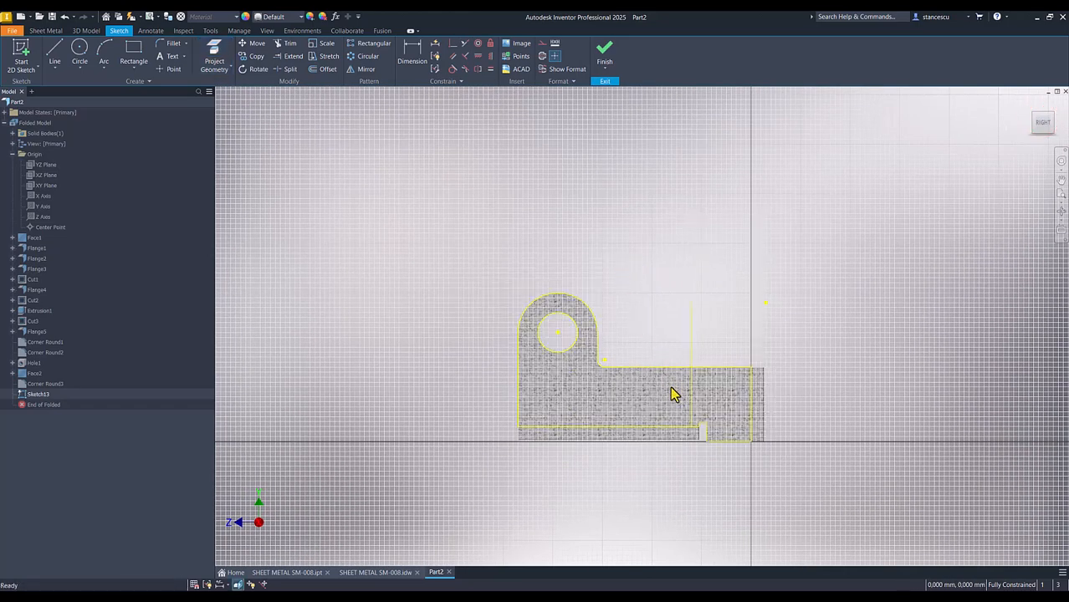
{"action": "key", "text": "Num_Lock"}
{"action": "scroll", "coordinate": [685, 390], "scroll_direction": "up", "scroll_amount": 5}
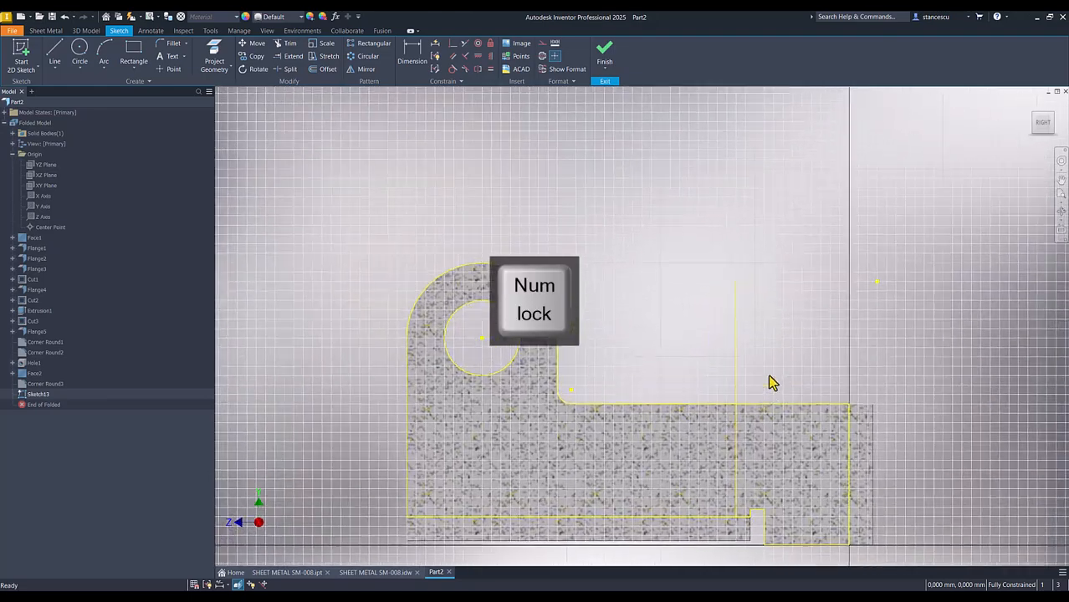
{"action": "middle_click_drag", "start_coordinate": [689, 367], "coordinate": [625, 329]}
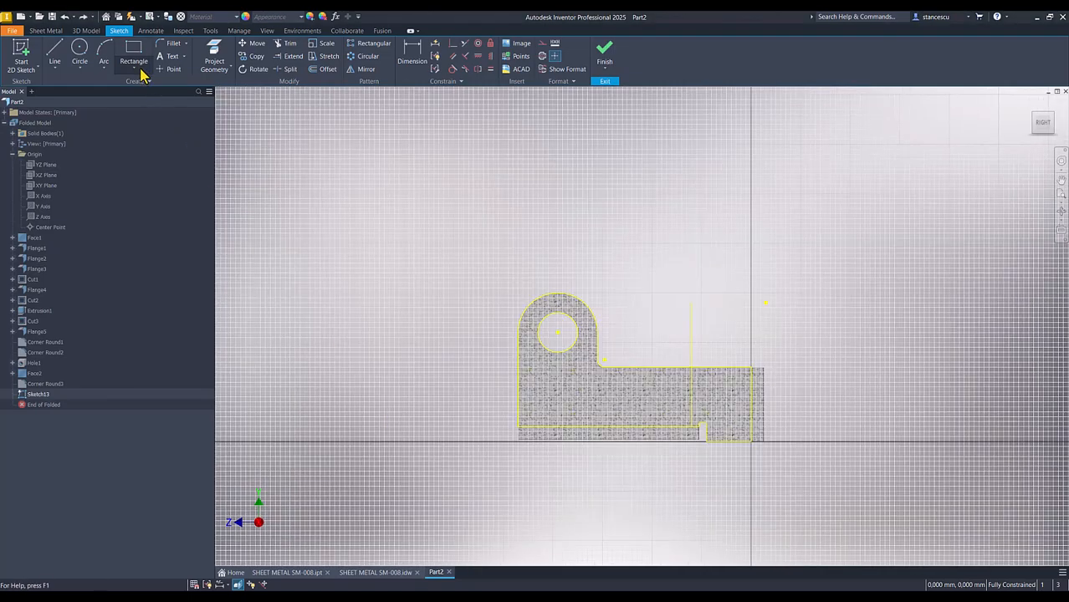
Draw a horizontal centre-to-centre slot, 8 mm between centres with a 2 mm end radius, and move it onto the flange below its top edge.
{"action": "left_click", "coordinate": [141, 65]}
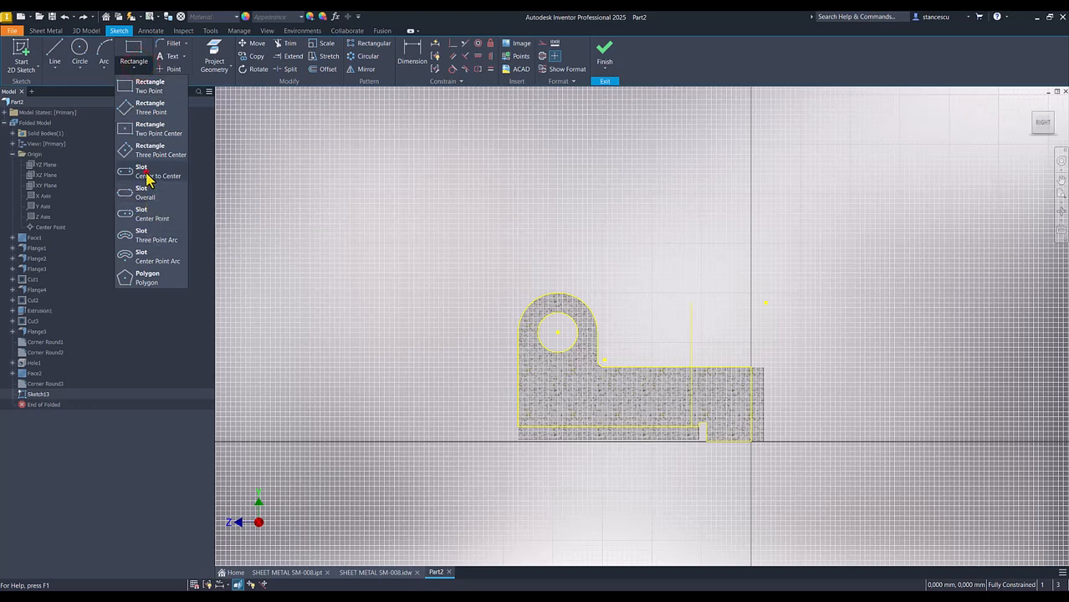
{"action": "left_click", "coordinate": [146, 171]}
{"action": "left_click", "coordinate": [623, 256]}
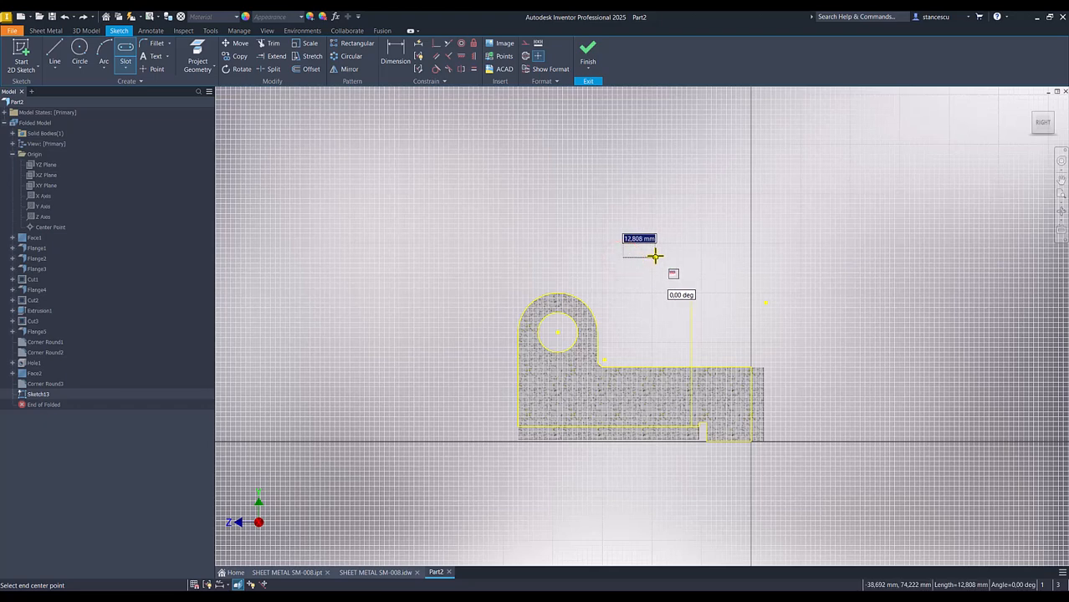
{"action": "key", "text": "Return"}
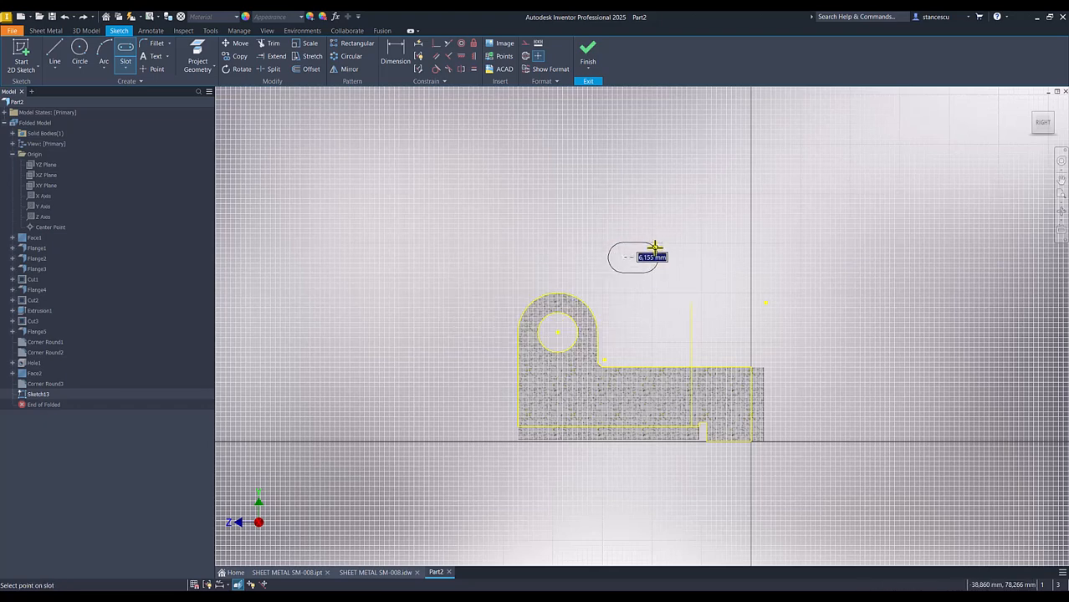
{"action": "left_click", "coordinate": [646, 253]}
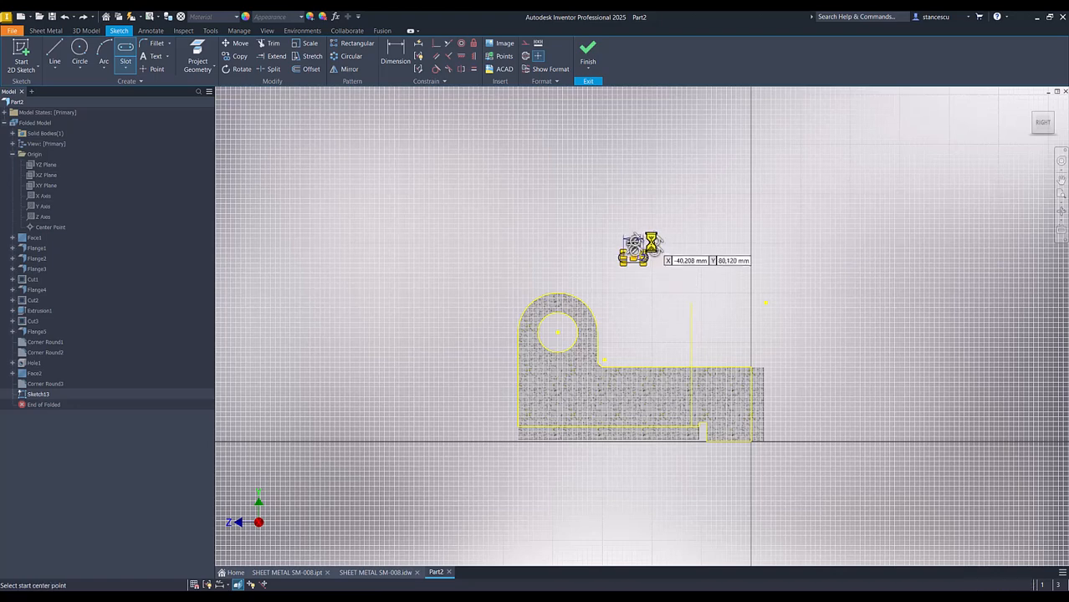
{"action": "key", "text": "Escape"}
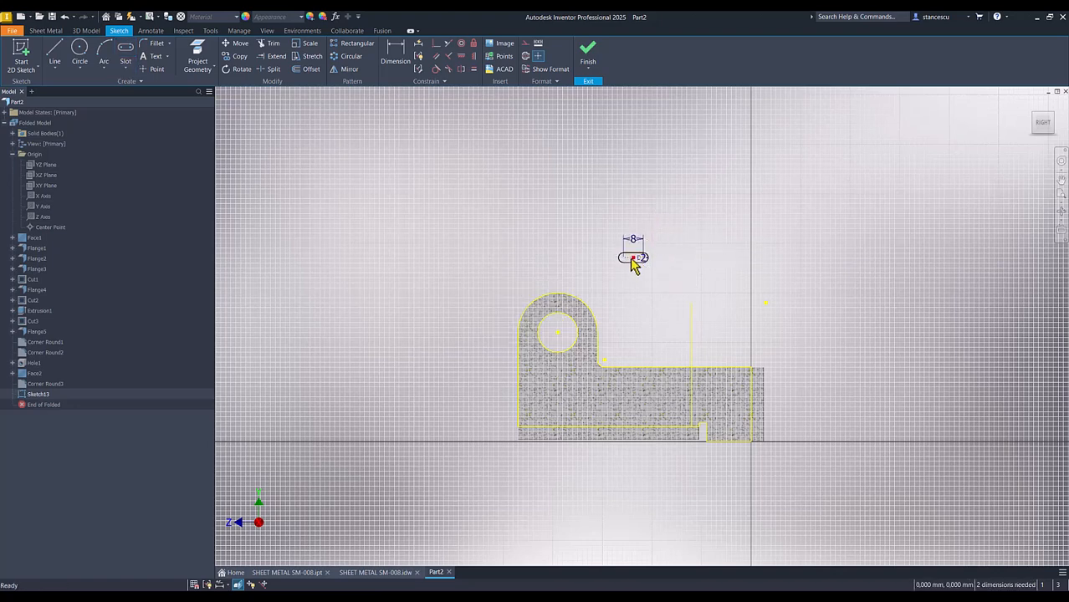
{"action": "left_click_drag", "start_coordinate": [633, 261], "coordinate": [666, 382]}
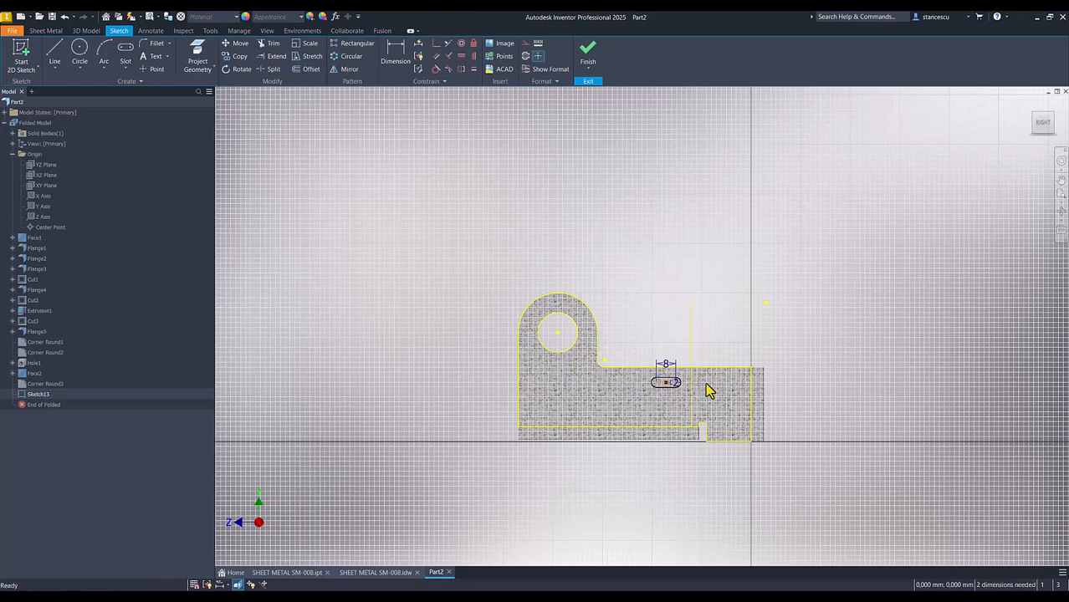
Dimension the slot's centreline 5 mm below the flange's top edge.
{"action": "key", "text": "Num_Lock"}
{"action": "scroll", "coordinate": [676, 383], "scroll_direction": "up", "scroll_amount": 4}
{"action": "left_click", "coordinate": [393, 71]}
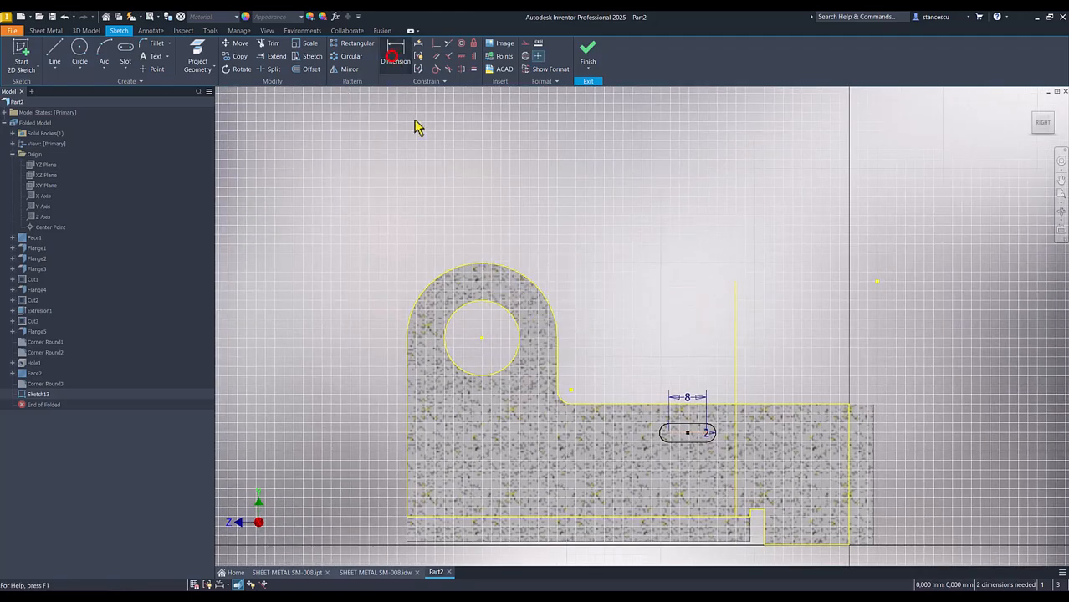
{"action": "left_click", "coordinate": [703, 433]}
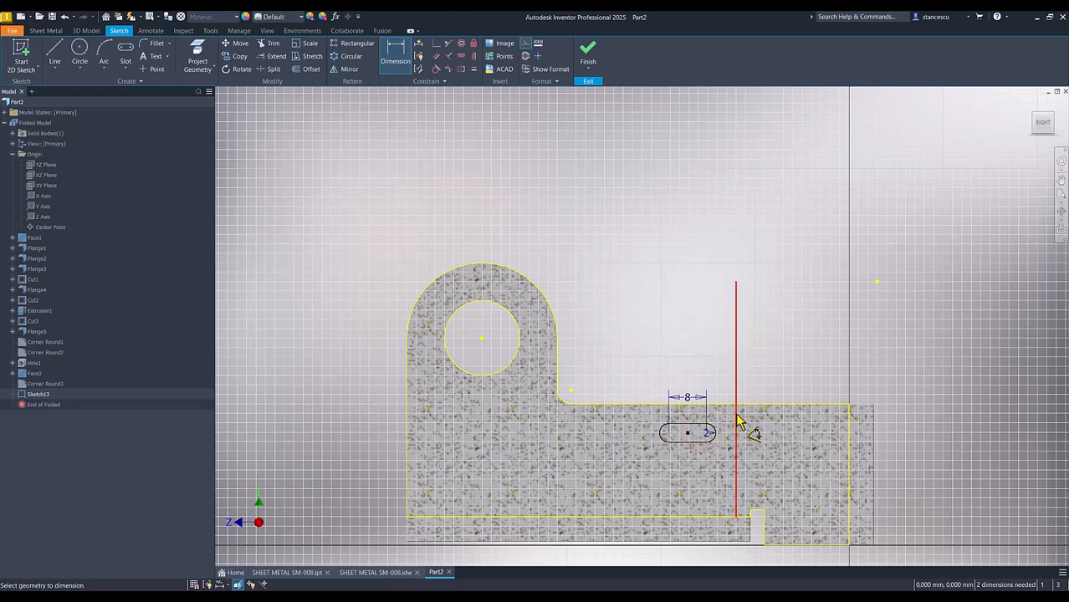
{"action": "left_click", "coordinate": [724, 405]}
{"action": "left_click", "coordinate": [790, 421]}
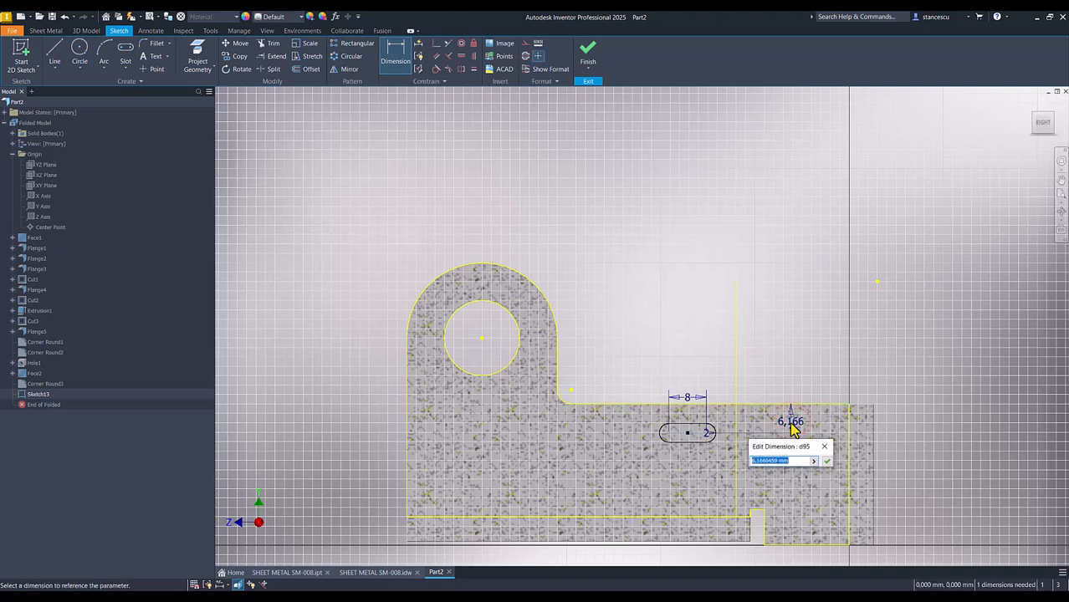
{"action": "key", "text": "Return"}
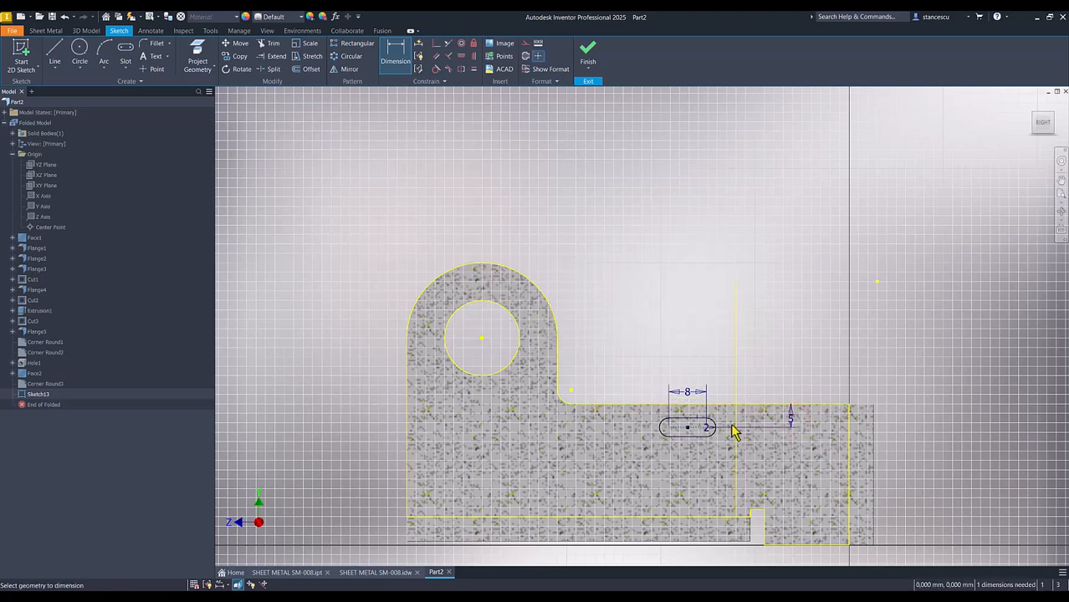
Place the slot's nearer end centre 6 mm from the projected upright edge and finish the sketch.
{"action": "left_click", "coordinate": [705, 428]}
{"action": "left_click", "coordinate": [734, 392]}
{"action": "left_click", "coordinate": [730, 356]}
{"action": "type", "text": "6"}
{"action": "key", "text": "Return"}
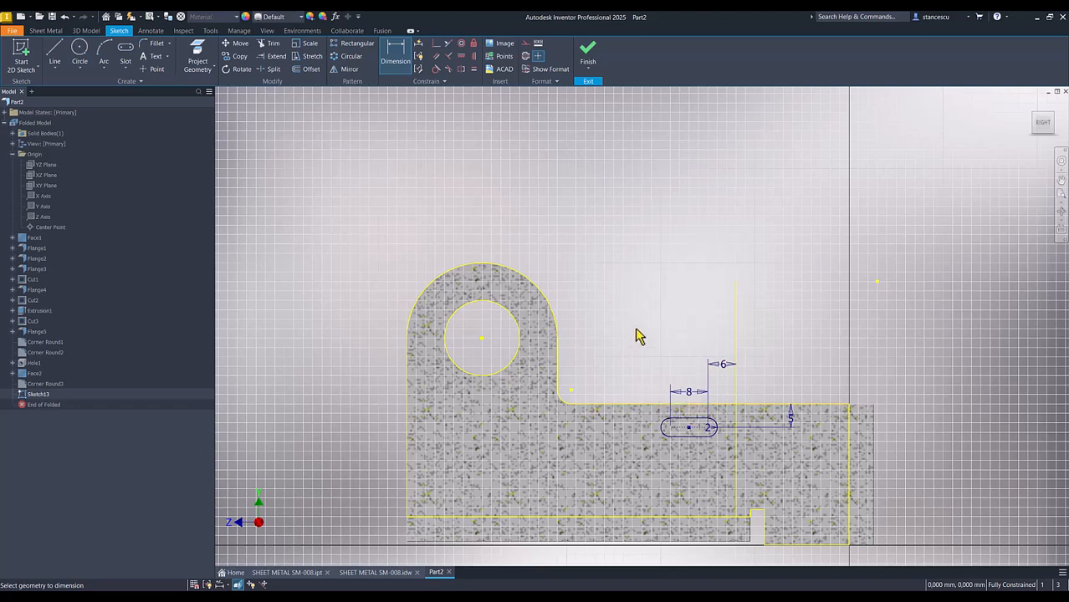
{"action": "left_click", "coordinate": [585, 57]}
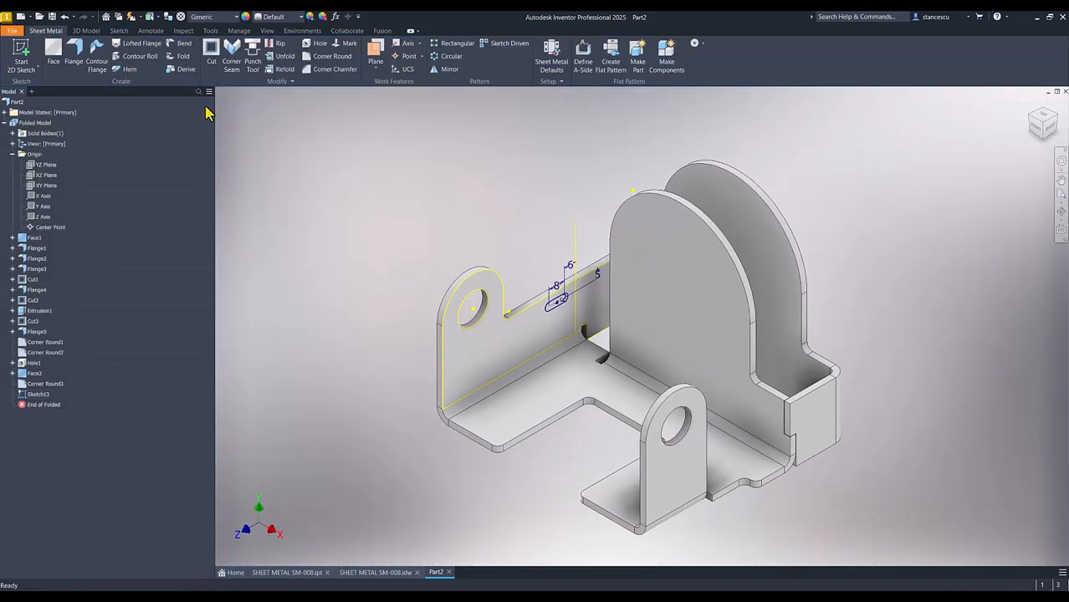
Cut the slot profile through the long side flange at the sheet thickness.
{"action": "left_click", "coordinate": [211, 51]}
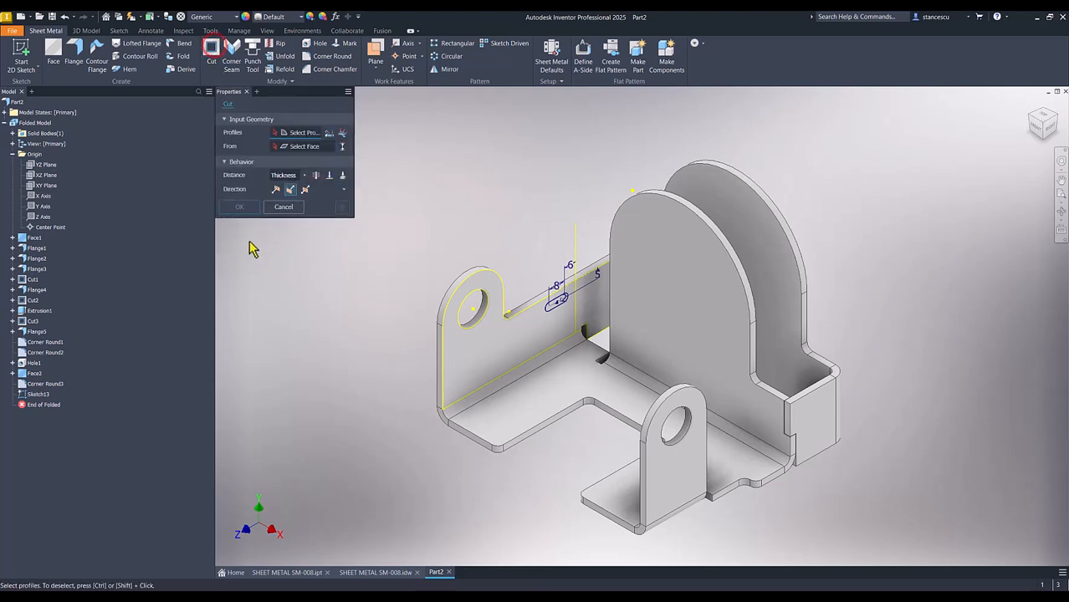
{"action": "left_click", "coordinate": [555, 303]}
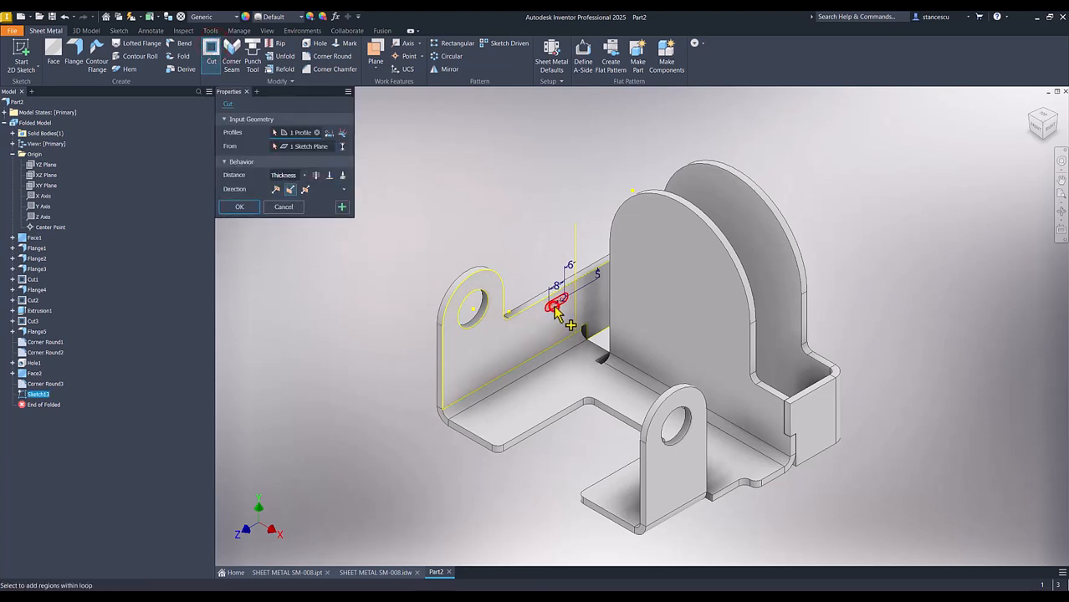
{"action": "left_click", "coordinate": [241, 207]}
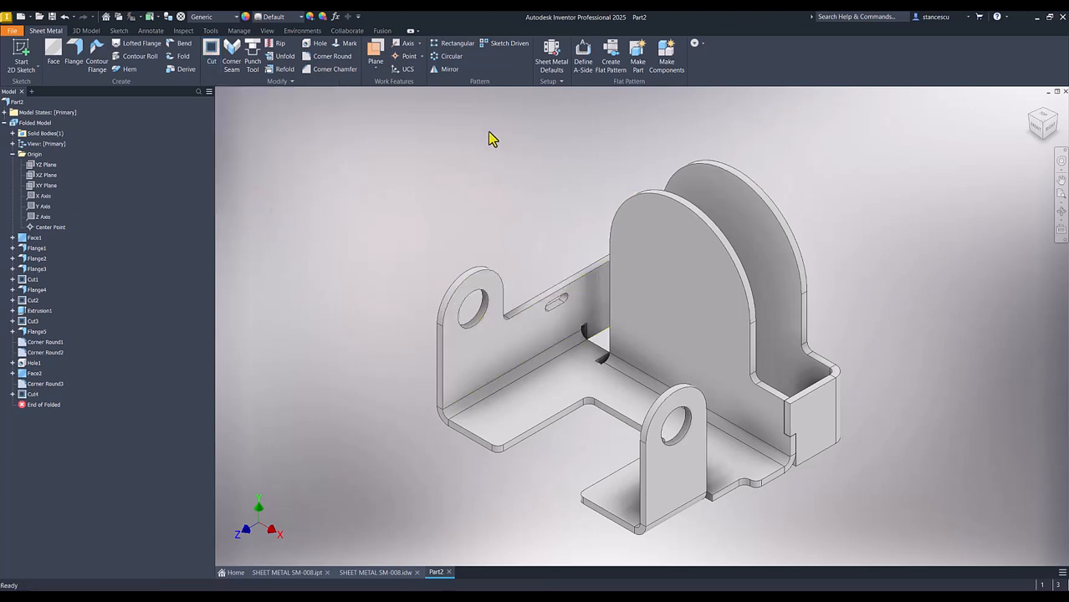
Pattern the slot cut rectangularly along the flange's top edge, with 2 occurrences at a spacing of 8+8 mm, away from the upright.
{"action": "left_click", "coordinate": [458, 47]}
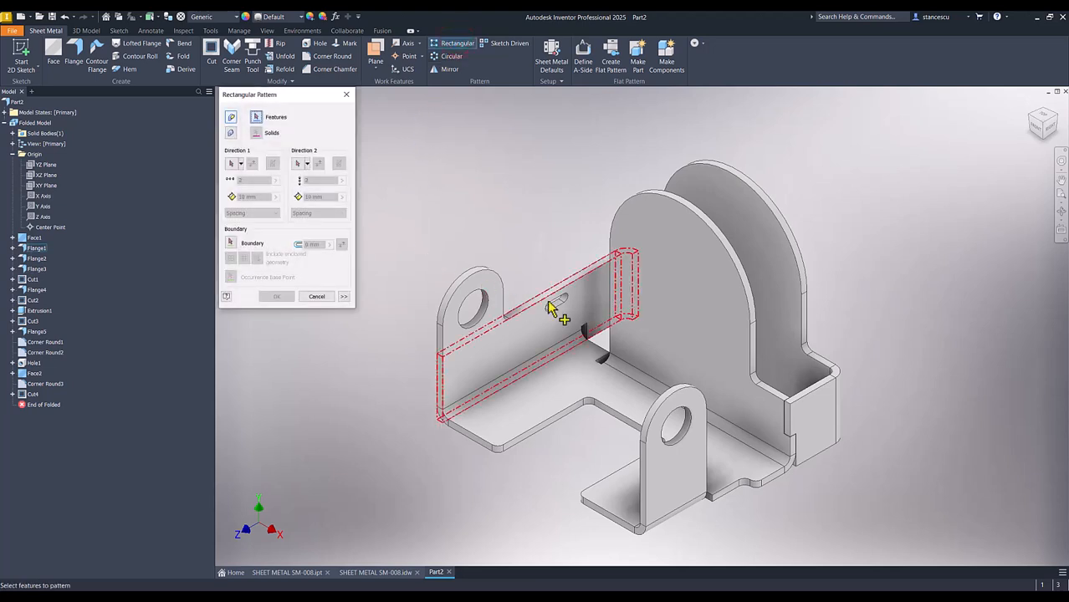
{"action": "left_click", "coordinate": [25, 395]}
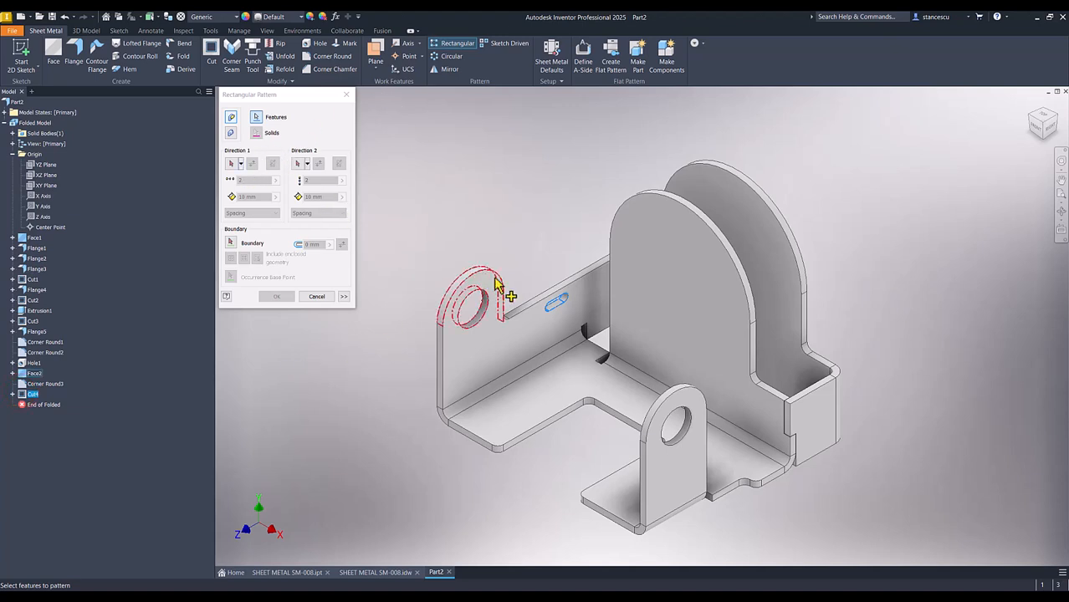
{"action": "left_click", "coordinate": [232, 164]}
{"action": "left_click", "coordinate": [538, 312]}
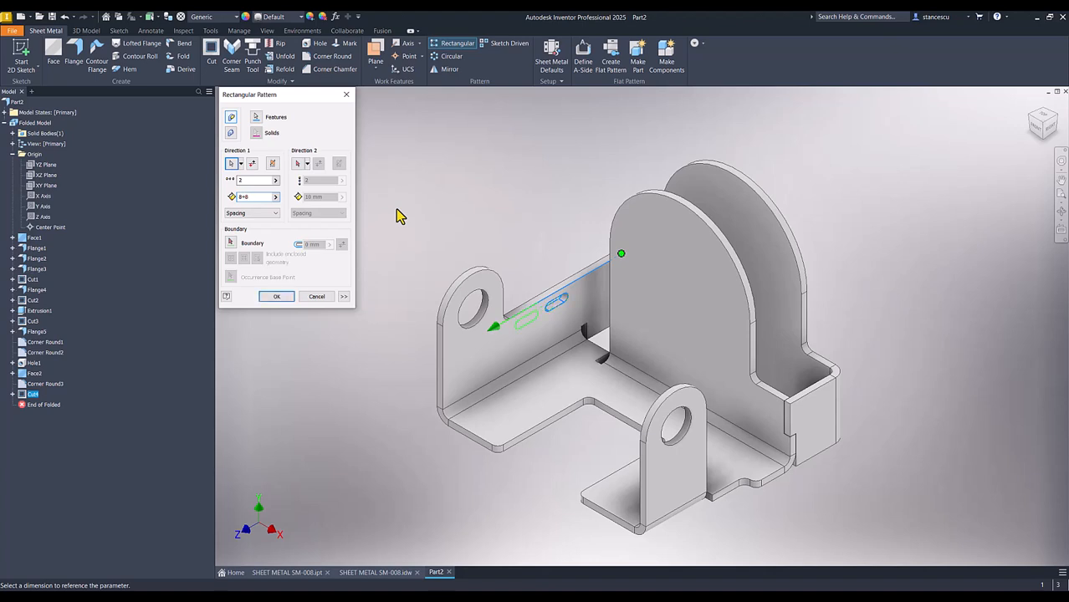
{"action": "left_click", "coordinate": [277, 297]}
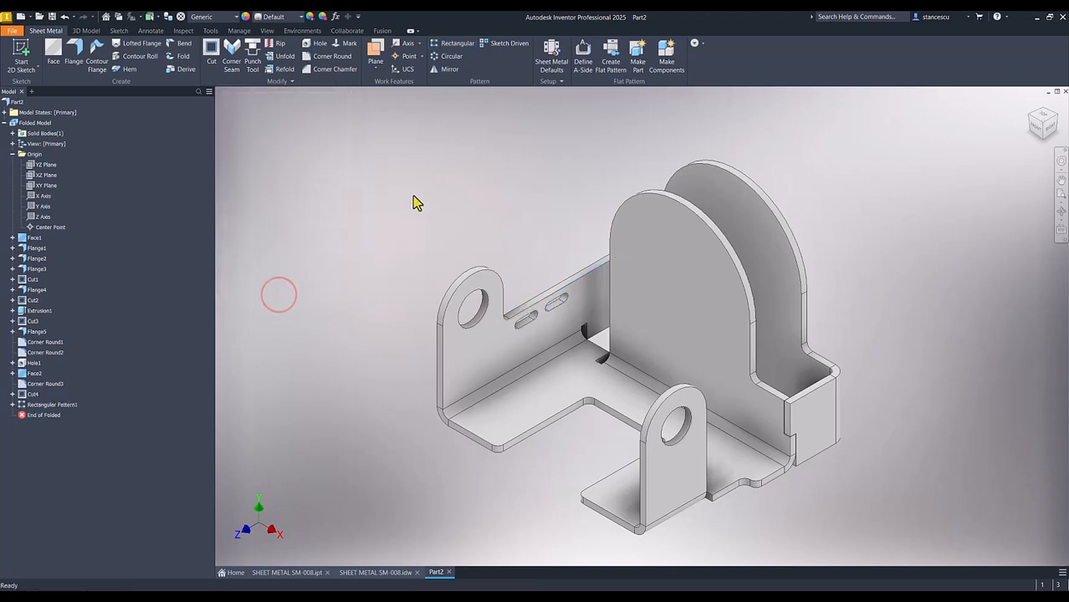
Check the large hole's diameter in SHEET METAL SM-008.idw, then create a sketch in Part2 on the front large upright's outer face, keeping its projected arc centre.
{"action": "left_click", "coordinate": [374, 573]}
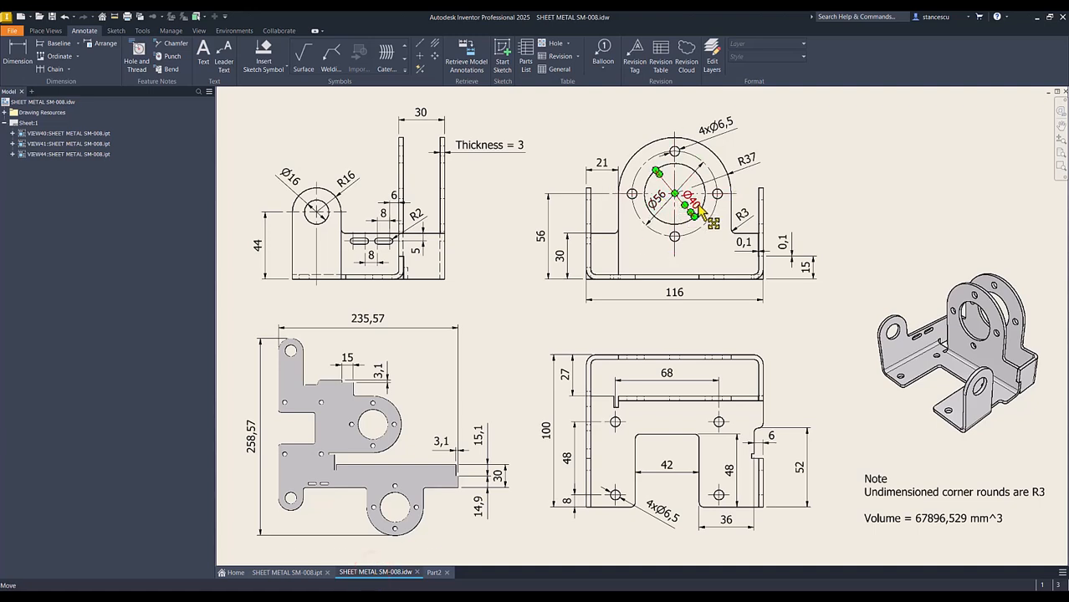
{"action": "left_click", "coordinate": [433, 574]}
{"action": "left_click", "coordinate": [698, 232]}
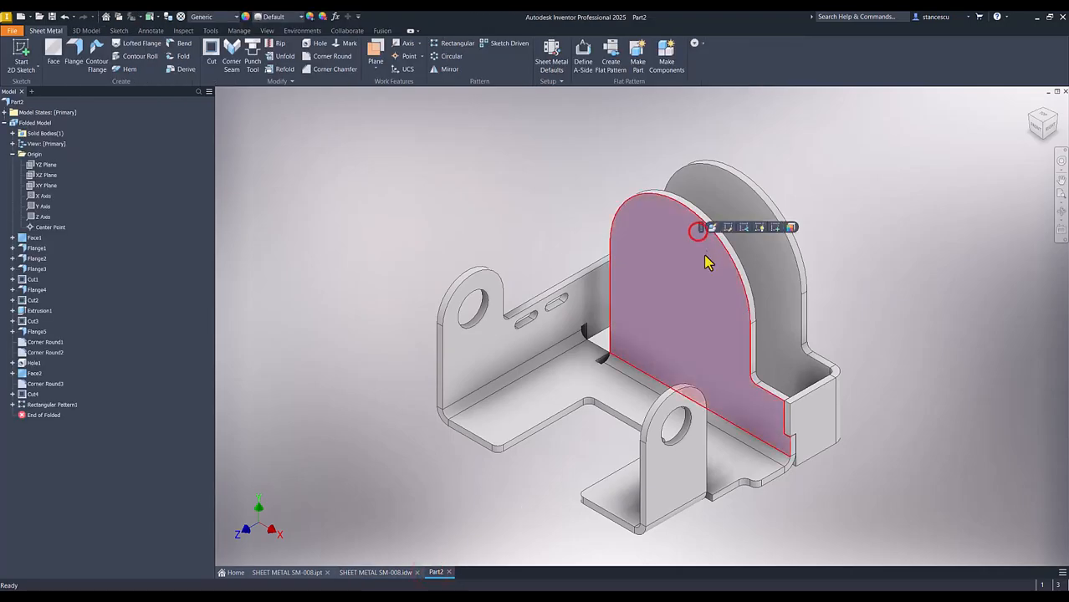
{"action": "left_click", "coordinate": [776, 226]}
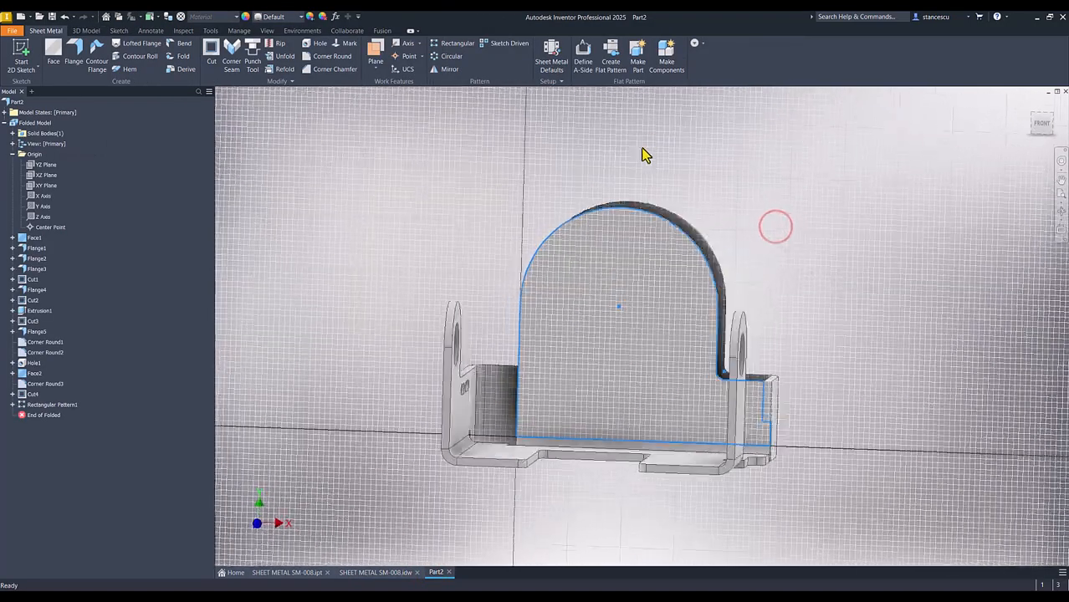
{"action": "left_click", "coordinate": [588, 55]}
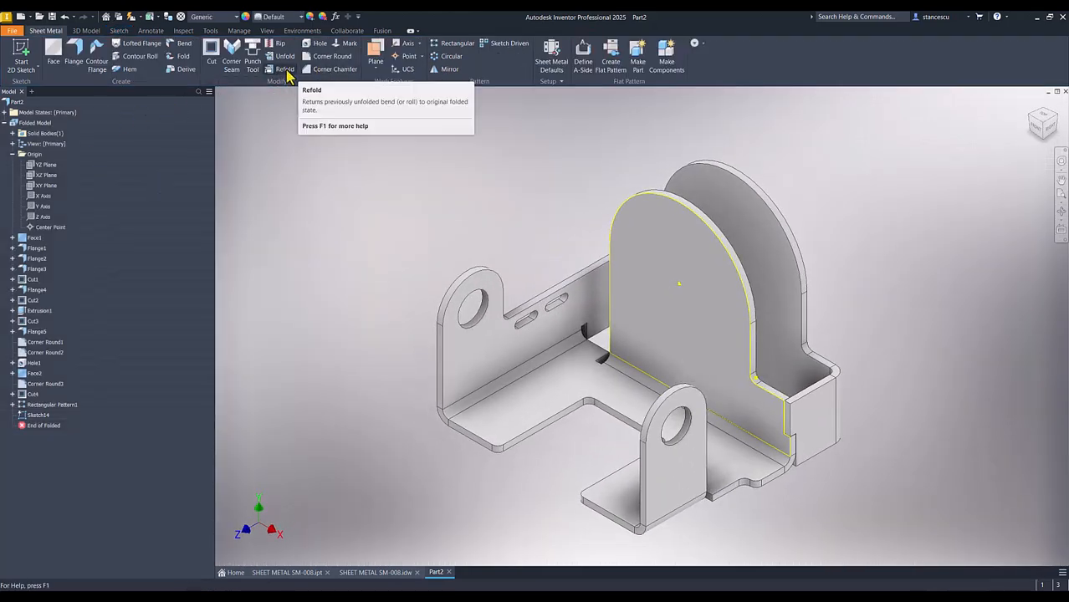
Add a 40 mm through-all hole at the front upright's arc centre, passing through both large uprights.
{"action": "left_click", "coordinate": [318, 44]}
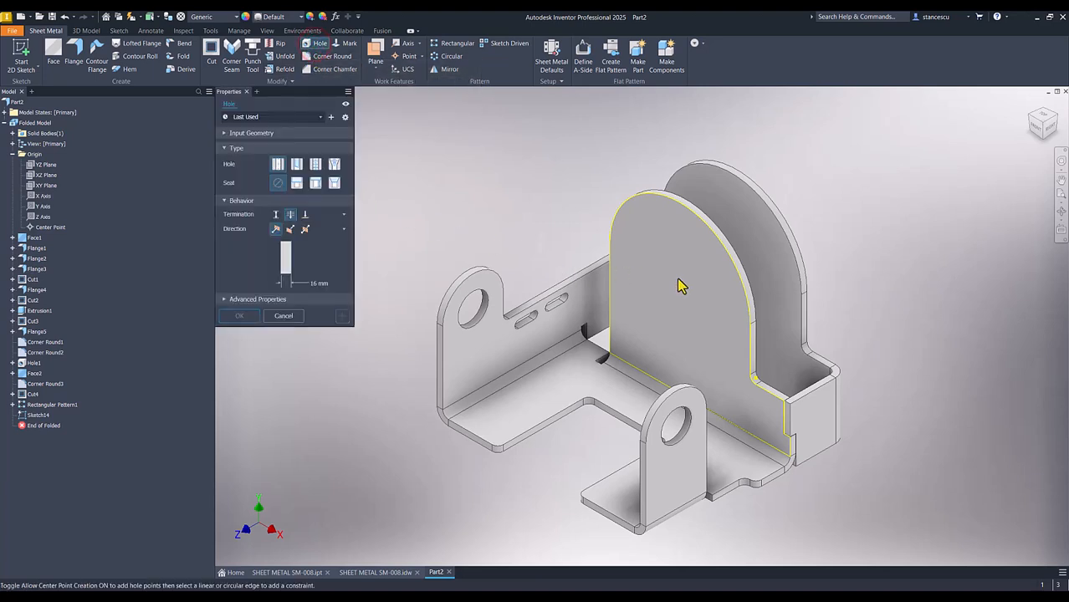
{"action": "left_click", "coordinate": [679, 284]}
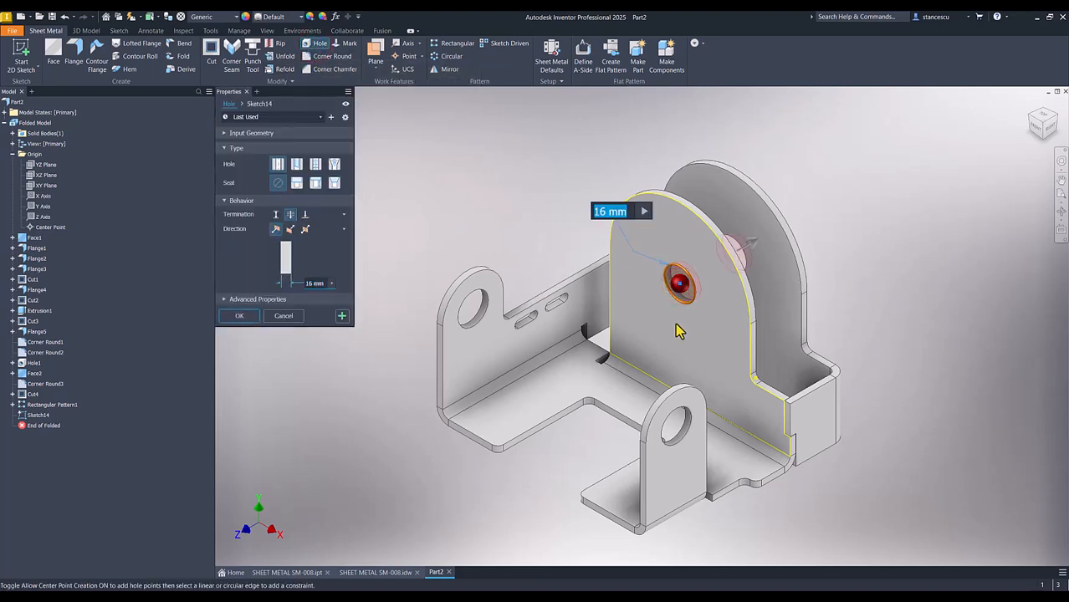
{"action": "type", "text": "40"}
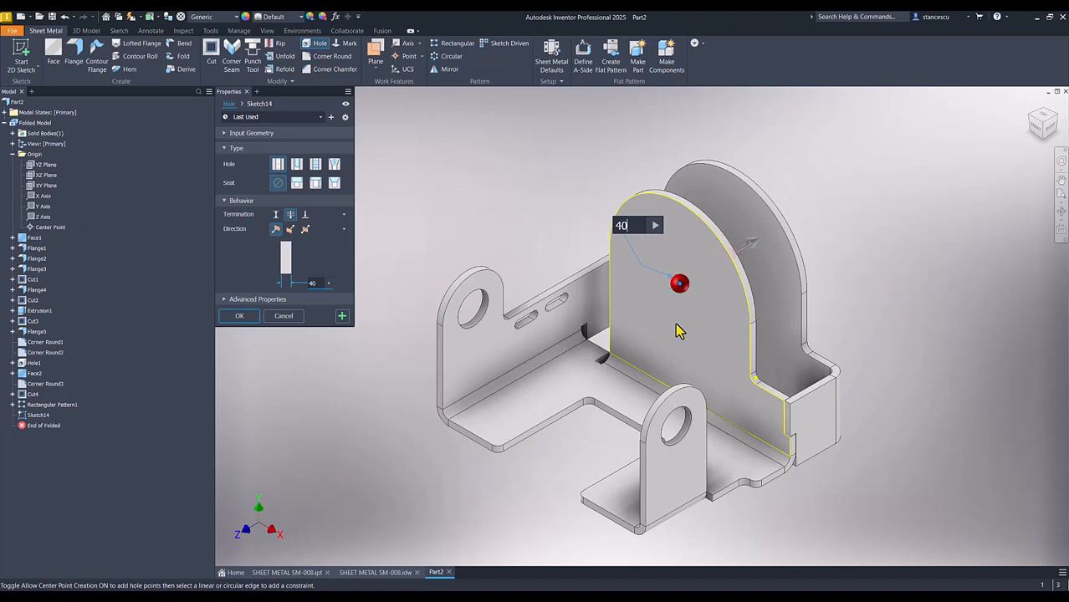
{"action": "key", "text": "Return"}
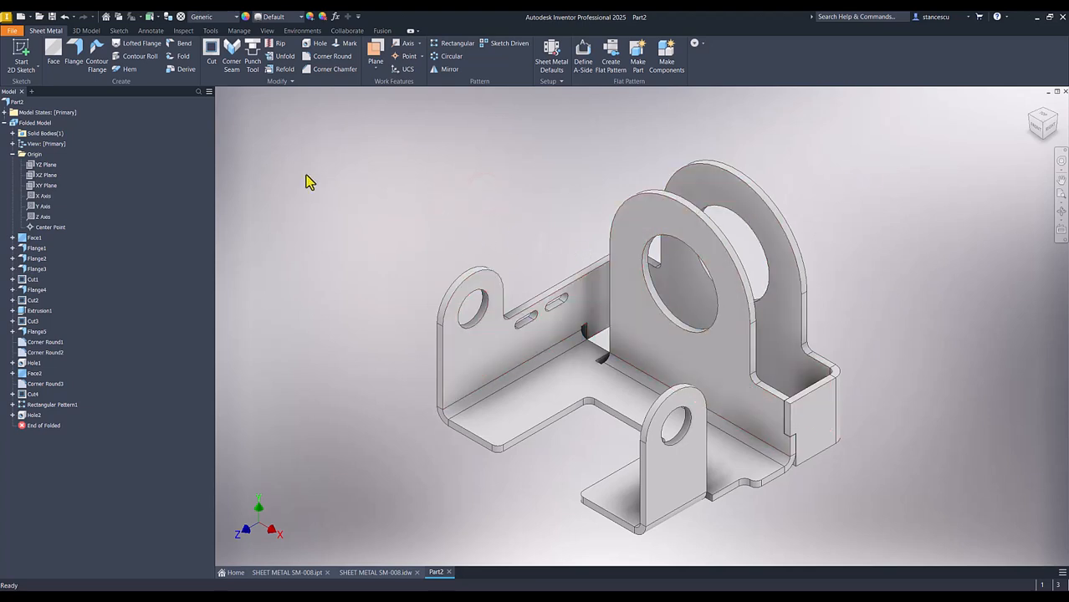
Check the small upright holes' dimensions in SHEET METAL SM-008.idw, then create a sketch in Part2 on the front large upright's outer face.
{"action": "left_click", "coordinate": [375, 573]}
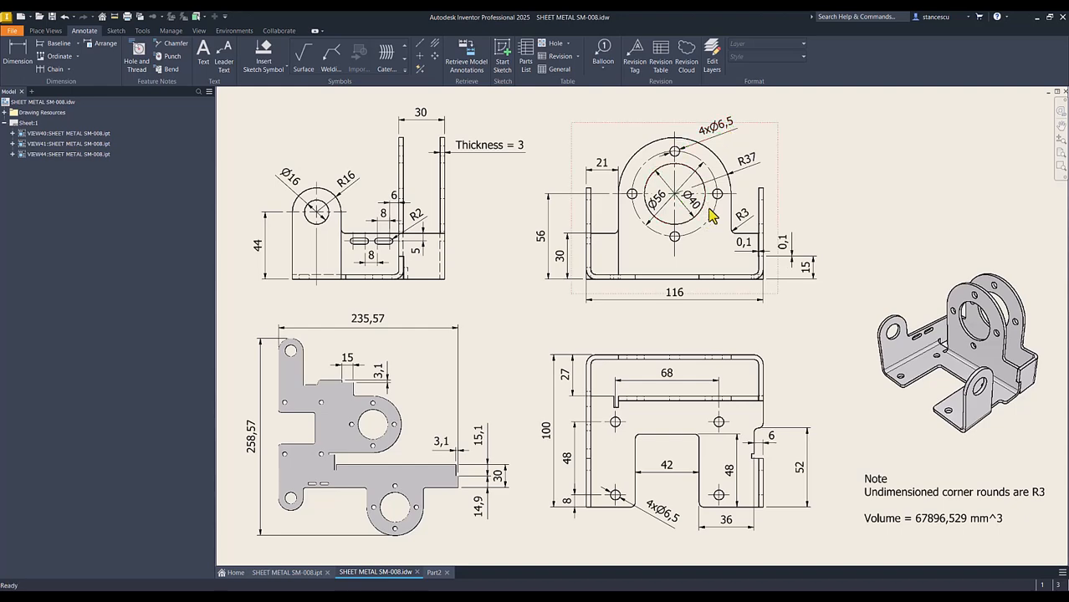
{"action": "left_click", "coordinate": [433, 574]}
{"action": "left_click", "coordinate": [634, 237]}
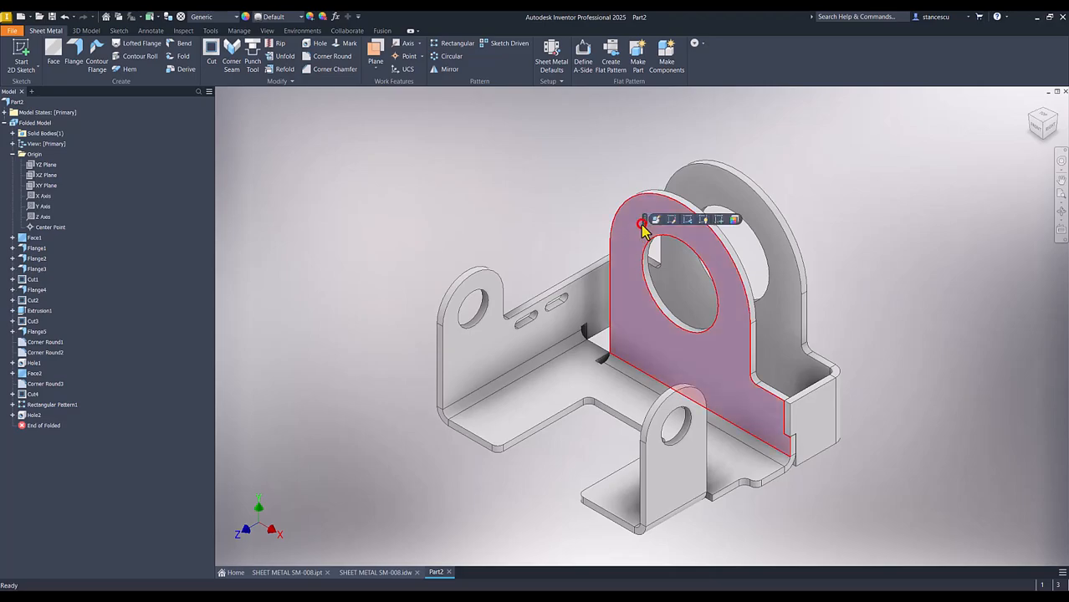
{"action": "left_click", "coordinate": [718, 226]}
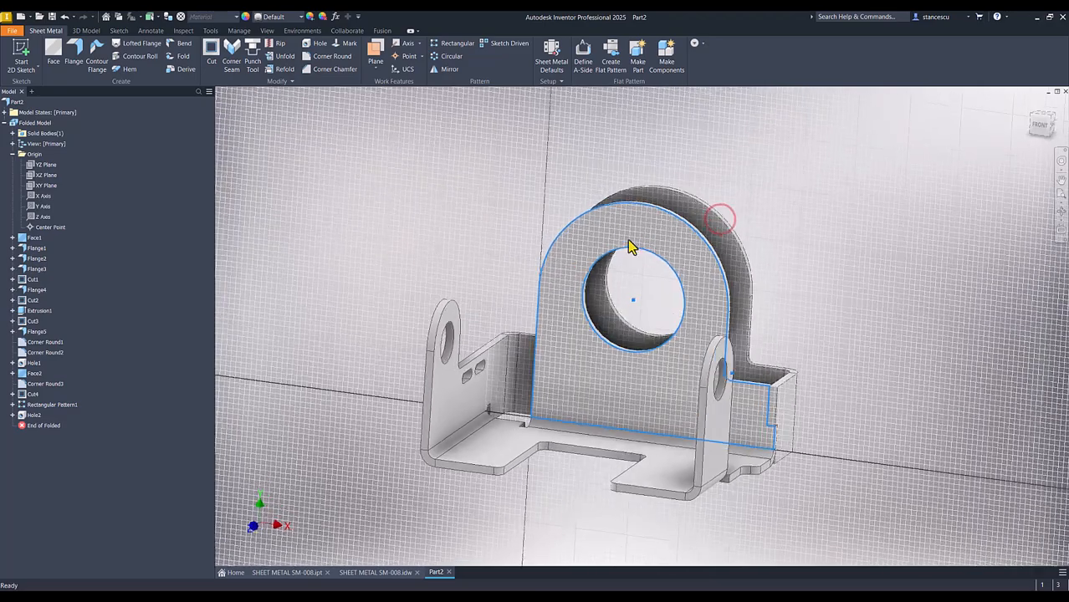
Draw a vertical line of length 56/2 mm upward from the large hole's centre and finish the sketch.
{"action": "left_click", "coordinate": [54, 55]}
{"action": "left_click", "coordinate": [613, 308]}
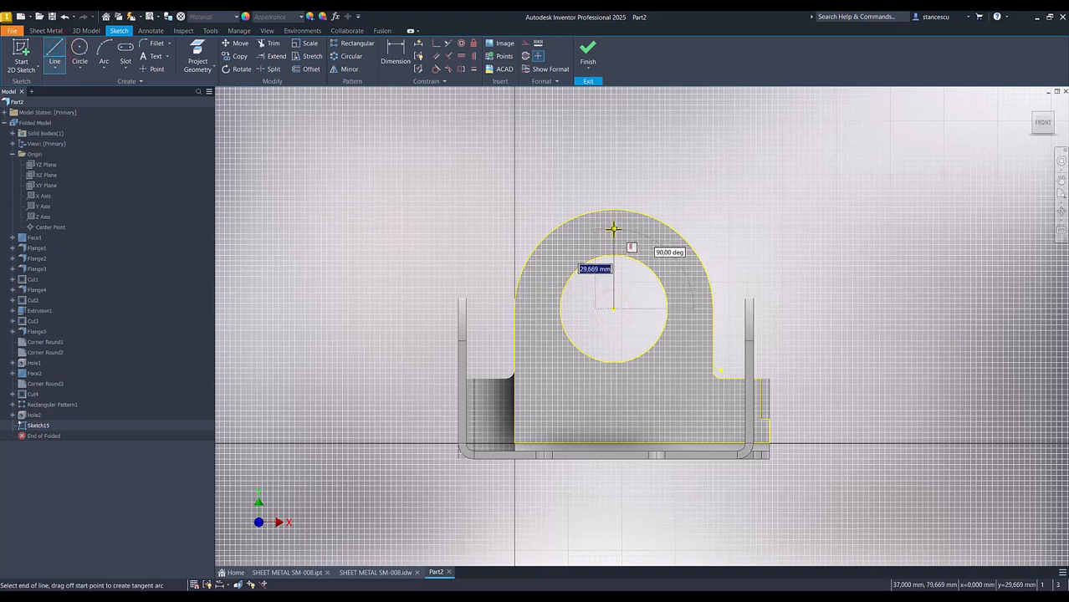
{"action": "type", "text": "56/2"}
{"action": "key", "text": "Return"}
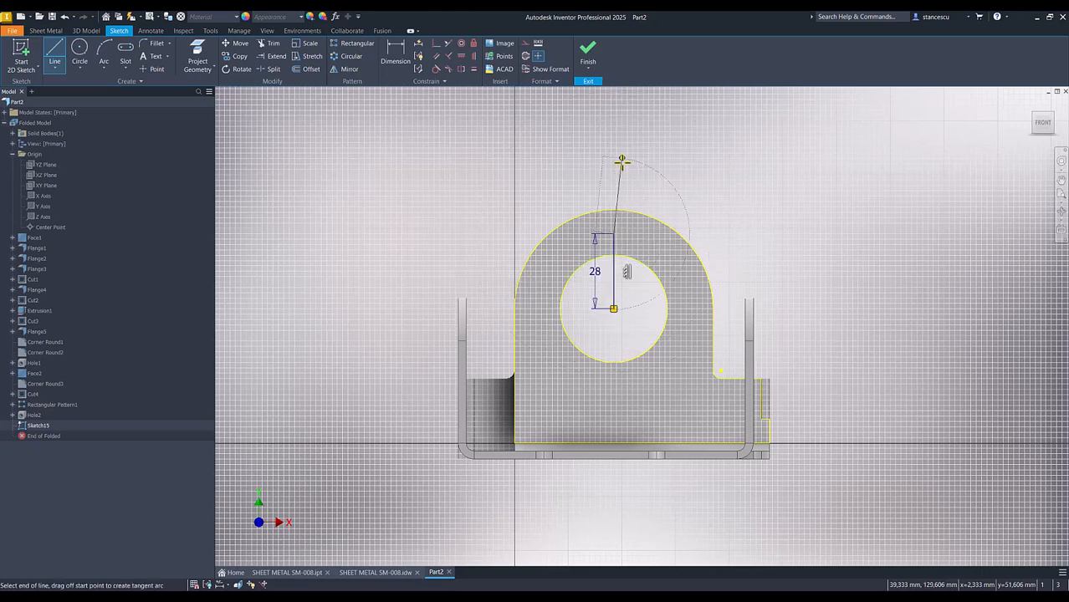
{"action": "key", "text": "Escape"}
{"action": "left_click", "coordinate": [587, 57]}
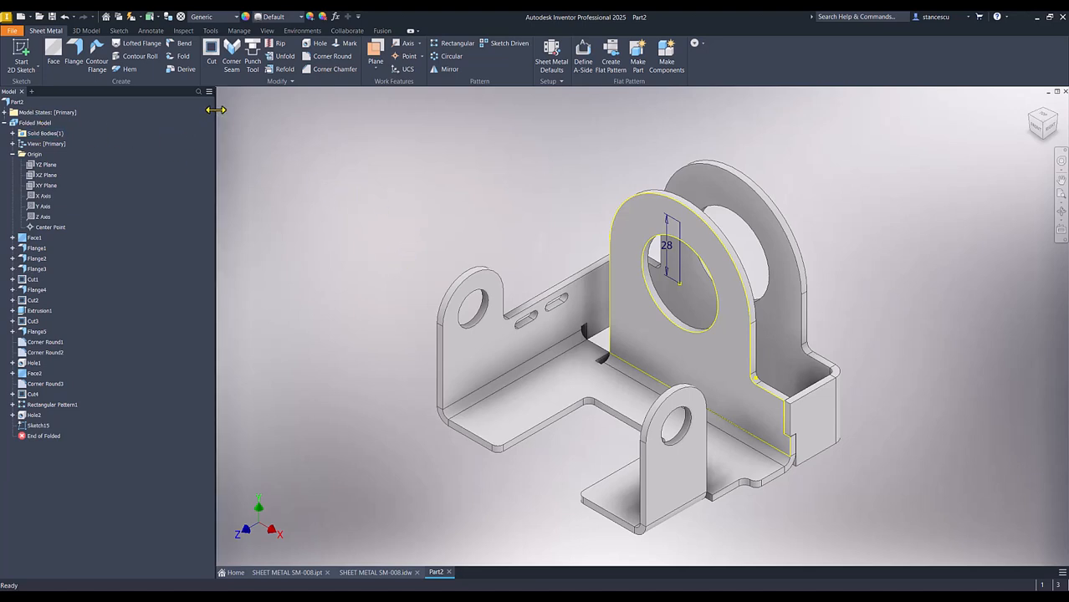
Add a 6,5 mm through-all hole at the line's upper endpoint, passing through both large uprights.
{"action": "left_click", "coordinate": [679, 223]}
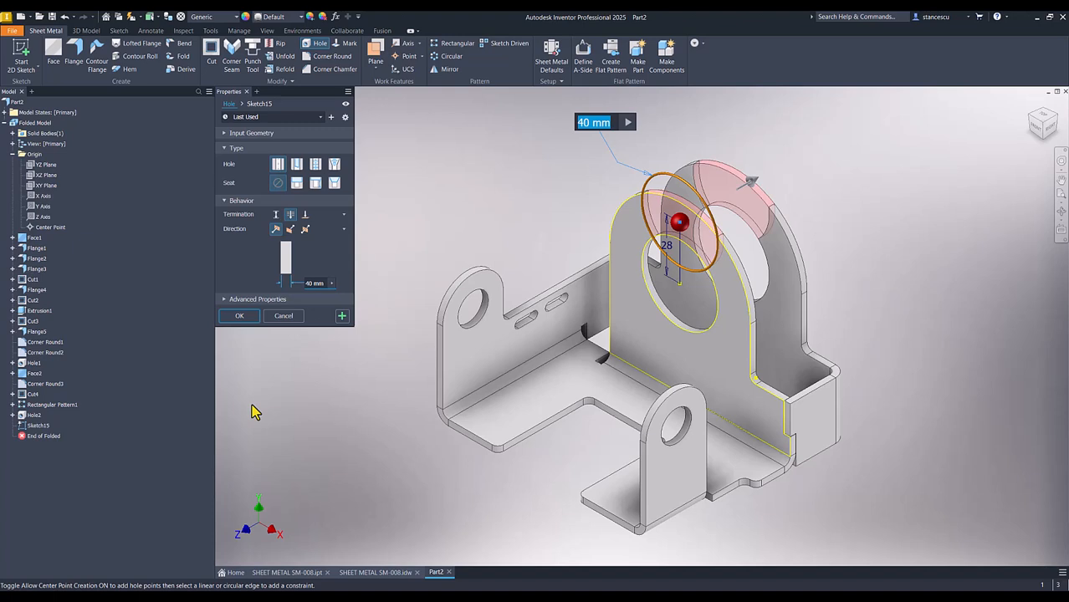
{"action": "type", "text": "6,5"}
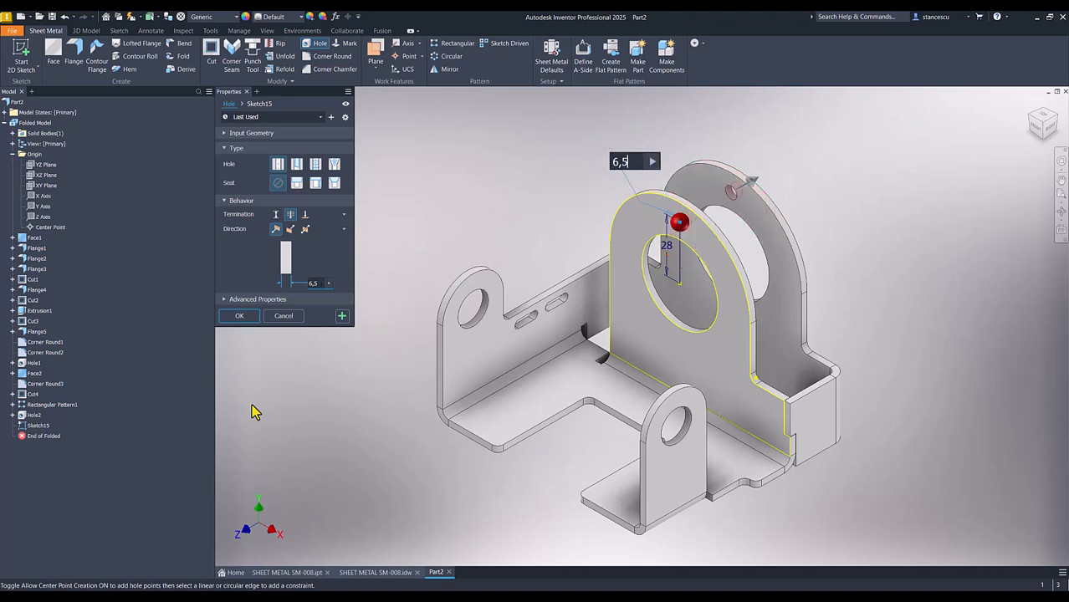
{"action": "left_click", "coordinate": [238, 316]}
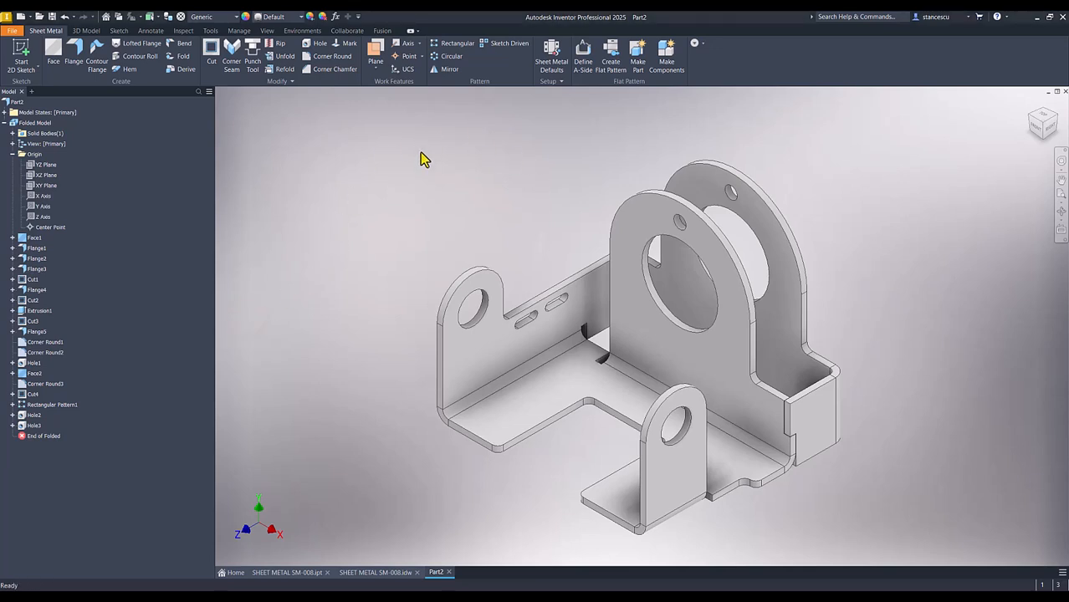
Pattern the 6,5 mm hole circularly about the large hole's axis, with 4 occurrences over 360 degrees.
{"action": "left_click", "coordinate": [451, 57]}
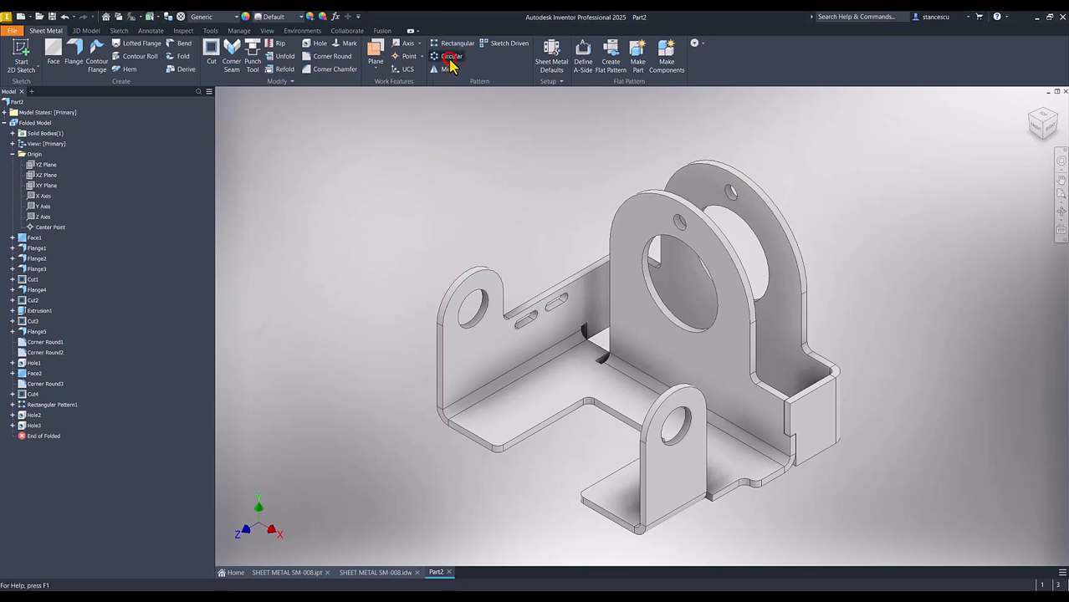
{"action": "left_click", "coordinate": [33, 426]}
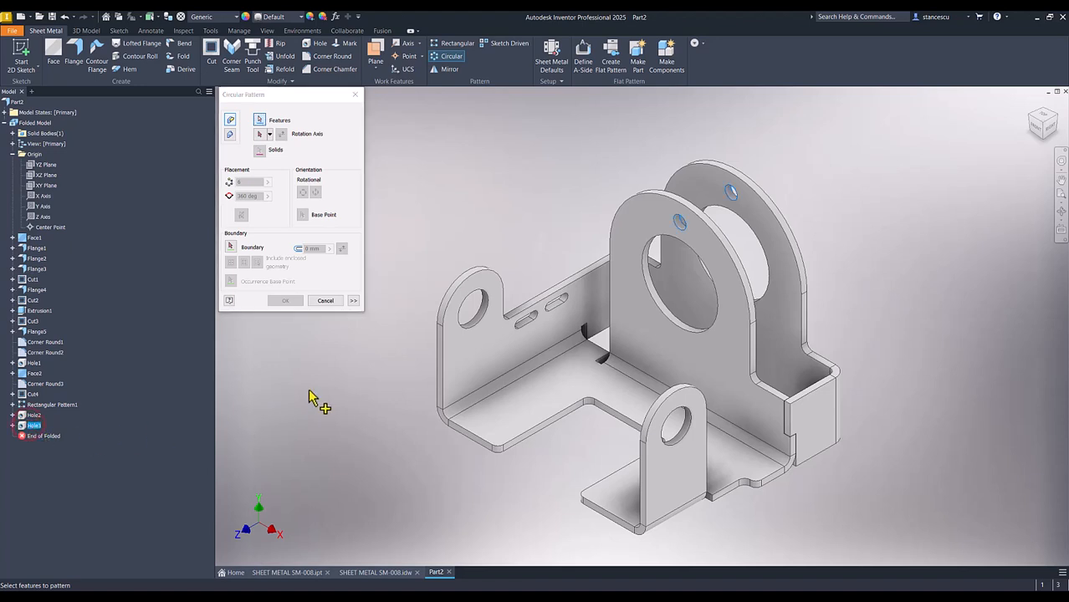
{"action": "left_click", "coordinate": [260, 134]}
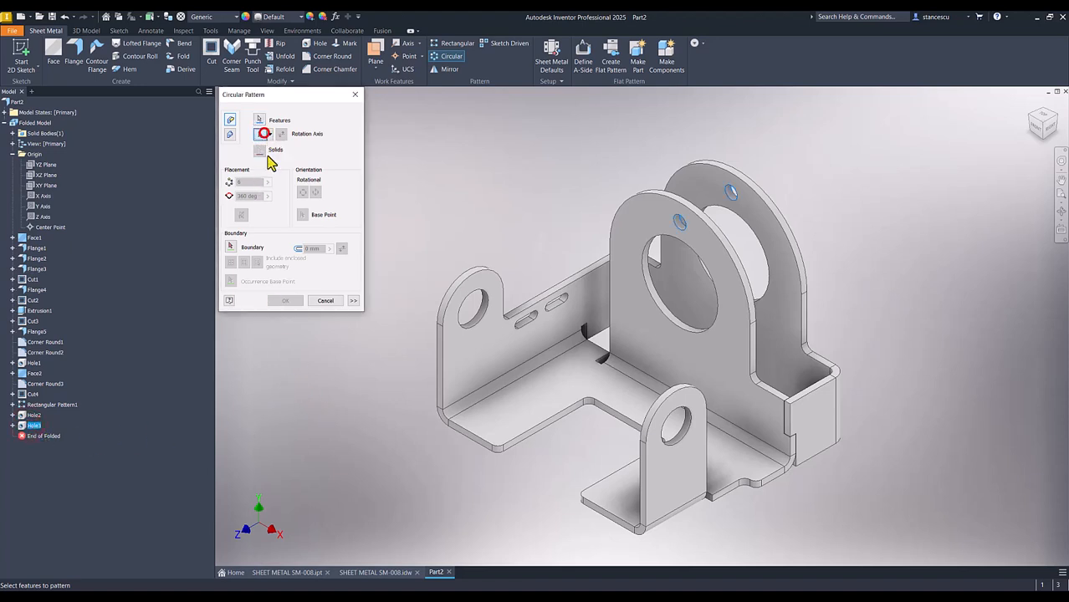
{"action": "left_click", "coordinate": [644, 296]}
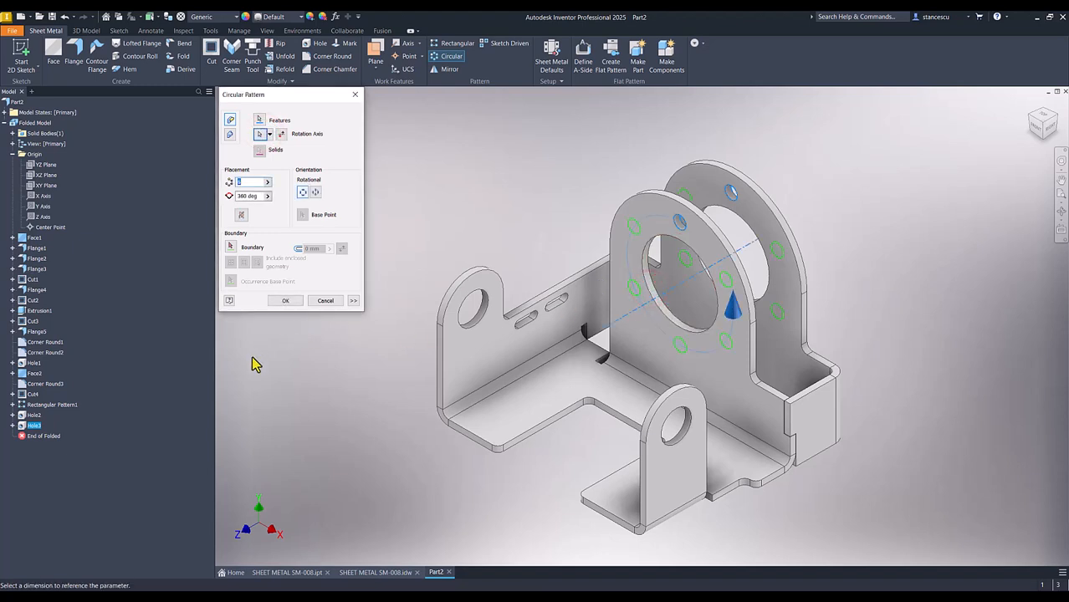
{"action": "left_click", "coordinate": [286, 301]}
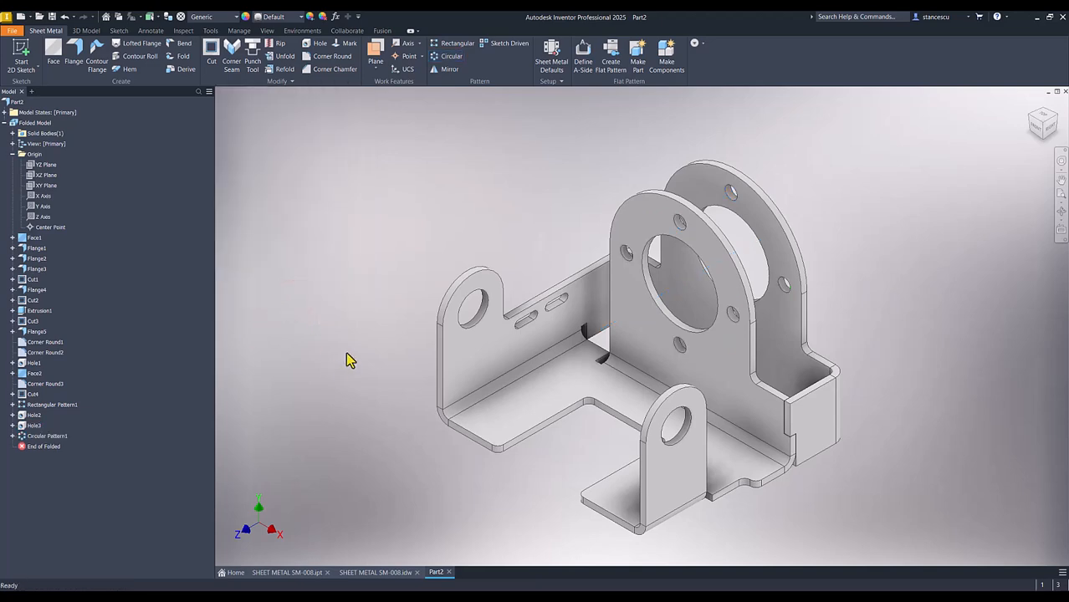
Check the base hole positions in SHEET METAL SM-008.idw, then create a sketch in Part2 on the base's upper face, with the cutout opening downward.
{"action": "left_click", "coordinate": [381, 572]}
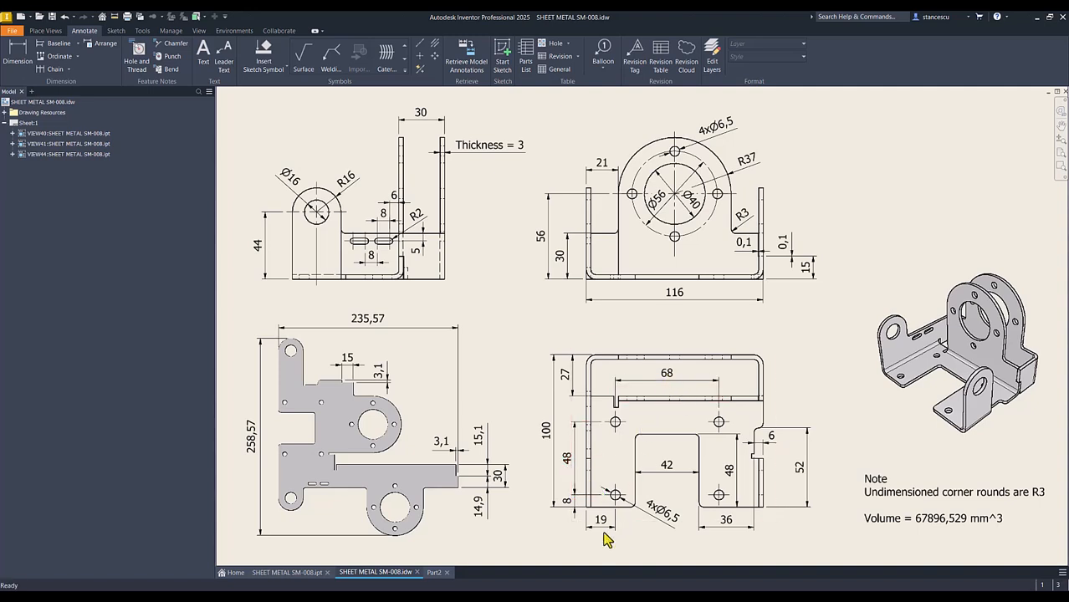
{"action": "left_click", "coordinate": [431, 576]}
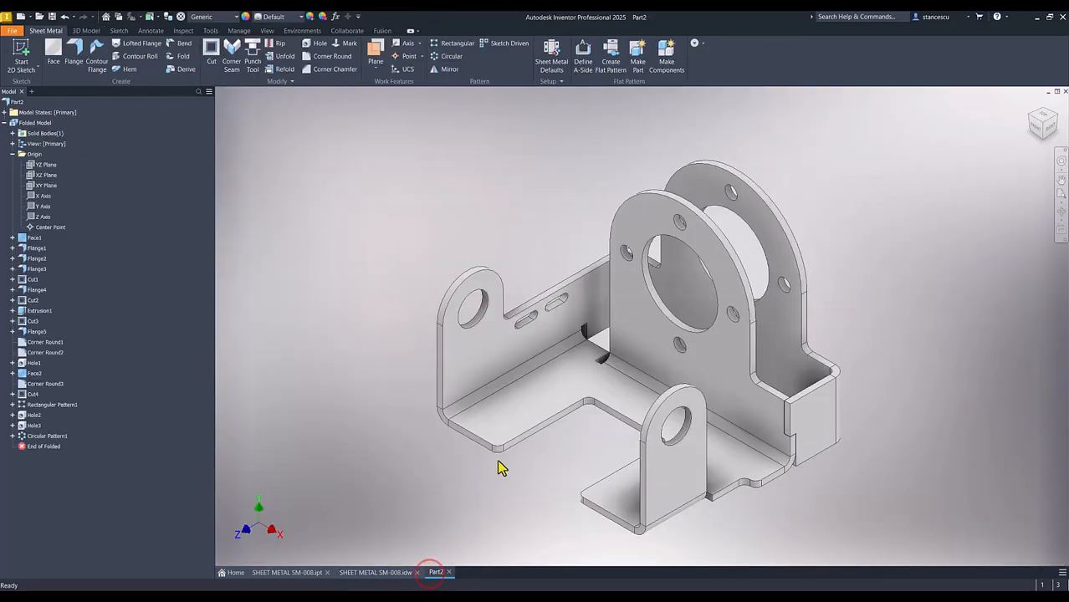
{"action": "left_click", "coordinate": [511, 402]}
{"action": "left_click", "coordinate": [587, 393]}
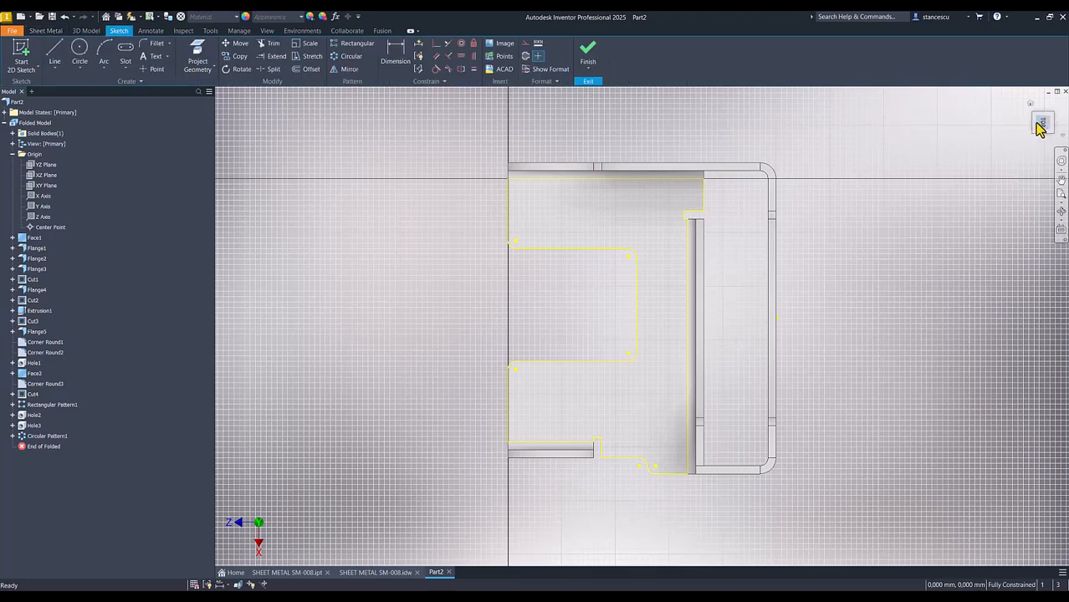
{"action": "left_click", "coordinate": [1059, 104]}
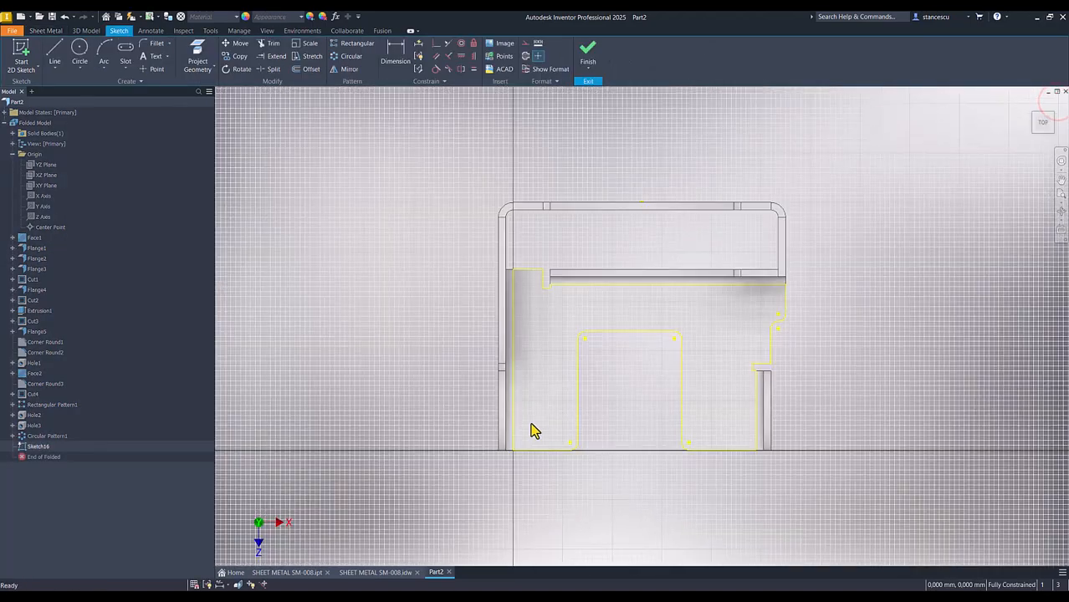
{"action": "left_click", "coordinate": [416, 344]}
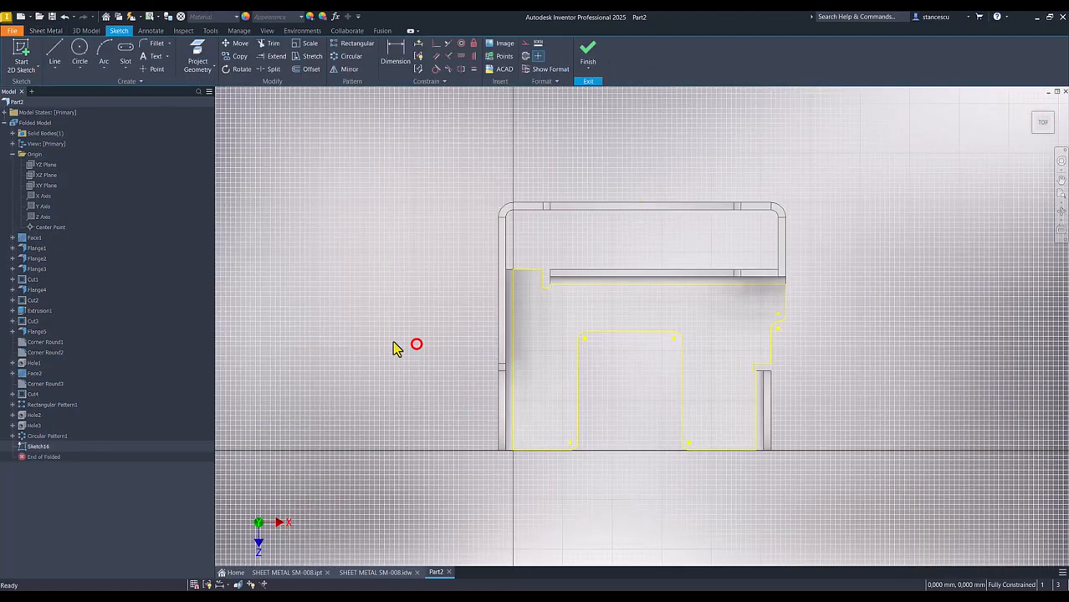
Draw a 68 by 48 mm rectangle on the base, around the central cutout.
{"action": "left_click", "coordinate": [125, 74]}
{"action": "left_click", "coordinate": [128, 86]}
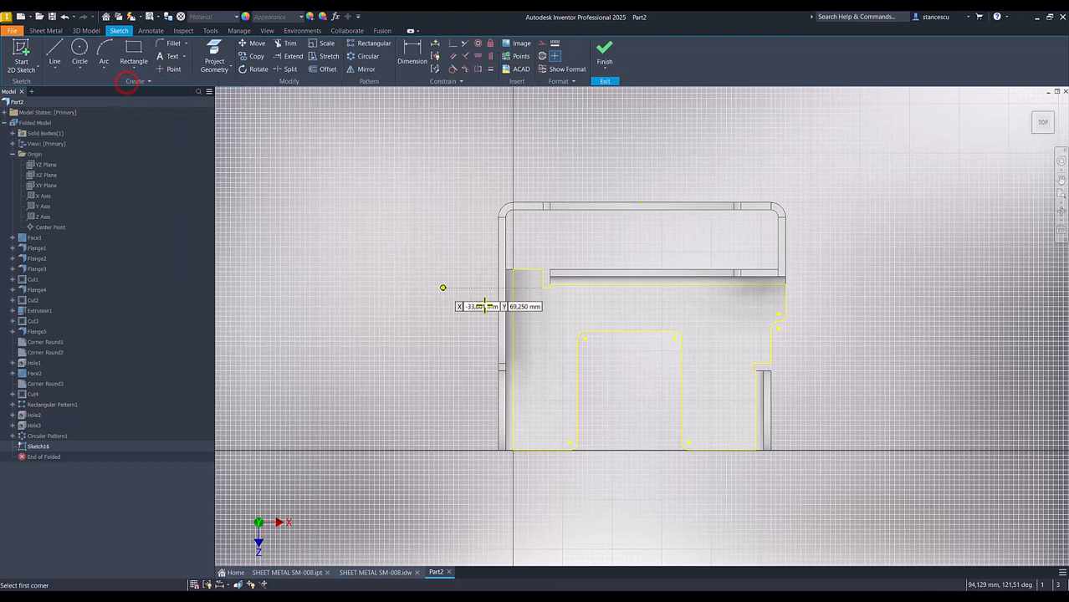
{"action": "left_click", "coordinate": [554, 315]}
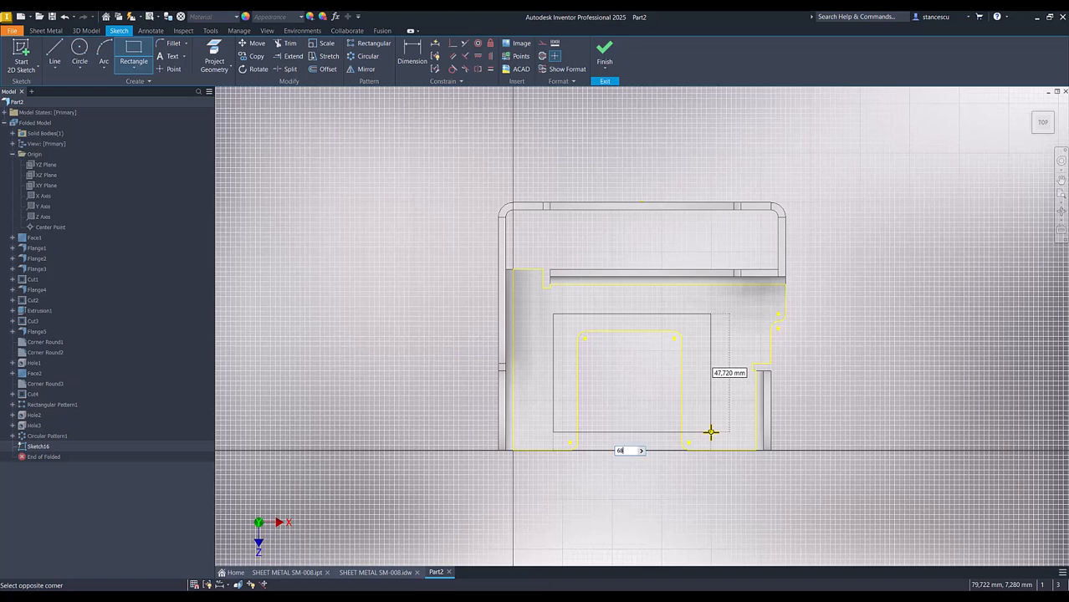
{"action": "type", "text": "68"}
{"action": "key", "text": "Tab"}
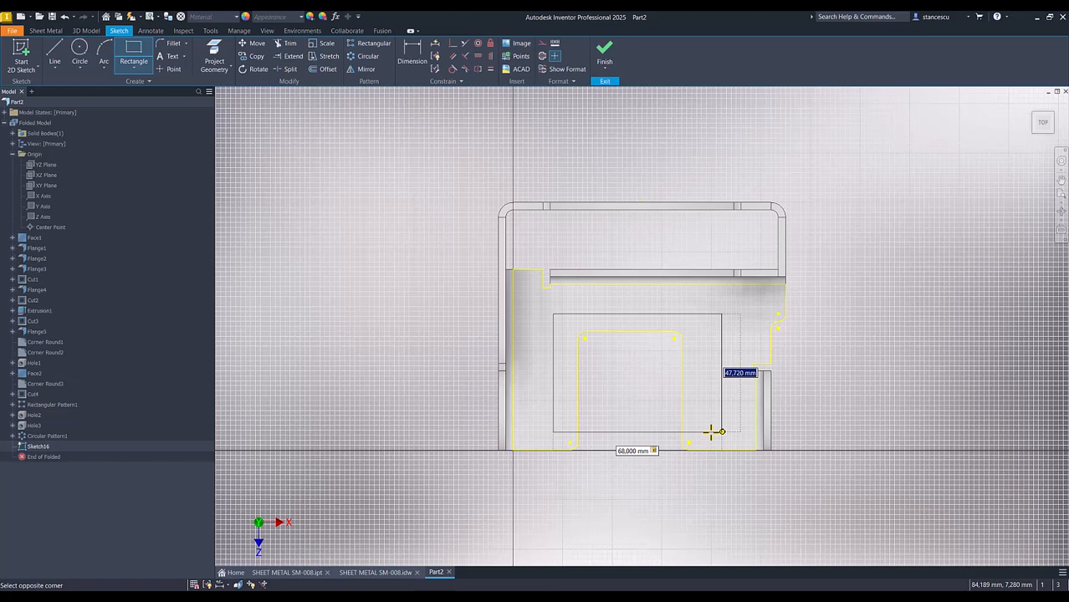
{"action": "key", "text": "Return"}
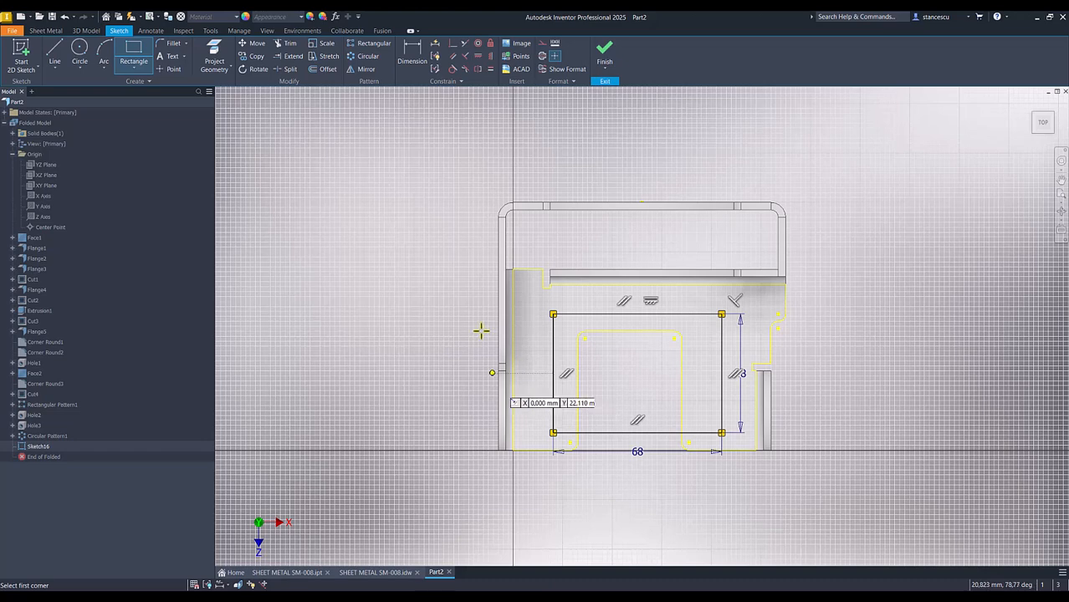
Dimension the rectangle 19 mm from the long side flange's outer edge and 8 mm from the base's front edge, then finish the sketch.
{"action": "left_click", "coordinate": [411, 60]}
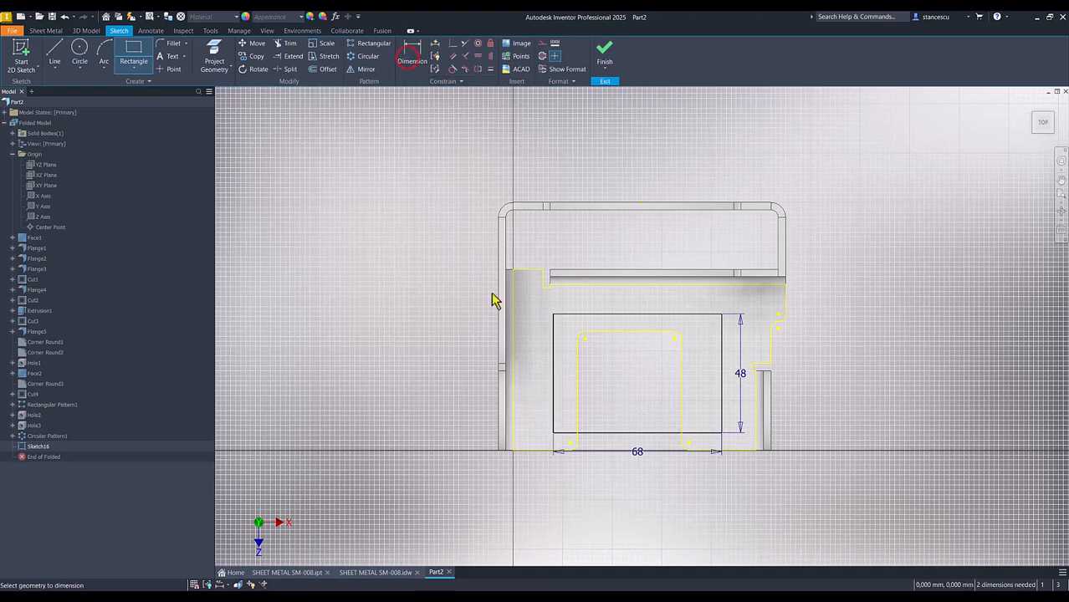
{"action": "left_click", "coordinate": [553, 398]}
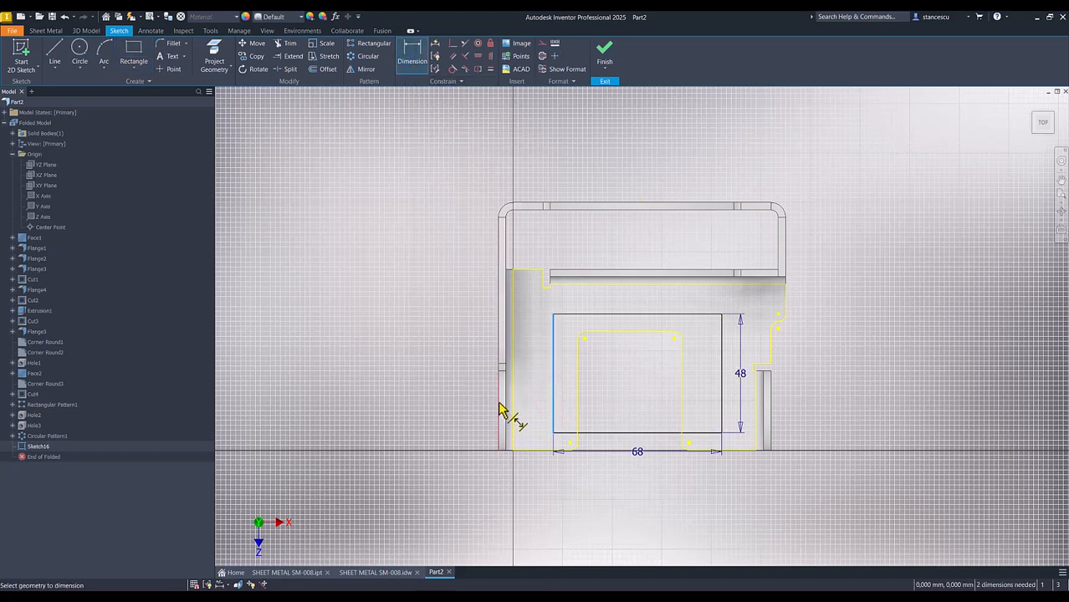
{"action": "left_click", "coordinate": [538, 486]}
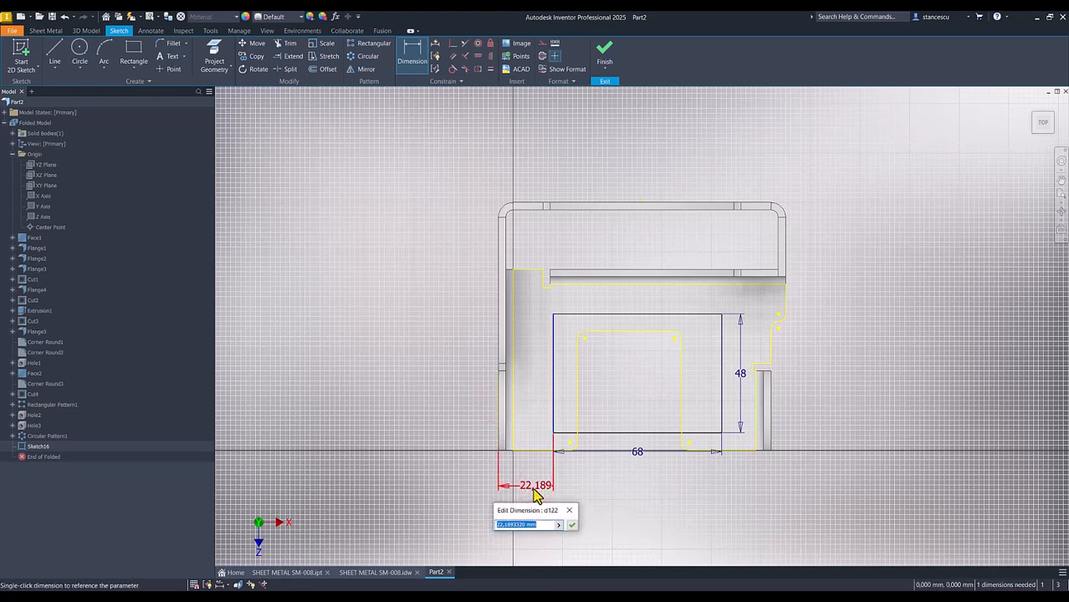
{"action": "key", "text": "Return"}
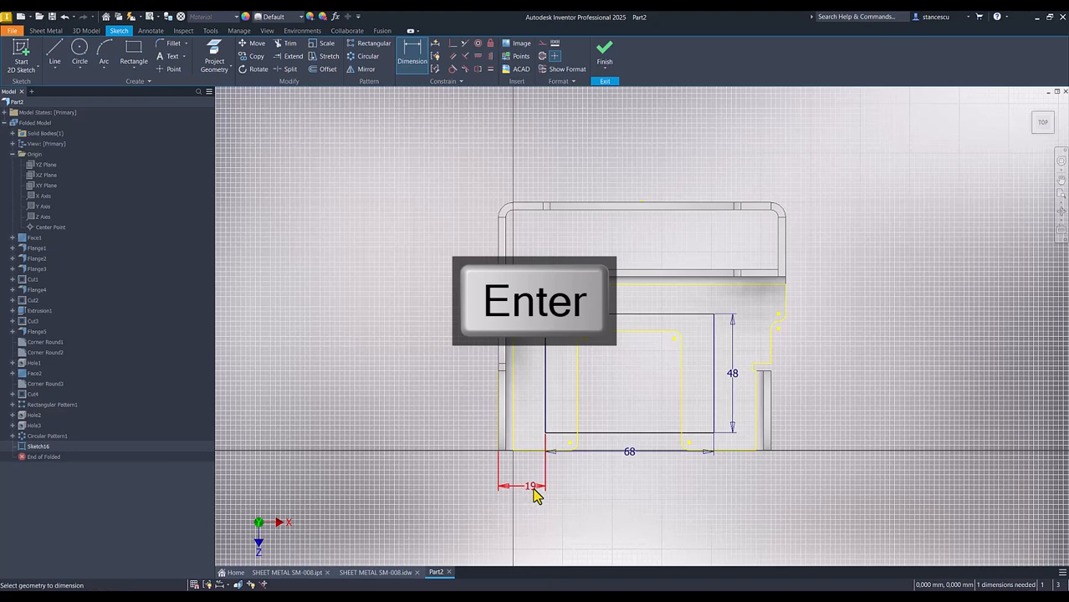
{"action": "left_click", "coordinate": [559, 435]}
{"action": "left_click", "coordinate": [536, 451]}
{"action": "left_click", "coordinate": [459, 435]}
{"action": "key", "text": "Return"}
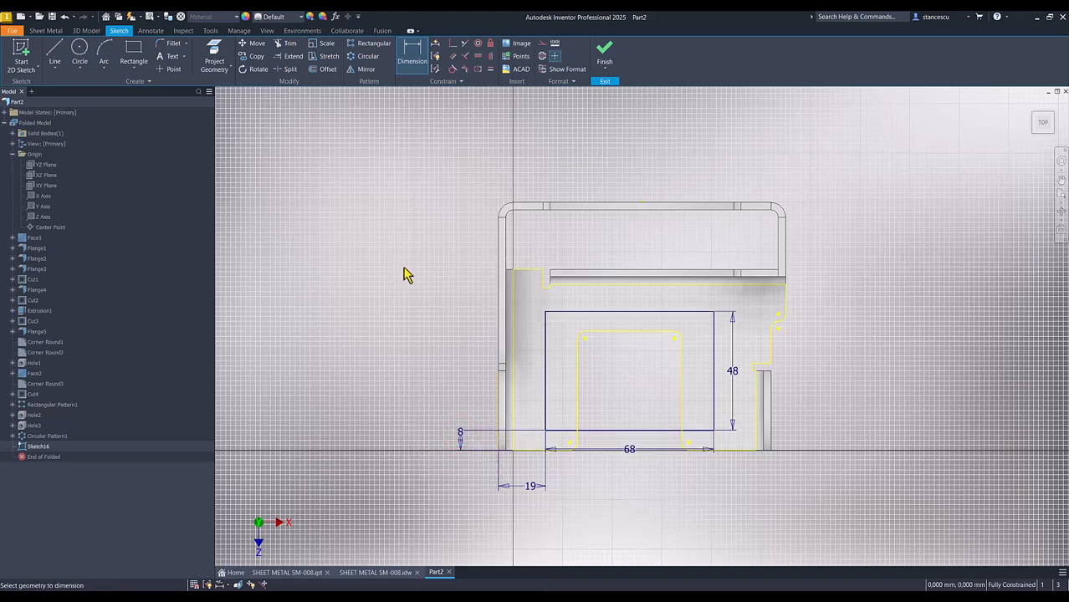
{"action": "left_click", "coordinate": [611, 54]}
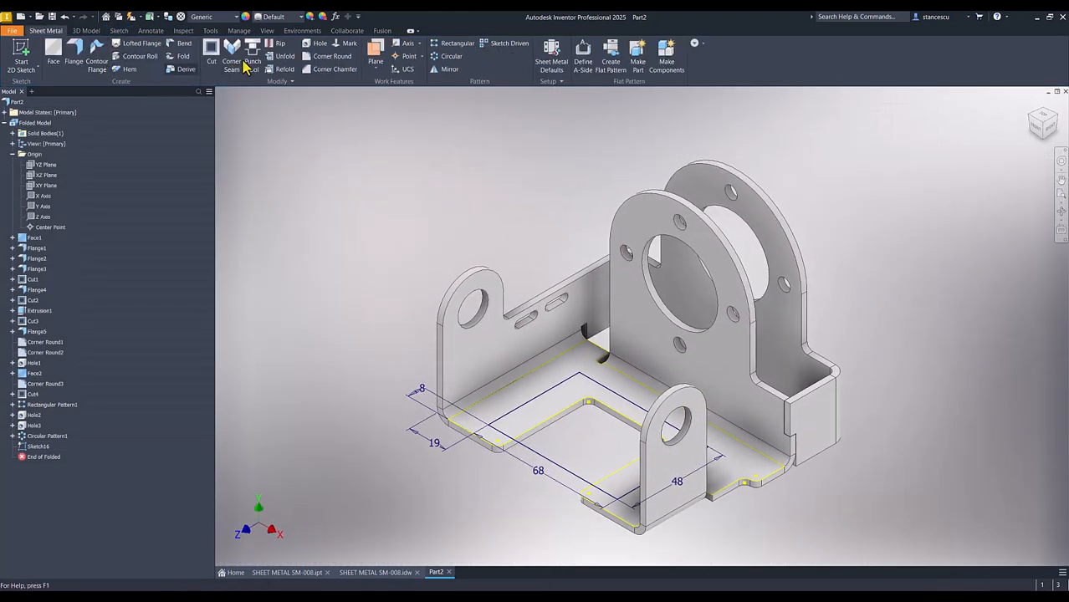
Add 6,5 mm through-all holes in the base at the rectangle's four corners.
{"action": "left_click", "coordinate": [319, 46]}
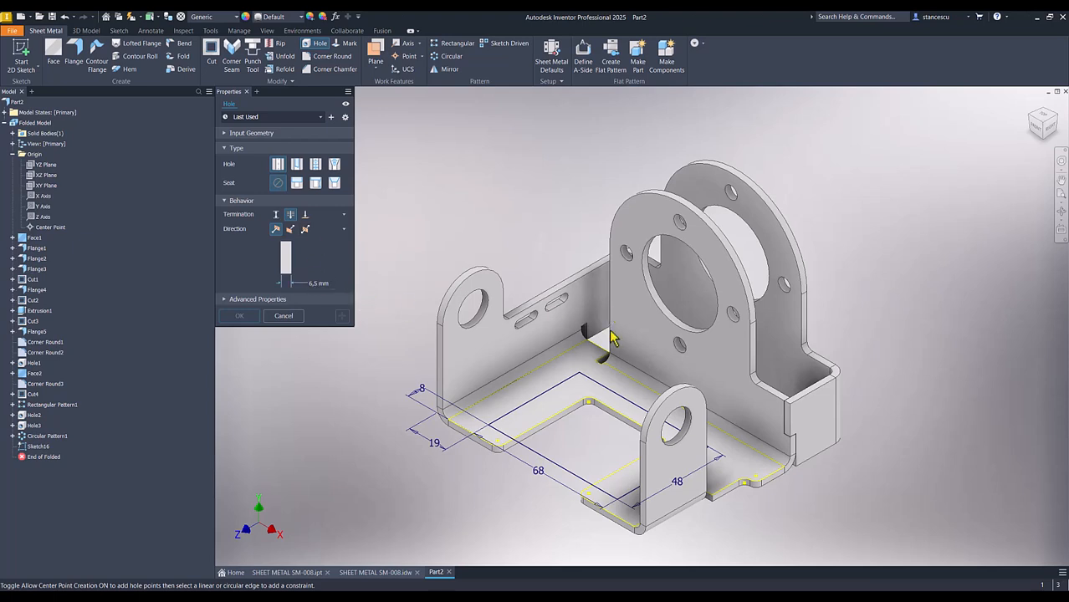
{"action": "left_click", "coordinate": [581, 374]}
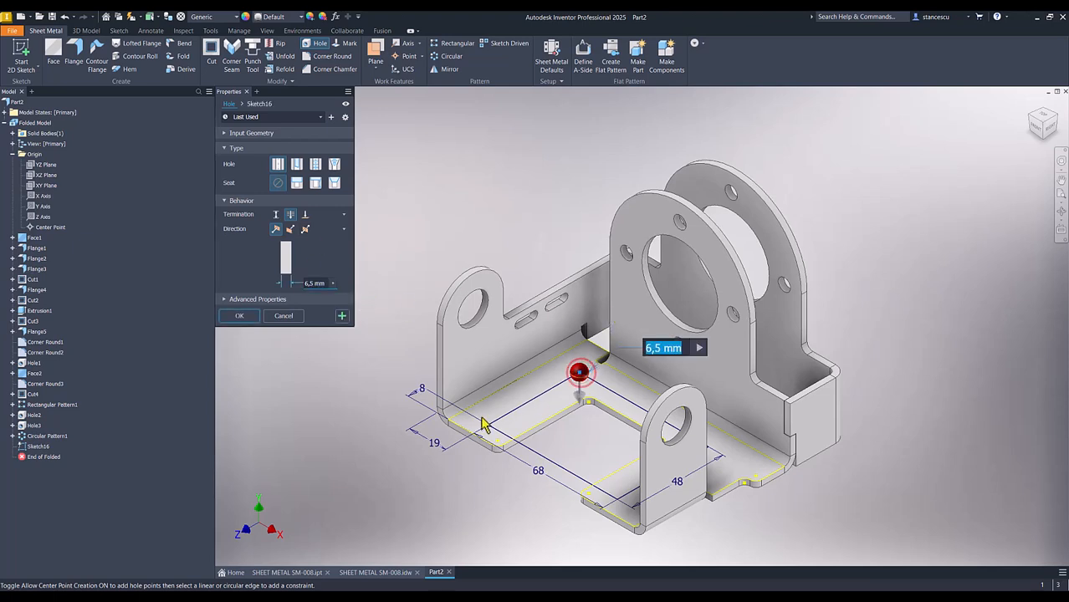
{"action": "left_click", "coordinate": [617, 502]}
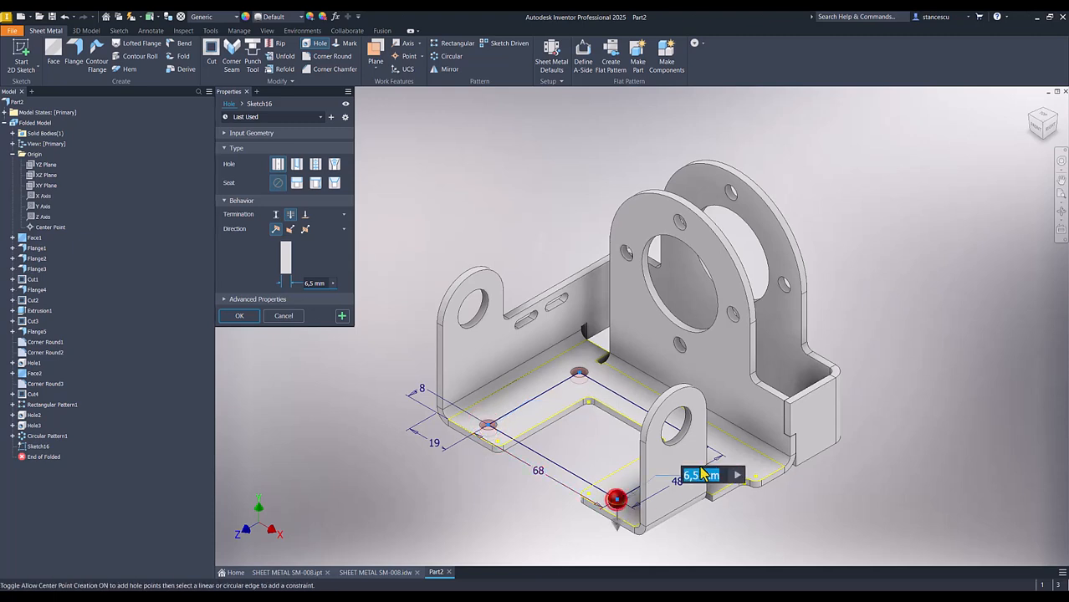
{"action": "left_click", "coordinate": [241, 314]}
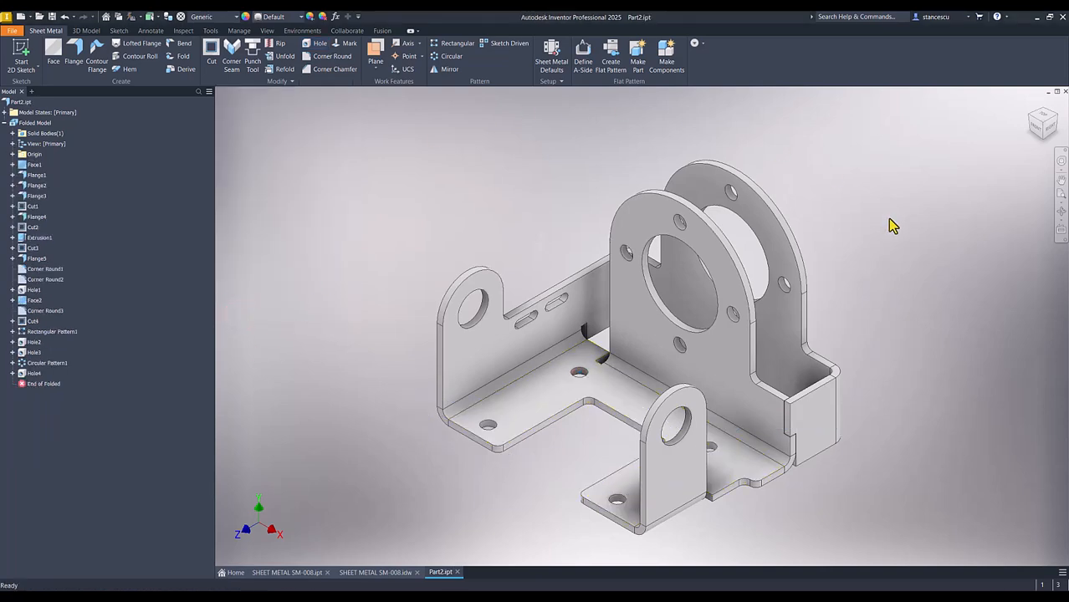
Compare the small front flange's position in Part2's front view with SHEET METAL SM-008.idw and the finished SHEET METAL SM-008.ipt.
{"action": "left_click", "coordinate": [1037, 134]}
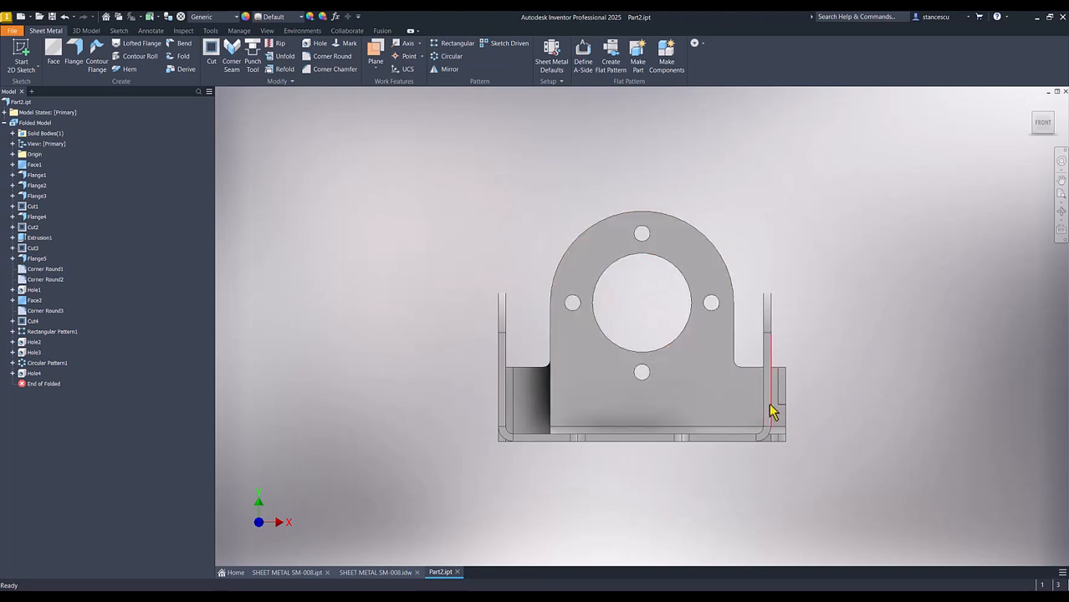
{"action": "left_click", "coordinate": [387, 573]}
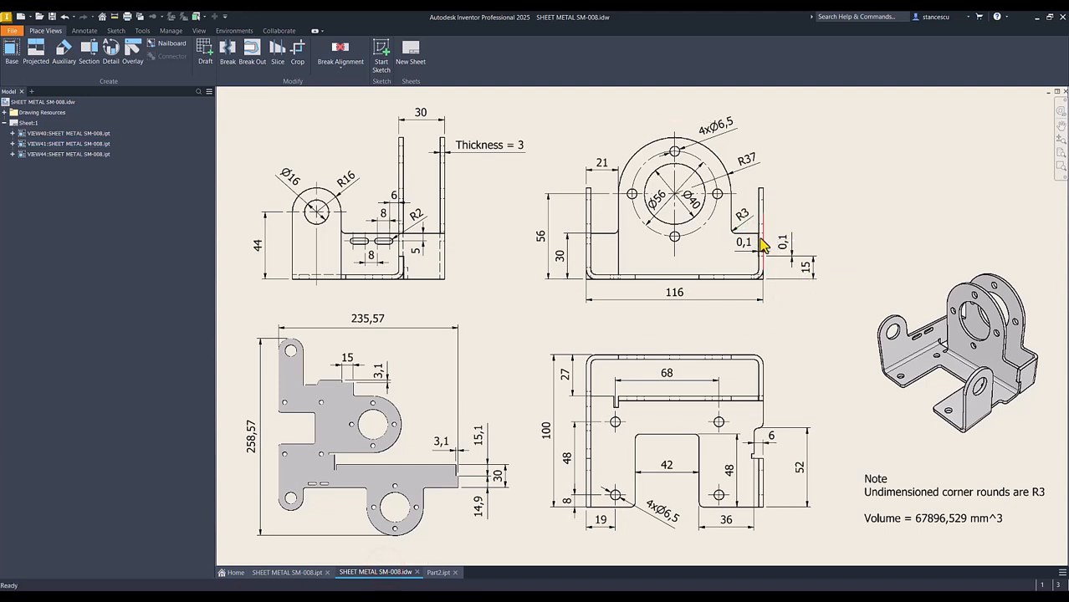
{"action": "left_click", "coordinate": [284, 573]}
{"action": "scroll", "coordinate": [981, 366], "scroll_direction": "down", "scroll_amount": 2}
{"action": "middle_click_drag", "start_coordinate": [977, 360], "coordinate": [439, 577], "text": "shift"}
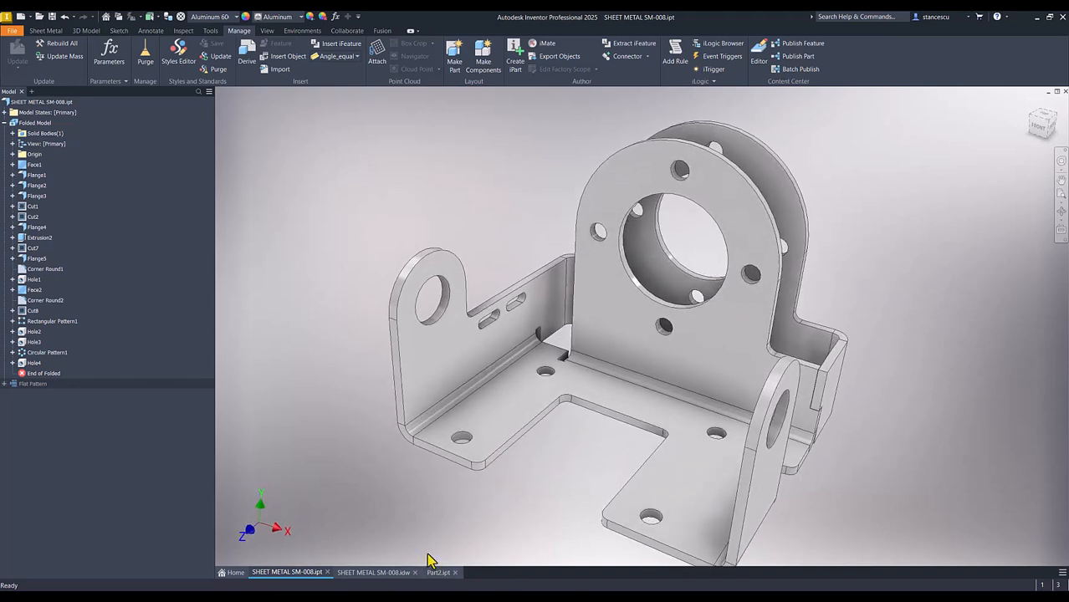
{"action": "key", "text": "F6"}
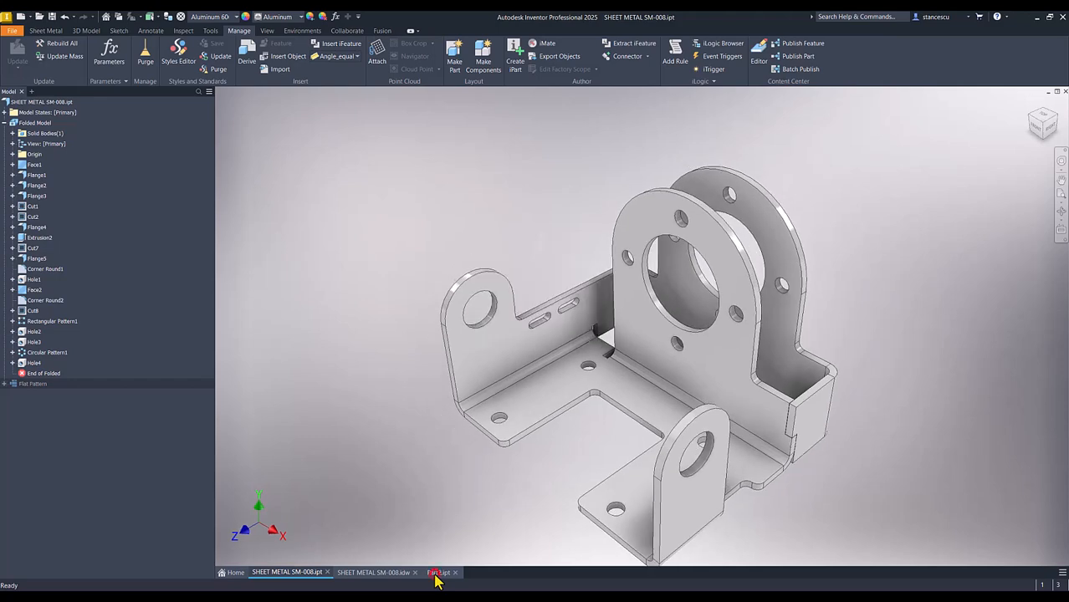
{"action": "left_click", "coordinate": [436, 573]}
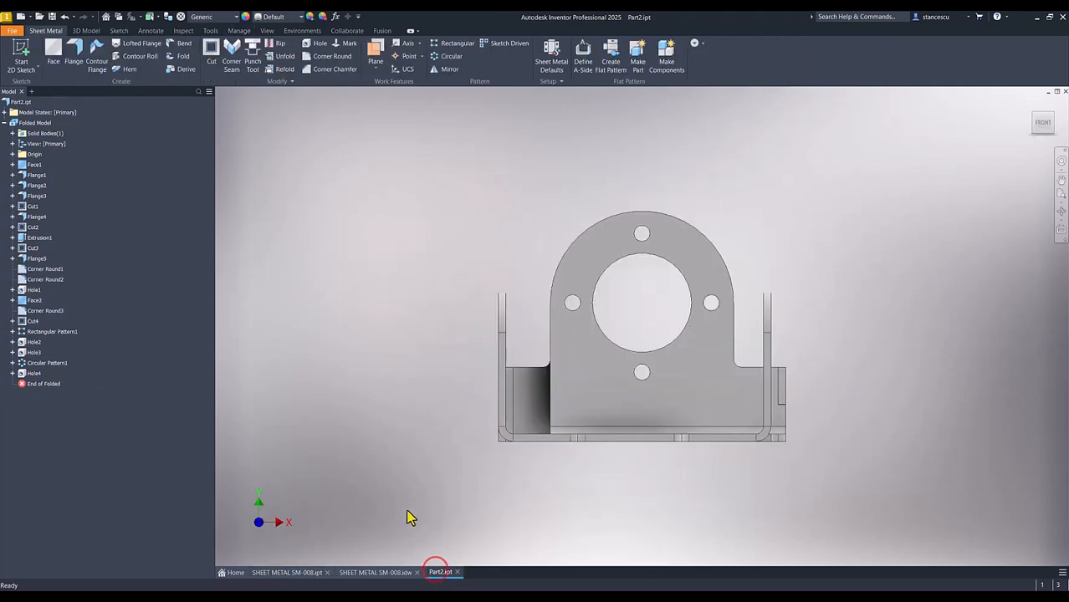
{"action": "left_click", "coordinate": [374, 386]}
{"action": "key", "text": "F6"}
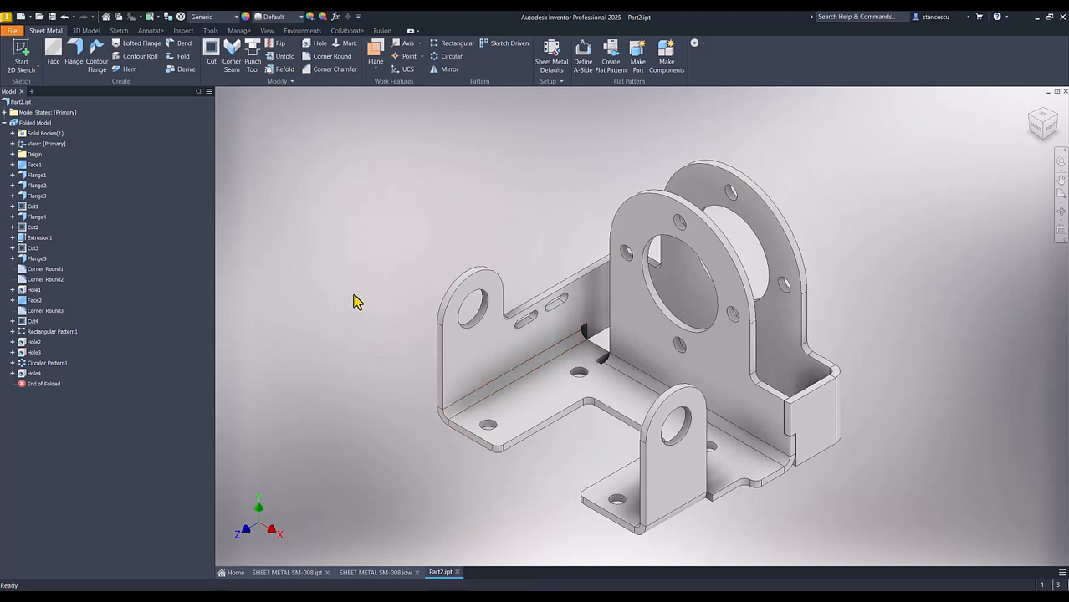
{"action": "left_click", "coordinate": [676, 471]}
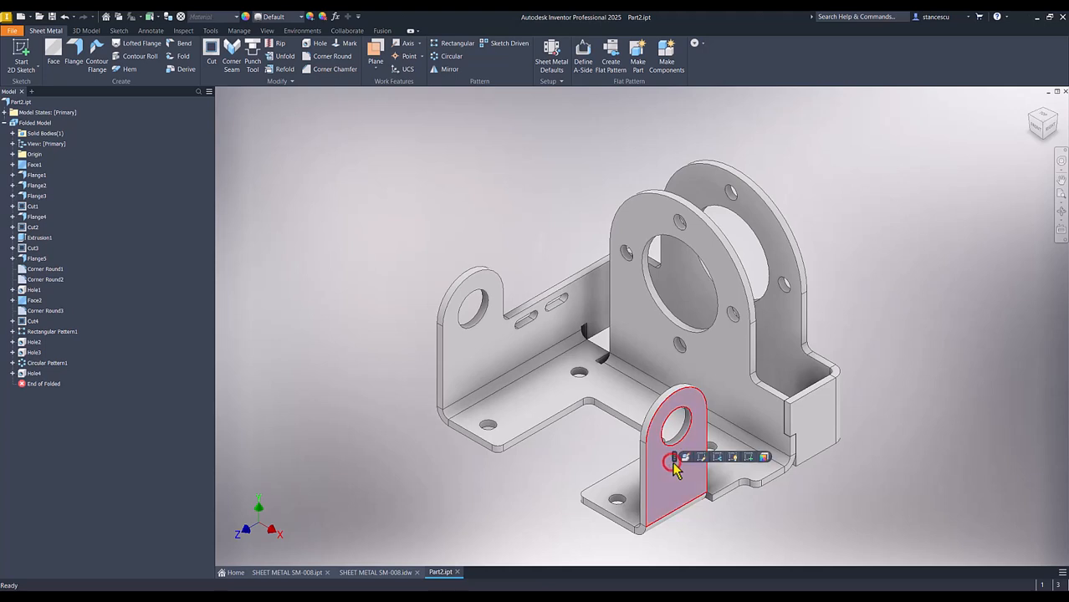
{"action": "left_click", "coordinate": [264, 298]}
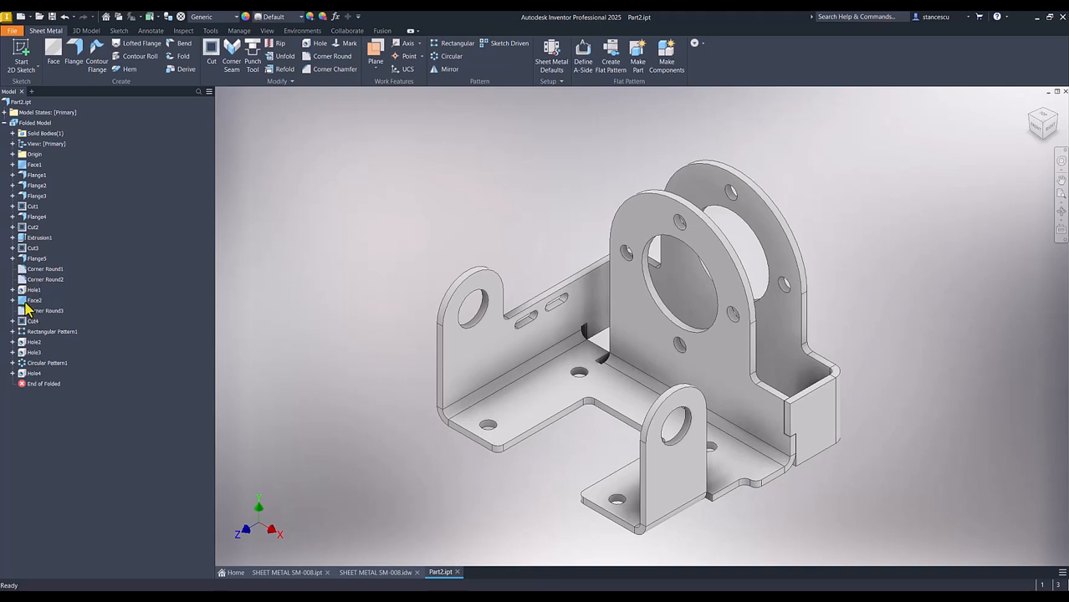
Edit the small holed front flange, setting its placement tangent to or at the side face and switching its position to the alternative option.
{"action": "left_click", "coordinate": [25, 262]}
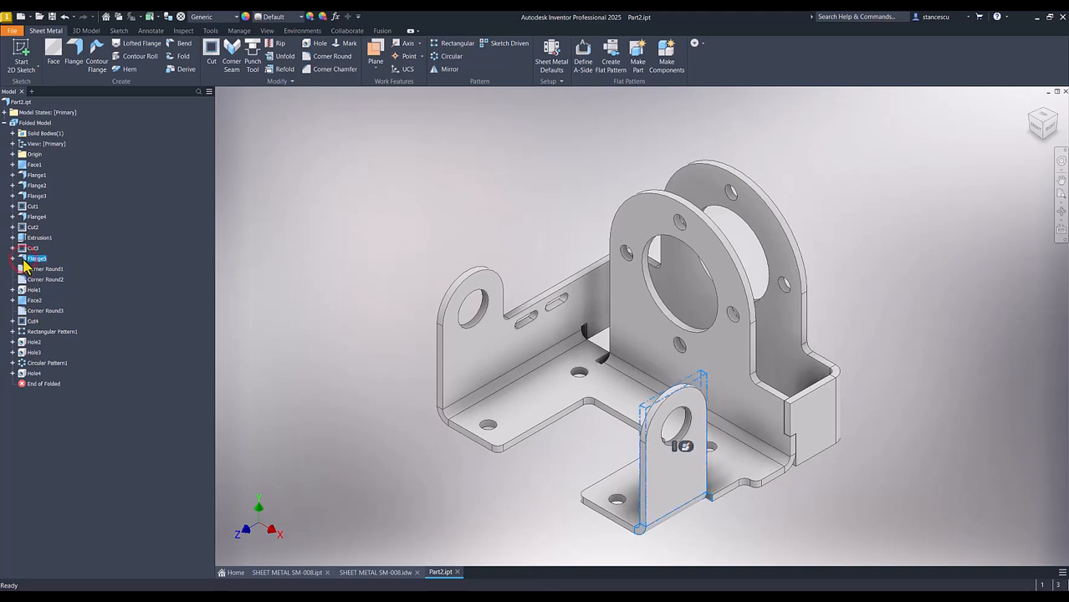
{"action": "double_click", "coordinate": [25, 261]}
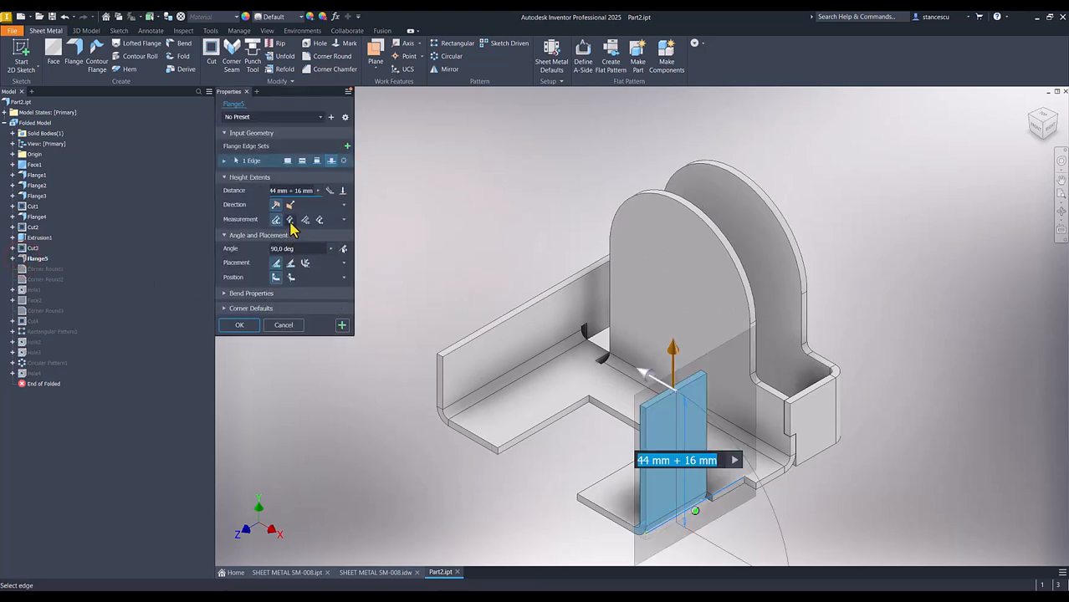
{"action": "middle_click_drag", "start_coordinate": [787, 230], "coordinate": [871, 303], "text": "shift"}
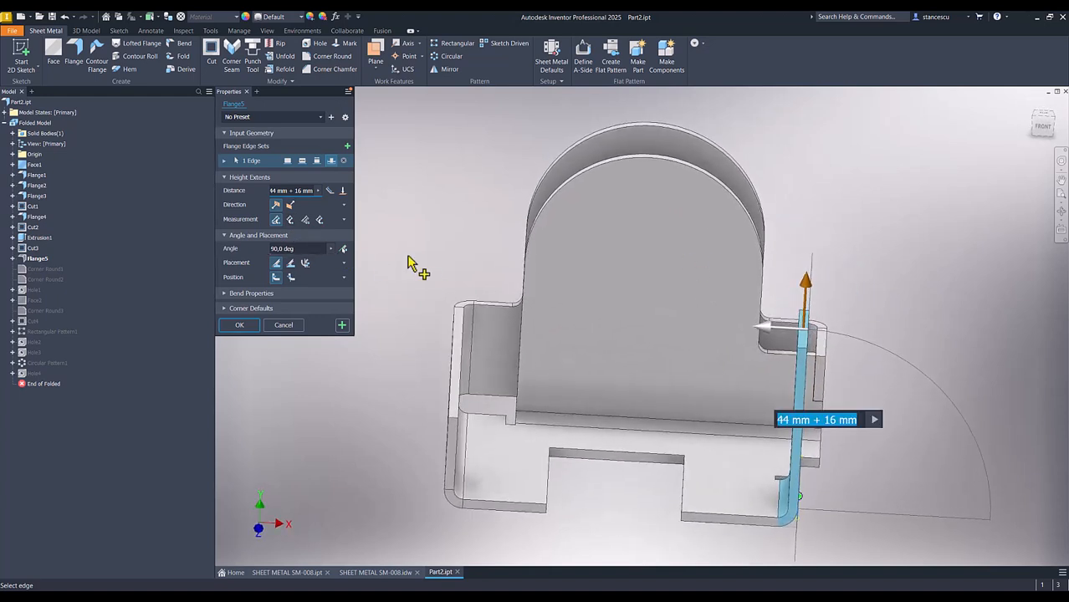
{"action": "left_click", "coordinate": [290, 220]}
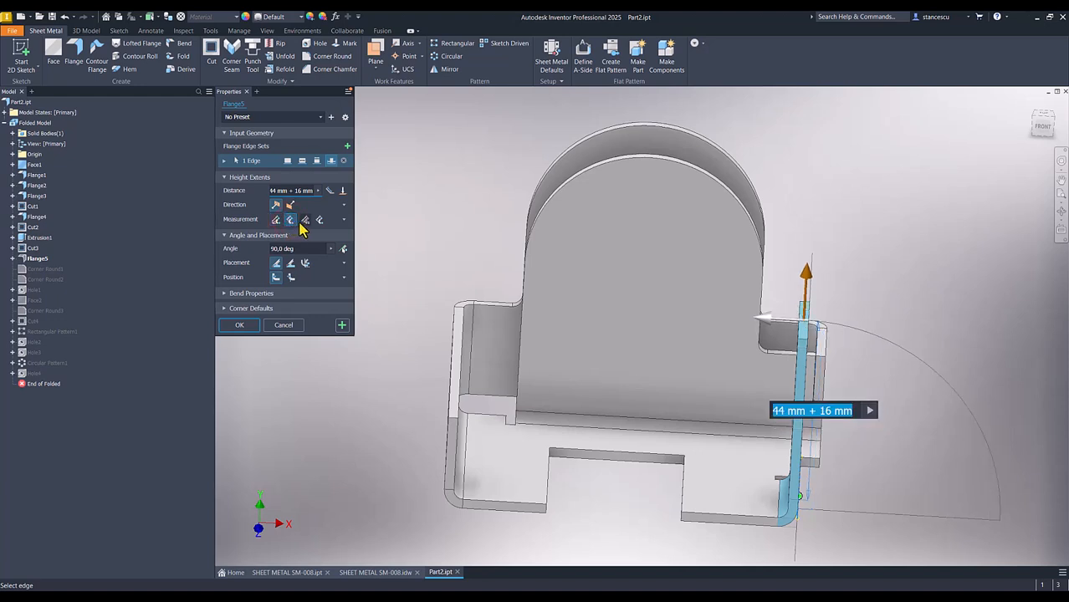
{"action": "left_click", "coordinate": [276, 221]}
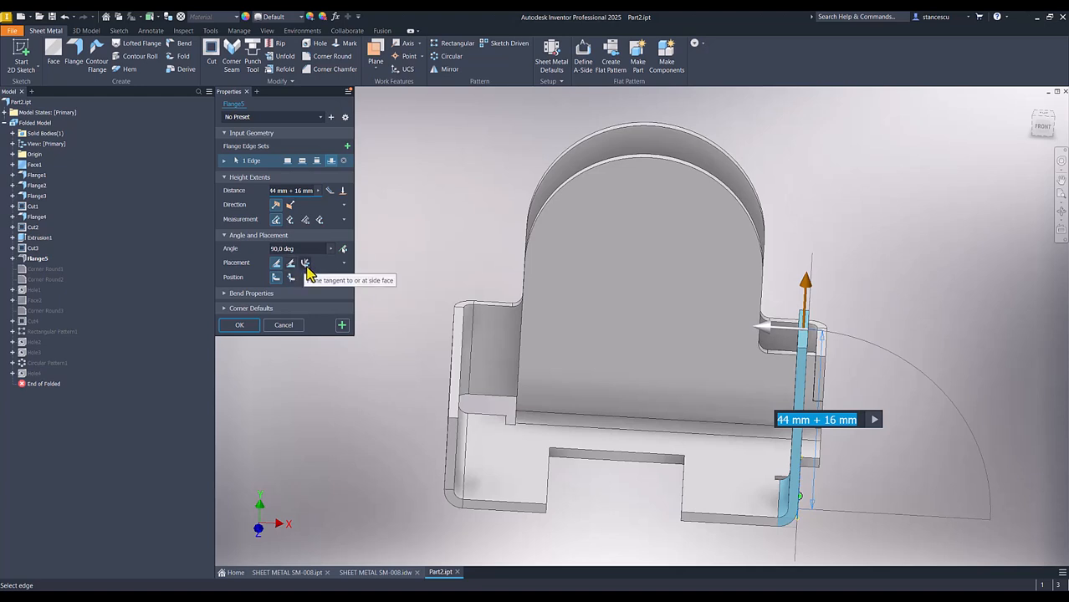
{"action": "left_click", "coordinate": [305, 265]}
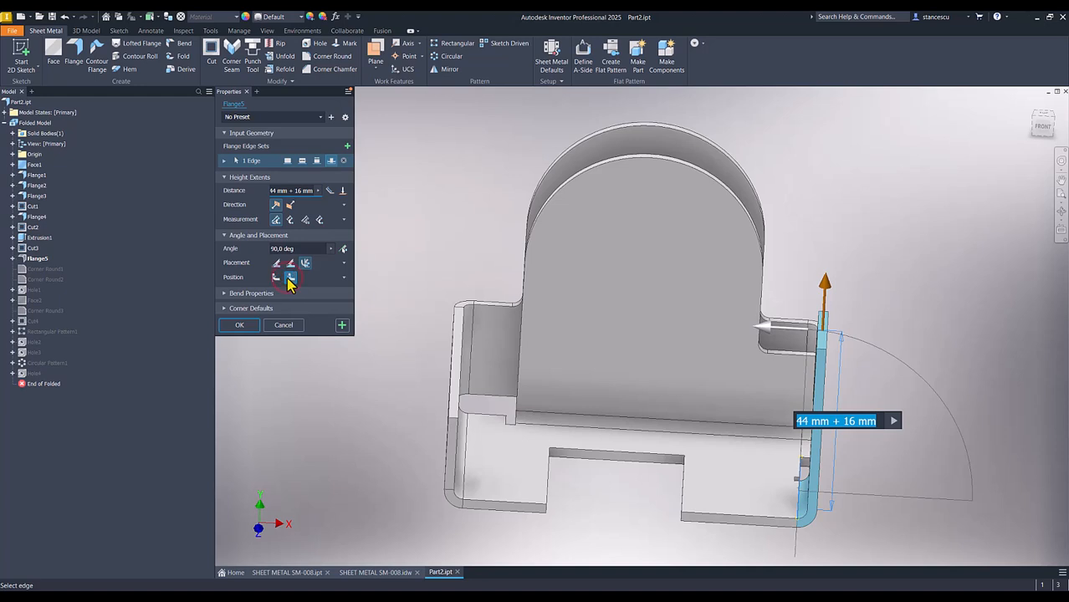
{"action": "left_click", "coordinate": [288, 278]}
{"action": "left_click", "coordinate": [289, 278]}
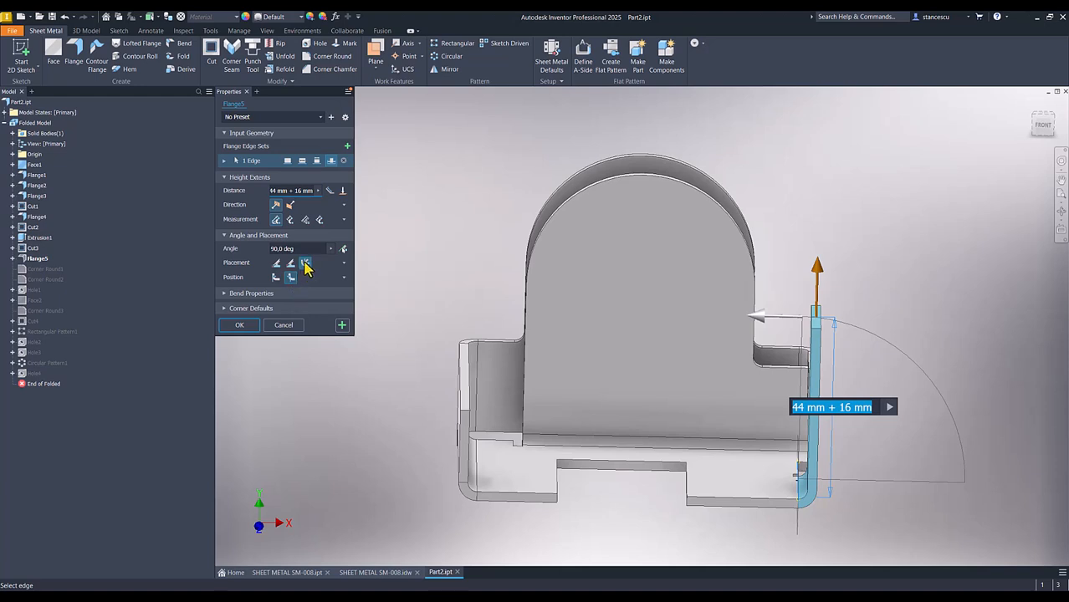
{"action": "left_click", "coordinate": [278, 265]}
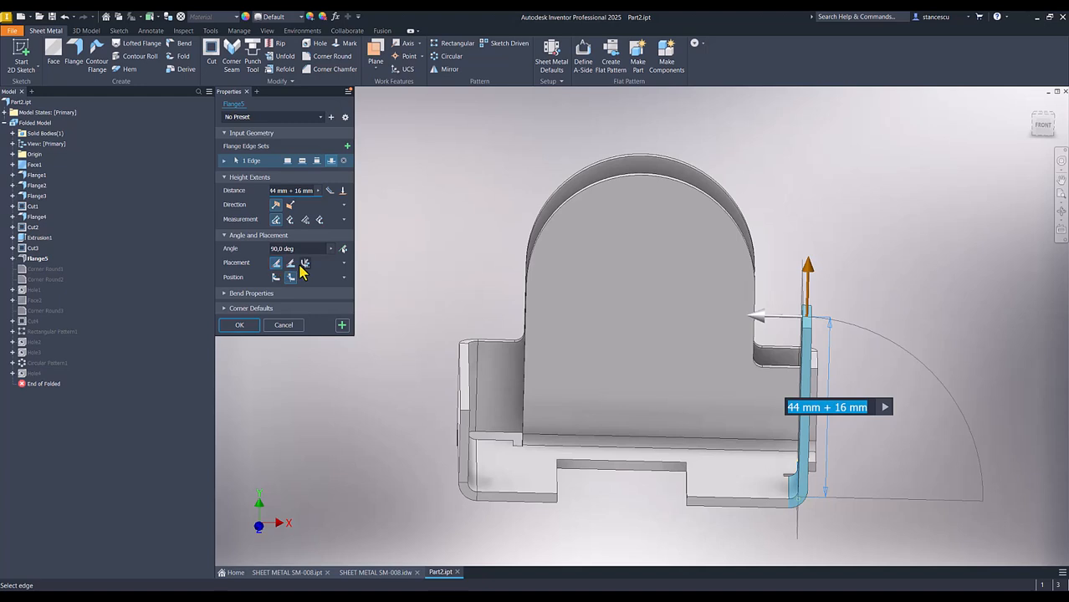
{"action": "left_click", "coordinate": [307, 264]}
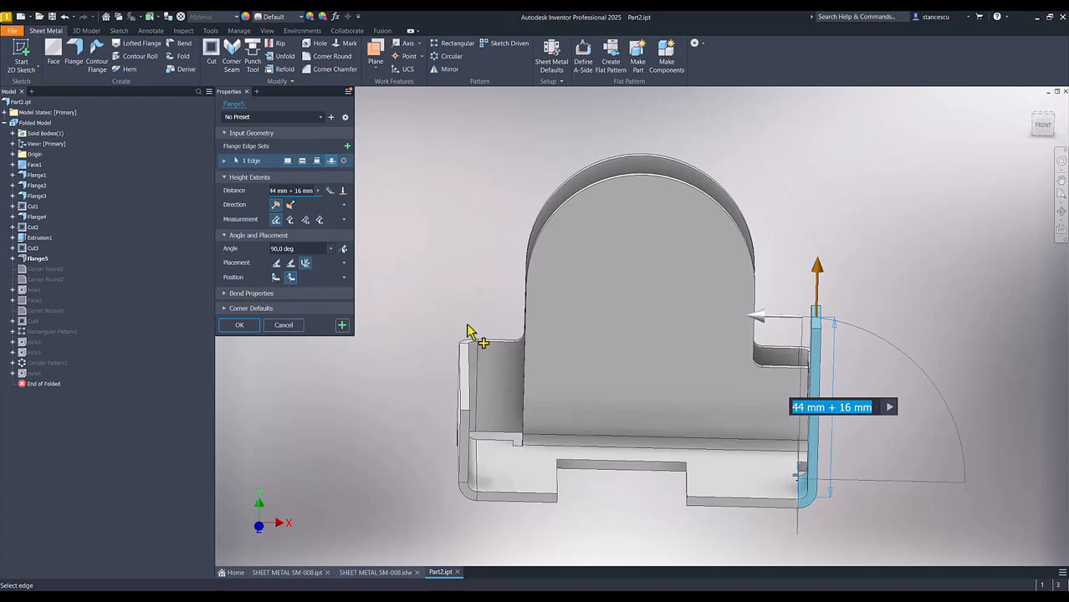
{"action": "middle_click_drag", "start_coordinate": [799, 358], "coordinate": [833, 443], "text": "shift"}
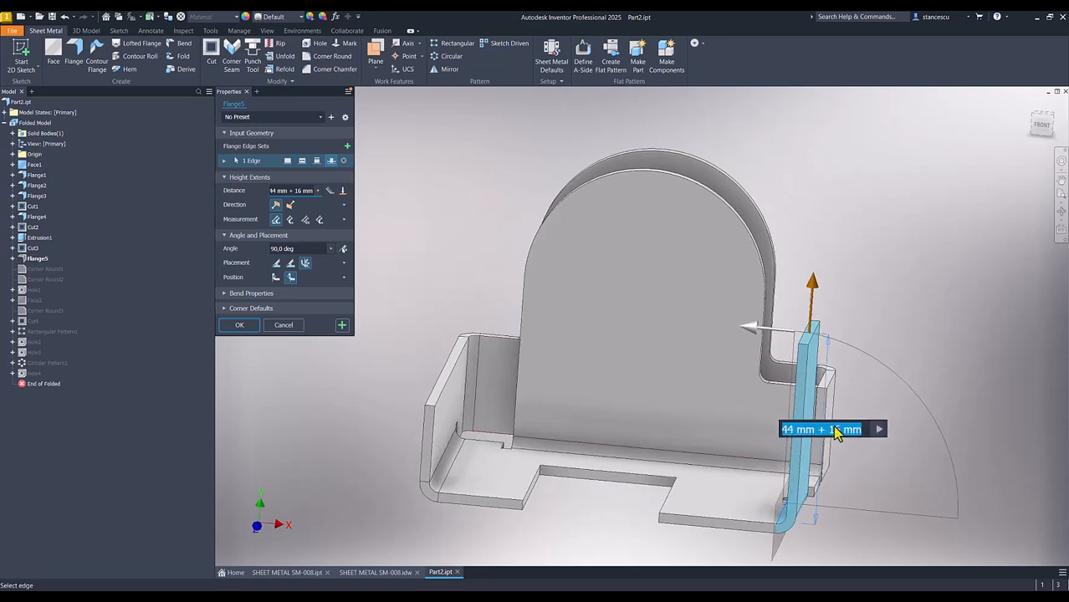
{"action": "left_click", "coordinate": [243, 326]}
{"action": "key", "text": "F6"}
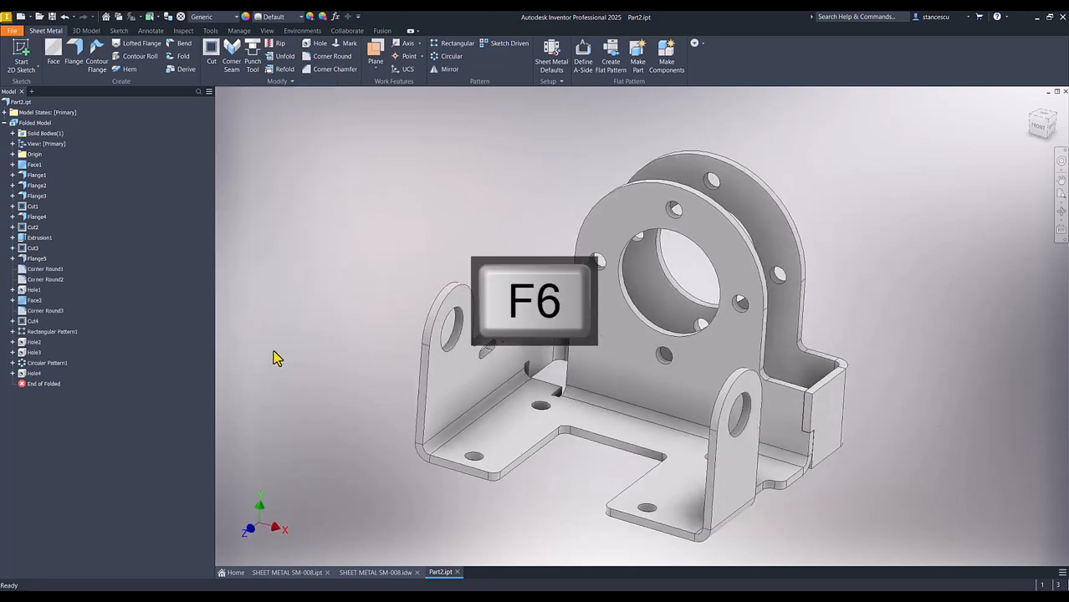
{"action": "left_click", "coordinate": [330, 220]}
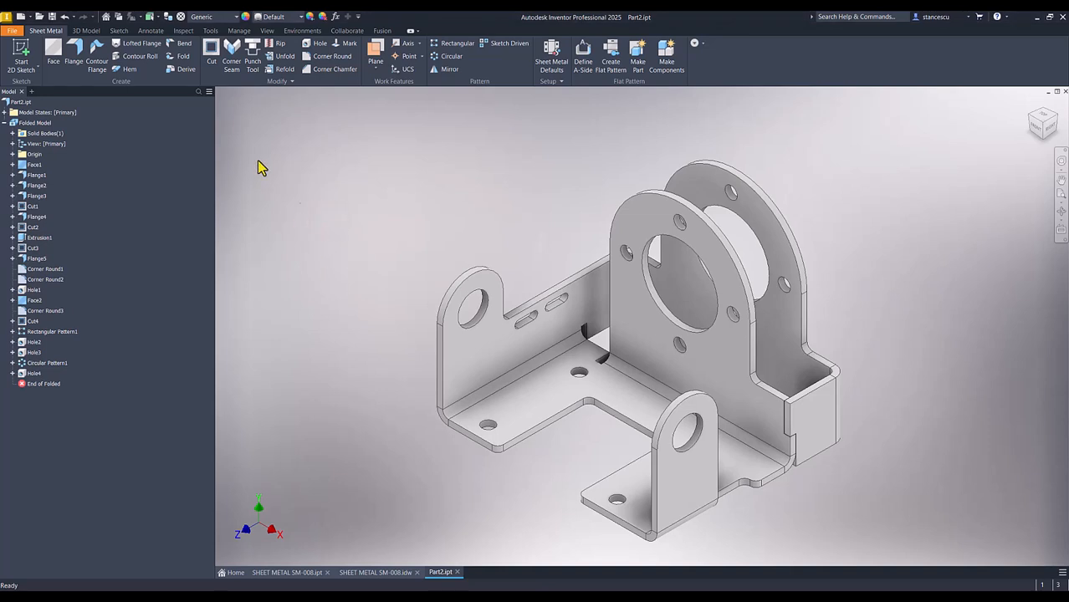
Update Part2's physical properties and copy its volume value.
{"action": "right_click", "coordinate": [17, 105]}
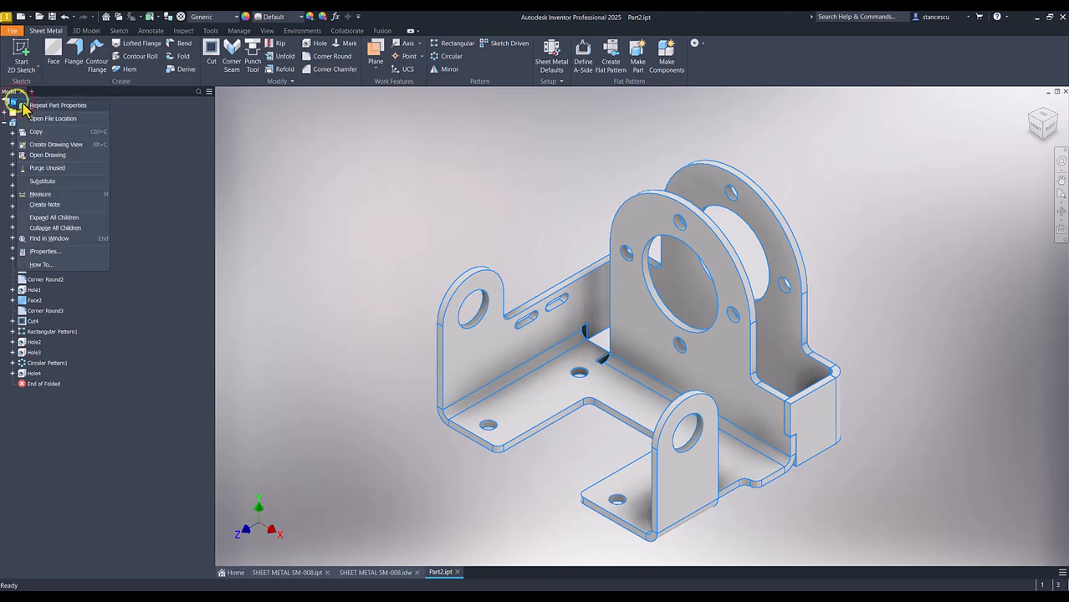
{"action": "left_click", "coordinate": [46, 251]}
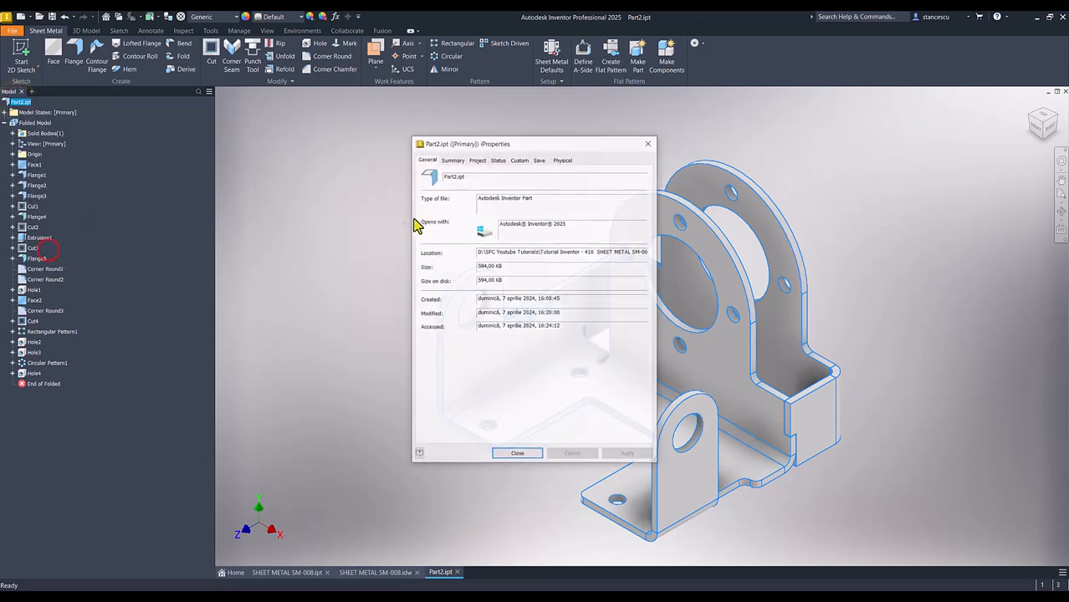
{"action": "left_click", "coordinate": [563, 159]}
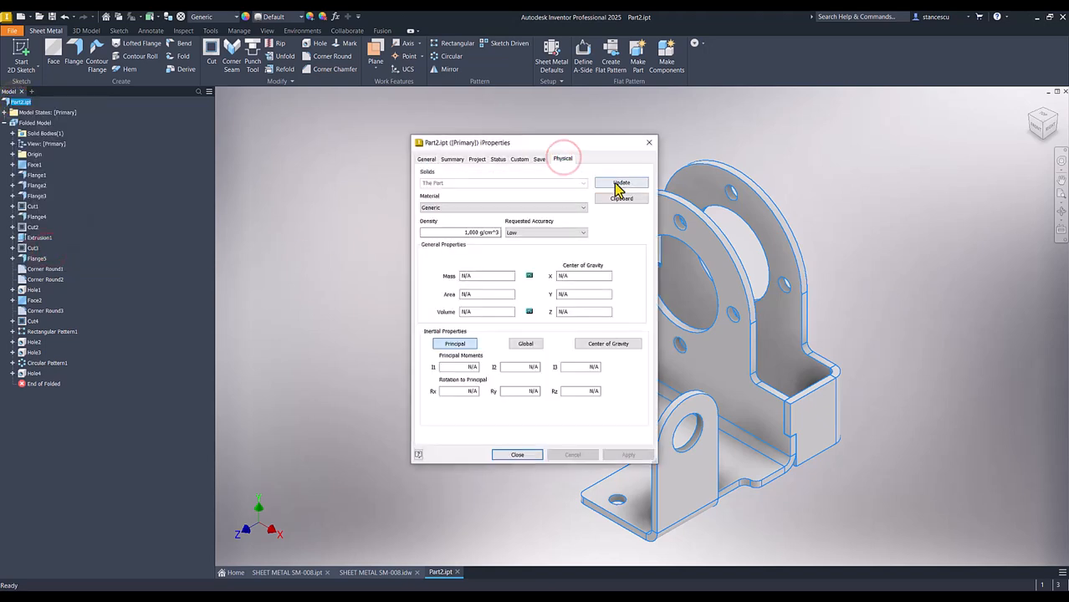
{"action": "left_click", "coordinate": [616, 184]}
{"action": "left_click_drag", "start_coordinate": [505, 312], "coordinate": [375, 306]}
{"action": "key", "text": "ctrl+c"}
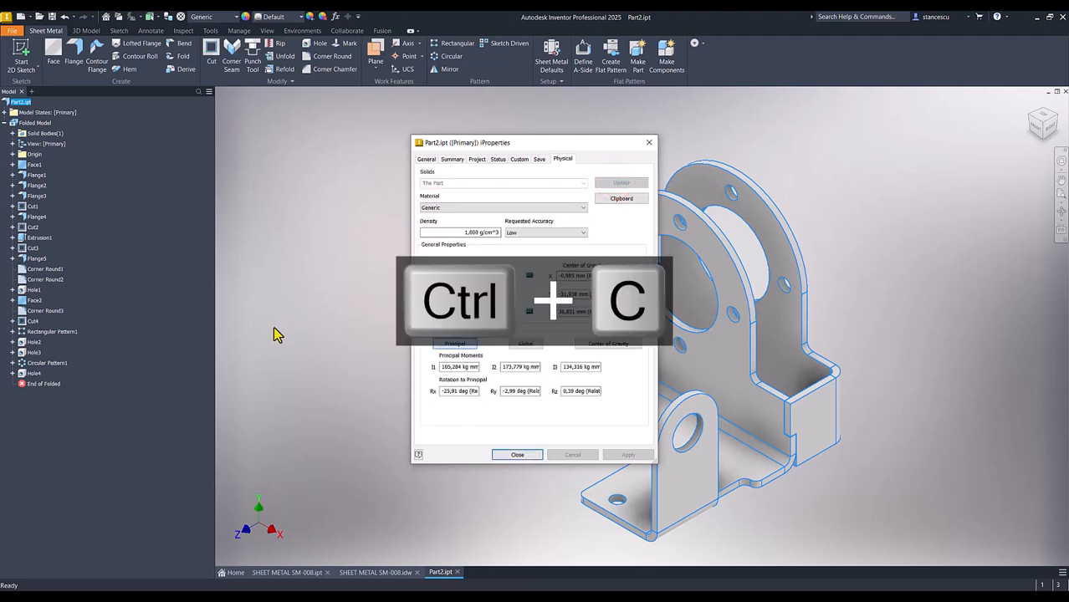
{"action": "left_click", "coordinate": [521, 456]}
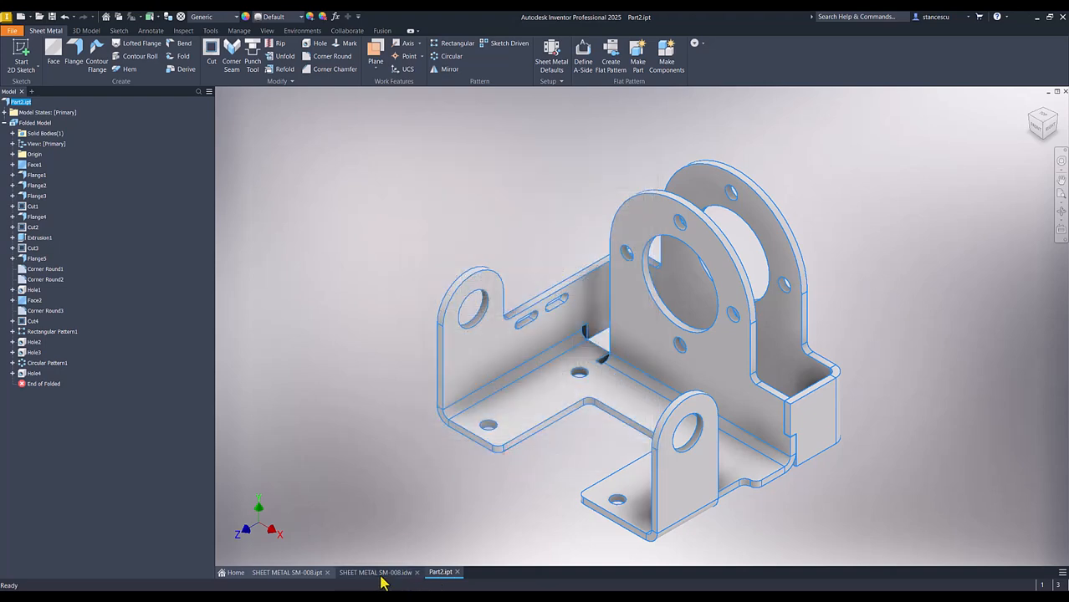
Replace the volume in the SHEET METAL SM-008.idw note with the copied value, 67648,824 mm^3.
{"action": "left_click", "coordinate": [378, 573]}
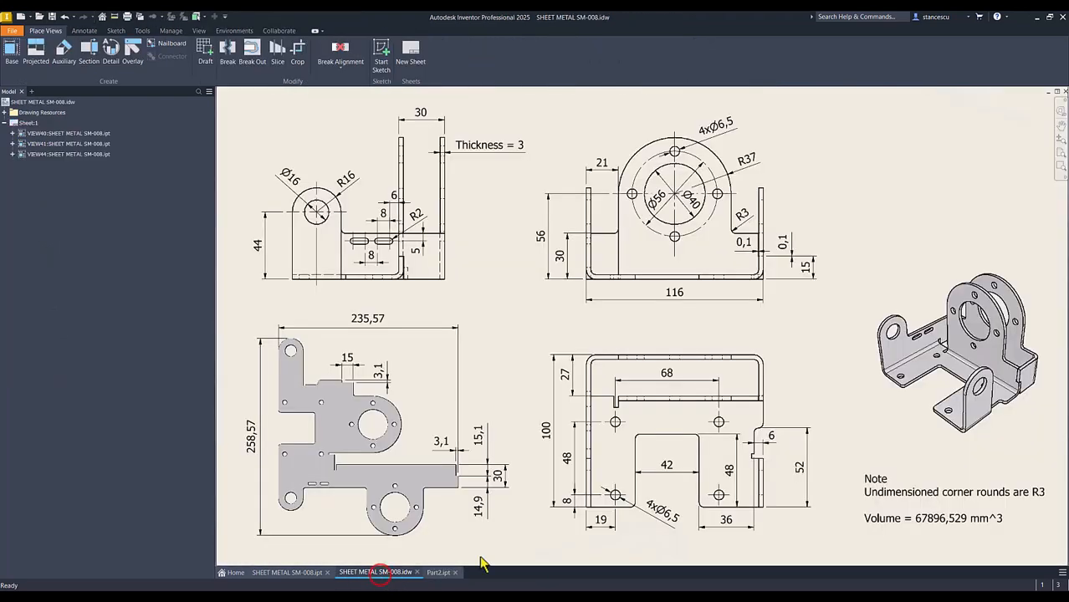
{"action": "double_click", "coordinate": [941, 493]}
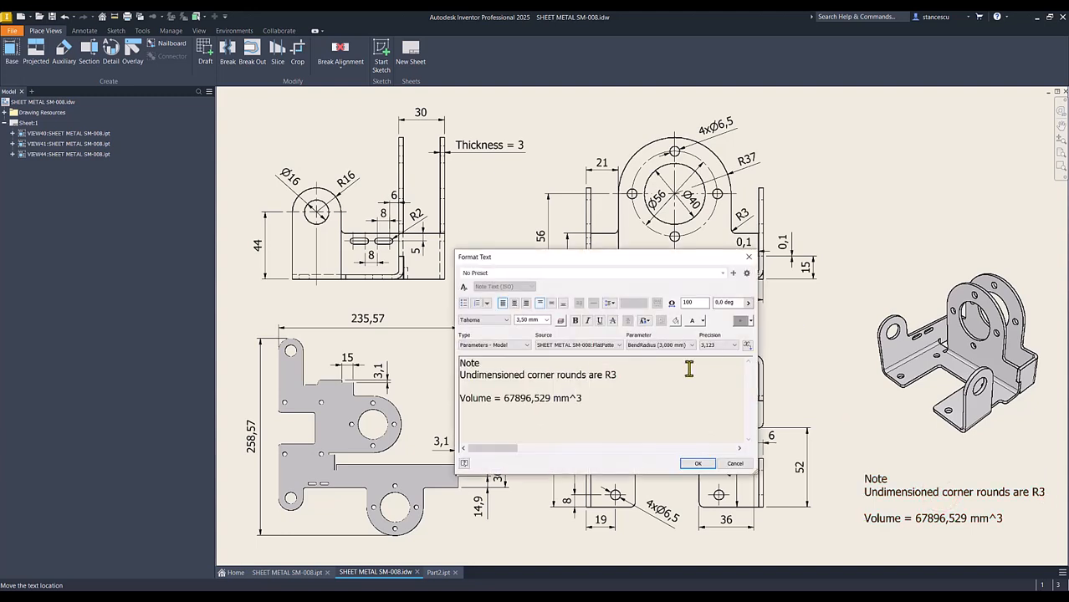
{"action": "key", "text": "Return"}
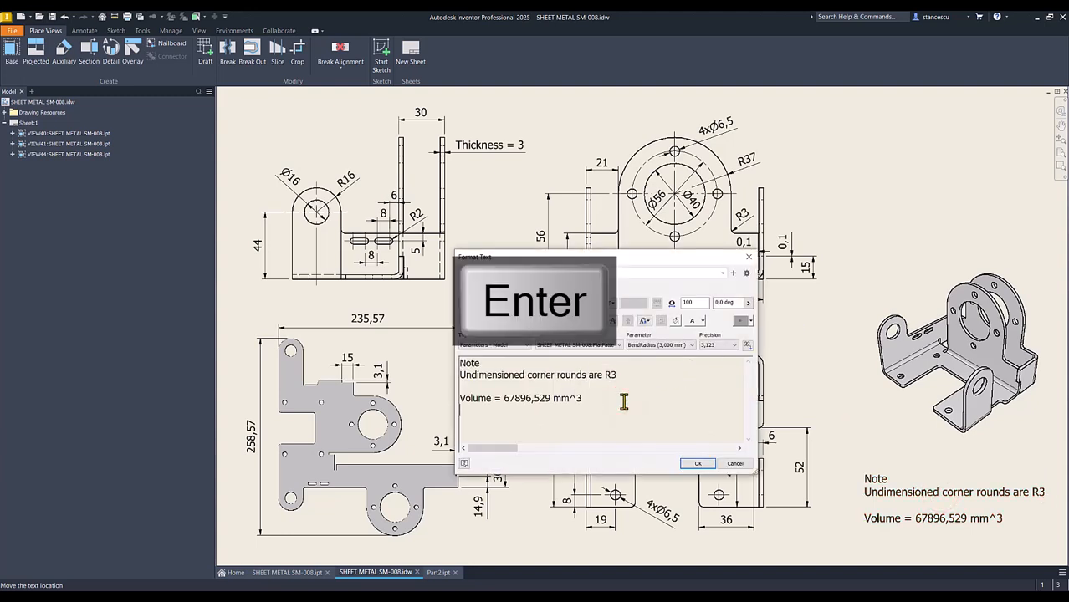
{"action": "key", "text": "ctrl+v"}
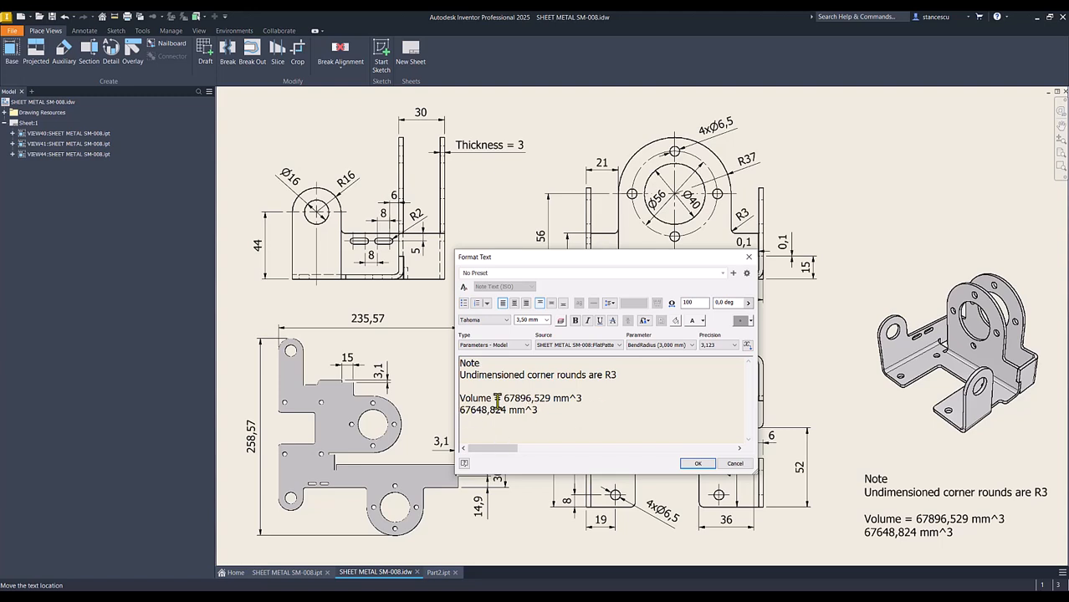
{"action": "left_click_drag", "start_coordinate": [503, 398], "coordinate": [583, 398]}
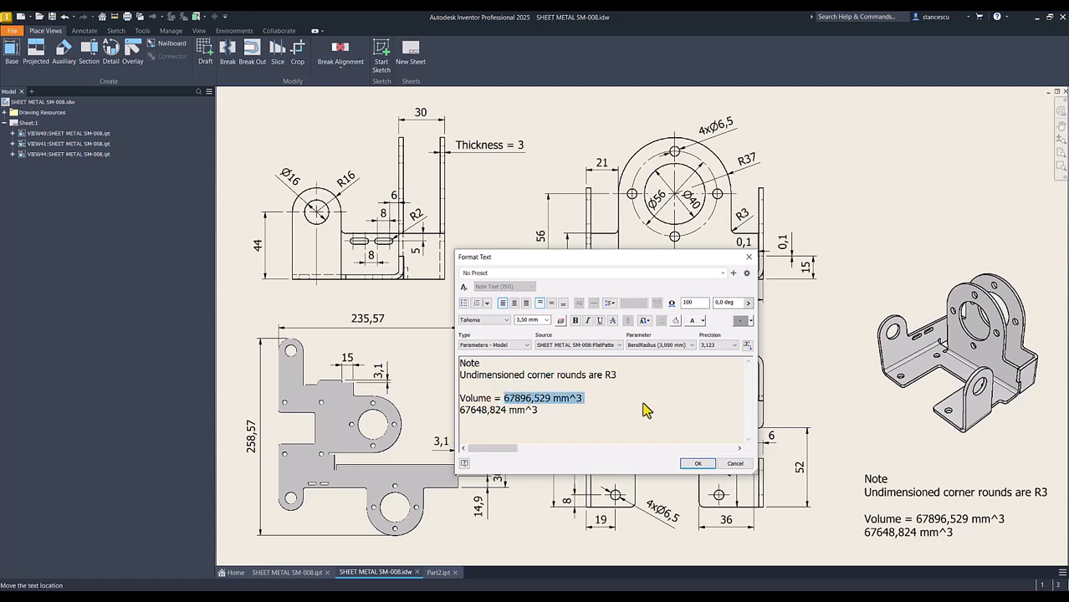
{"action": "key", "text": "Delete"}
{"action": "key", "text": "Delete"}
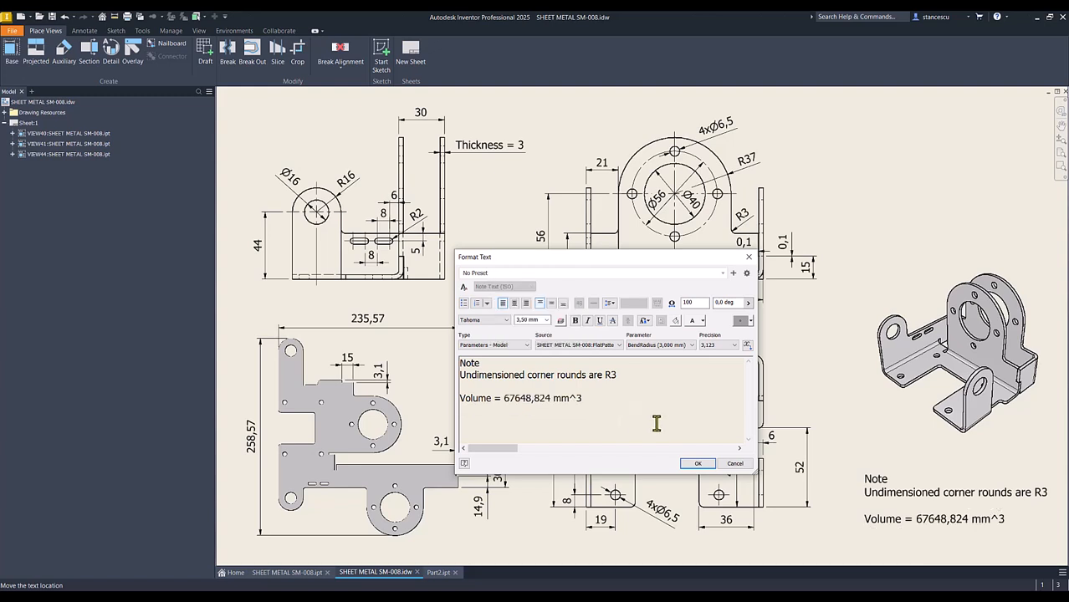
{"action": "left_click", "coordinate": [699, 465]}
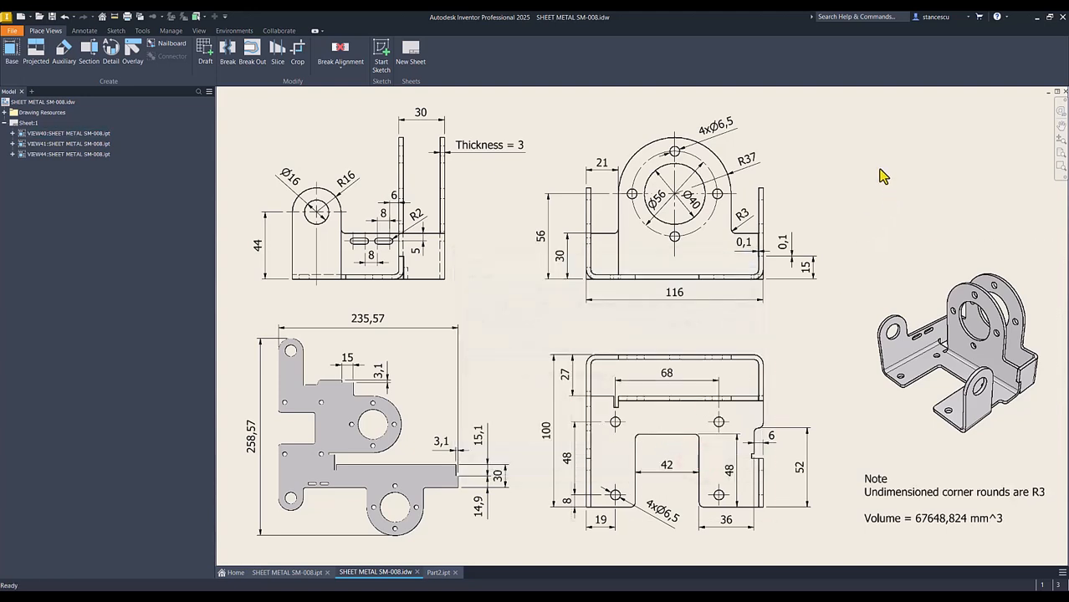
Return to Part2 and assign it the material Aluminum 6061-AHC.
{"action": "left_click", "coordinate": [438, 573]}
{"action": "left_click", "coordinate": [368, 143]}
{"action": "left_click", "coordinate": [220, 16]}
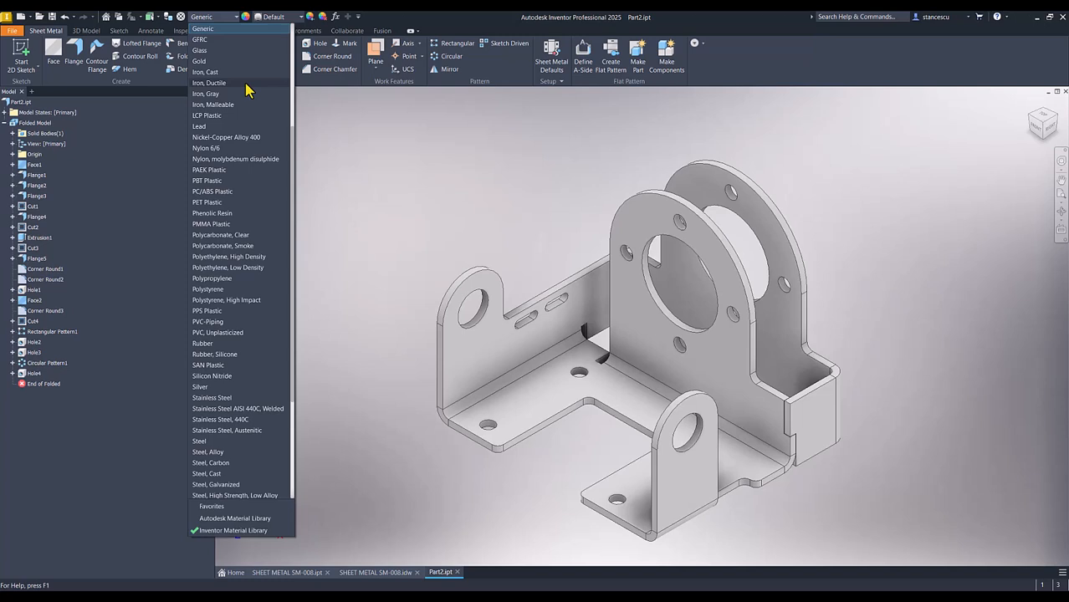
{"action": "scroll", "coordinate": [248, 89], "scroll_direction": "up", "scroll_amount": 5}
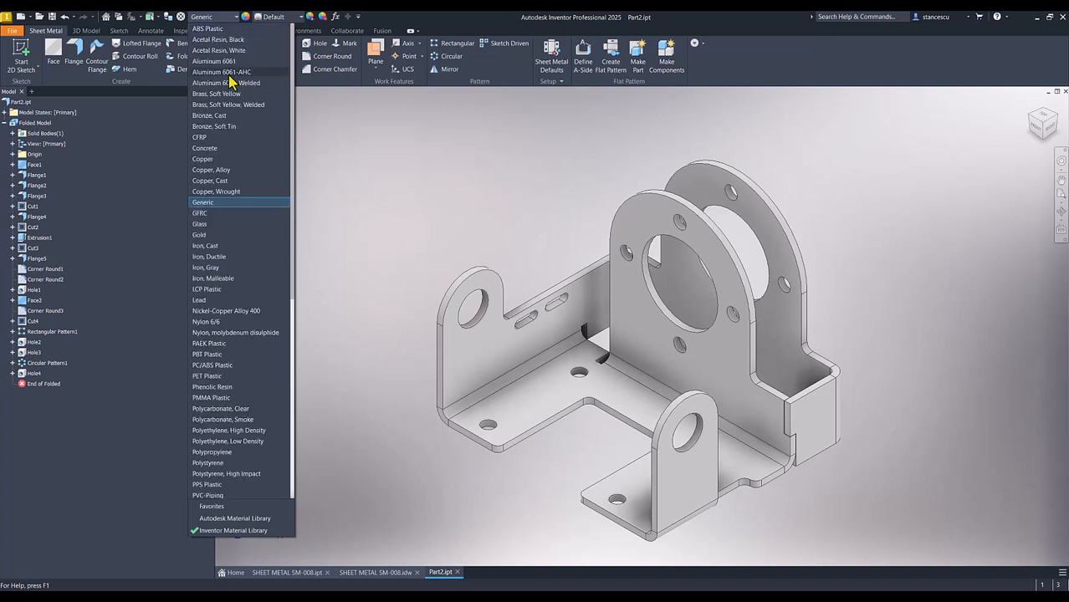
{"action": "left_click", "coordinate": [229, 73]}
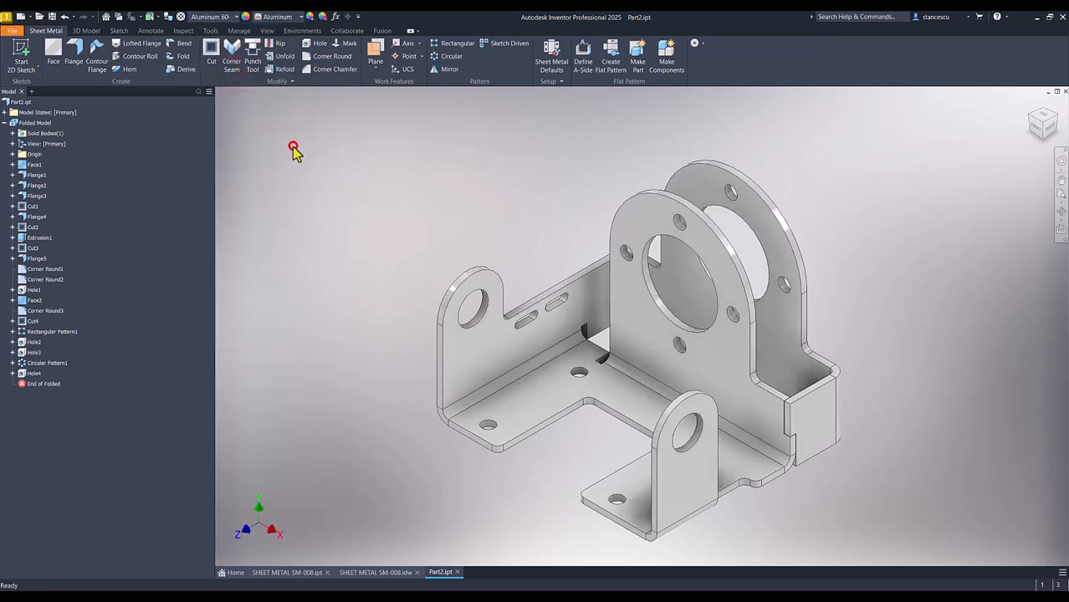
Switch to the SHEET METAL SM-008.ipt part and set its view projection to Orthographic in the home view.
{"action": "key", "text": "F6"}
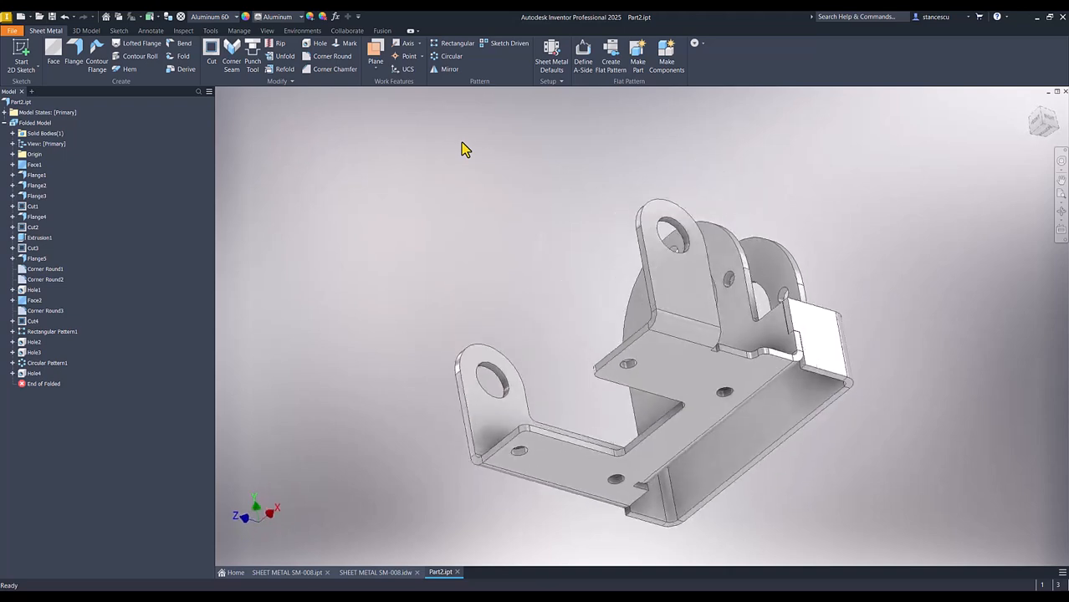
{"action": "key", "text": "F6"}
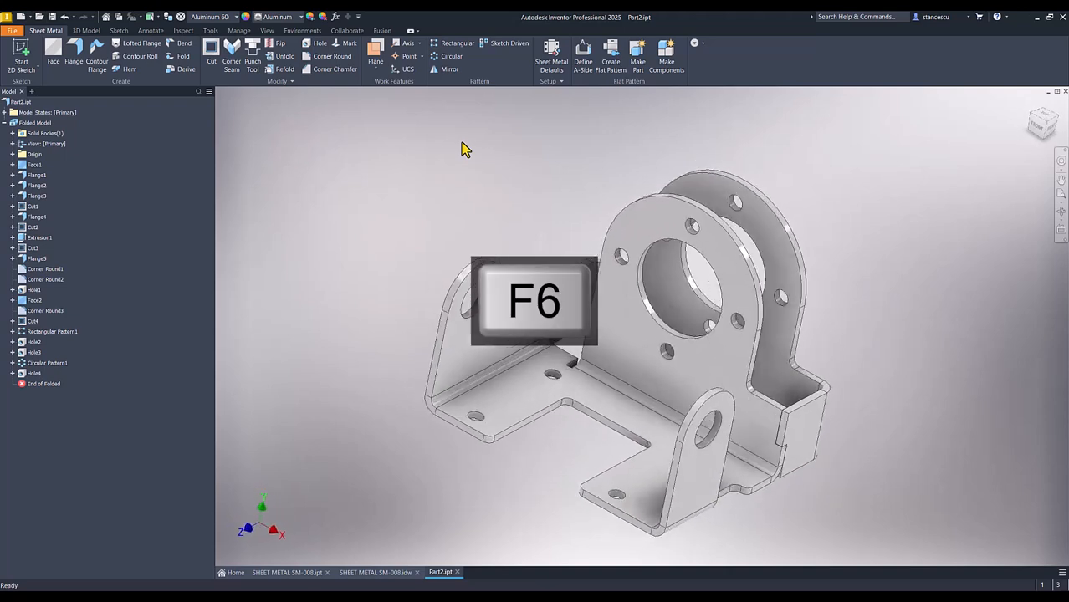
{"action": "left_click", "coordinate": [292, 576]}
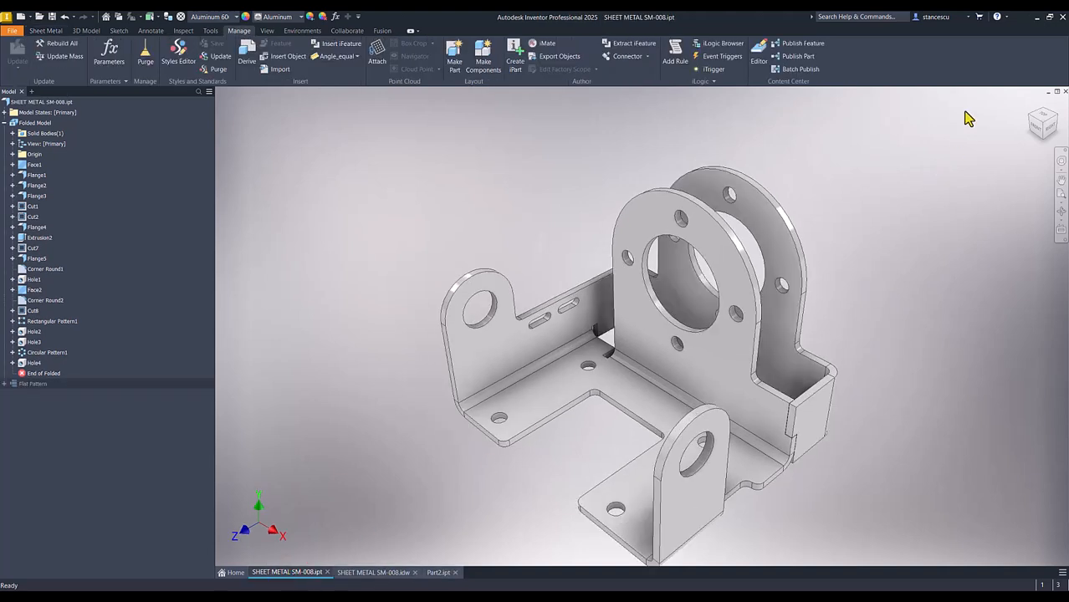
{"action": "right_click", "coordinate": [1045, 123]}
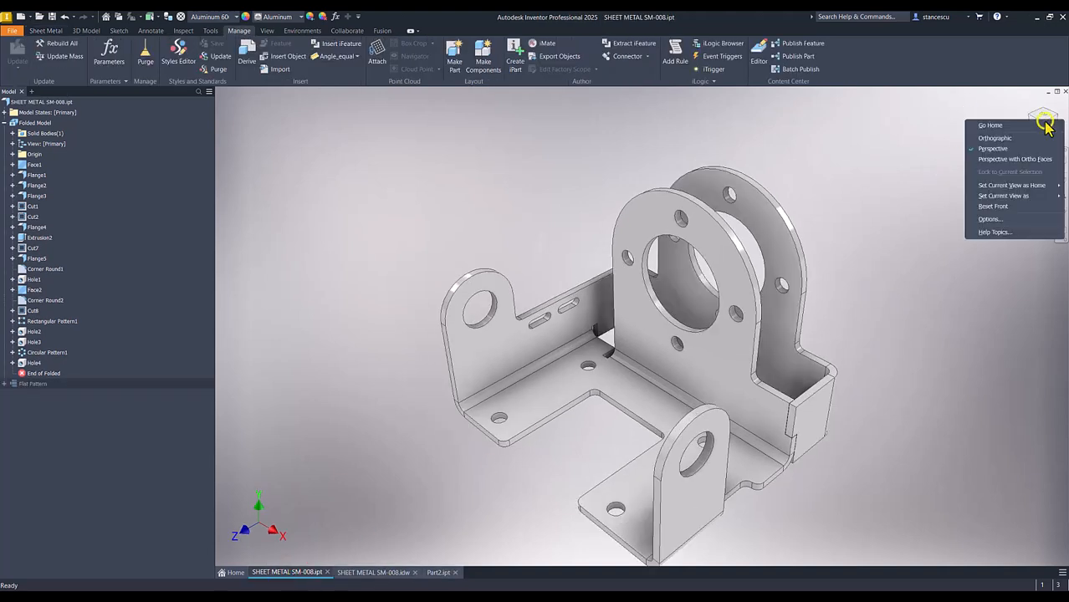
{"action": "left_click", "coordinate": [1005, 153]}
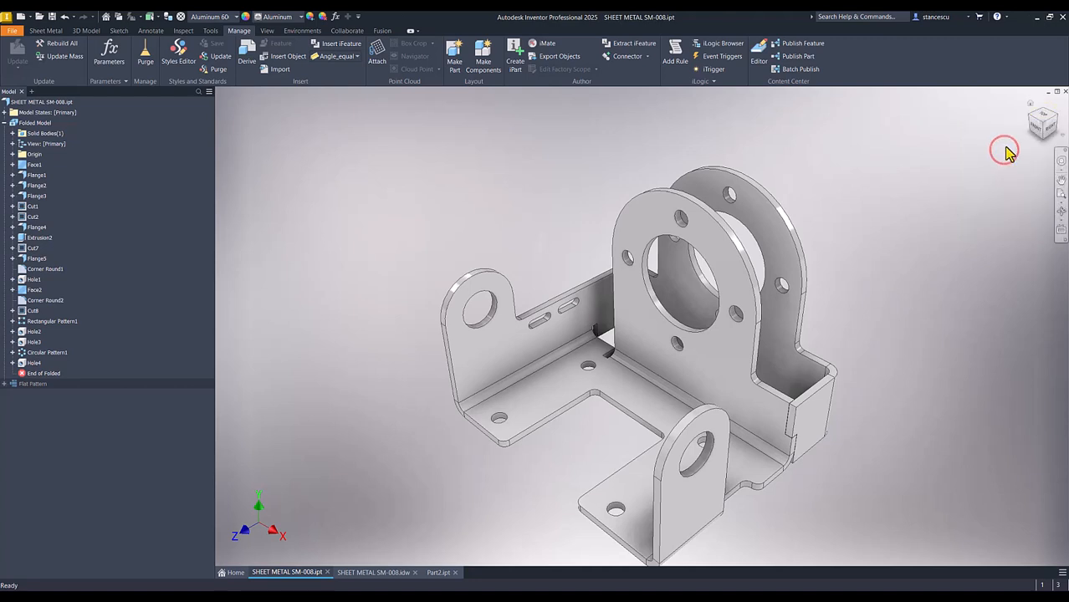
{"action": "right_click", "coordinate": [1042, 123]}
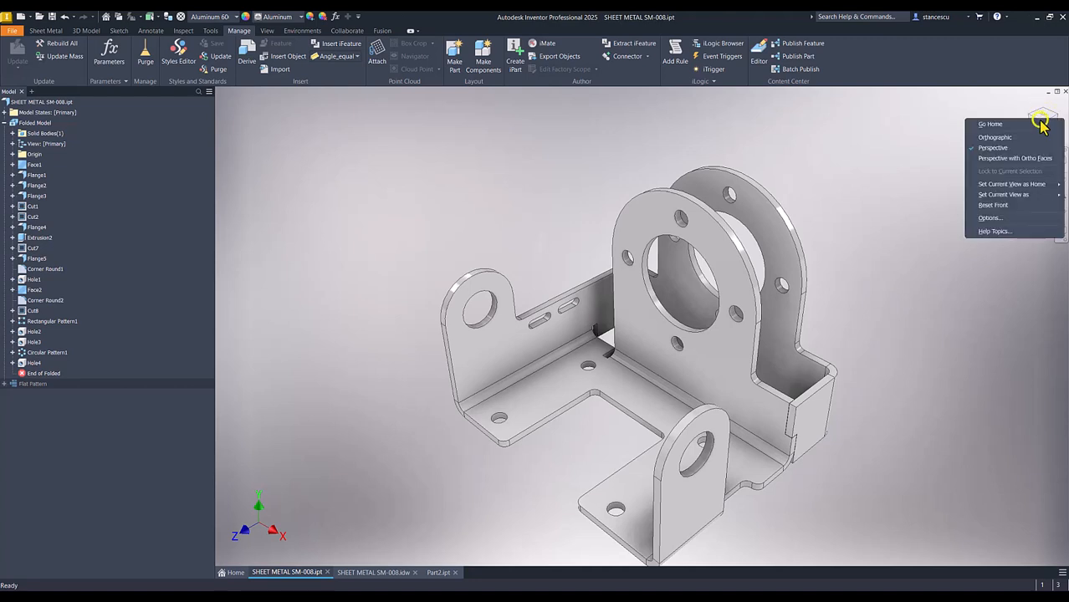
{"action": "left_click", "coordinate": [997, 139]}
{"action": "left_click", "coordinate": [916, 166]}
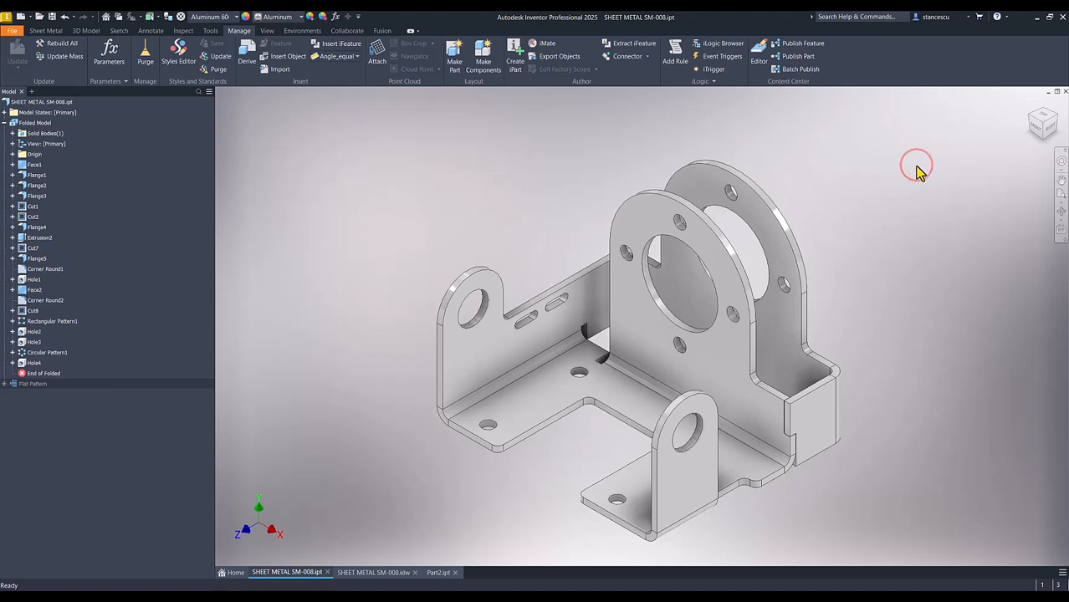
{"action": "key", "text": "F6"}
Compare Part2.ipt with SHEET METAL SM-008.ipt in the same home view, finishing in Part2.ipt.
{"action": "left_click", "coordinate": [440, 574]}
{"action": "left_click", "coordinate": [298, 573]}
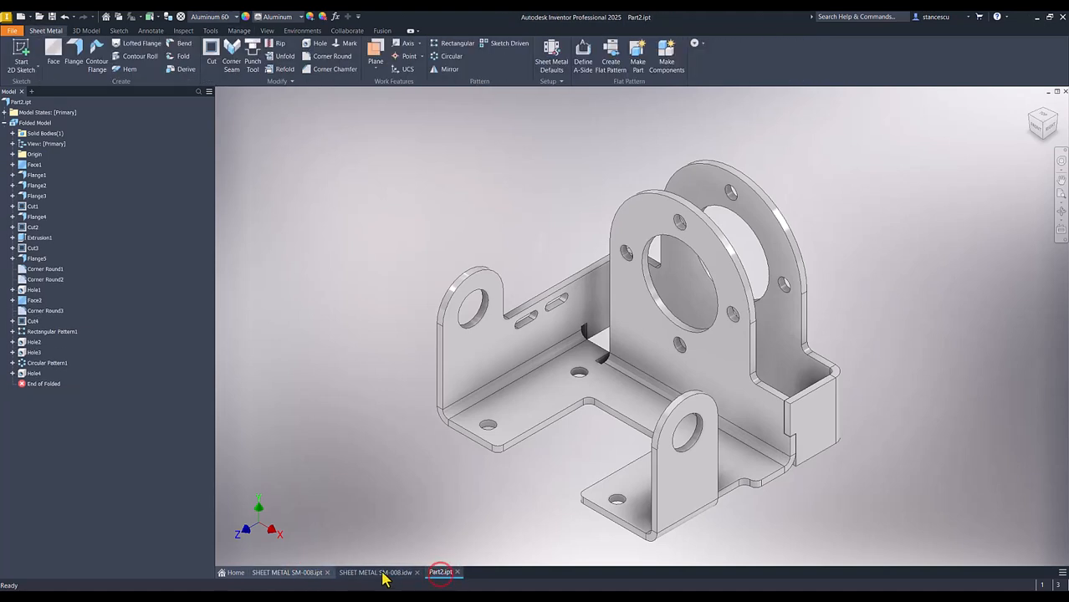
{"action": "left_click", "coordinate": [292, 573]}
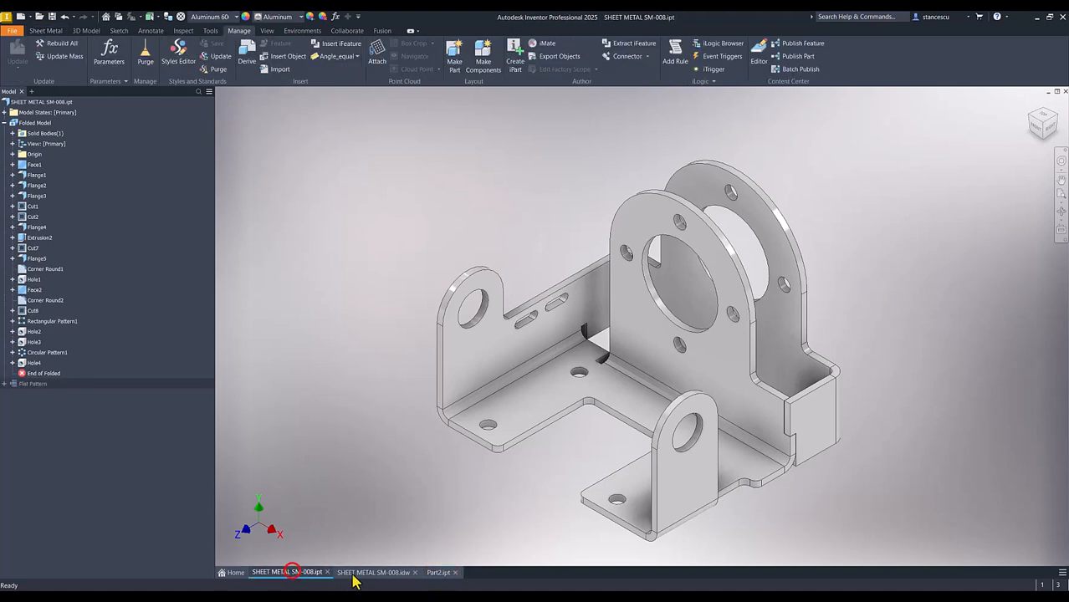
{"action": "left_click", "coordinate": [438, 573]}
{"action": "left_click", "coordinate": [382, 401]}
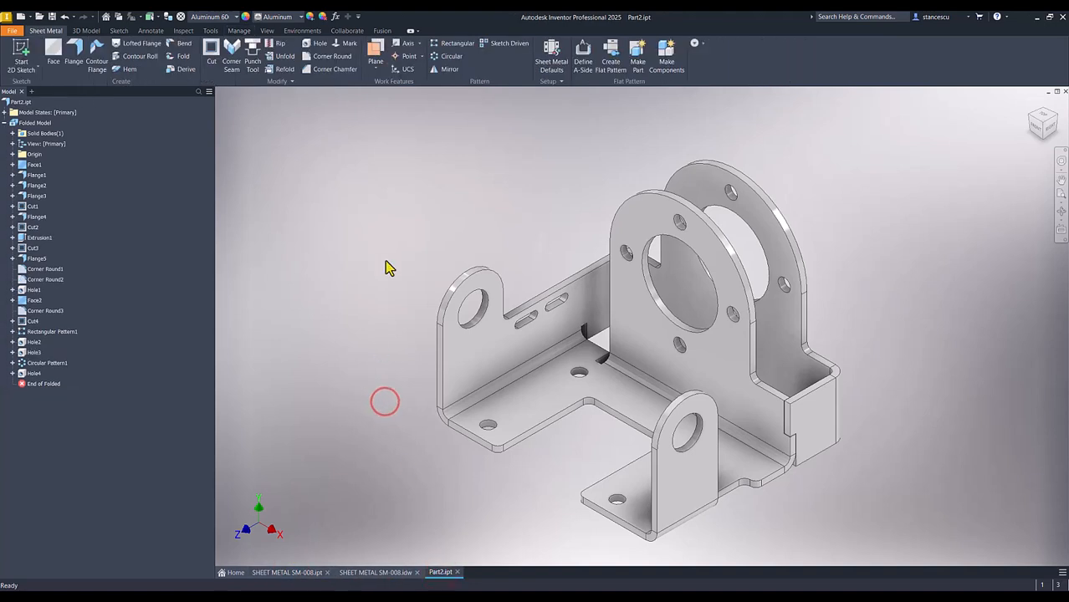